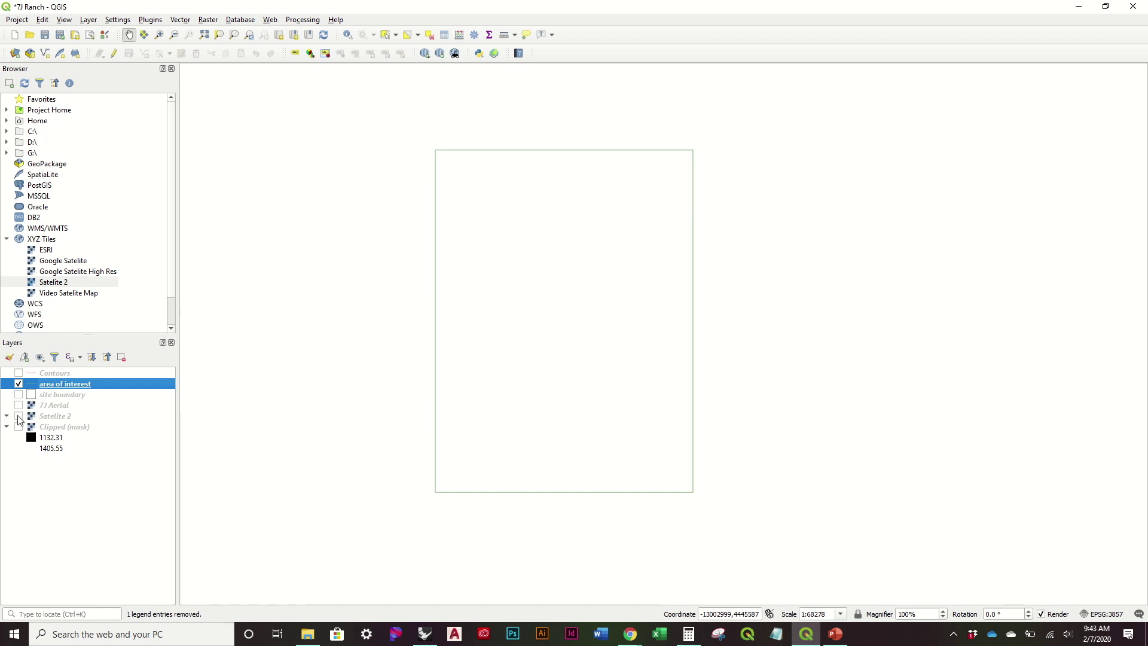
Preview the 7J Aerial, site boundary and Satelite 2 layers on the map, and hide all three again
{"action": "left_click", "coordinate": [19, 406]}
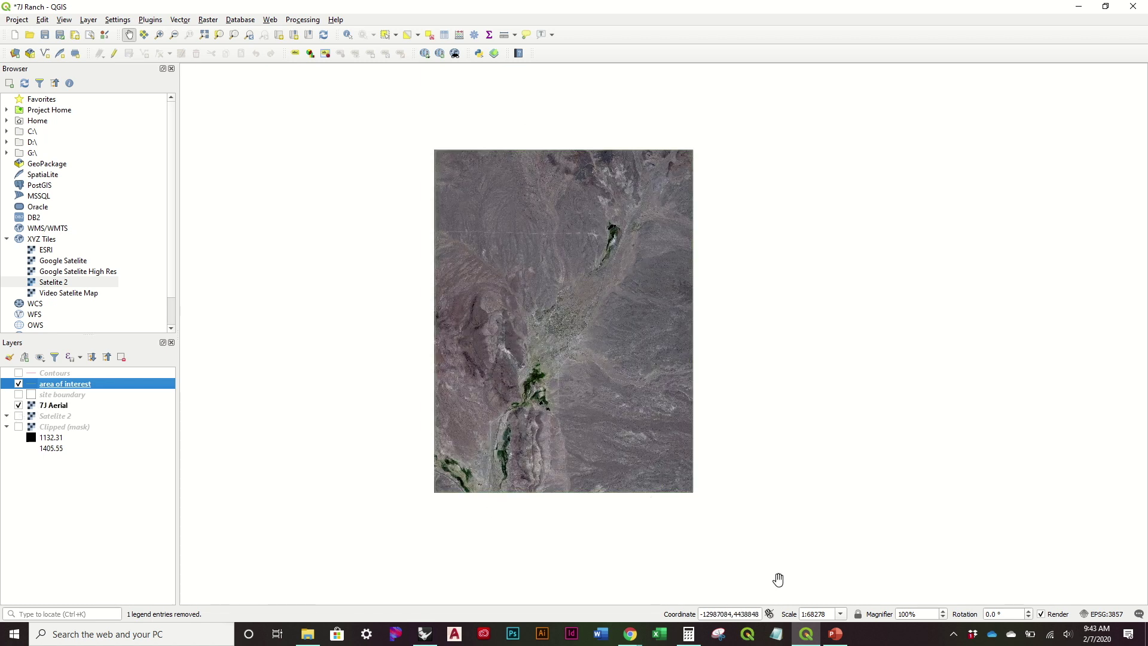
{"action": "left_click", "coordinate": [18, 395]}
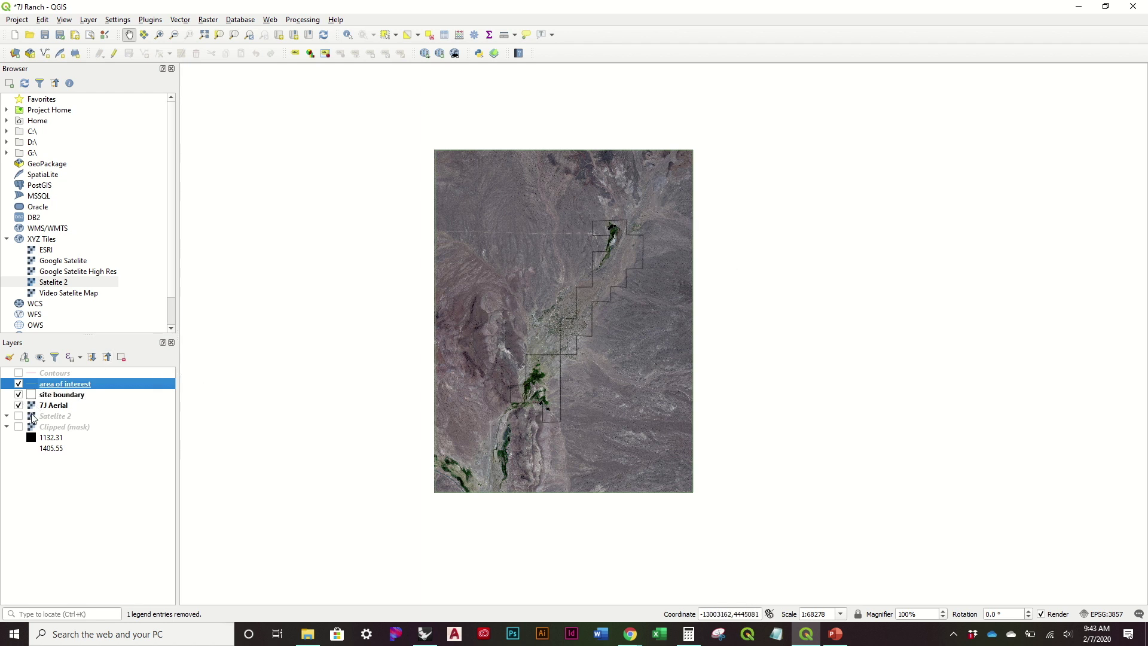
{"action": "left_click", "coordinate": [20, 417]}
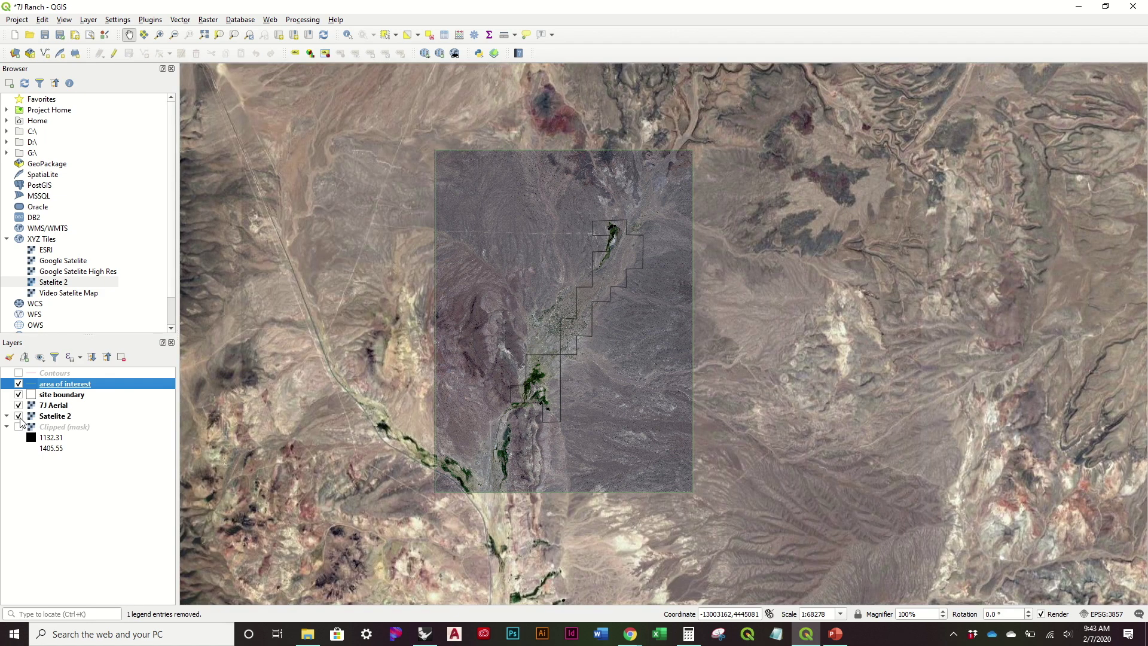
{"action": "left_click", "coordinate": [19, 417]}
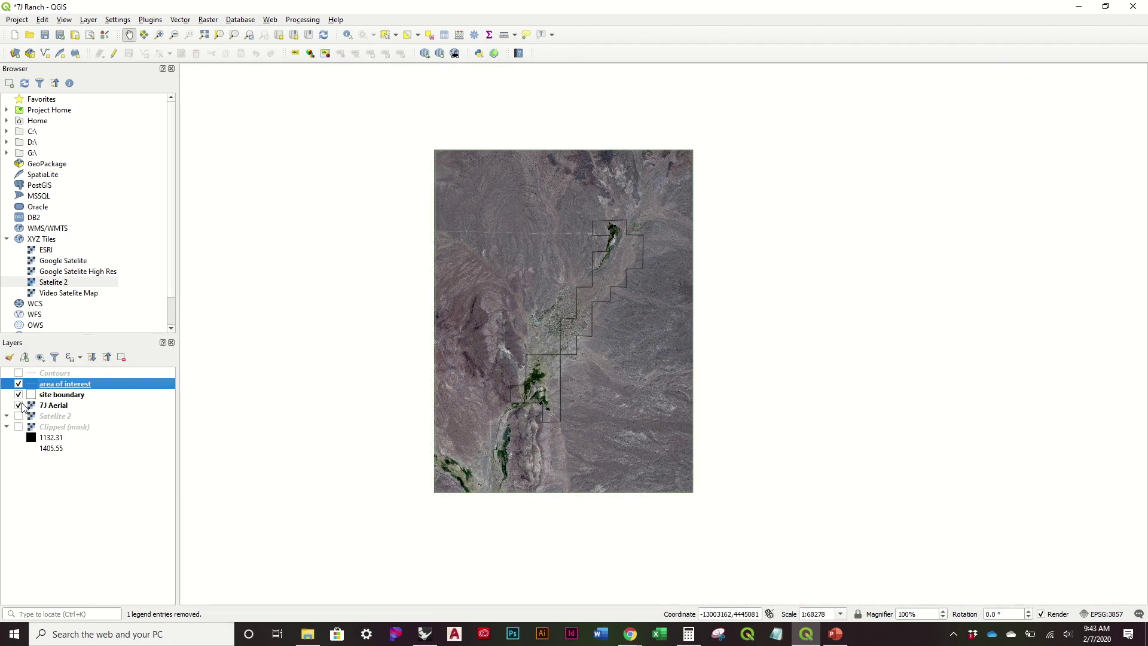
{"action": "left_click", "coordinate": [21, 406]}
{"action": "left_click", "coordinate": [19, 395]}
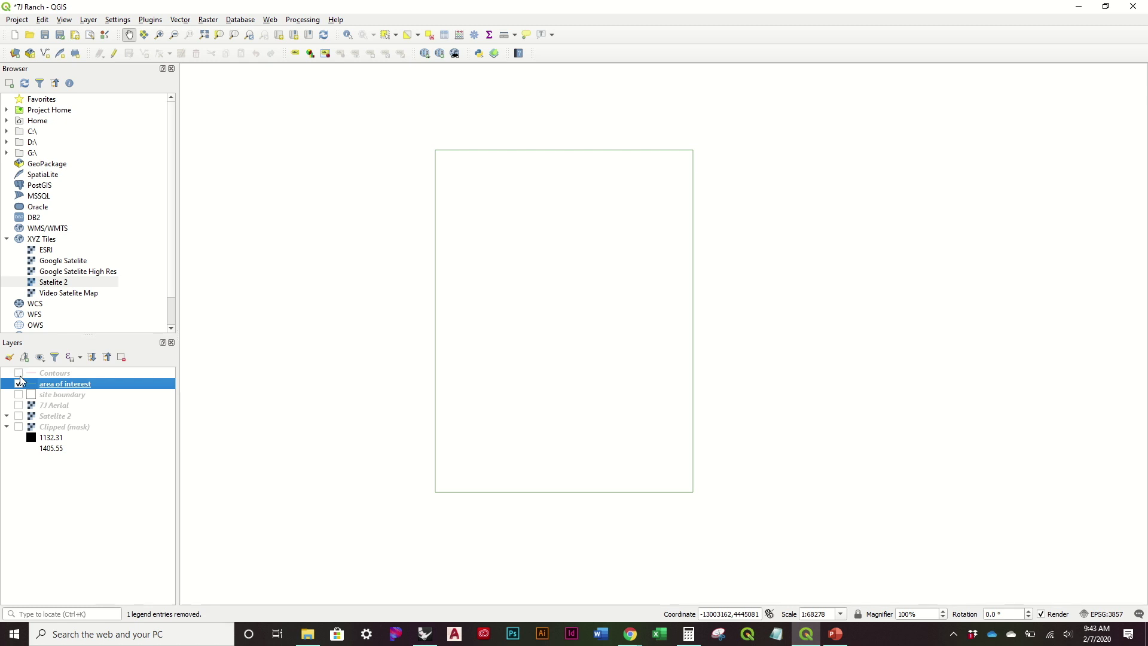
Show the Clipped (mask) elevation raster and the Contours layer, and clear the selection of contour features
{"action": "left_click", "coordinate": [19, 427]}
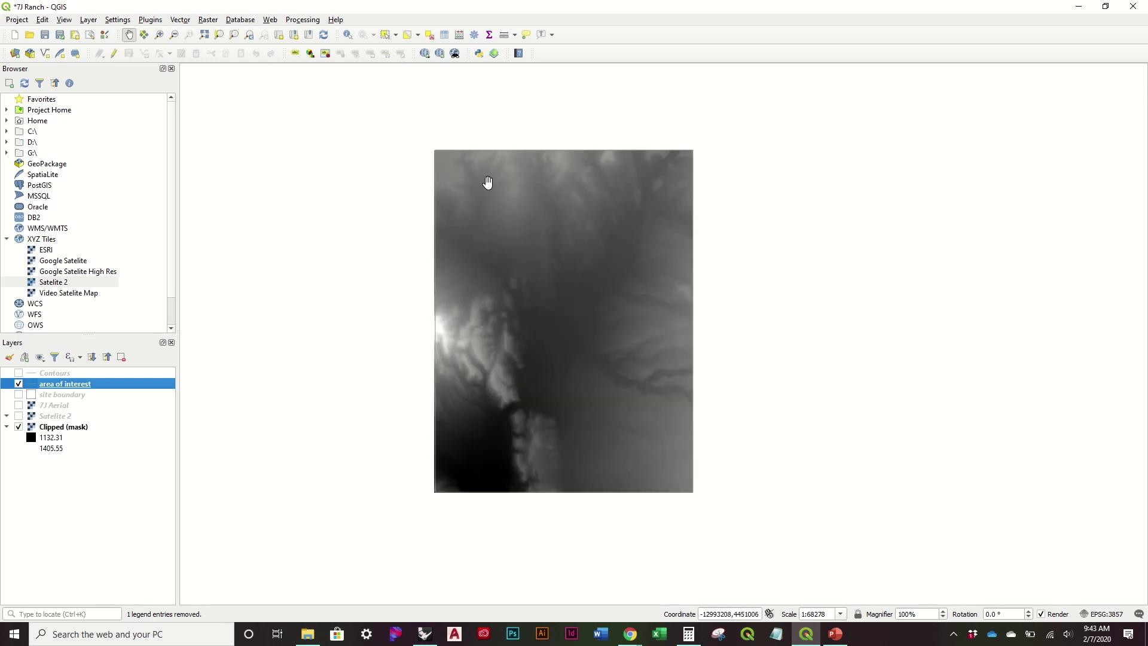
{"action": "left_click", "coordinate": [19, 373]}
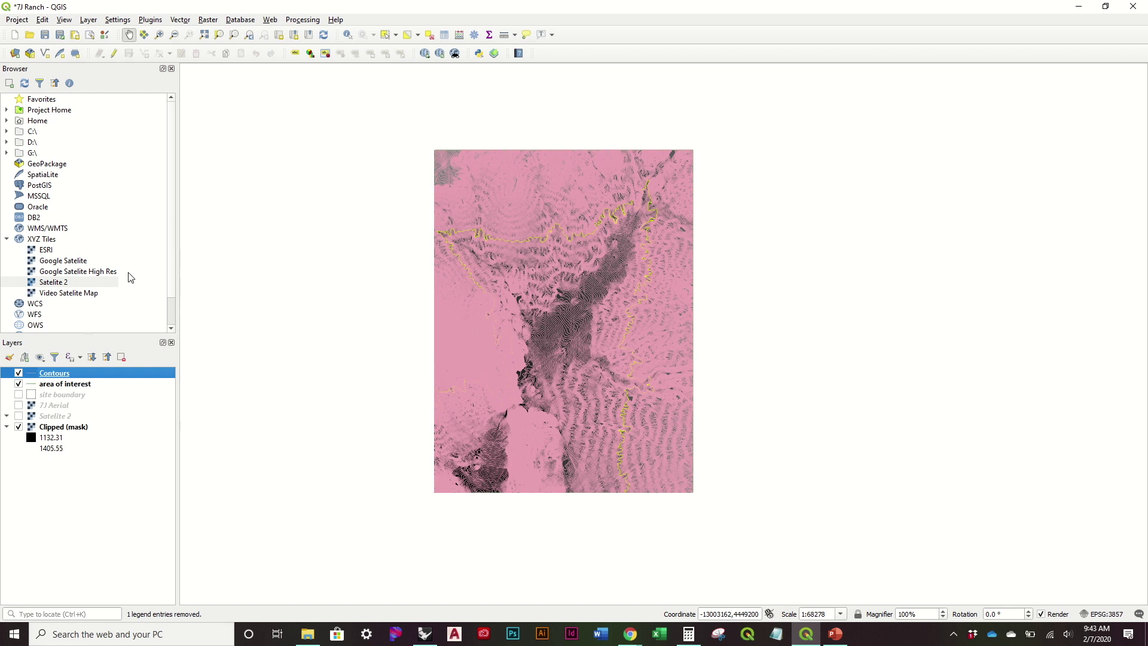
{"action": "left_click", "coordinate": [386, 34]}
{"action": "left_click", "coordinate": [339, 225]}
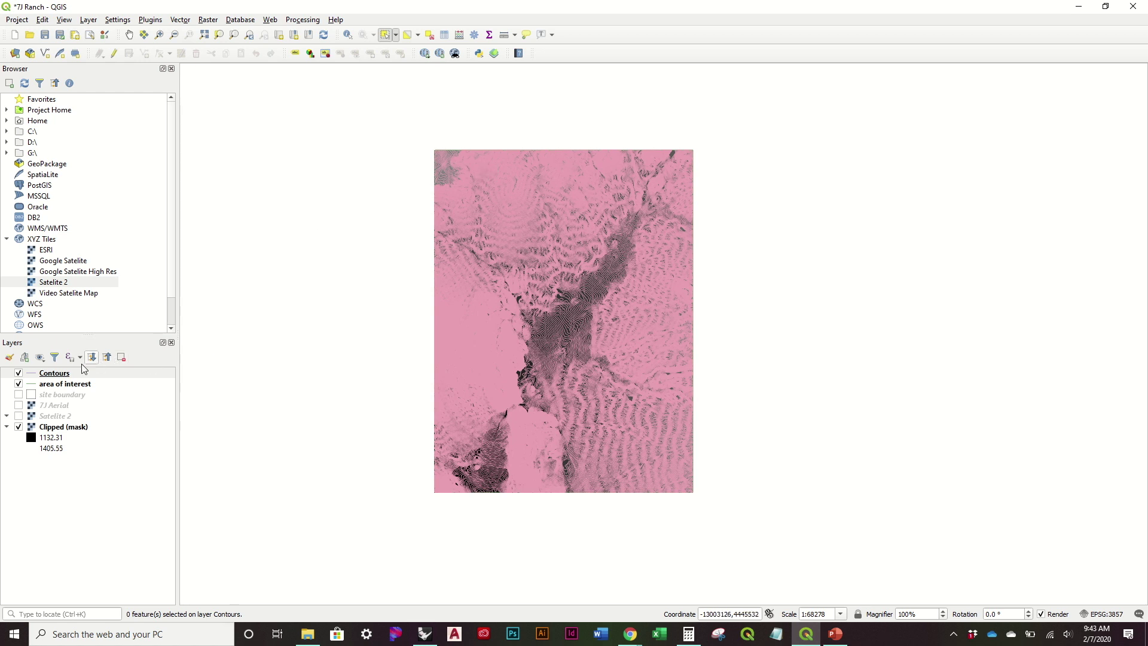
Hide the area of interest, Contours and Clipped (mask) layers
{"action": "left_click", "coordinate": [18, 386]}
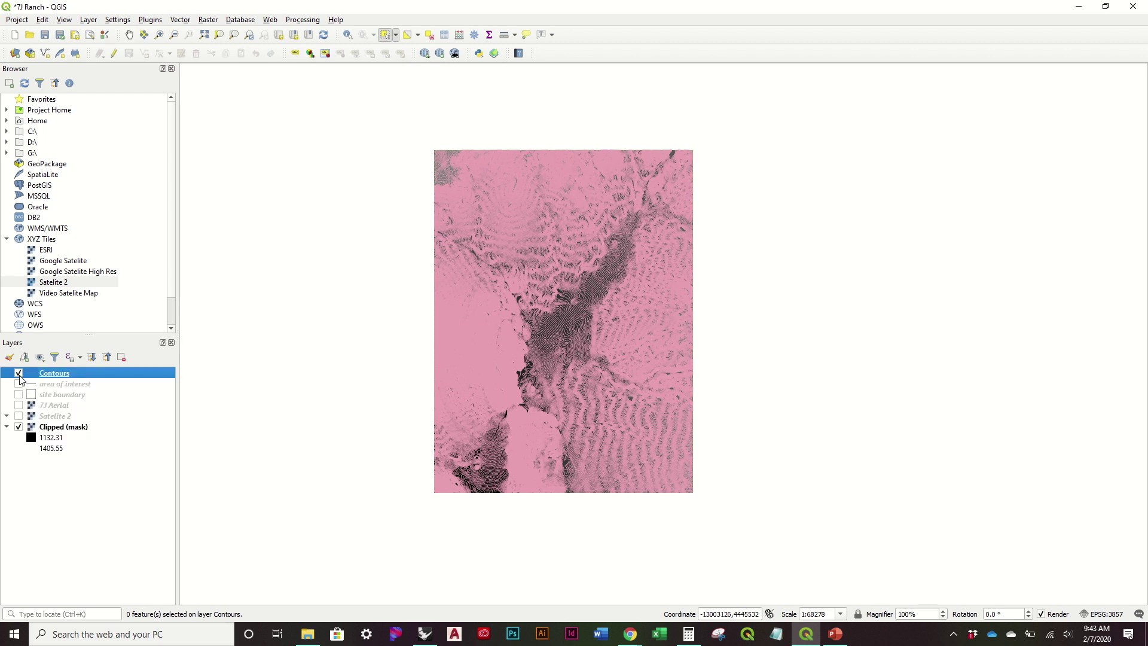
{"action": "left_click", "coordinate": [19, 373]}
{"action": "left_click", "coordinate": [19, 427]}
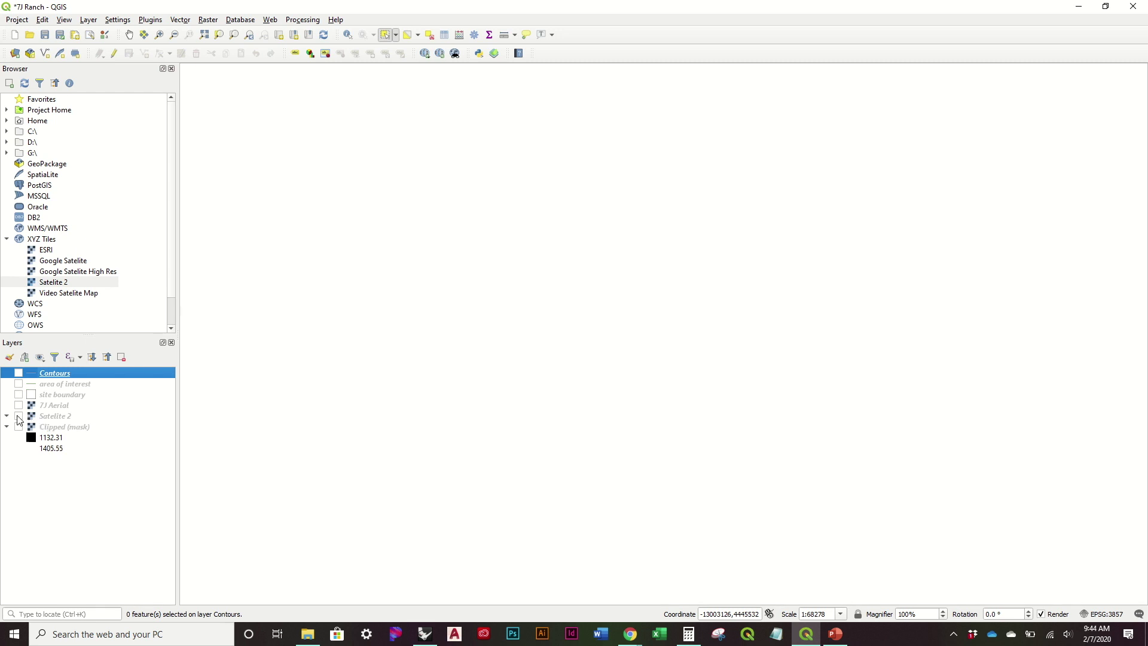
Make only the site boundary and area of interest layers visible, keeping 7J Aerial hidden
{"action": "left_click", "coordinate": [19, 394]}
{"action": "left_click", "coordinate": [18, 394]}
{"action": "left_click", "coordinate": [19, 405]}
{"action": "left_click", "coordinate": [19, 405]}
{"action": "left_click", "coordinate": [18, 394]}
{"action": "left_click", "coordinate": [18, 383]}
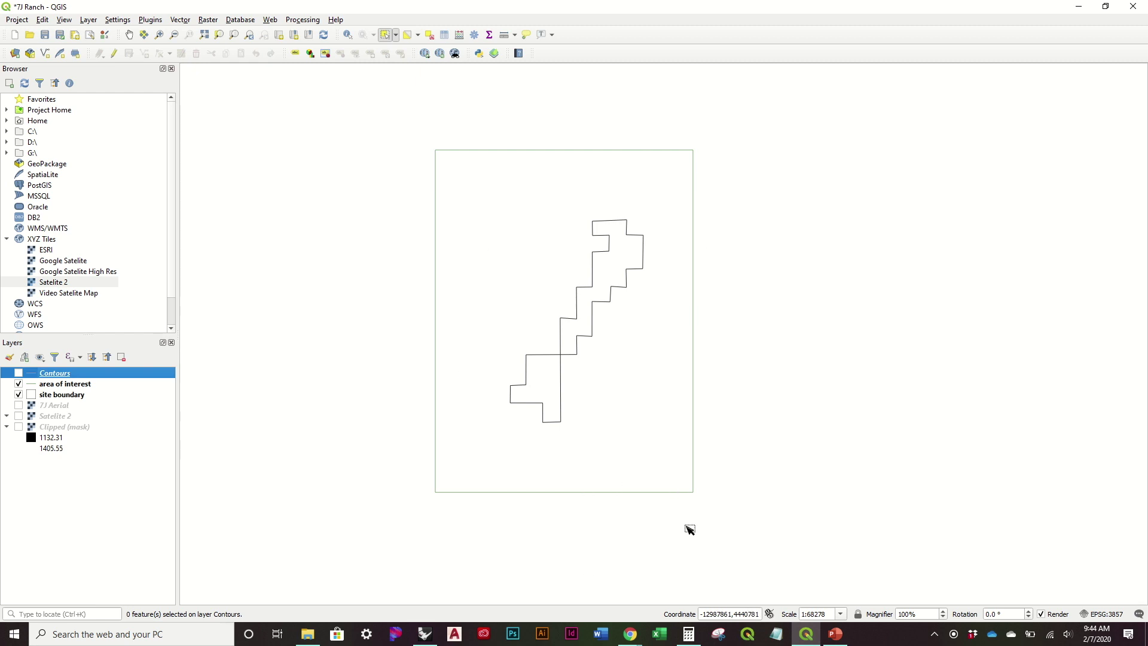
Switch to Rhinoceros, minimize the Grasshopper window and view the aerial with the site boundary in the Perspective view
{"action": "left_click", "coordinate": [425, 632]}
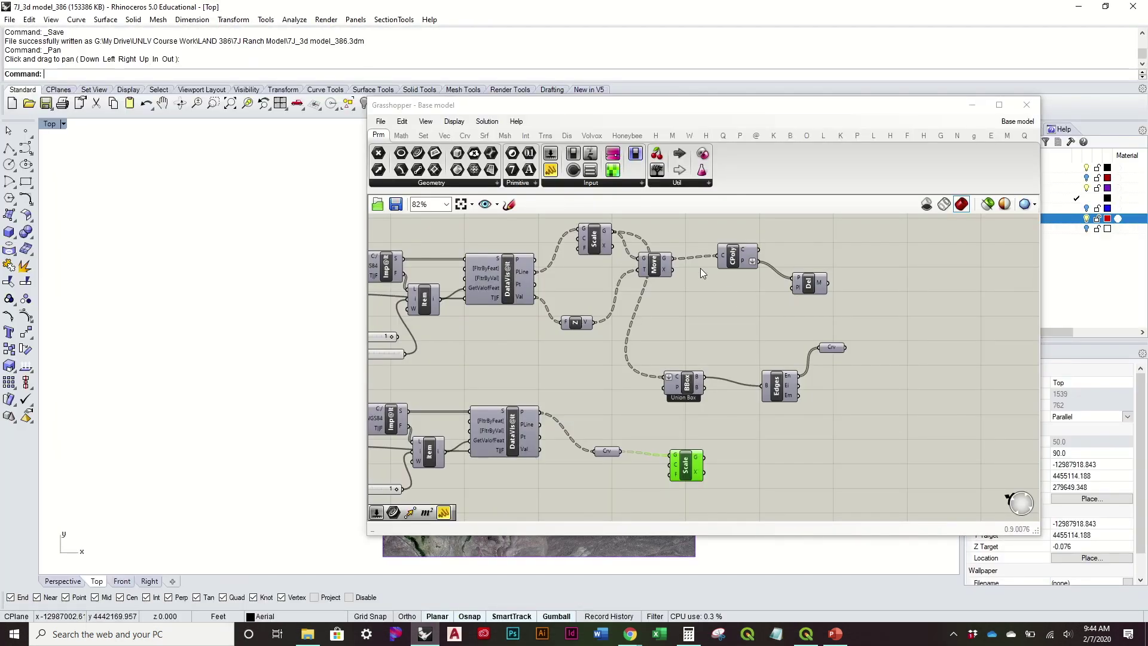
{"action": "left_click", "coordinate": [969, 105]}
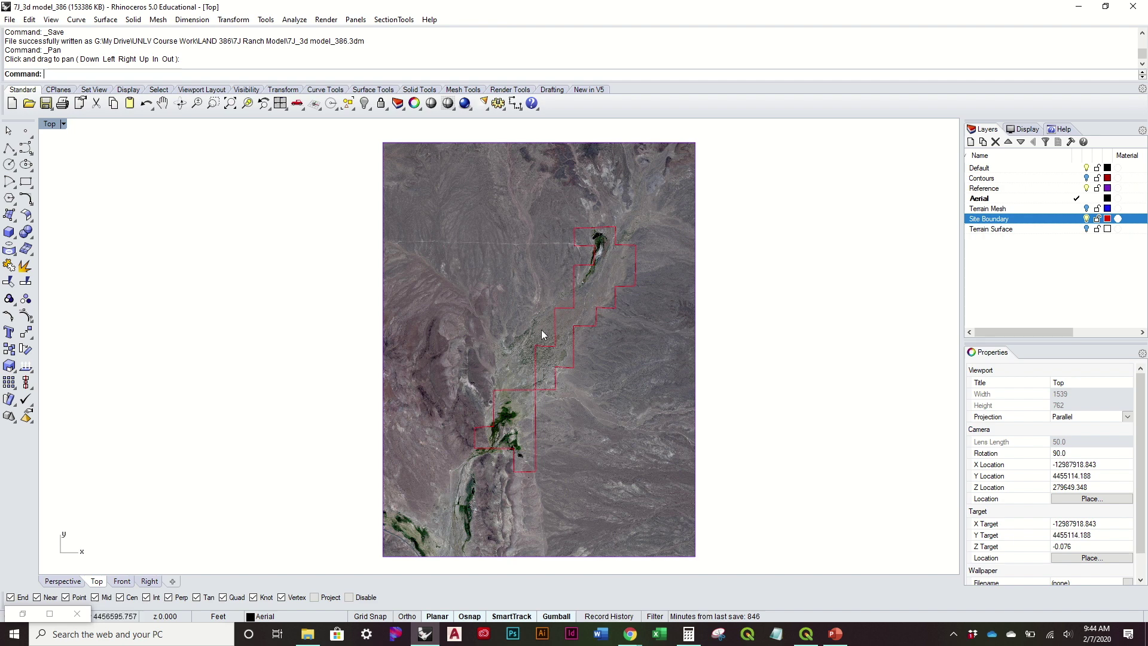
{"action": "left_click", "coordinate": [62, 581]}
{"action": "right_click_drag", "start_coordinate": [208, 508], "coordinate": [640, 191]}
{"action": "scroll", "coordinate": [640, 187], "scroll_direction": "up", "scroll_amount": 8}
{"action": "right_click_drag", "start_coordinate": [675, 363], "coordinate": [812, 264]}
{"action": "scroll", "coordinate": [671, 310], "scroll_direction": "down", "scroll_amount": 5}
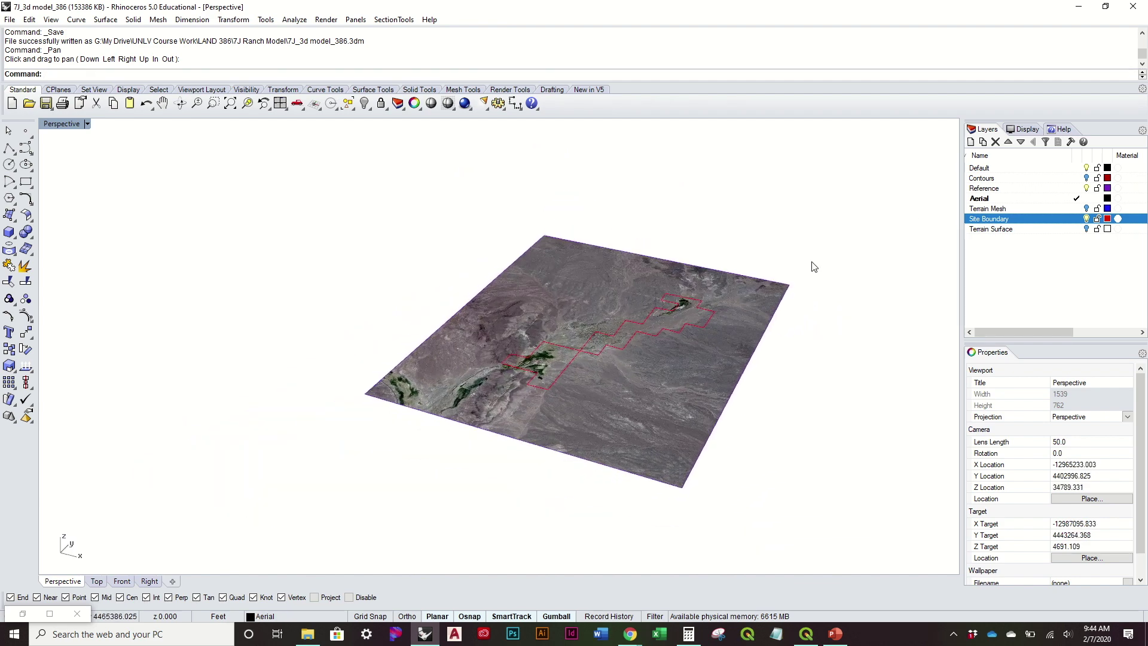
Examine the Contours and Terrain Mesh layers in turn above the aerial, hiding each one again
{"action": "left_click", "coordinate": [1086, 178]}
{"action": "right_click_drag", "start_coordinate": [769, 397], "coordinate": [583, 389]}
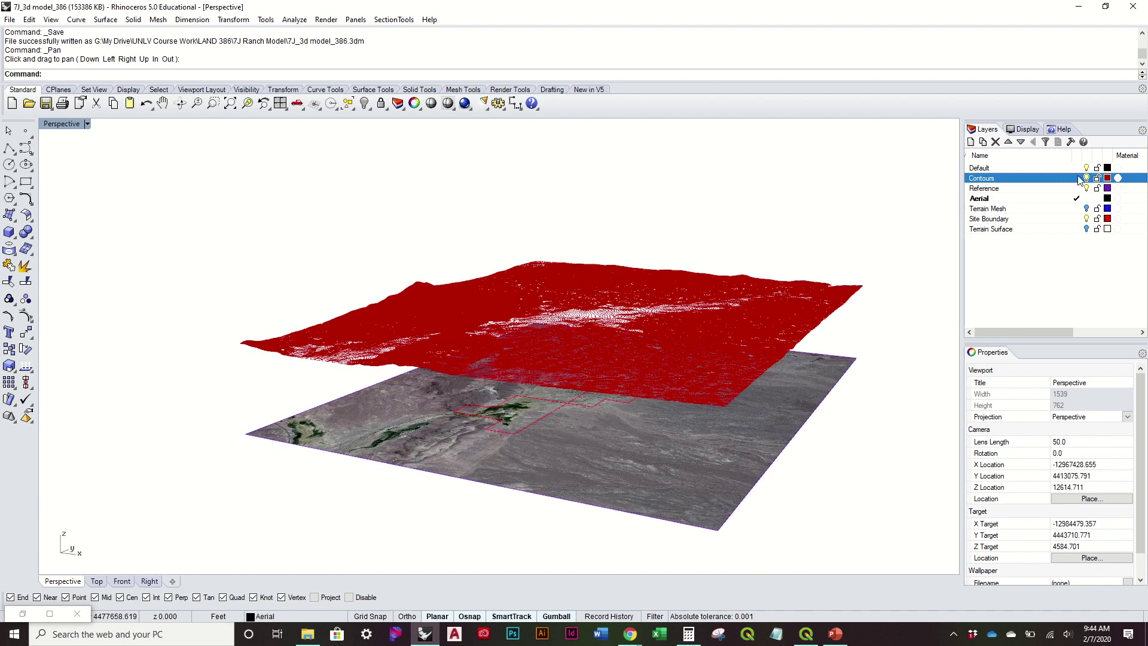
{"action": "left_click", "coordinate": [1086, 178]}
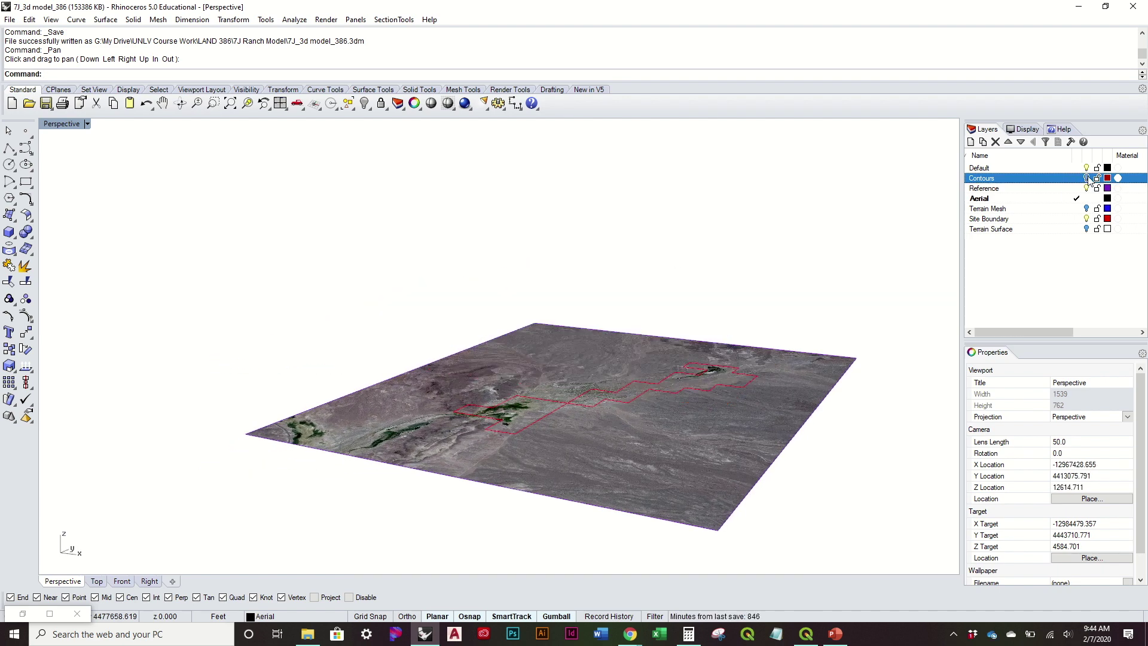
{"action": "left_click", "coordinate": [1086, 208]}
{"action": "right_click_drag", "start_coordinate": [591, 377], "coordinate": [621, 371]}
{"action": "left_click", "coordinate": [1087, 209]}
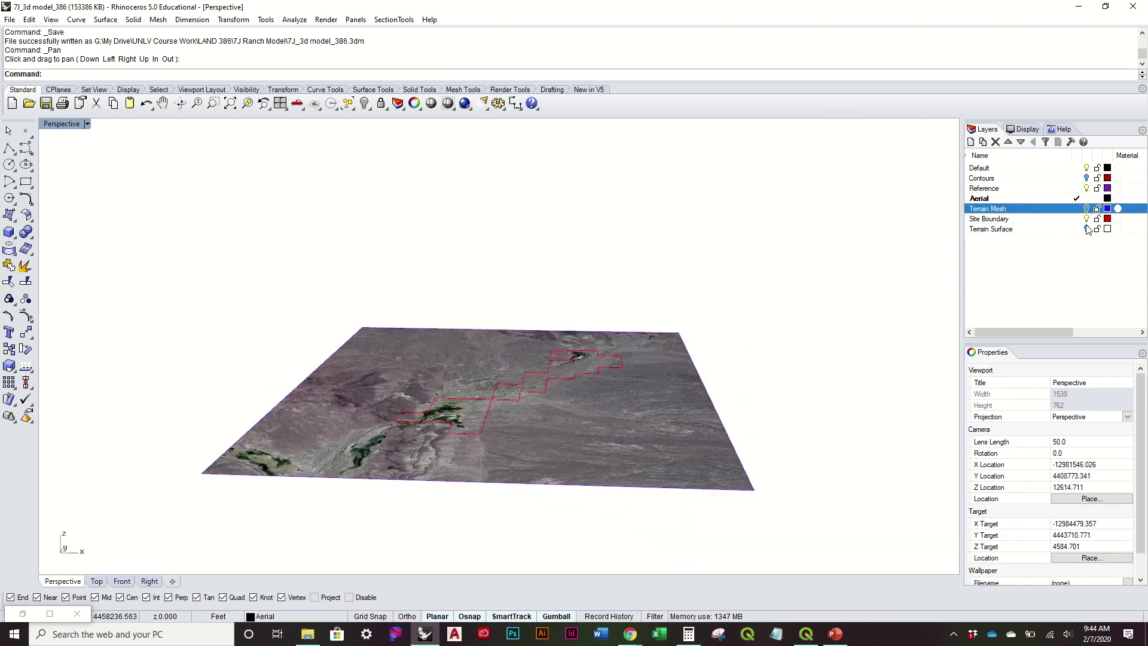
Show the Terrain Surface layer, inspect its relief from several angles and hide it again
{"action": "left_click", "coordinate": [1086, 228]}
{"action": "right_click_drag", "start_coordinate": [801, 298], "coordinate": [718, 417]}
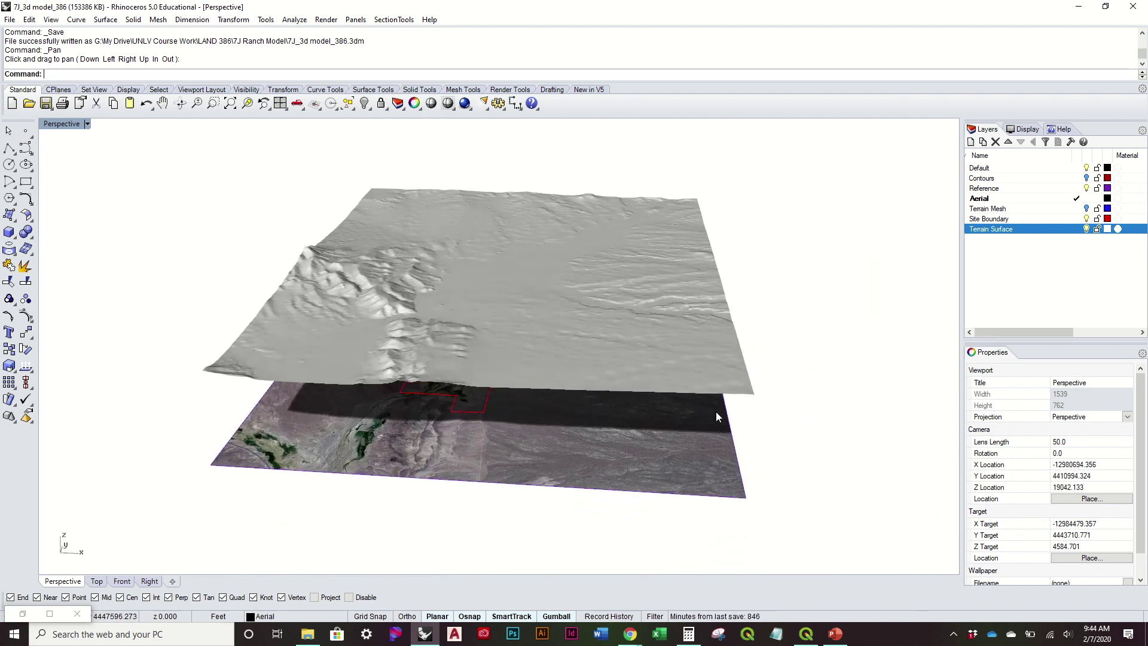
{"action": "right_click_drag", "start_coordinate": [705, 319], "coordinate": [557, 309]}
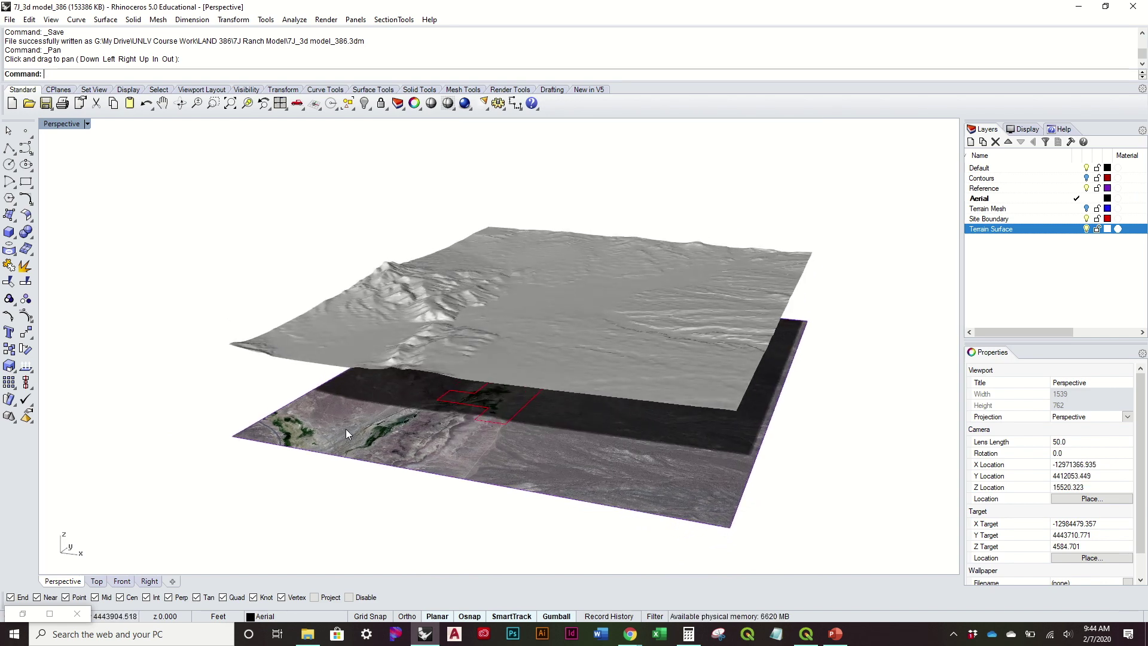
{"action": "left_click", "coordinate": [1087, 231]}
{"action": "right_click_drag", "start_coordinate": [626, 310], "coordinate": [706, 313]}
{"action": "scroll", "coordinate": [660, 331], "scroll_direction": "down", "scroll_amount": 6}
{"action": "right_click_drag", "start_coordinate": [699, 339], "coordinate": [654, 285]}
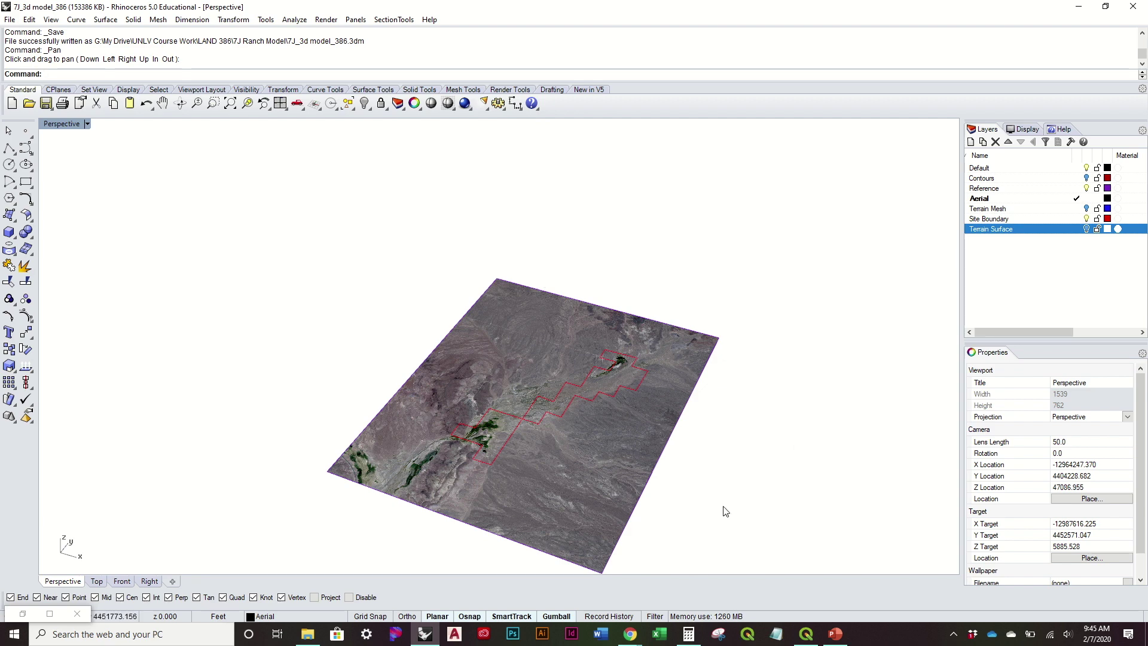
{"action": "left_click", "coordinate": [806, 634]}
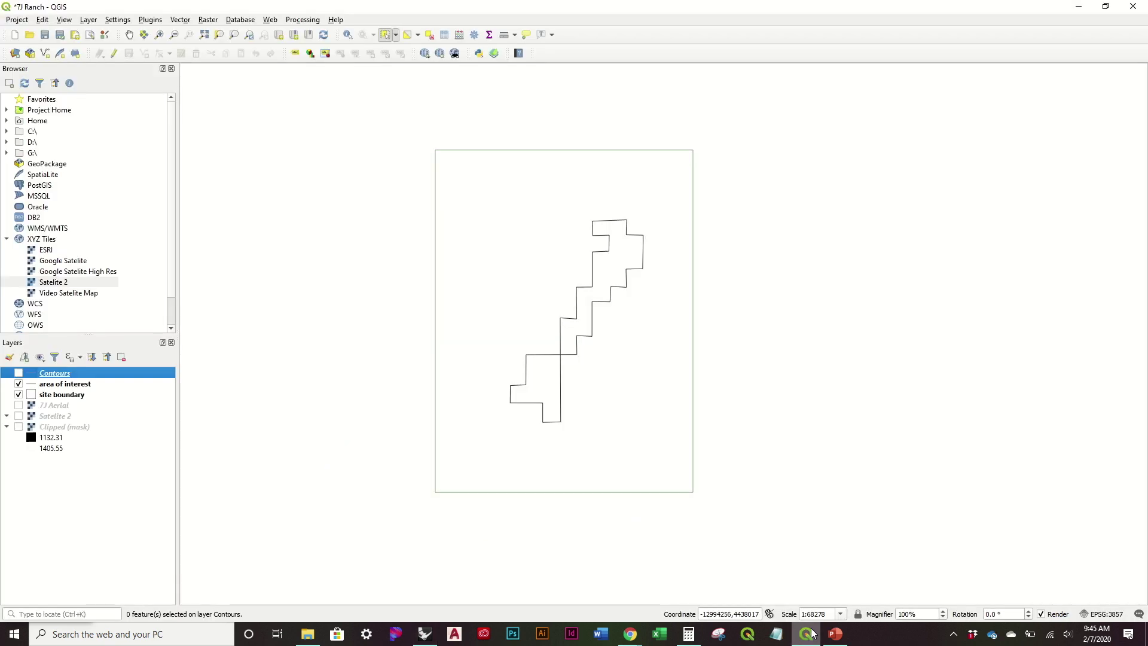
{"action": "left_click", "coordinate": [110, 387]}
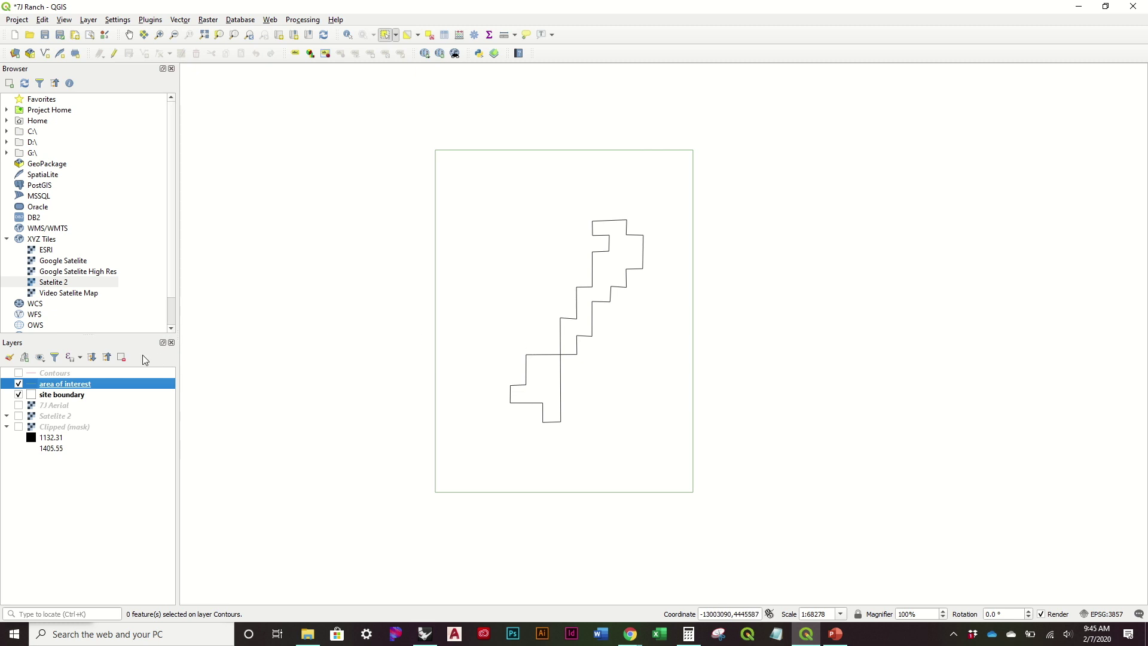
{"action": "right_click", "coordinate": [98, 382]}
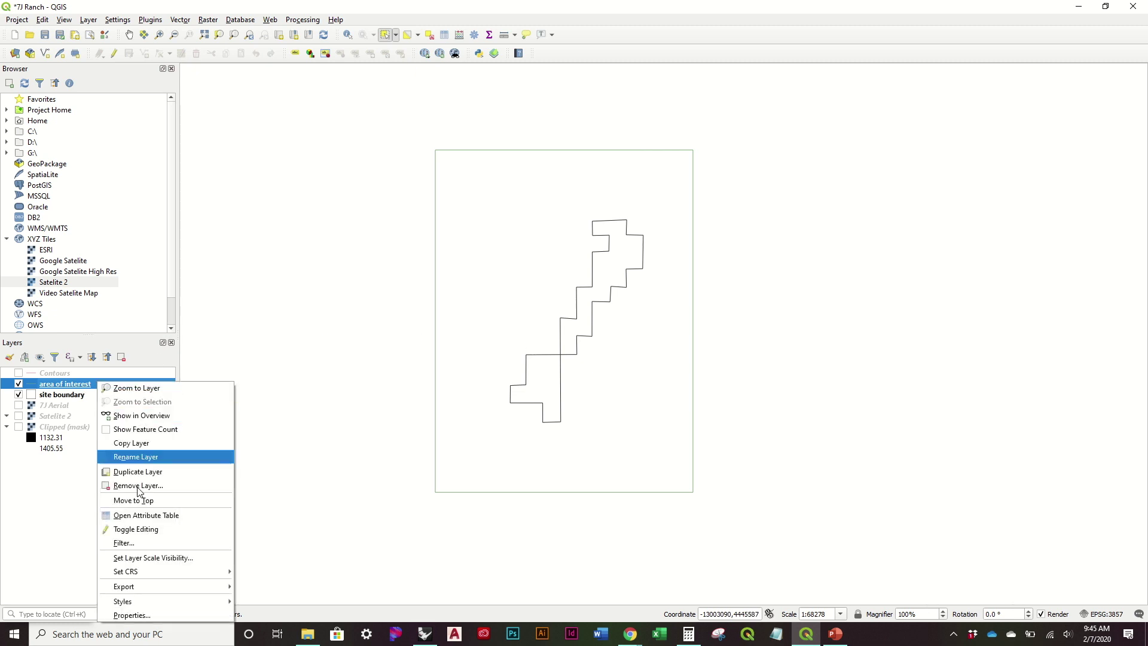
{"action": "mouse_move", "coordinate": [162, 586]}
{"action": "left_click", "coordinate": [257, 586]}
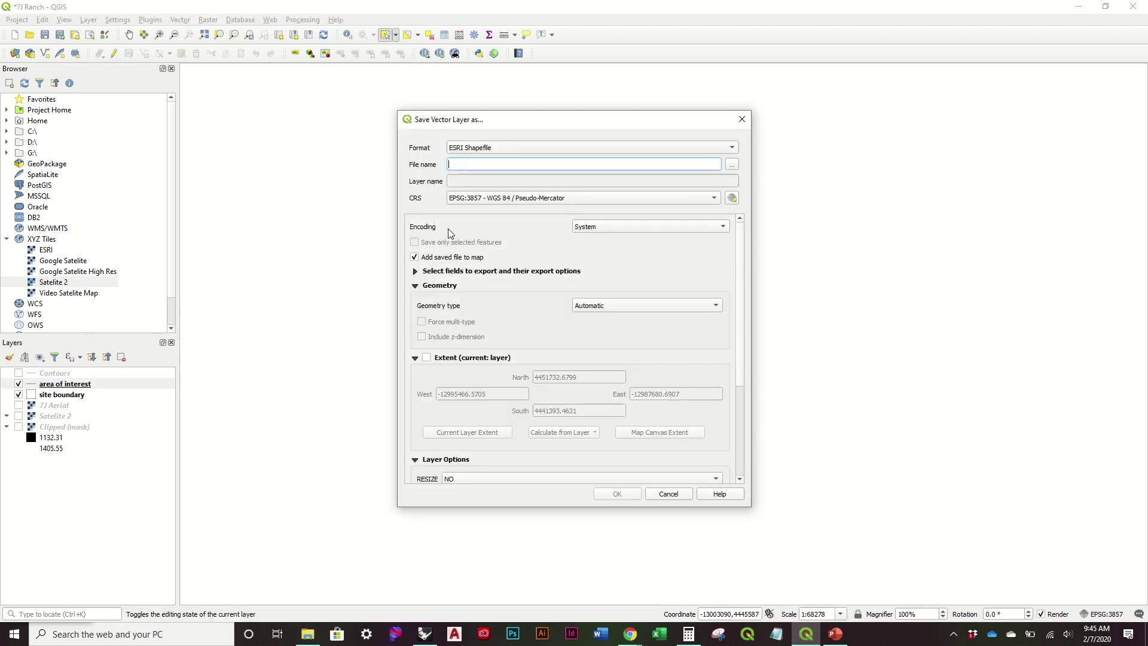
{"action": "left_click", "coordinate": [733, 165]}
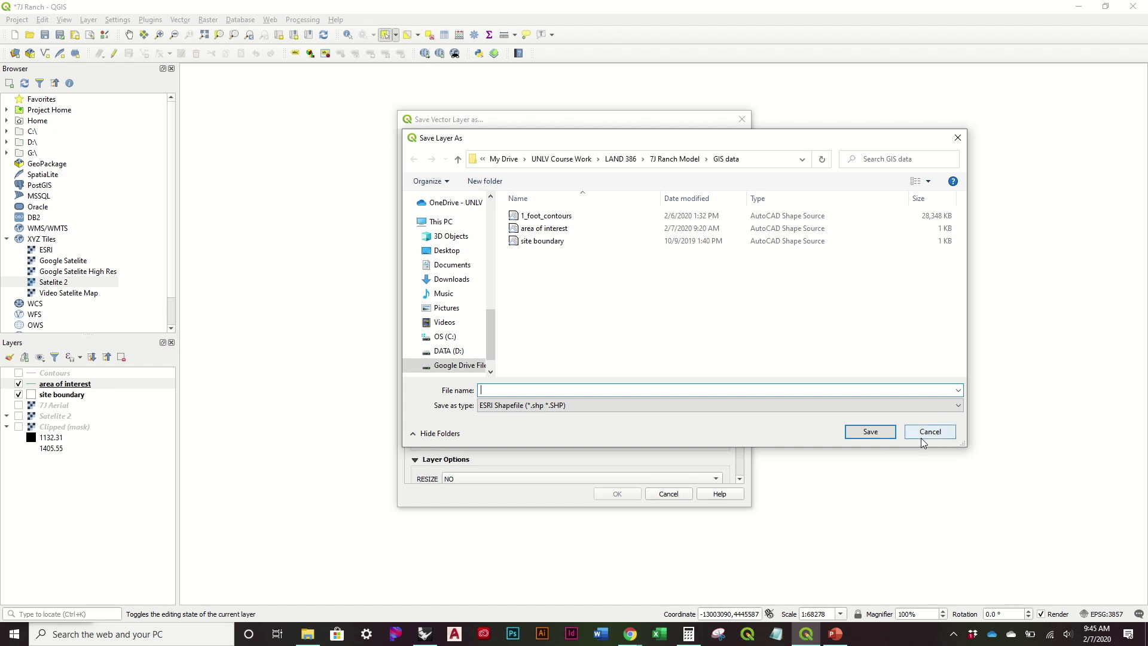
{"action": "left_click", "coordinate": [928, 431]}
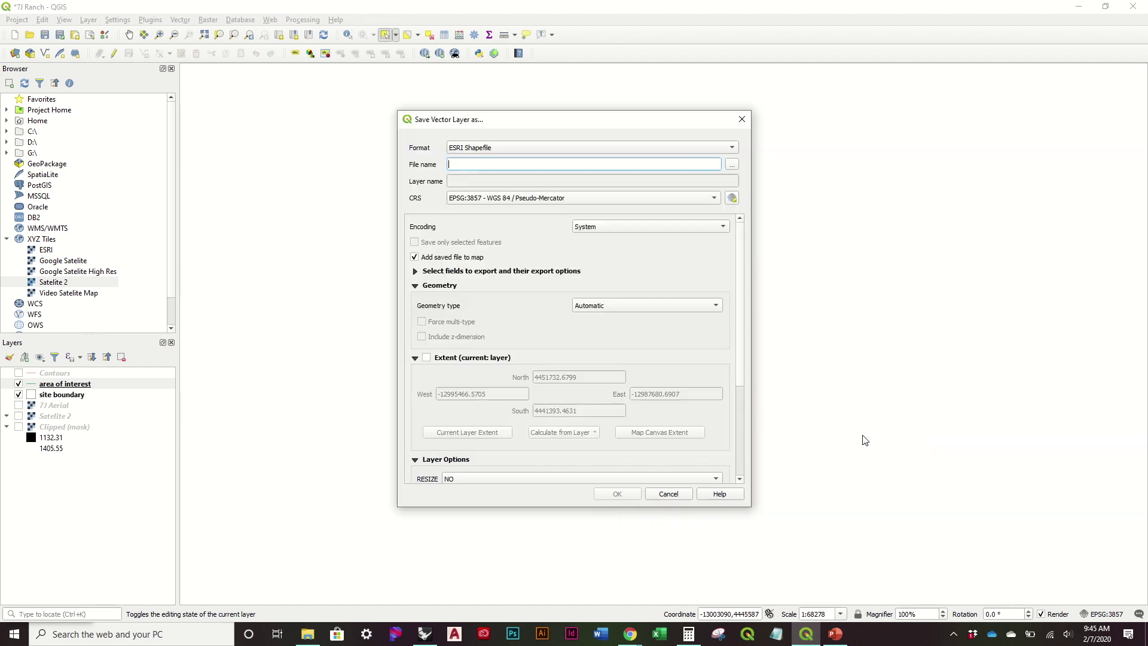
{"action": "left_click", "coordinate": [683, 495]}
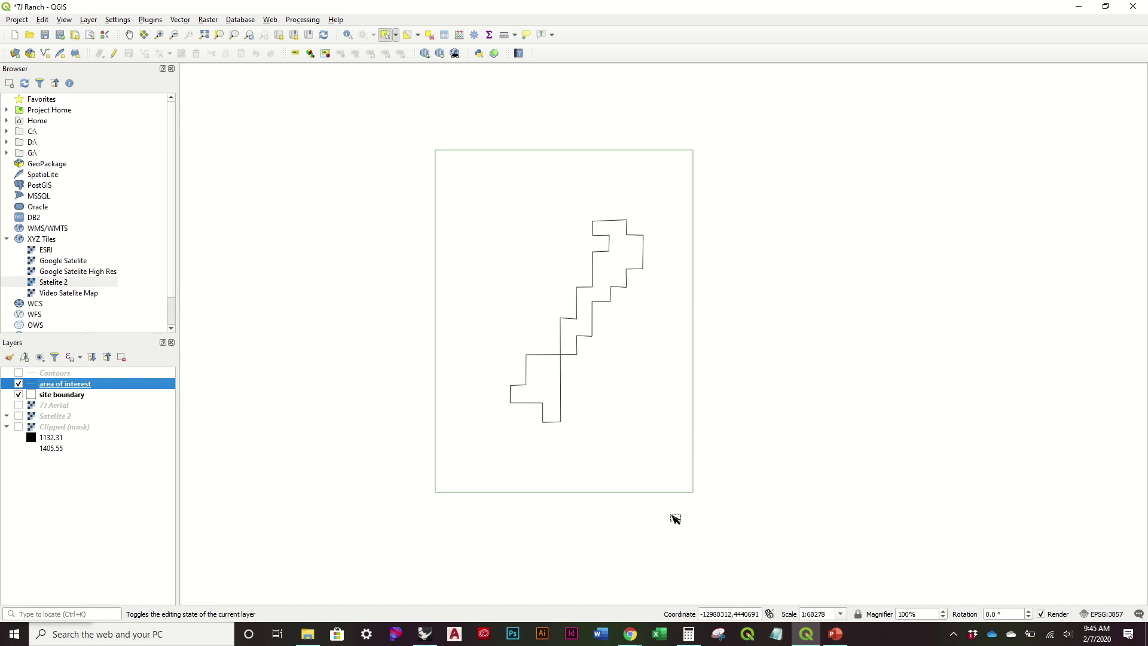
Switch to the Chrome window with the web soil survey search, open the Web Soil Survey home page and start WSS
{"action": "left_click", "coordinate": [630, 634]}
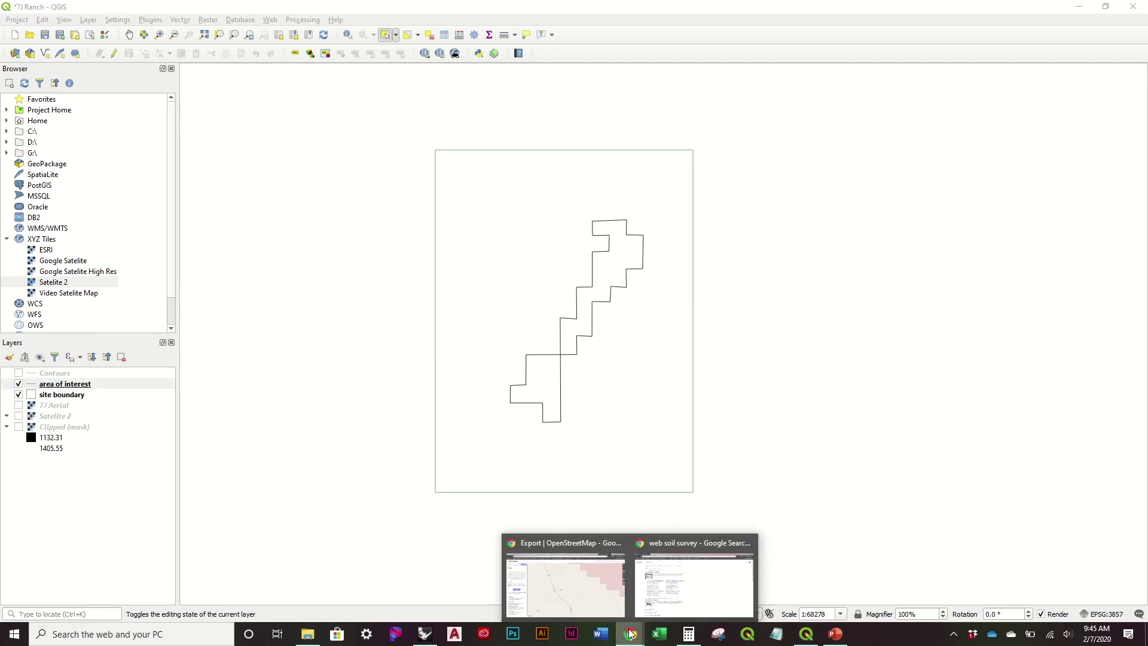
{"action": "left_click", "coordinate": [715, 599]}
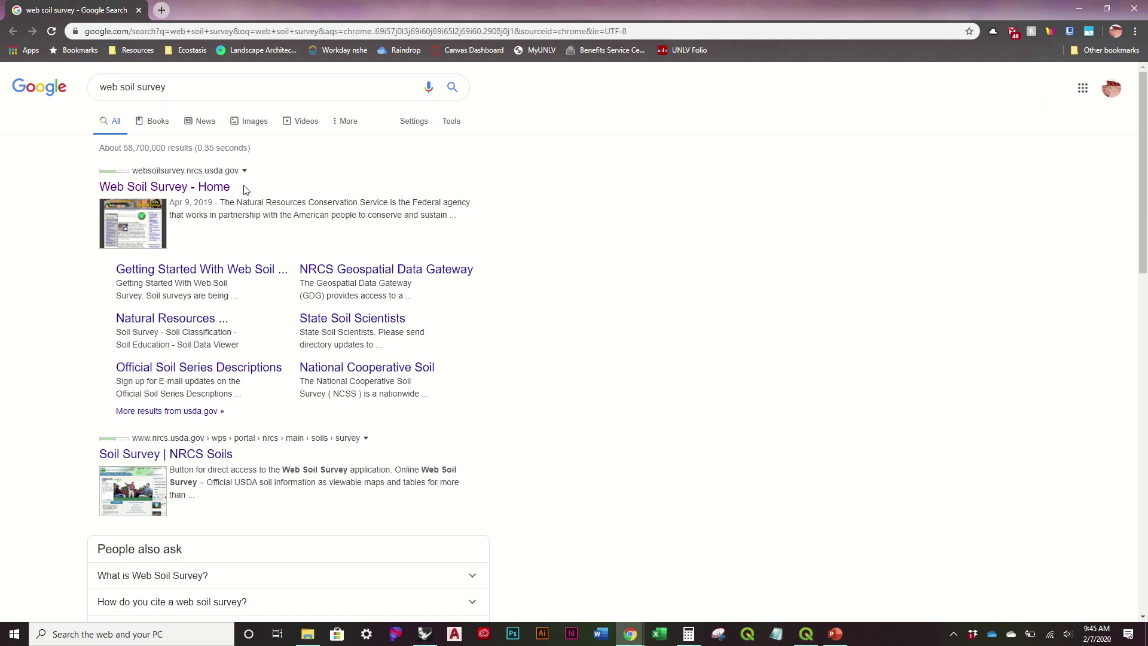
{"action": "left_click", "coordinate": [205, 189]}
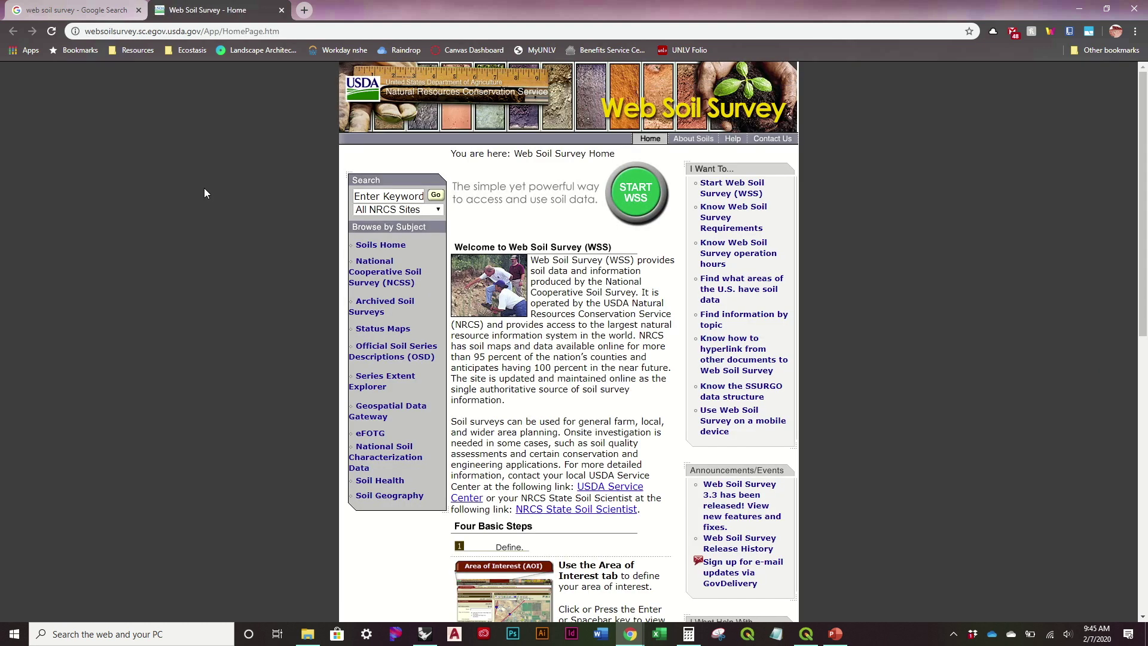
{"action": "left_click", "coordinate": [636, 193]}
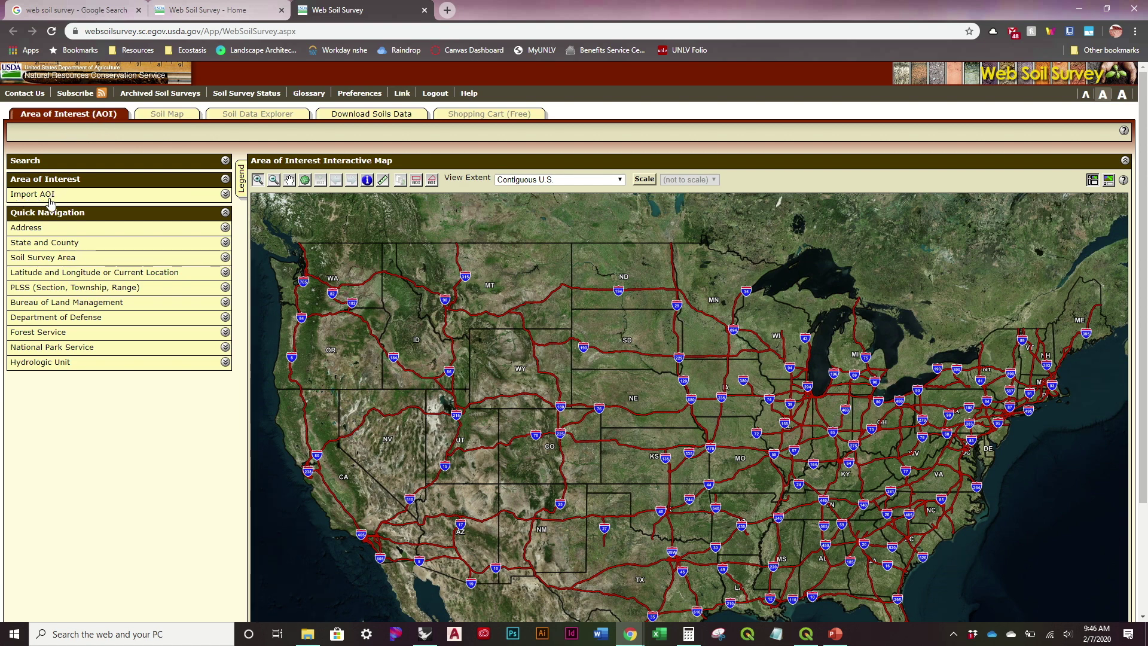
Start creating the AOI from a shapefile and attach area of interest.shp and area of interest.shx from the GIS data folder
{"action": "left_click", "coordinate": [225, 194]}
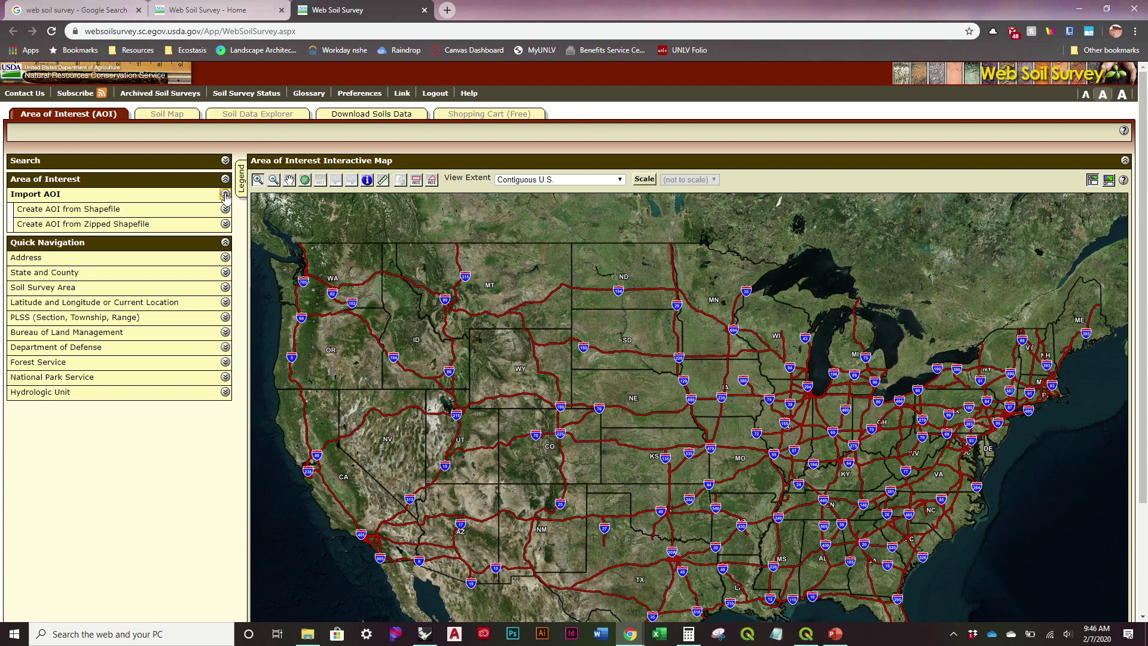
{"action": "left_click", "coordinate": [88, 211]}
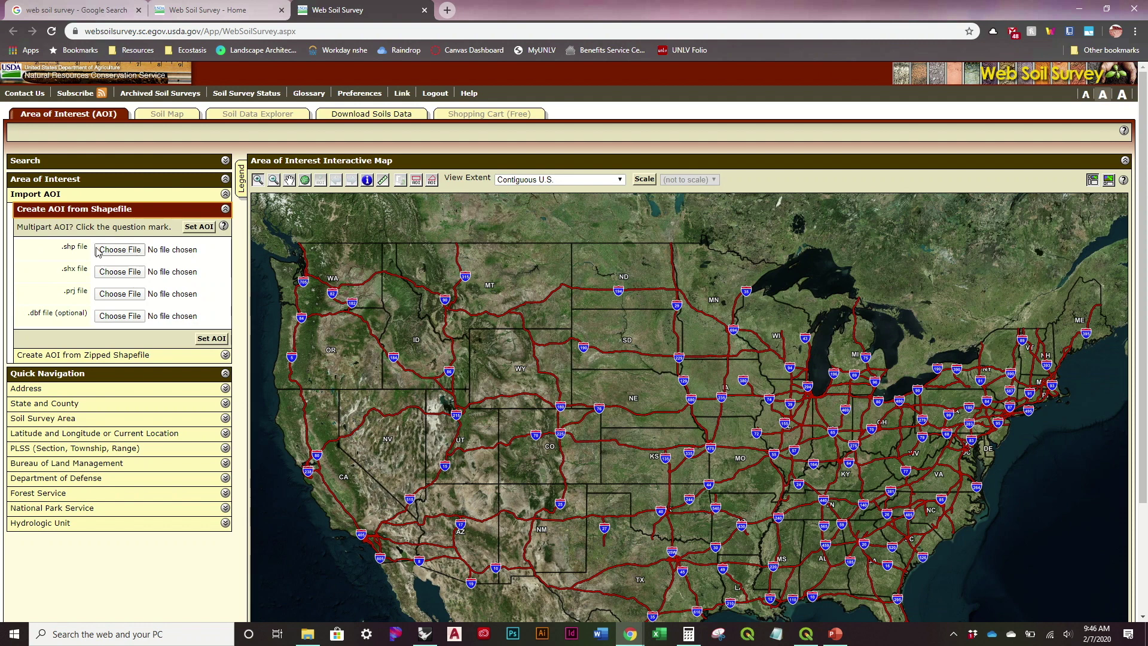
{"action": "left_click", "coordinate": [131, 251]}
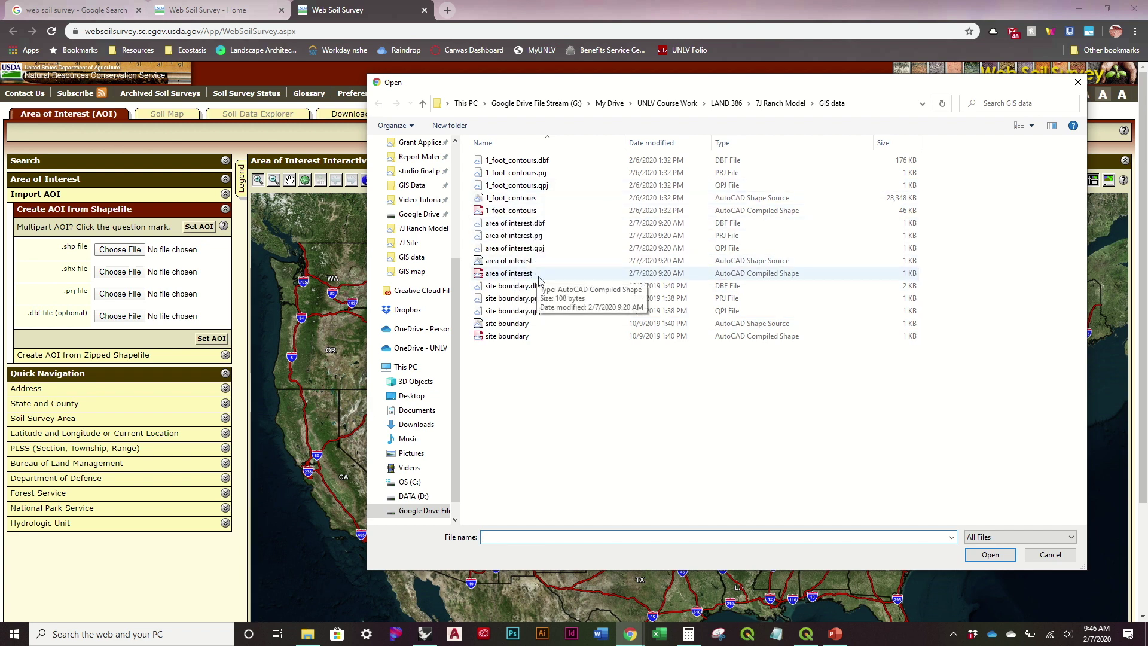
{"action": "left_click", "coordinate": [514, 263]}
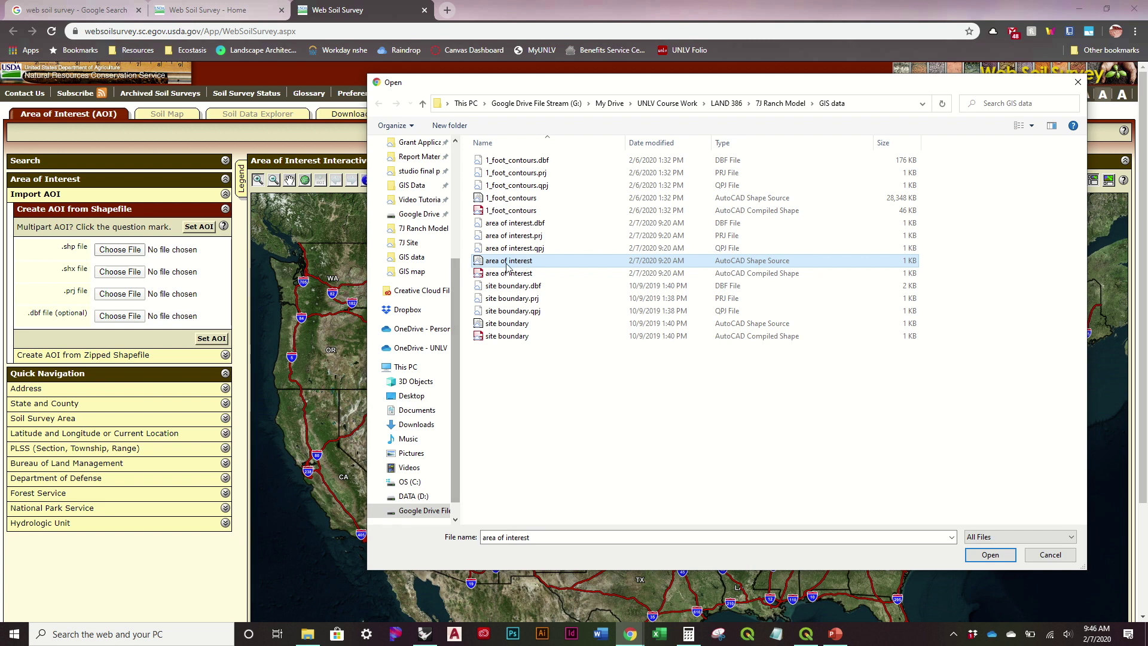
{"action": "left_click", "coordinate": [990, 555]}
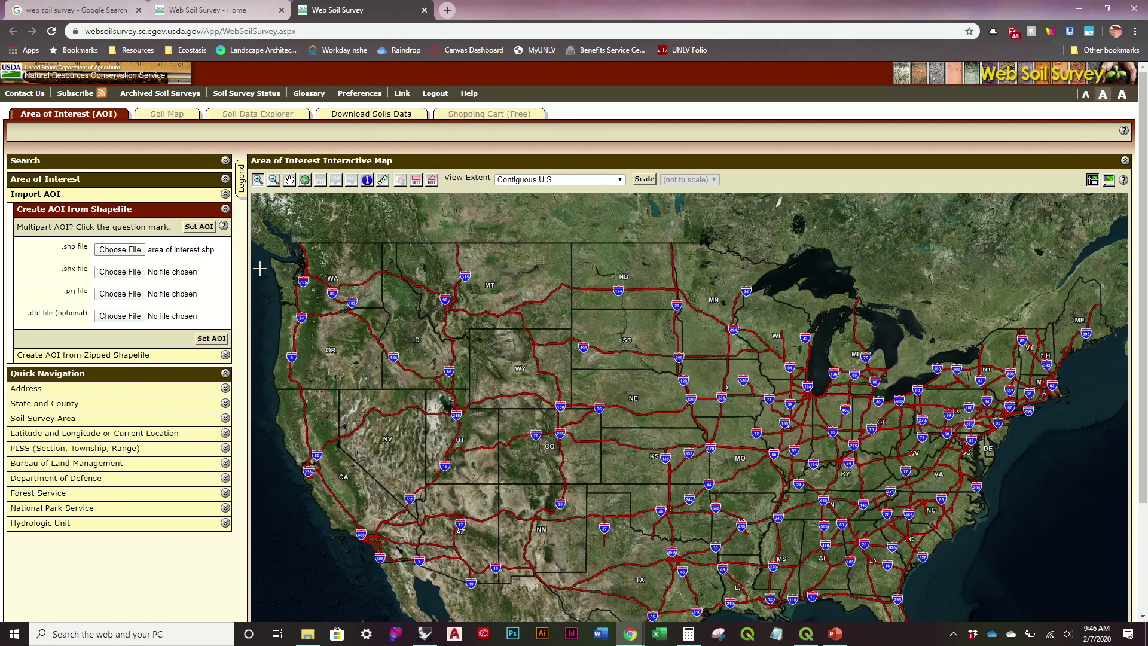
{"action": "left_click", "coordinate": [118, 273]}
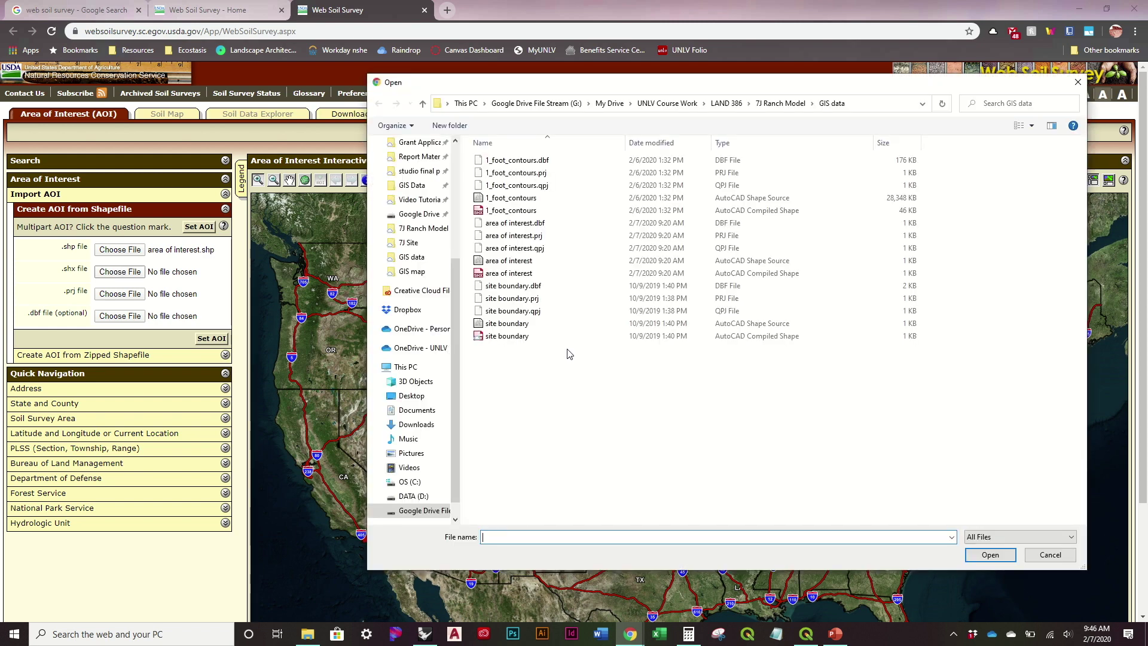
{"action": "left_click", "coordinate": [528, 273]}
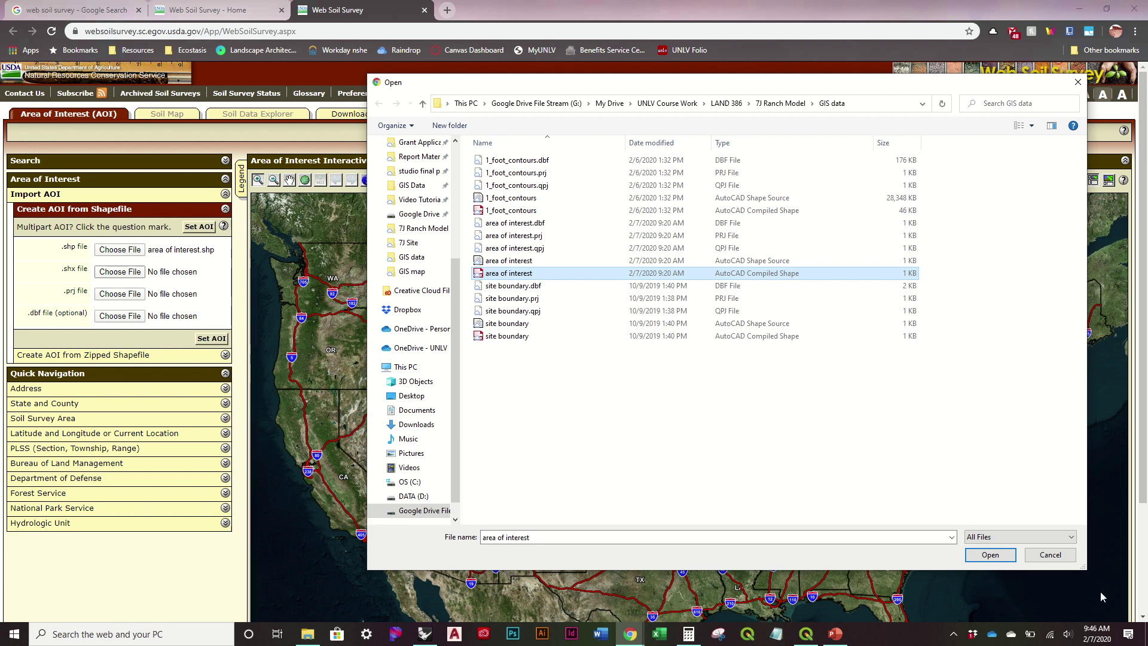
{"action": "left_click", "coordinate": [990, 555]}
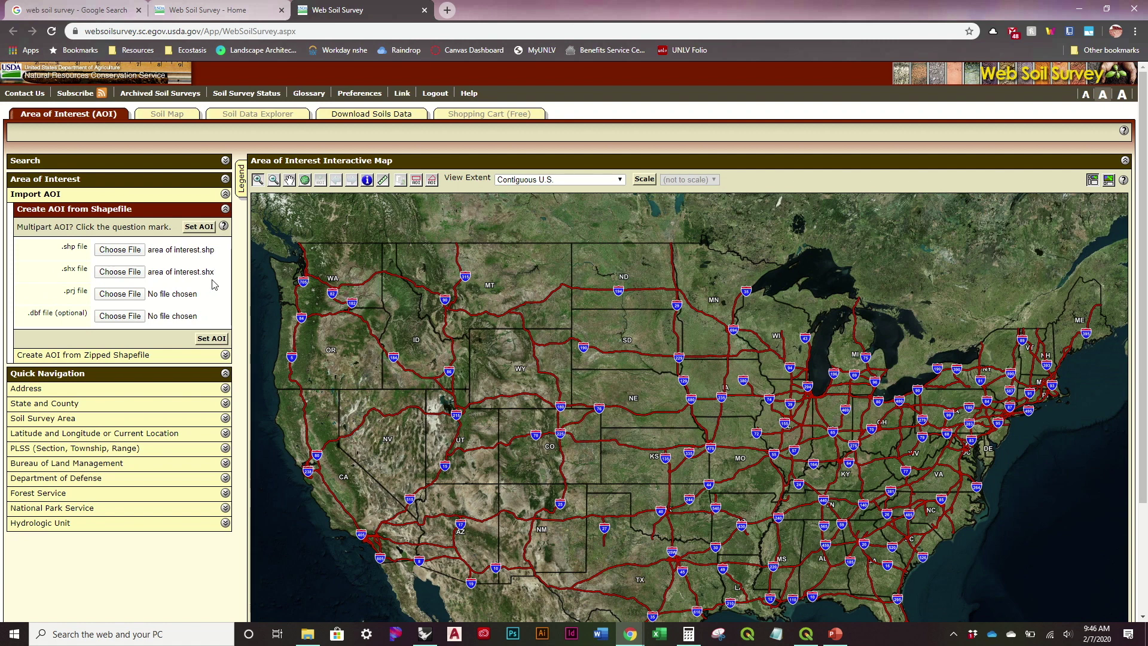
Attach area of interest.prj and area of interest.dbf, set the AOI from these files and dismiss the data availability notice
{"action": "left_click", "coordinate": [122, 296]}
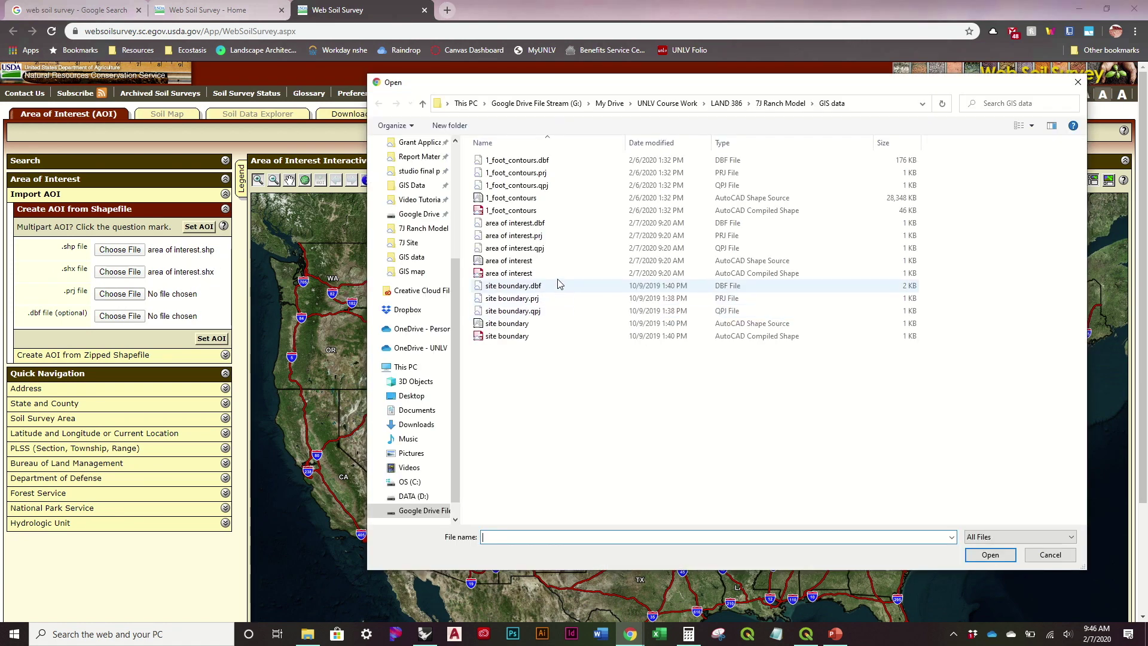
{"action": "left_click", "coordinate": [545, 237]}
{"action": "left_click", "coordinate": [988, 554]}
{"action": "left_click", "coordinate": [111, 316]}
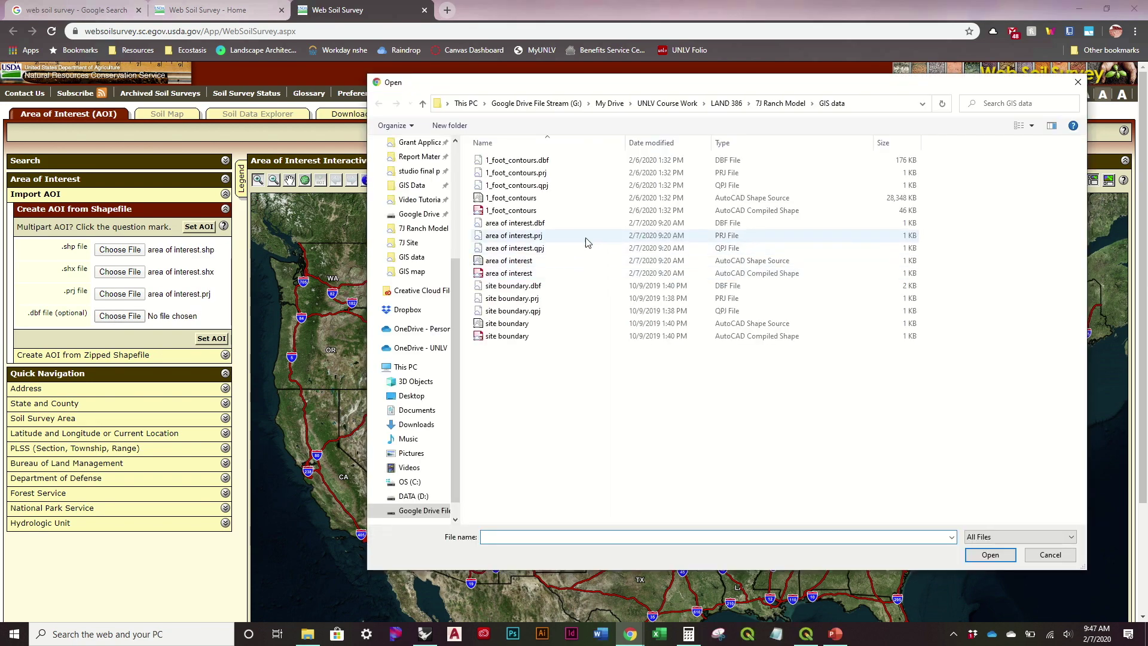
{"action": "left_click", "coordinate": [542, 223]}
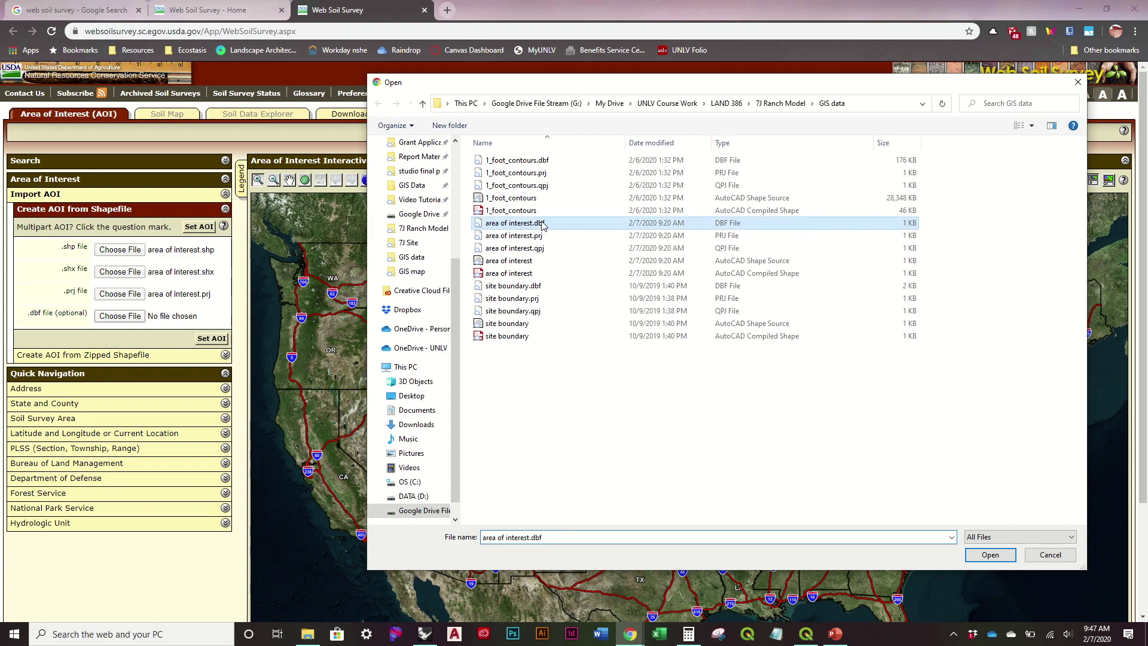
{"action": "left_click", "coordinate": [1004, 556]}
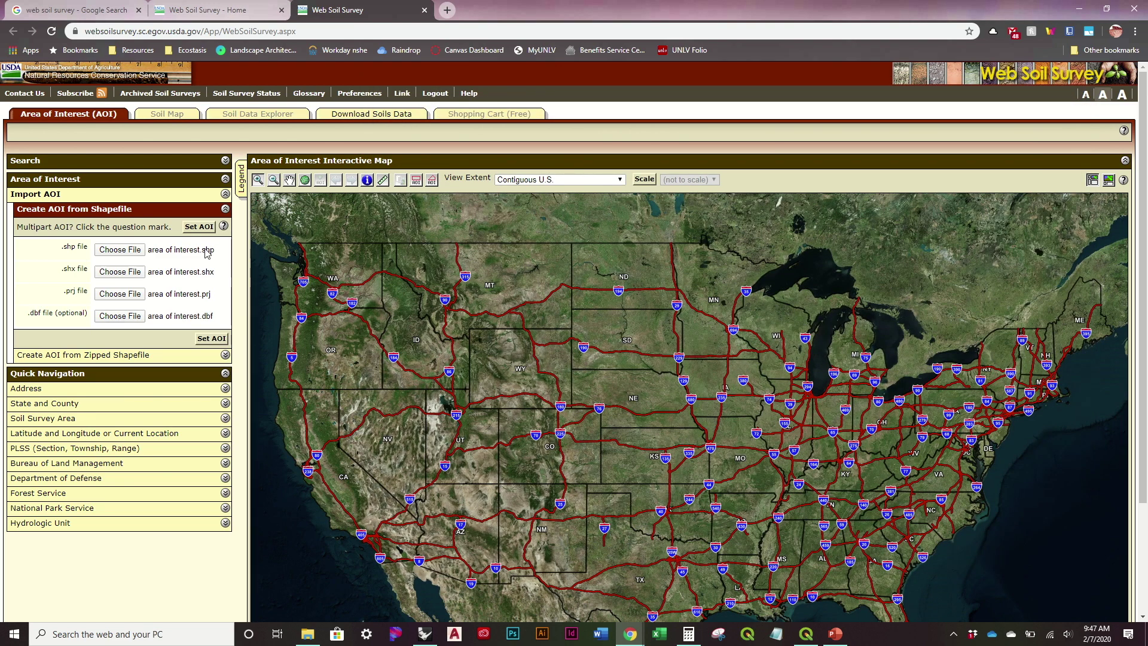
{"action": "left_click", "coordinate": [199, 227]}
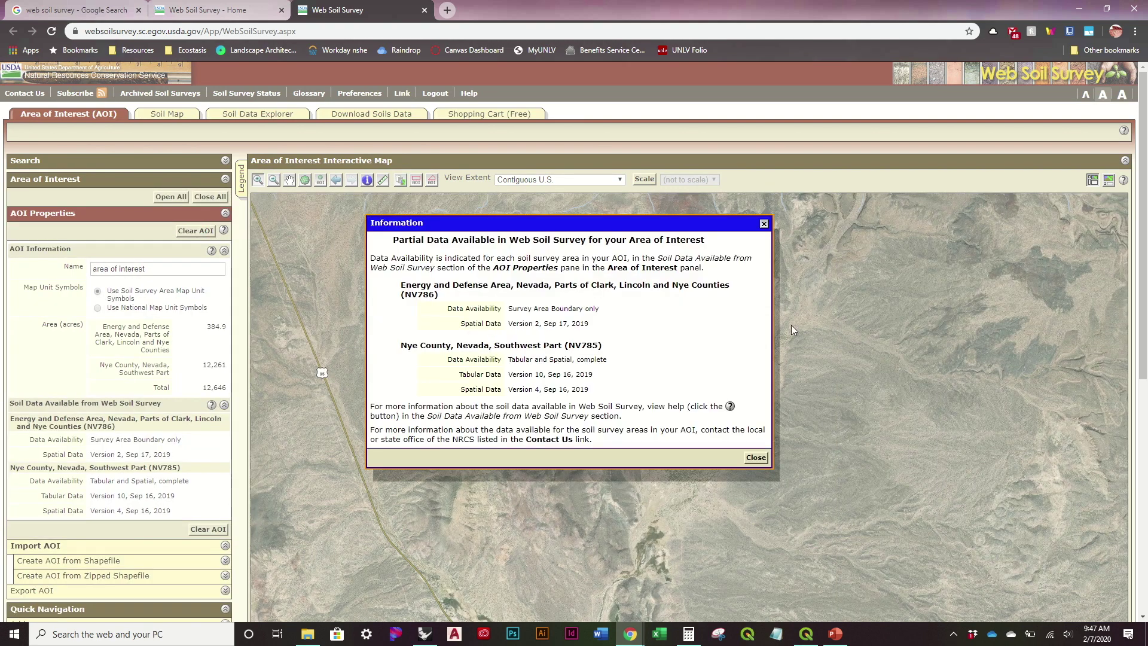
{"action": "left_click", "coordinate": [756, 458]}
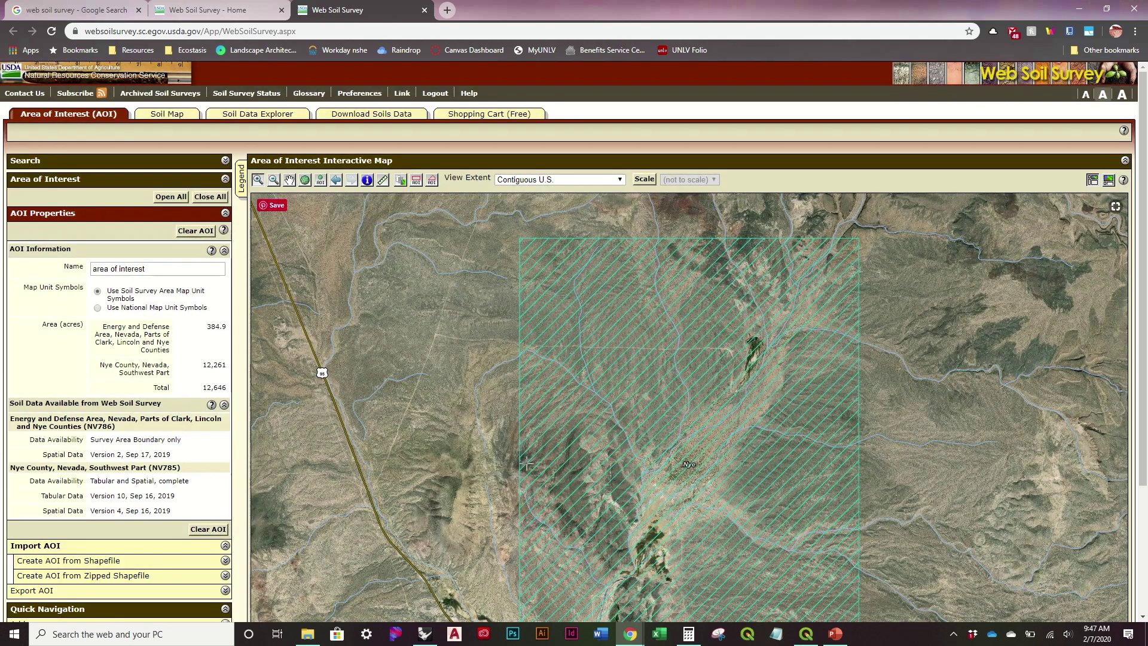
Examine the extent of the imported area of interest on the interactive map and collapse the AOI Properties
{"action": "left_click", "coordinate": [290, 180]}
{"action": "left_click_drag", "start_coordinate": [404, 352], "coordinate": [388, 309]}
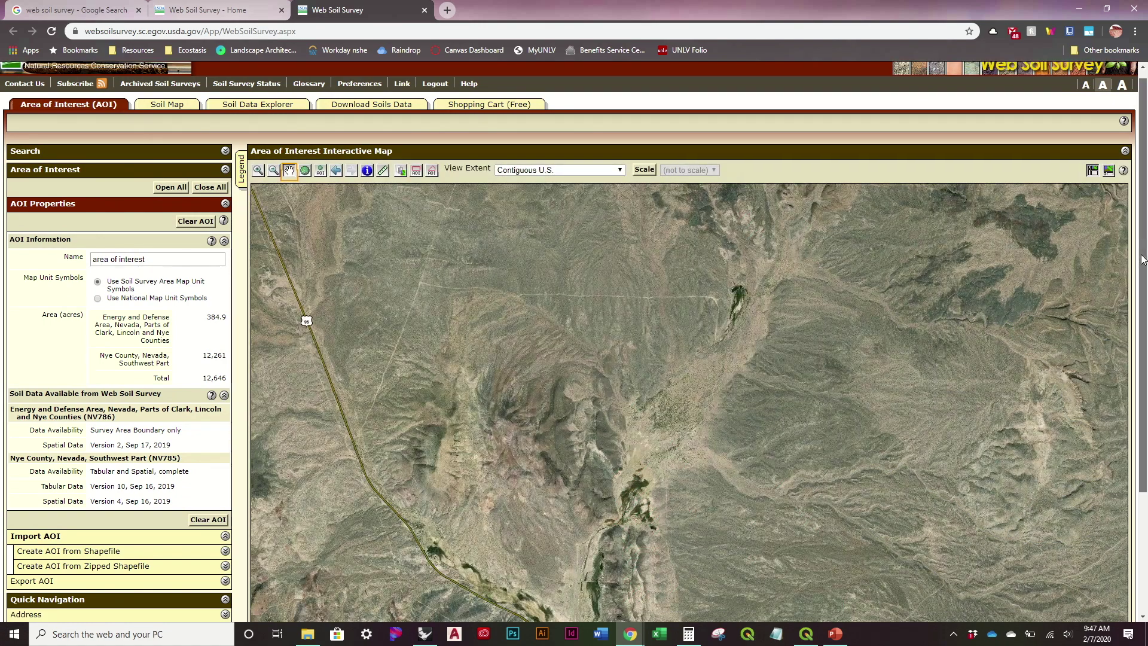
{"action": "scroll", "coordinate": [466, 170], "scroll_direction": "down", "scroll_amount": 1}
{"action": "left_click", "coordinate": [274, 171]}
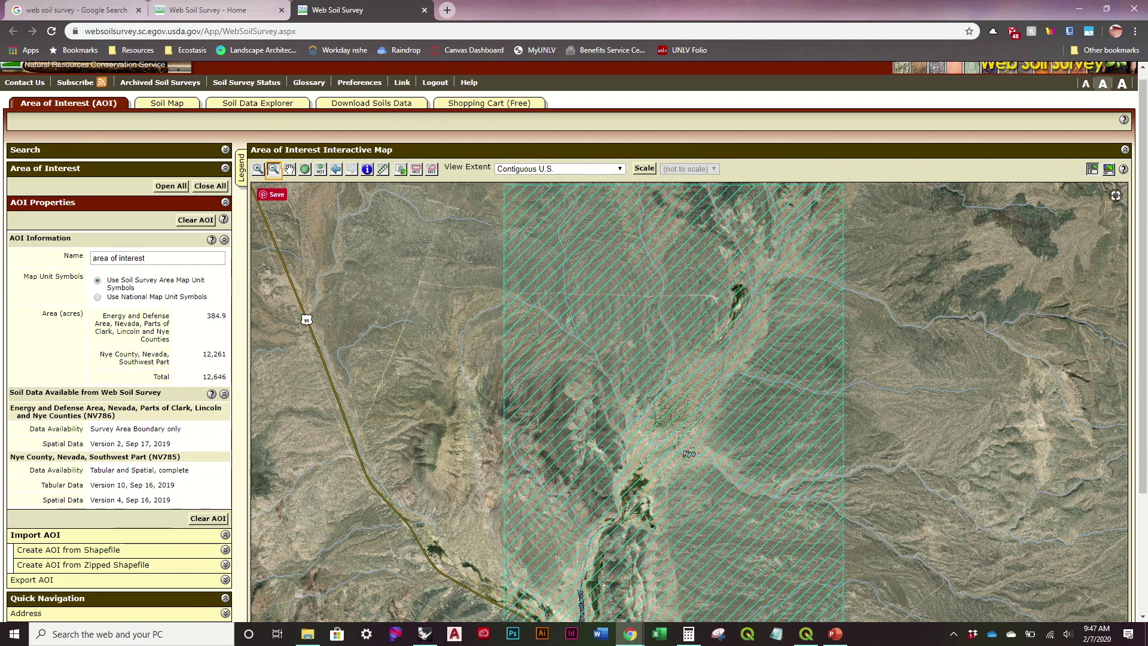
{"action": "left_click", "coordinate": [691, 387]}
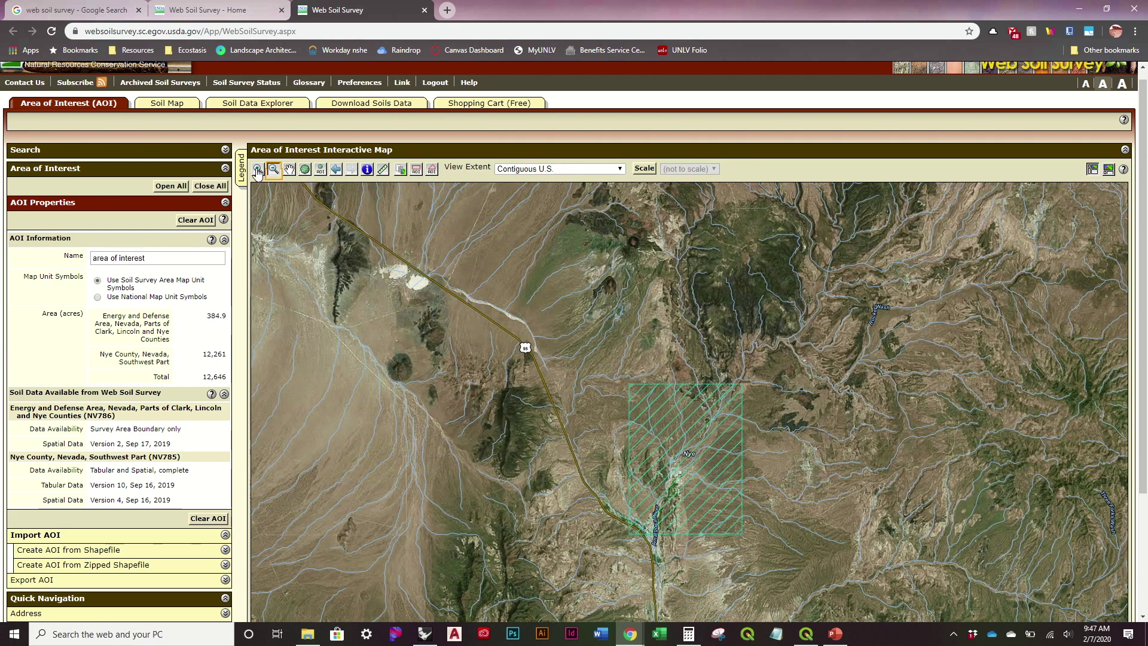
{"action": "left_click", "coordinate": [258, 168]}
{"action": "left_click_drag", "start_coordinate": [611, 371], "coordinate": [765, 554]}
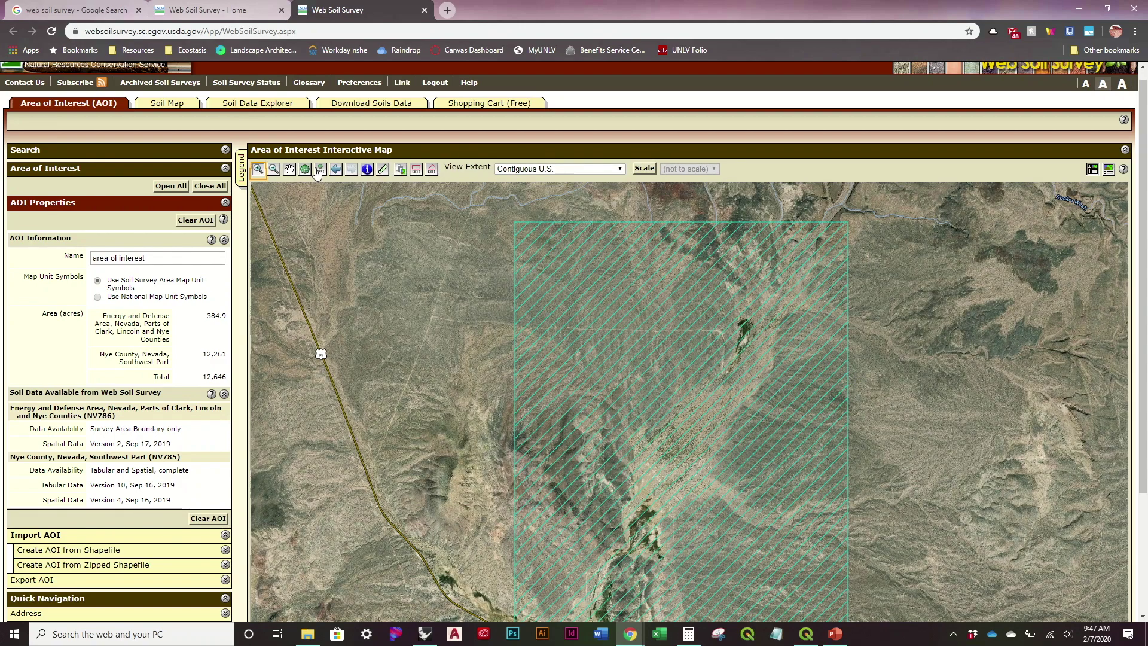
{"action": "left_click_drag", "start_coordinate": [1141, 261], "coordinate": [1145, 317]}
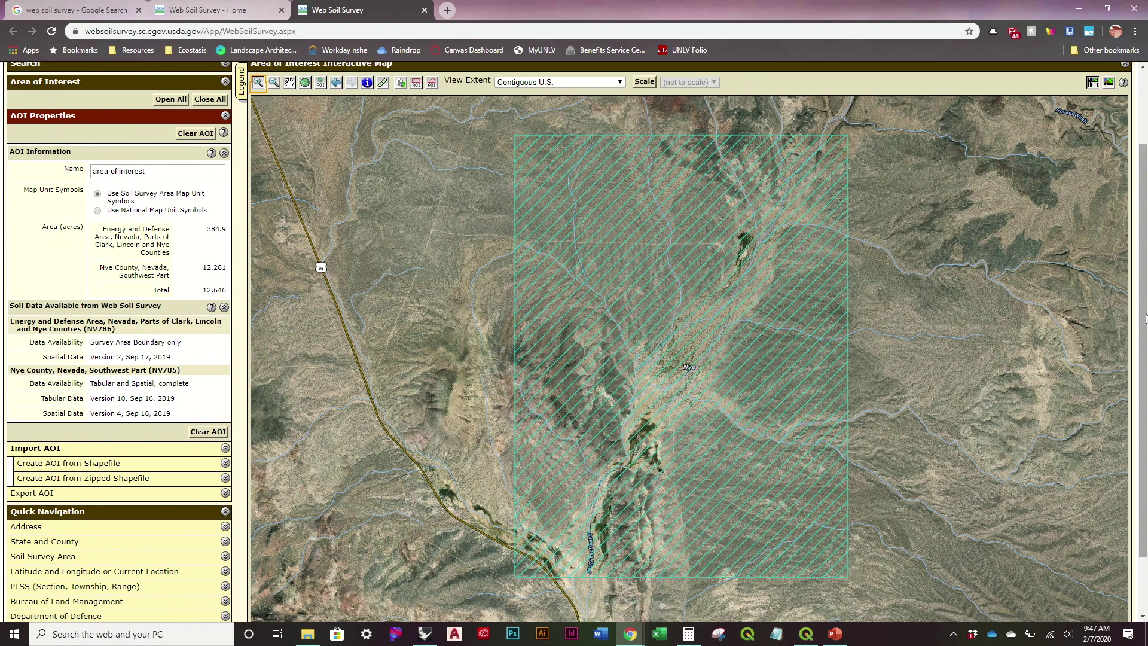
{"action": "left_click", "coordinate": [225, 116]}
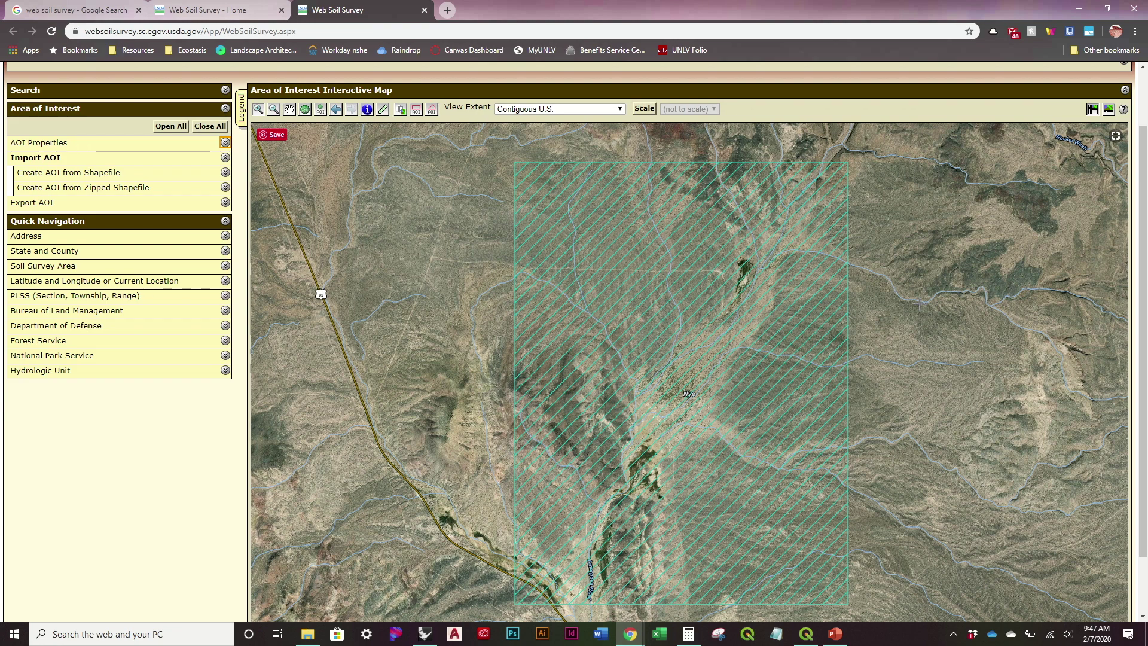
{"action": "scroll", "coordinate": [610, 86], "scroll_direction": "up", "scroll_amount": 2}
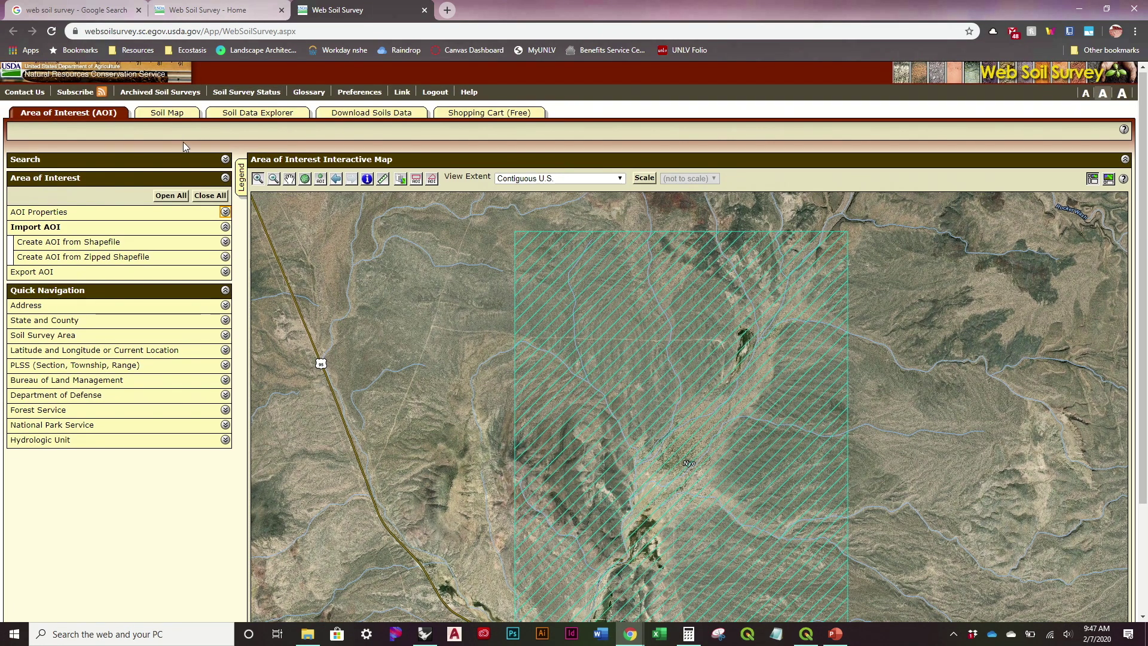
Look through the Soil Data Explorer's soils introduction, suitabilities and limitations, soil properties, ecological site assessment and soil reports sections
{"action": "left_click", "coordinate": [235, 116]}
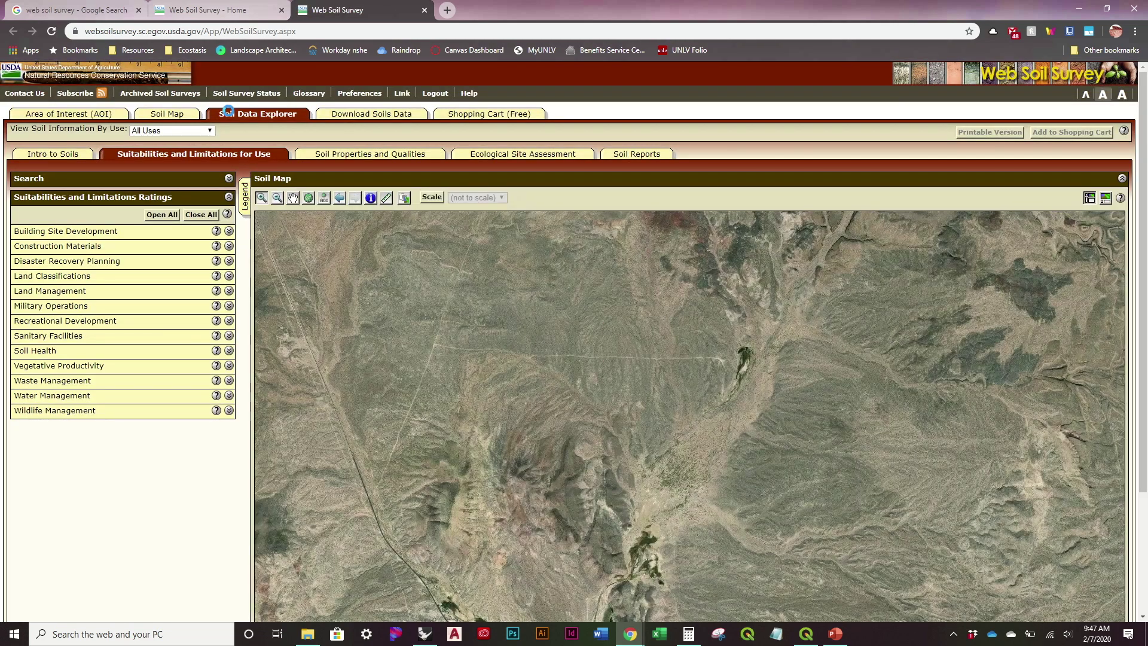
{"action": "left_click", "coordinate": [59, 156]}
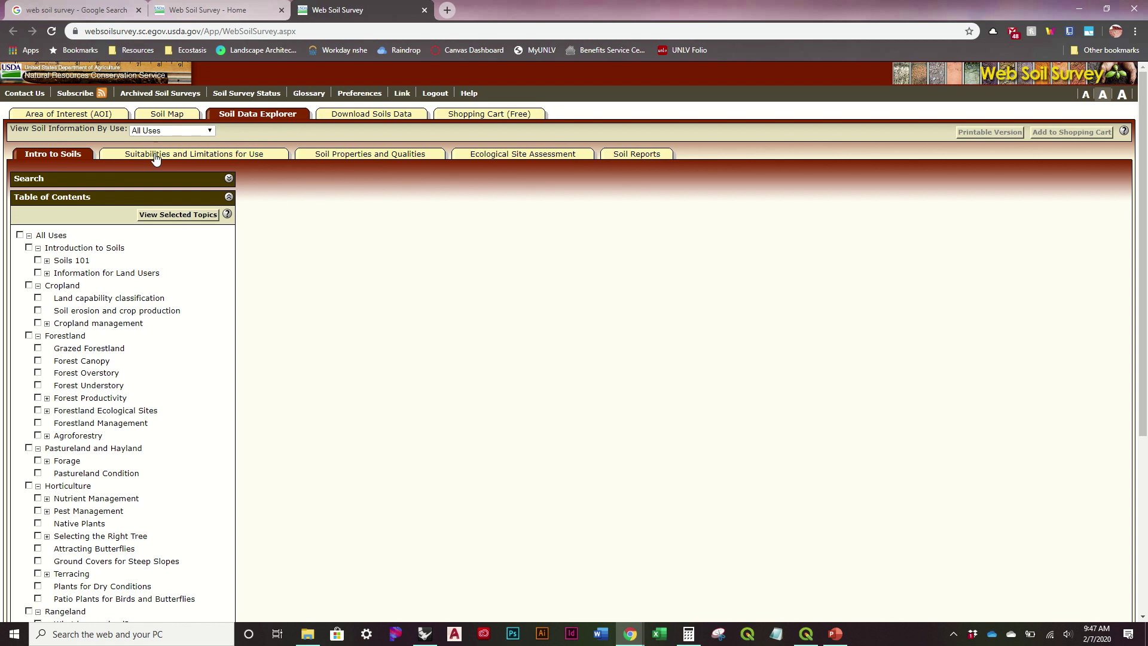
{"action": "left_click", "coordinate": [155, 154]}
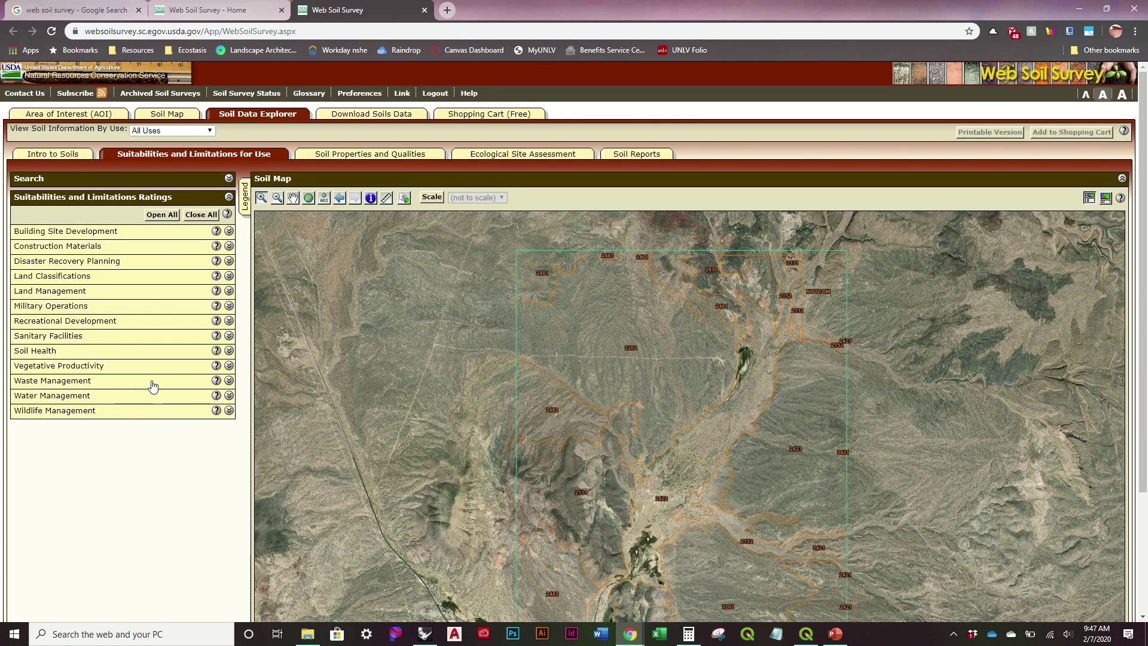
{"action": "left_click", "coordinate": [359, 156]}
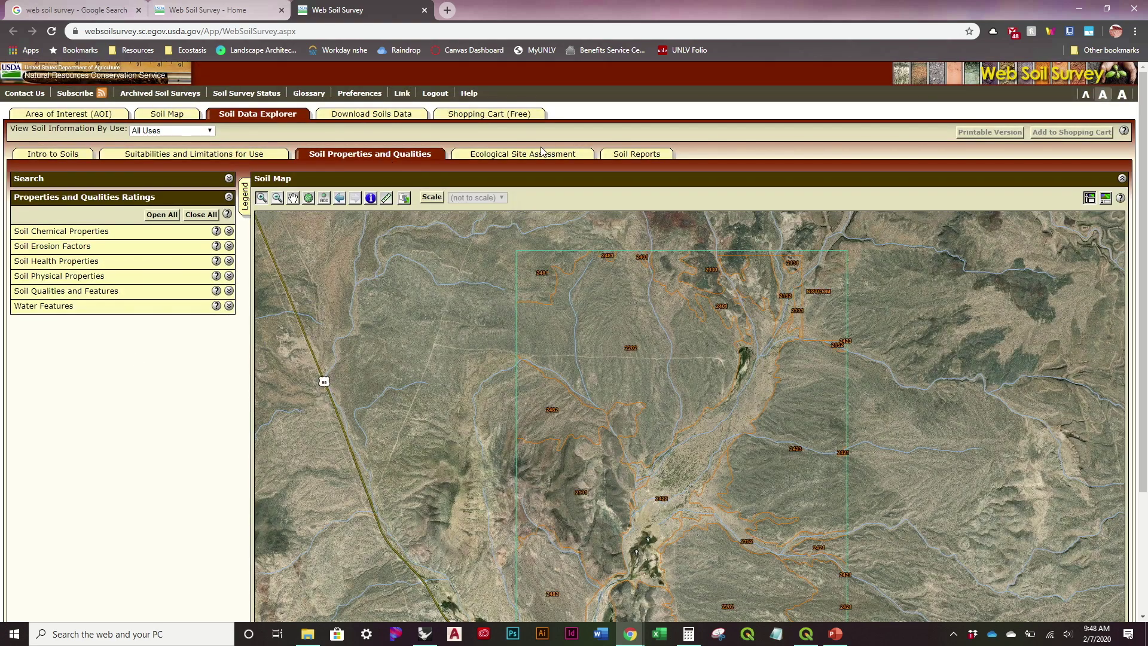
{"action": "left_click", "coordinate": [541, 153]}
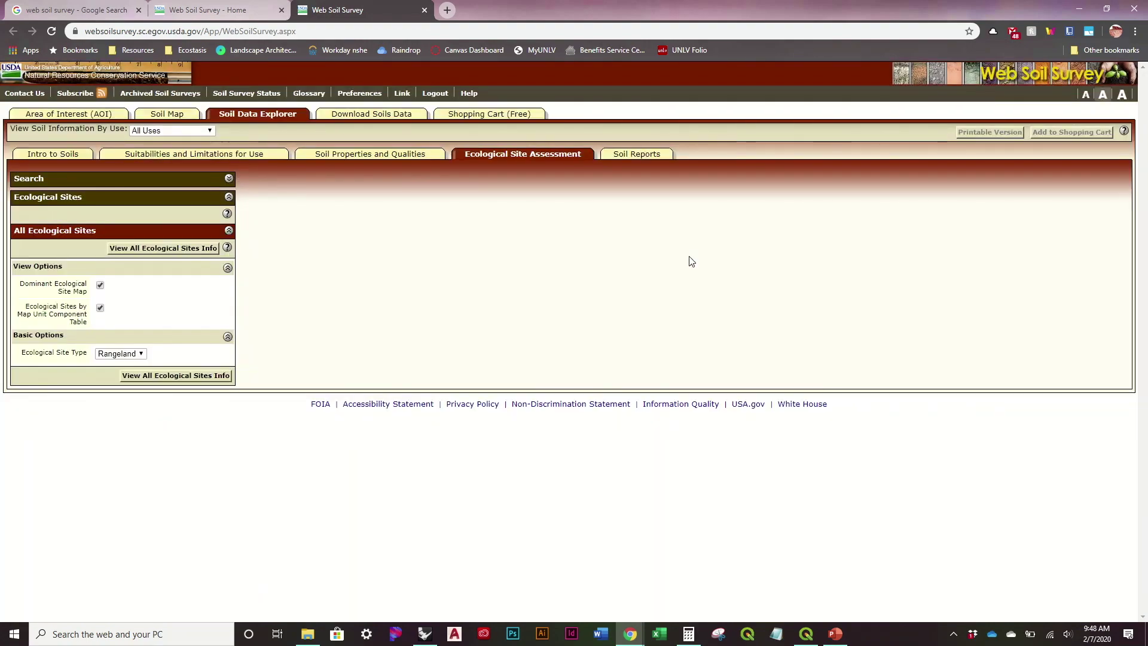
{"action": "left_click", "coordinate": [641, 153]}
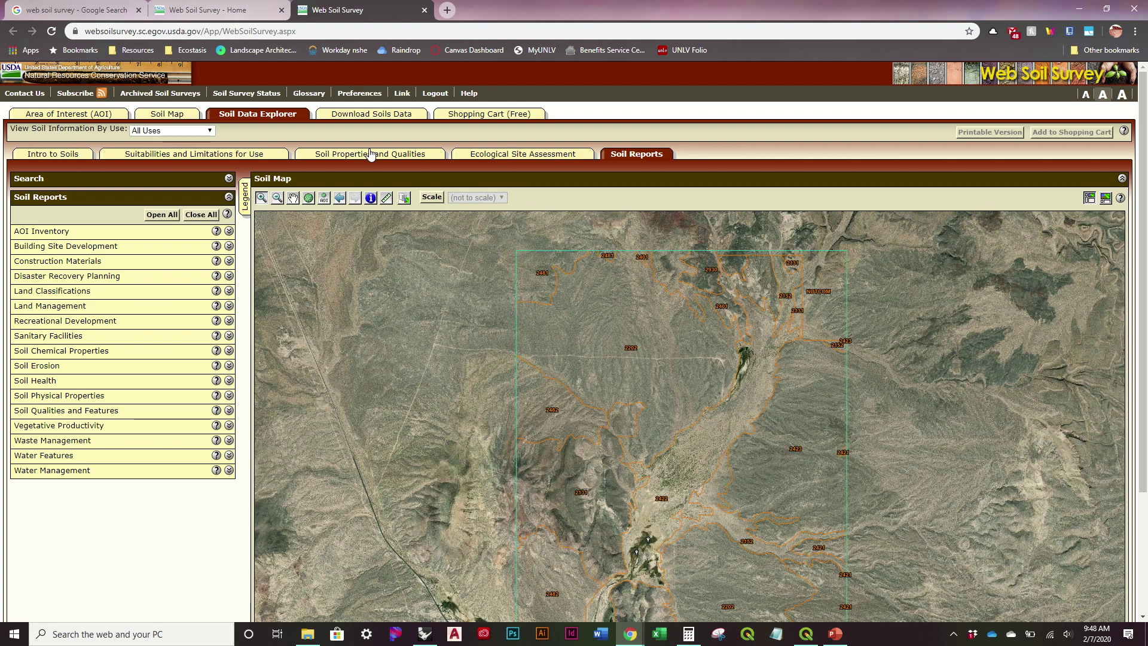
Return to Soil Properties and Qualities and expand the chemical, erosion, health, physical, and qualities and features rating groups
{"action": "left_click", "coordinate": [371, 154]}
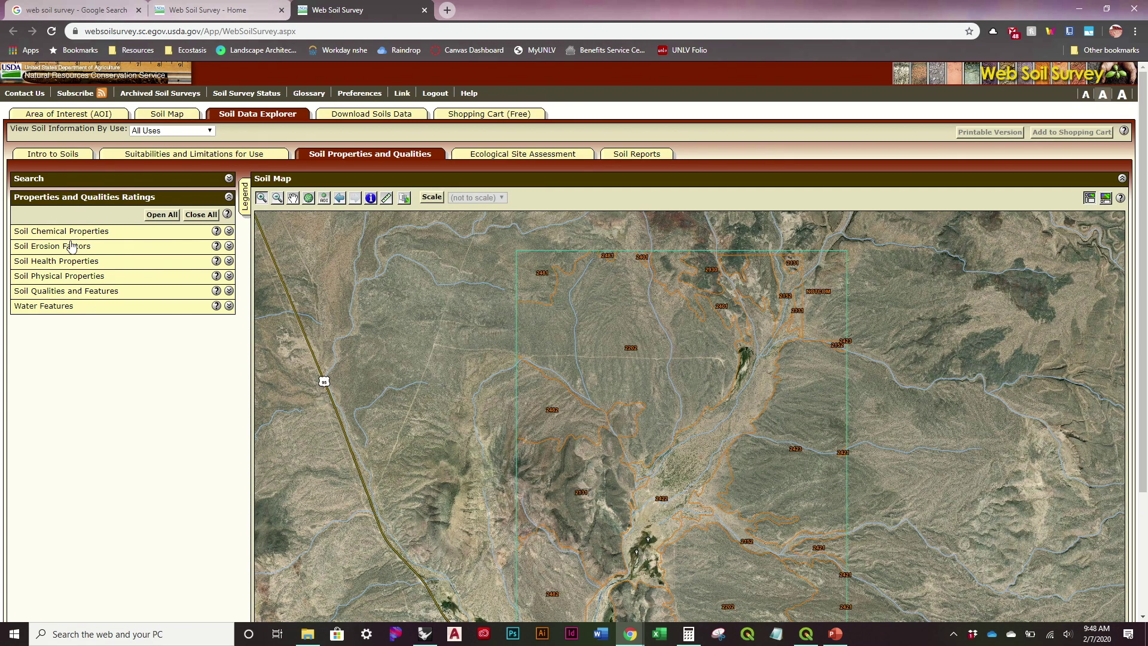
{"action": "left_click", "coordinate": [229, 231]}
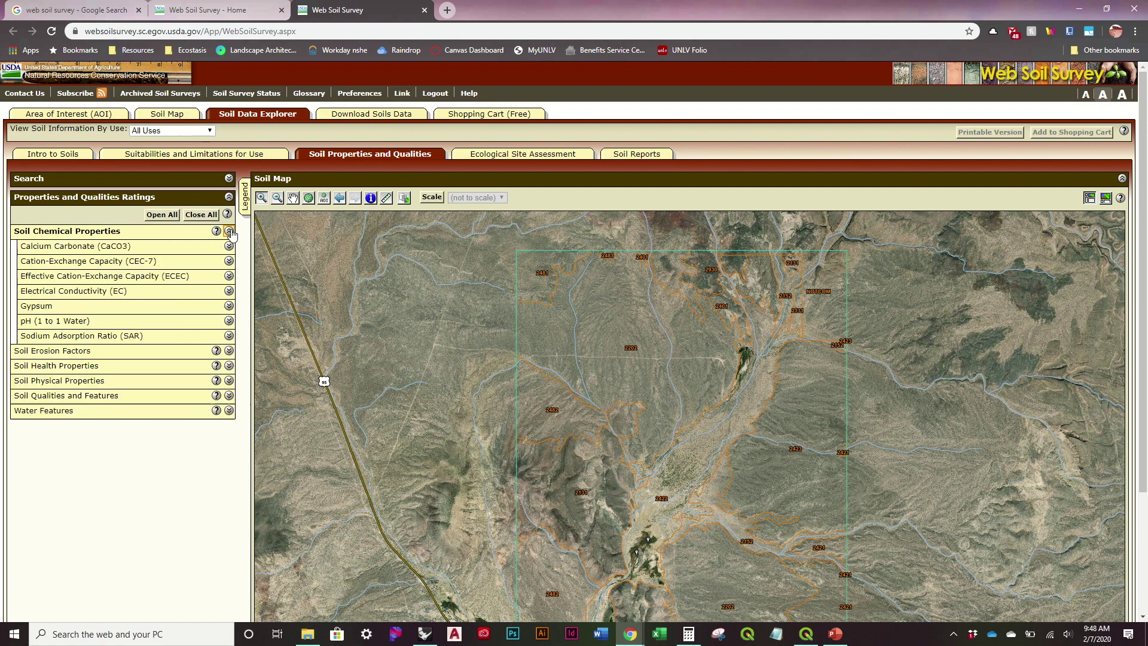
{"action": "left_click", "coordinate": [229, 351]}
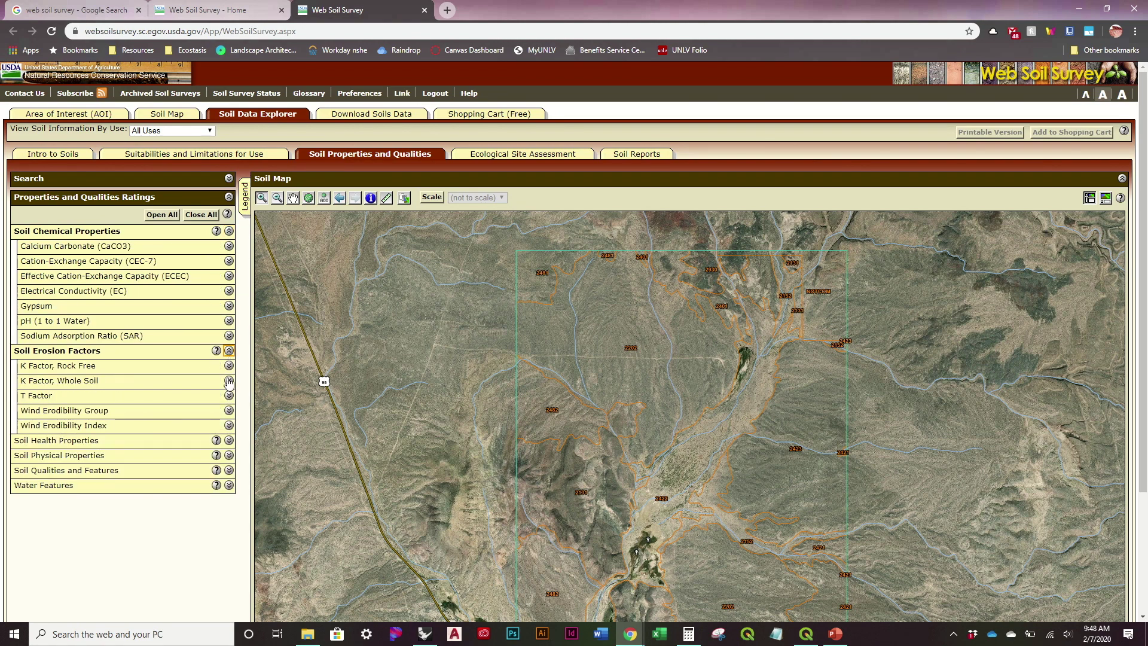
{"action": "left_click", "coordinate": [229, 441]}
{"action": "left_click", "coordinate": [229, 546]}
{"action": "scroll", "coordinate": [229, 547], "scroll_direction": "down", "scroll_amount": 4}
{"action": "scroll", "coordinate": [167, 437], "scroll_direction": "down", "scroll_amount": 1}
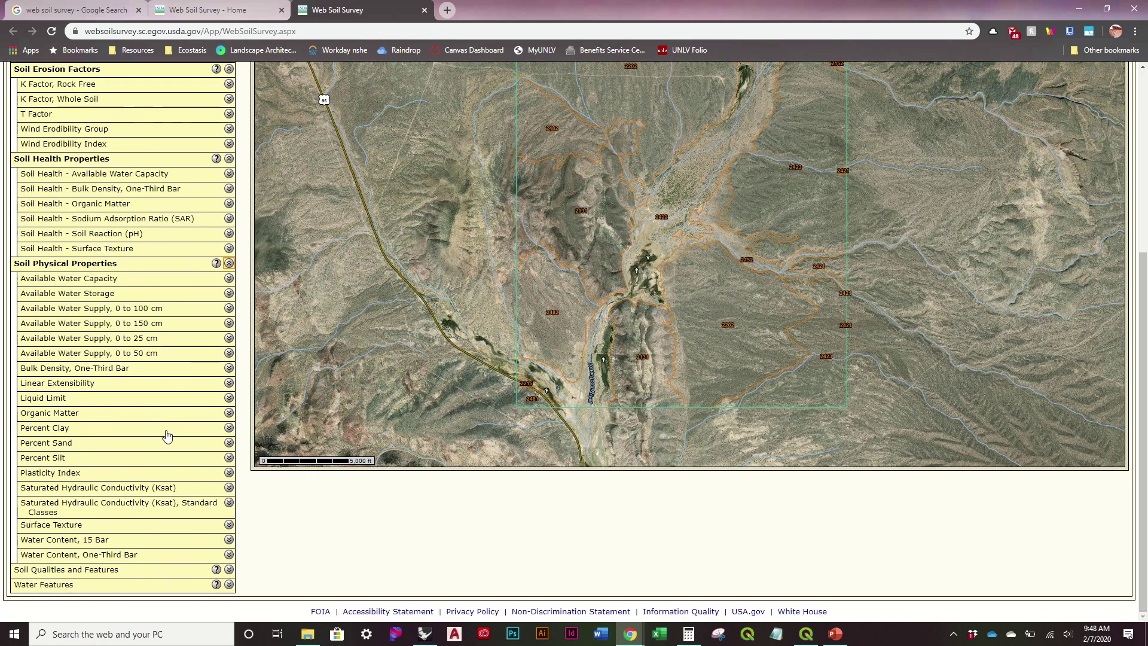
{"action": "left_click", "coordinate": [229, 569]}
Review the ratings listed in the expanded groups, from soil chemical properties through erosion, health and physical properties
{"action": "scroll", "coordinate": [227, 574], "scroll_direction": "down", "scroll_amount": 3}
{"action": "scroll", "coordinate": [153, 342], "scroll_direction": "up", "scroll_amount": 2}
{"action": "scroll", "coordinate": [153, 341], "scroll_direction": "up", "scroll_amount": 8}
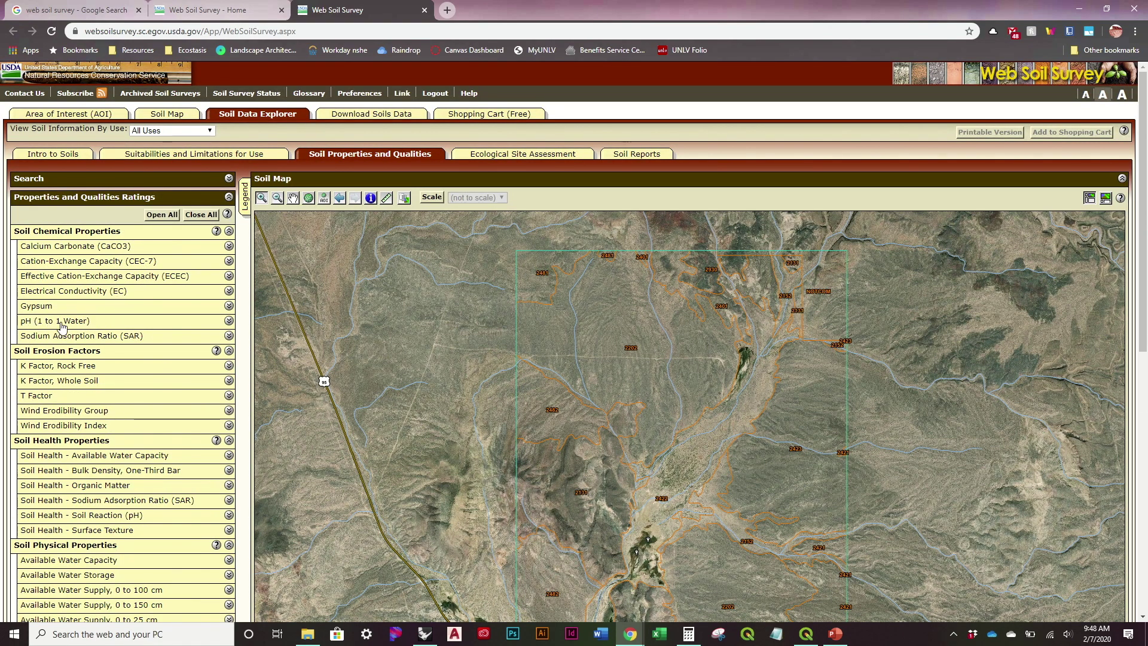
{"action": "scroll", "coordinate": [62, 326], "scroll_direction": "down", "scroll_amount": 1}
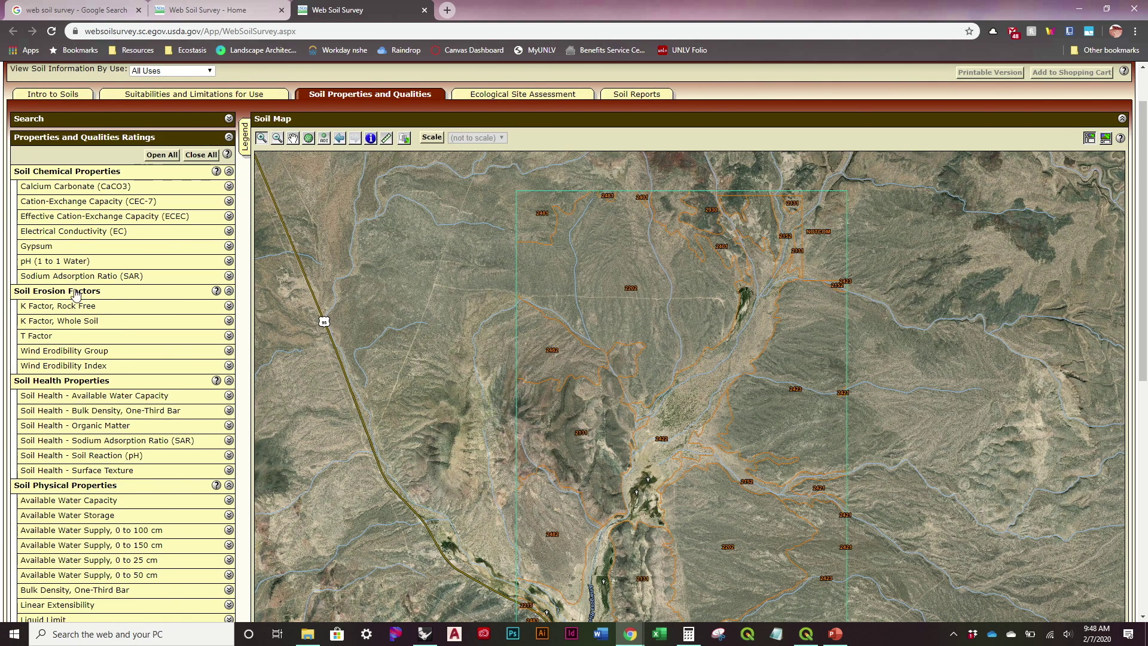
{"action": "scroll", "coordinate": [84, 316], "scroll_direction": "down", "scroll_amount": 2}
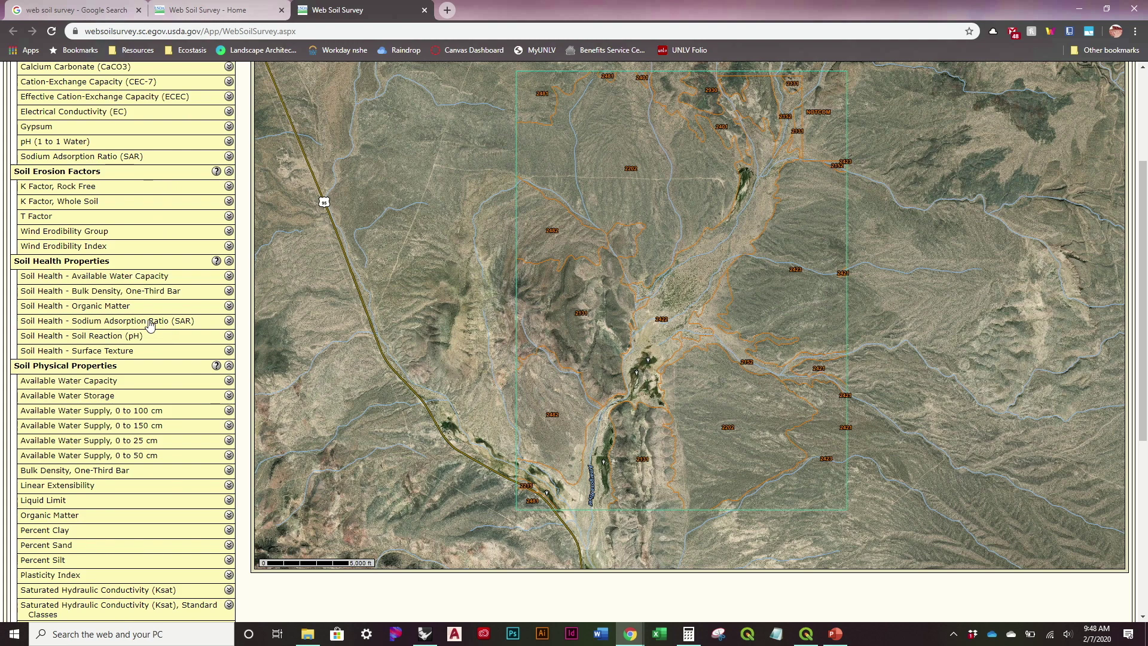
{"action": "scroll", "coordinate": [115, 295], "scroll_direction": "up", "scroll_amount": 1}
{"action": "scroll", "coordinate": [116, 297], "scroll_direction": "down", "scroll_amount": 2}
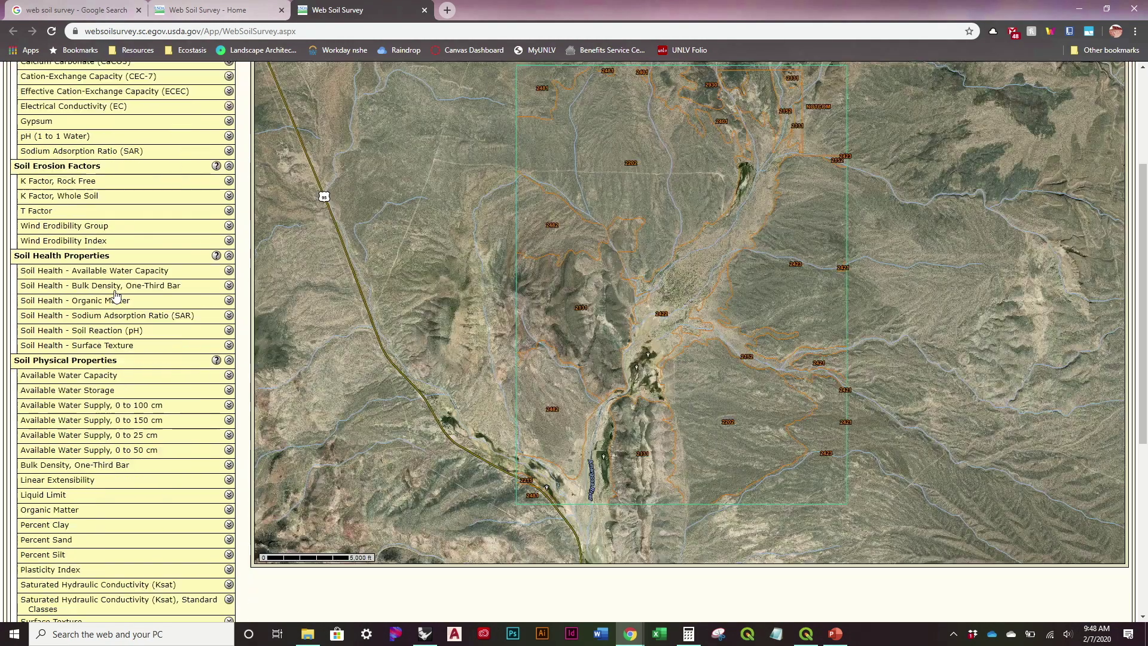
Review the ratings listed under soil physical properties, soil qualities and features, and water features
{"action": "scroll", "coordinate": [110, 294], "scroll_direction": "down", "scroll_amount": 1}
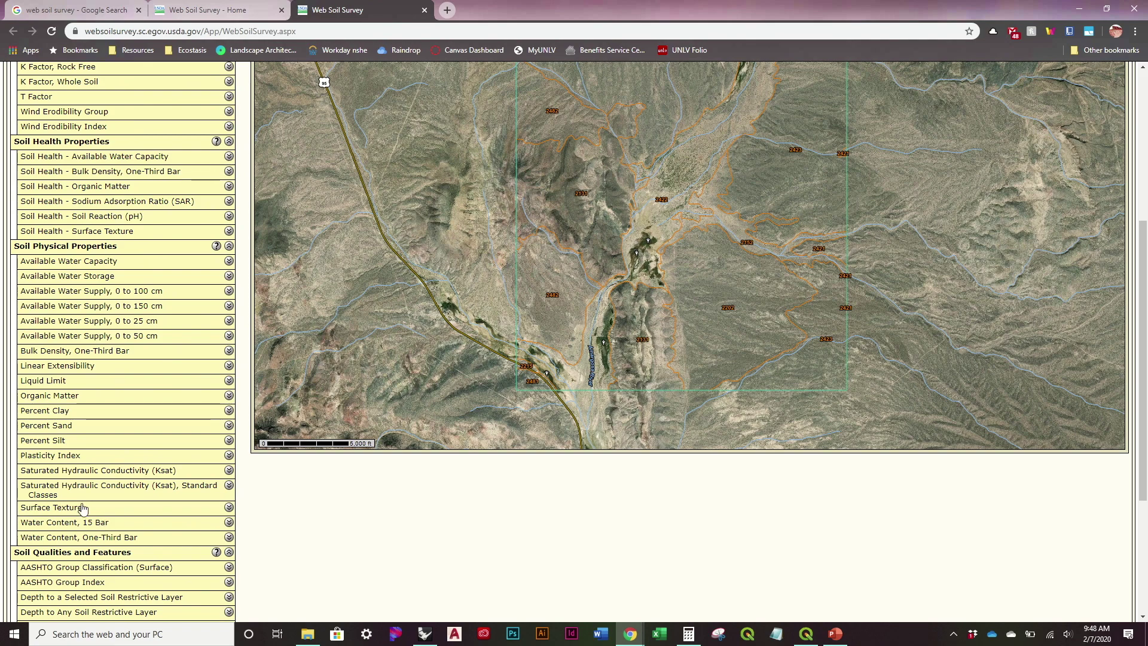
{"action": "scroll", "coordinate": [84, 510], "scroll_direction": "down", "scroll_amount": 3}
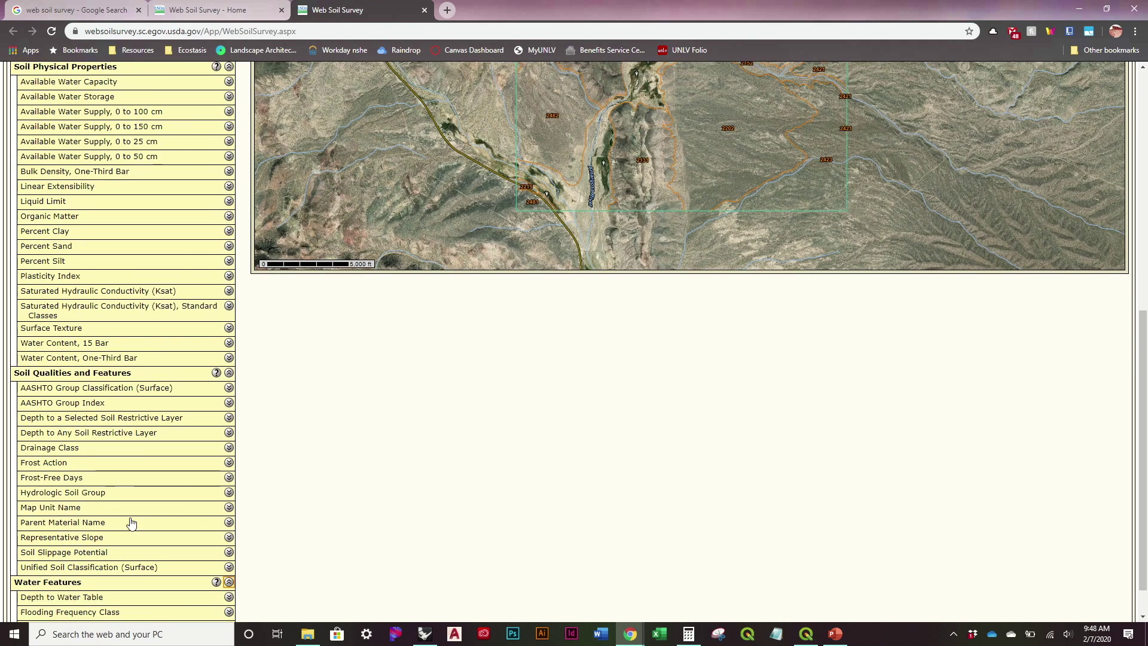
{"action": "scroll", "coordinate": [132, 523], "scroll_direction": "down", "scroll_amount": 1}
{"action": "scroll", "coordinate": [132, 524], "scroll_direction": "up", "scroll_amount": 2}
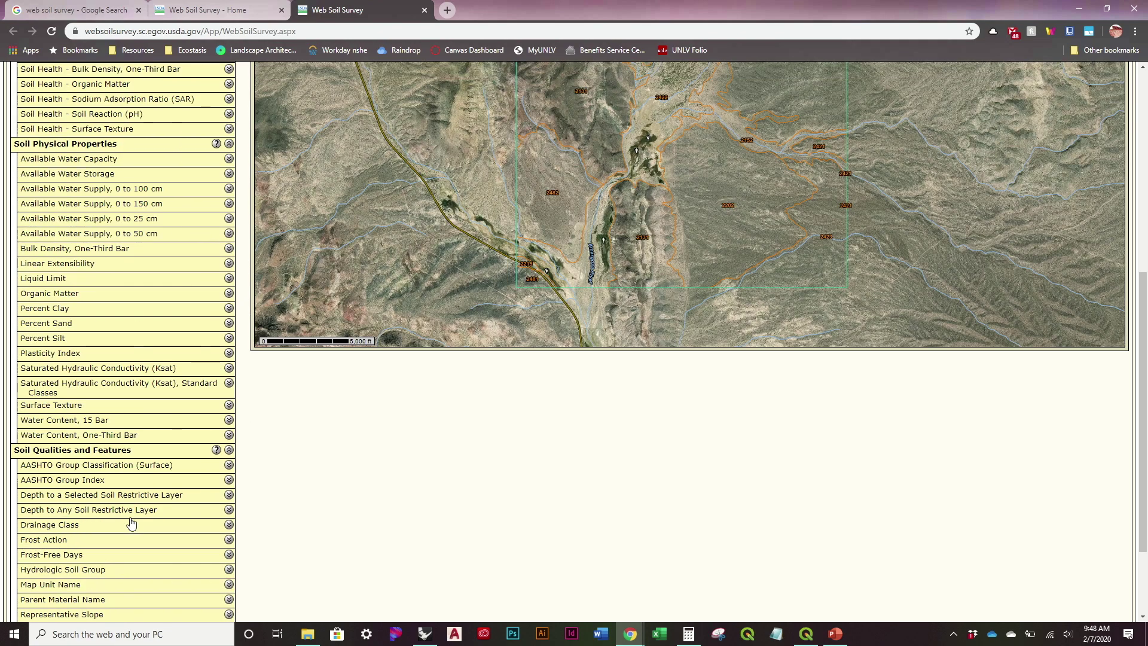
{"action": "scroll", "coordinate": [132, 524], "scroll_direction": "down", "scroll_amount": 2}
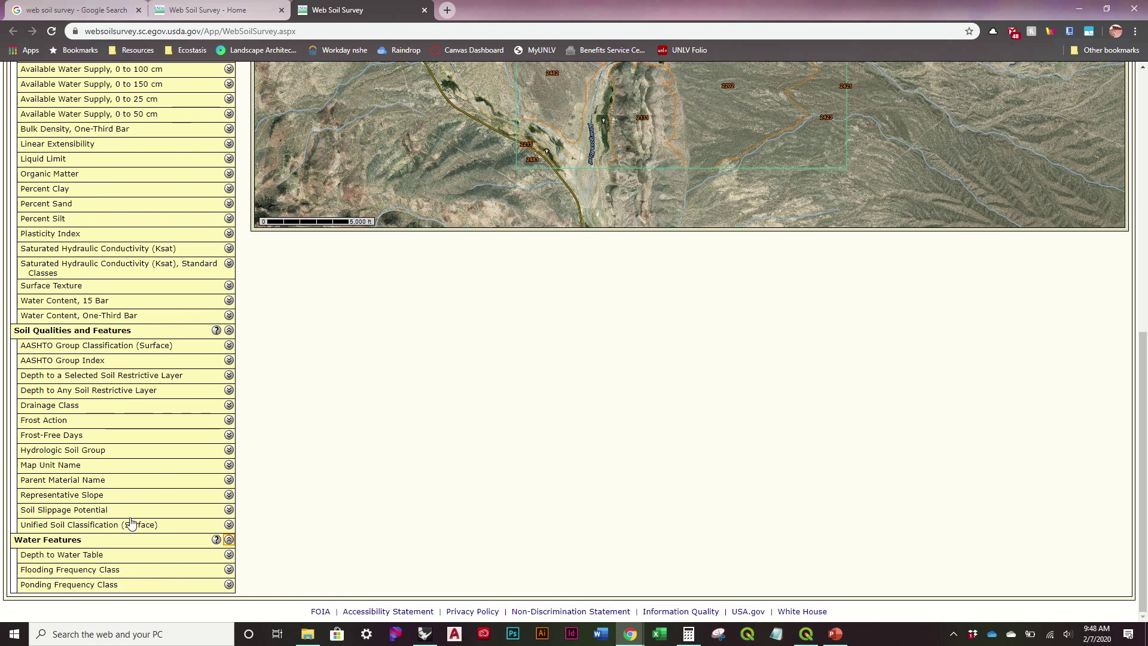
{"action": "scroll", "coordinate": [132, 524], "scroll_direction": "up", "scroll_amount": 4}
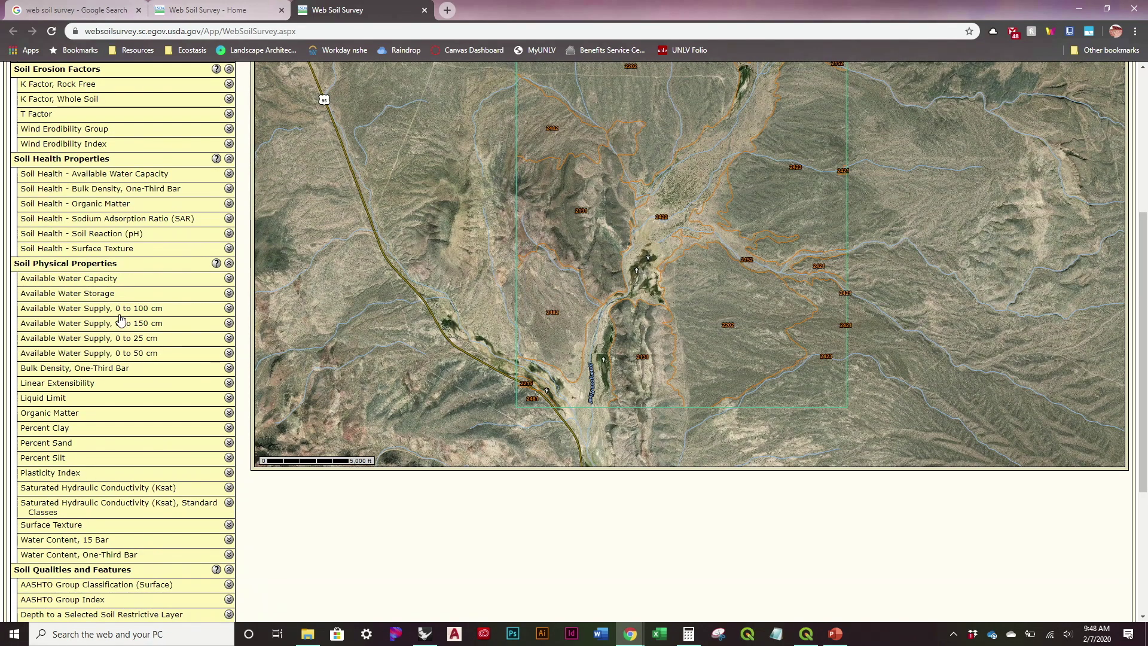
{"action": "left_click", "coordinate": [129, 238]}
{"action": "scroll", "coordinate": [123, 307], "scroll_direction": "down", "scroll_amount": 2}
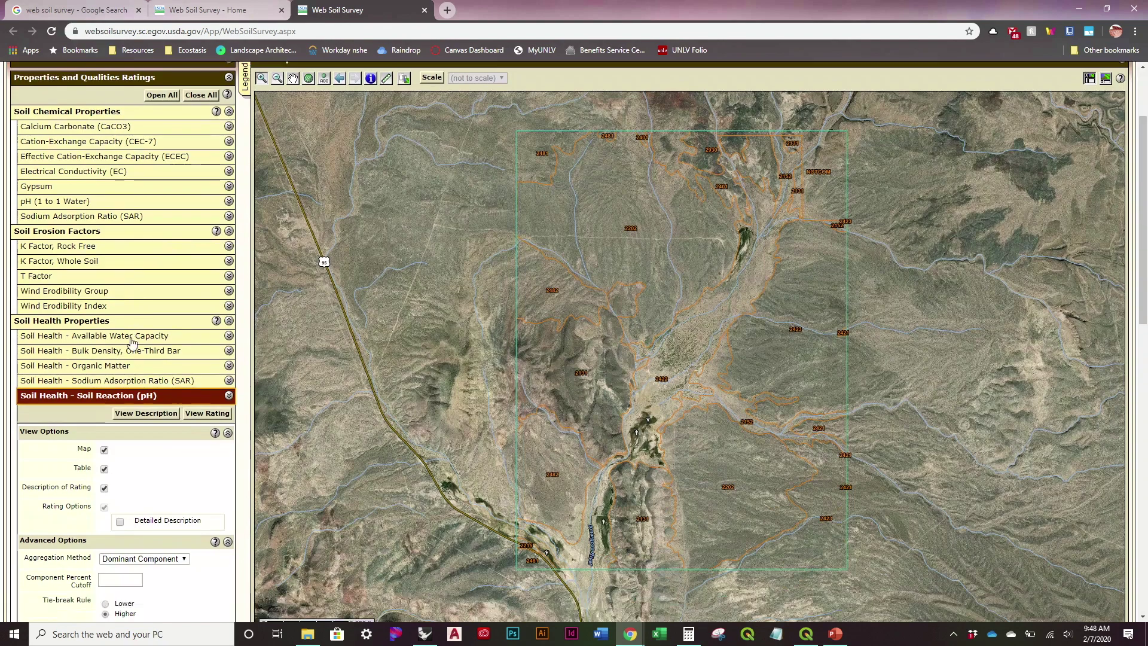
{"action": "left_click", "coordinate": [229, 395]}
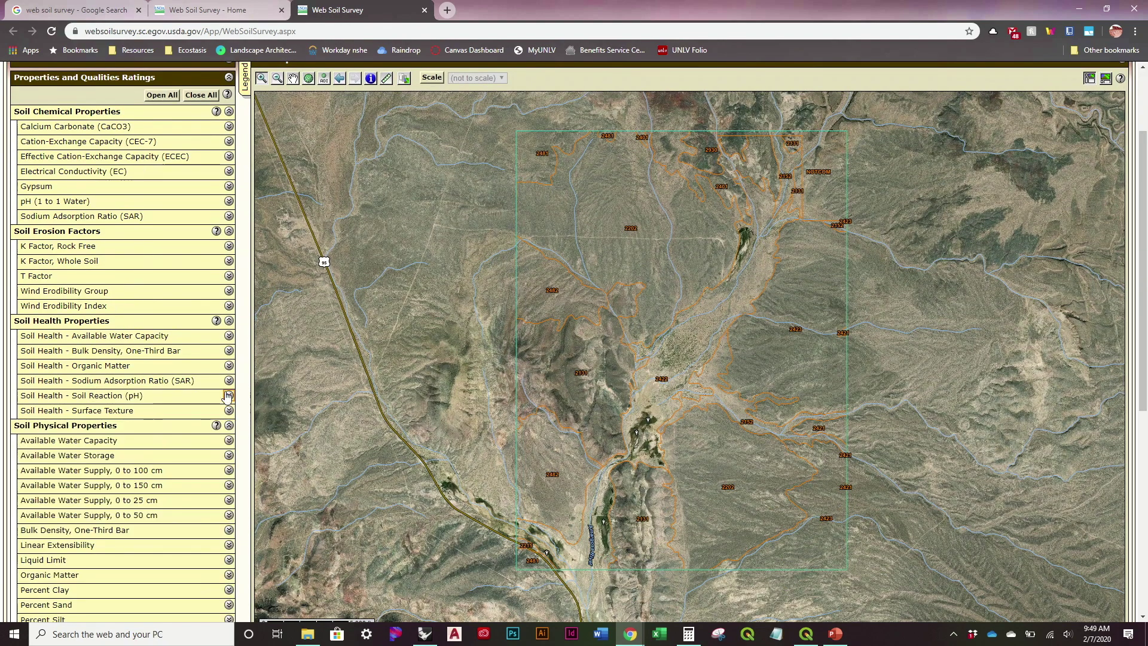
Generate the Soil Health - Surface Texture rating with a detailed description, using Dominant Condition as the aggregation method
{"action": "left_click", "coordinate": [131, 410]}
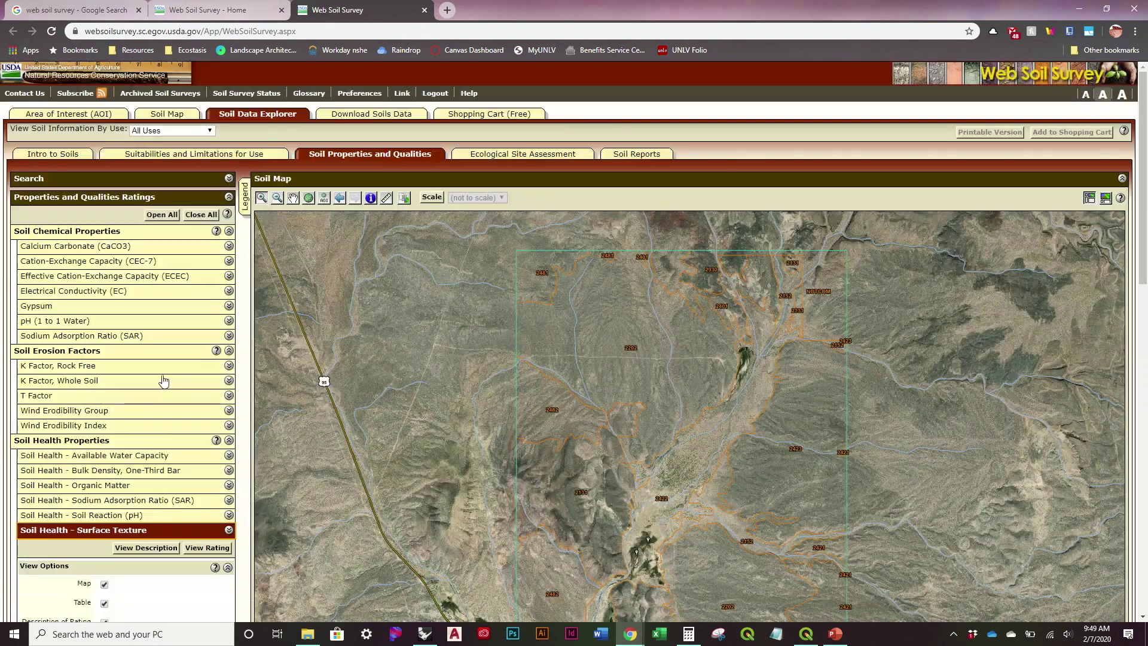
{"action": "scroll", "coordinate": [163, 381], "scroll_direction": "down", "scroll_amount": 3}
{"action": "scroll", "coordinate": [186, 440], "scroll_direction": "down", "scroll_amount": 2}
{"action": "left_click", "coordinate": [120, 358]}
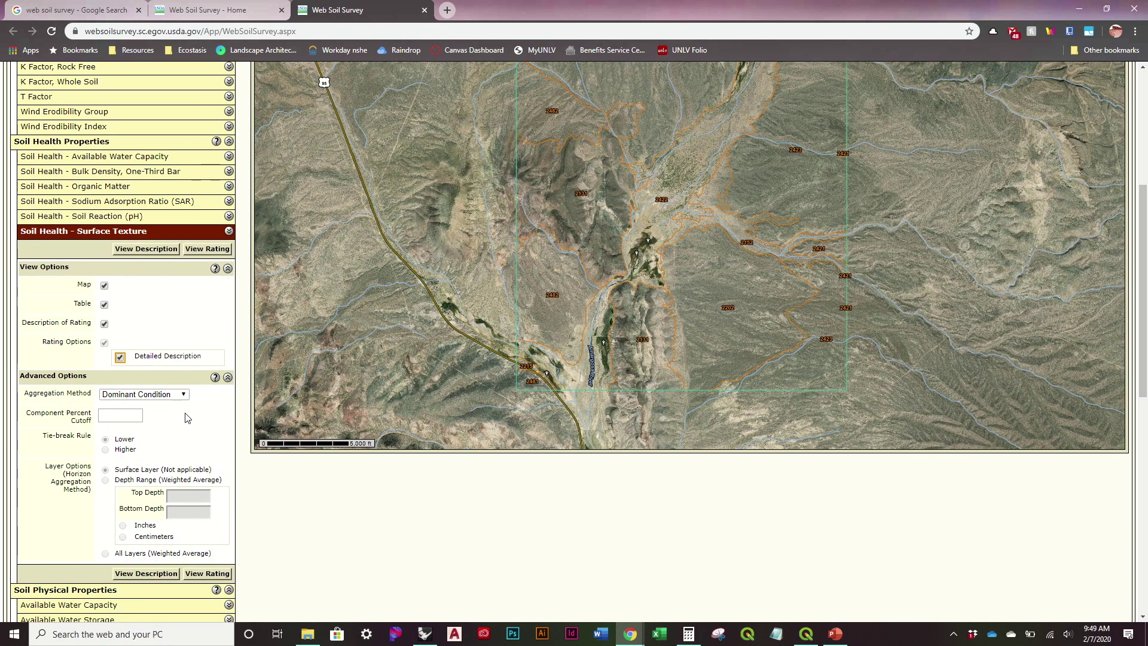
{"action": "left_click", "coordinate": [154, 395]}
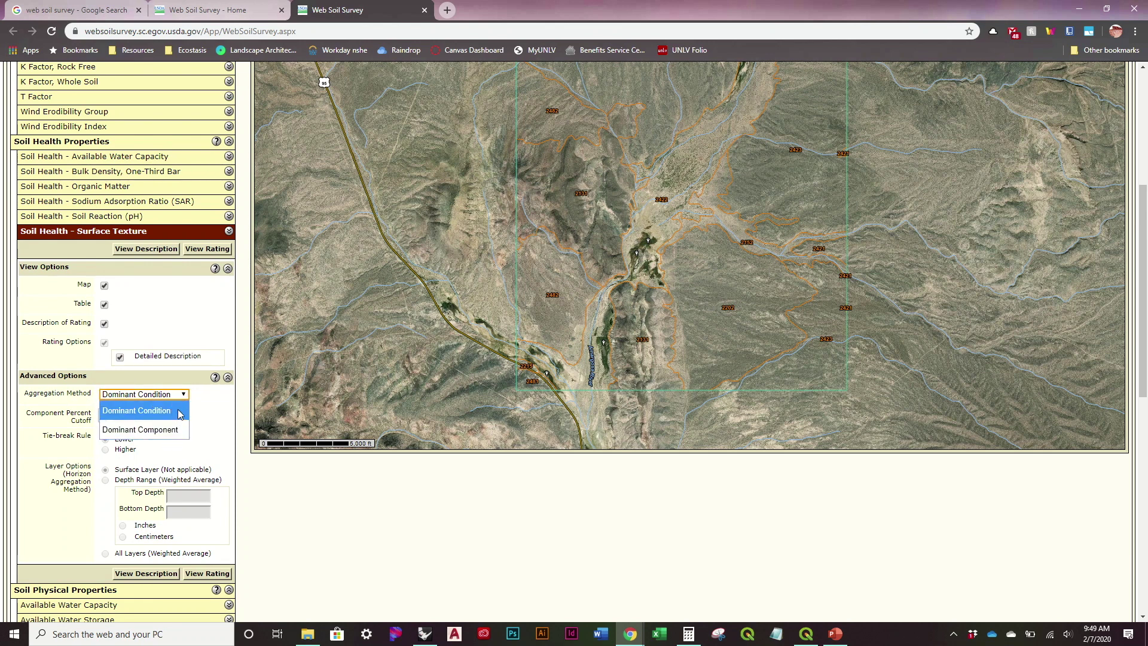
{"action": "left_click", "coordinate": [180, 413]}
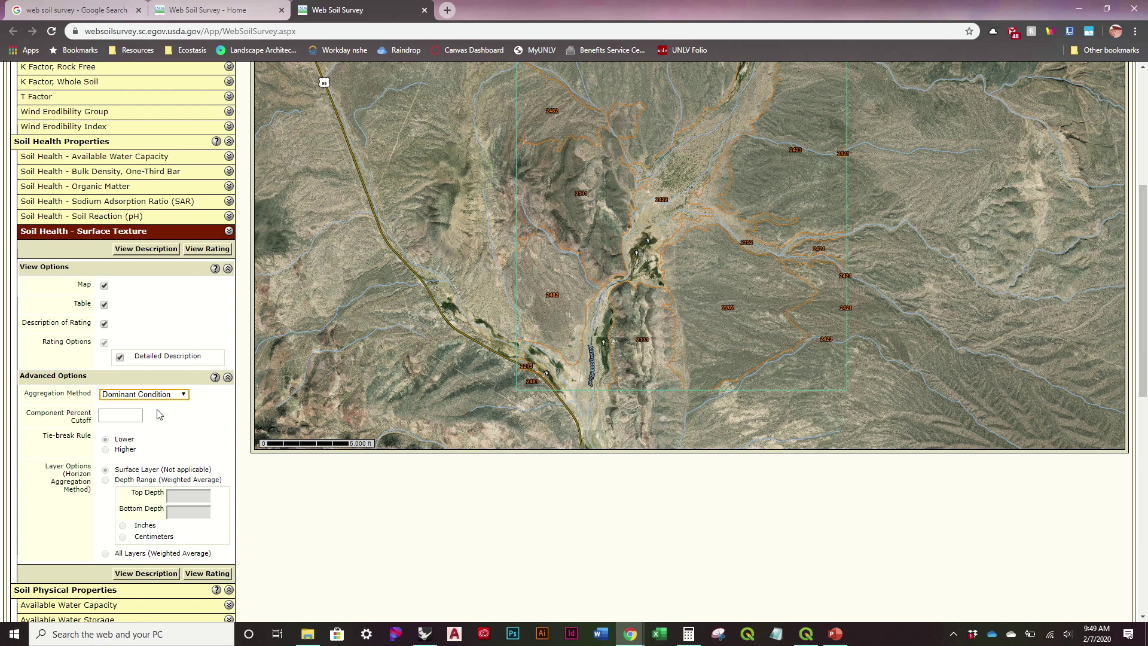
{"action": "scroll", "coordinate": [170, 406], "scroll_direction": "down", "scroll_amount": 1}
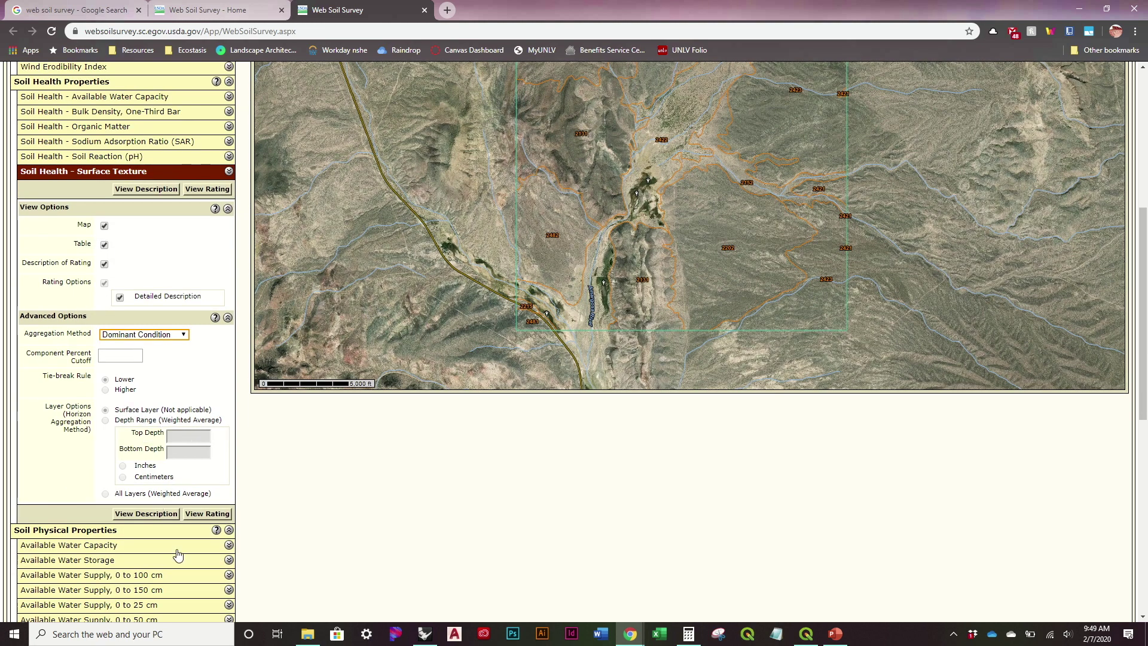
{"action": "left_click", "coordinate": [206, 513]}
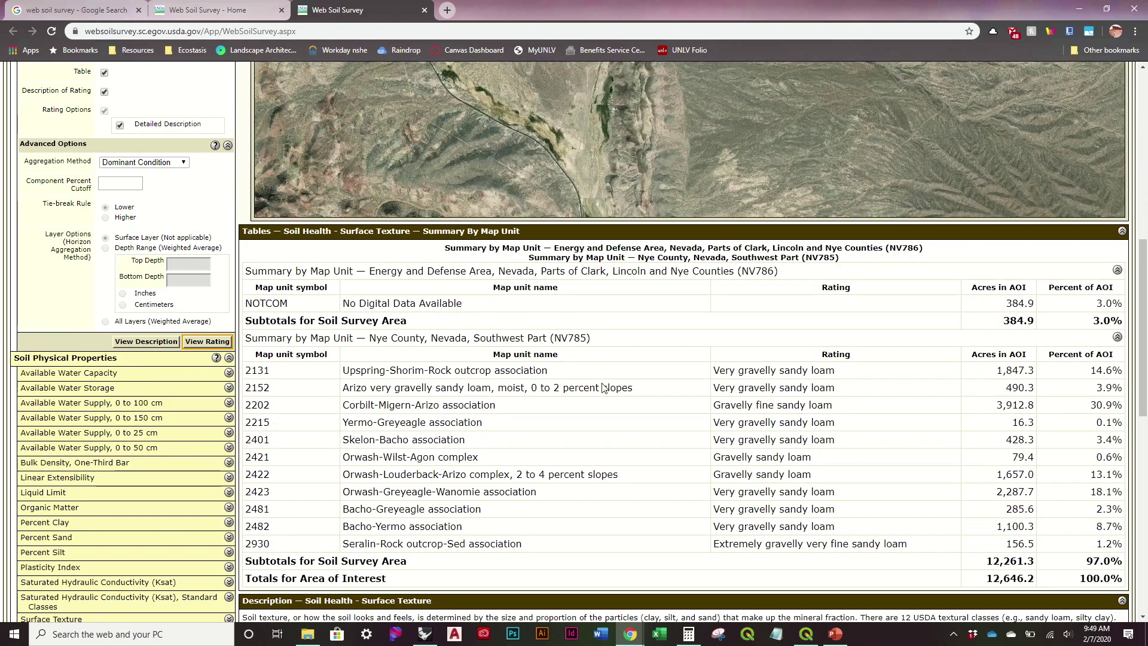
Compare the surface texture map with its summary table by map unit, and collapse the Surface Texture options
{"action": "scroll", "coordinate": [602, 387], "scroll_direction": "up", "scroll_amount": 5}
{"action": "scroll", "coordinate": [602, 387], "scroll_direction": "up", "scroll_amount": 2}
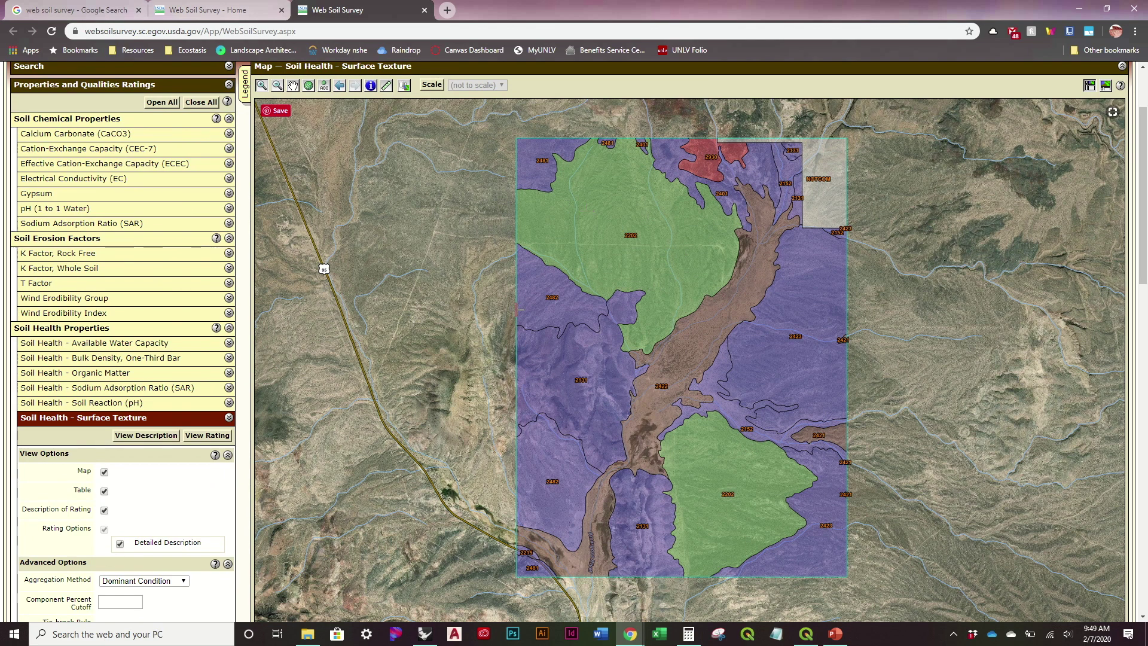
{"action": "scroll", "coordinate": [812, 529], "scroll_direction": "down", "scroll_amount": 8}
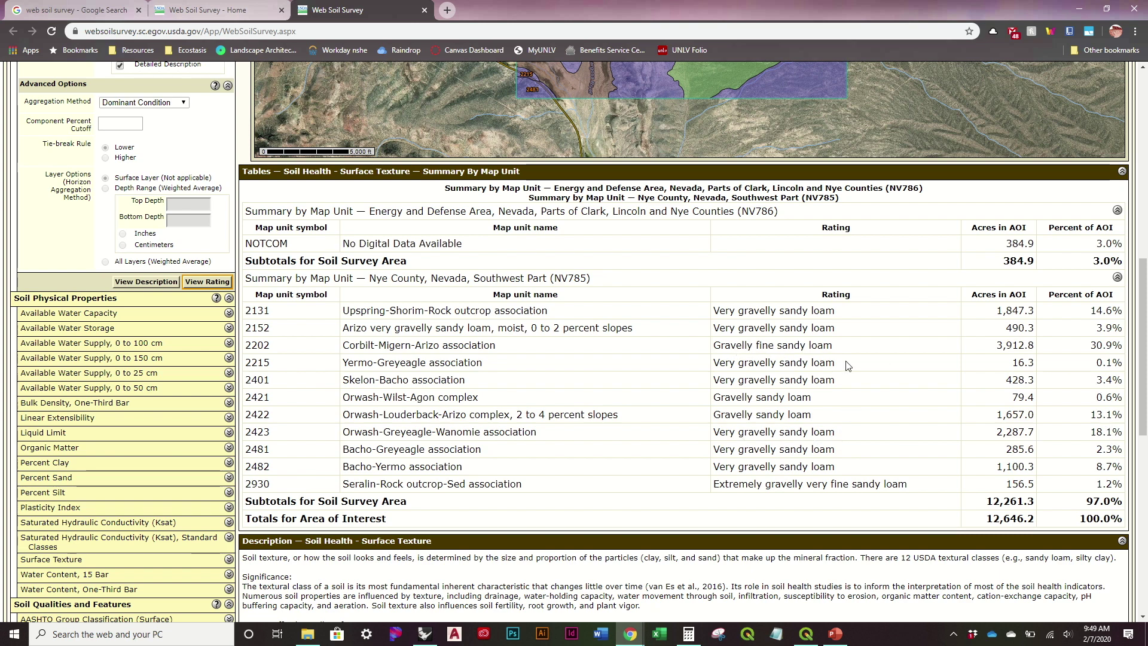
{"action": "scroll", "coordinate": [846, 365], "scroll_direction": "up", "scroll_amount": 6}
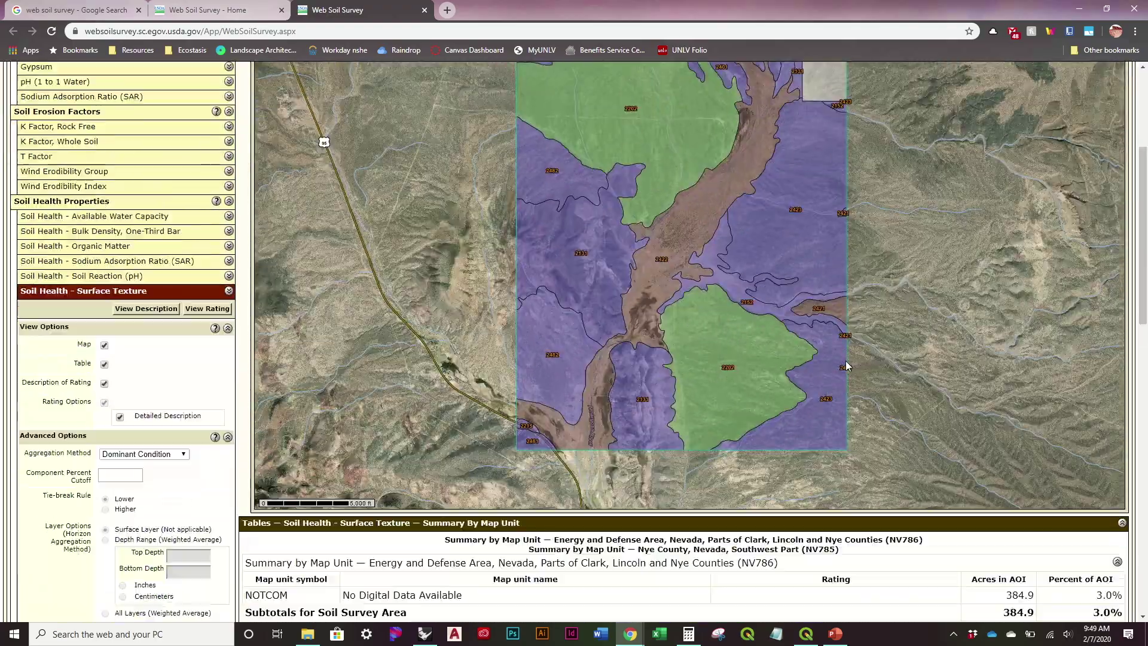
{"action": "scroll", "coordinate": [845, 365], "scroll_direction": "down", "scroll_amount": 5}
{"action": "scroll", "coordinate": [846, 365], "scroll_direction": "up", "scroll_amount": 5}
{"action": "scroll", "coordinate": [197, 185], "scroll_direction": "down", "scroll_amount": 3}
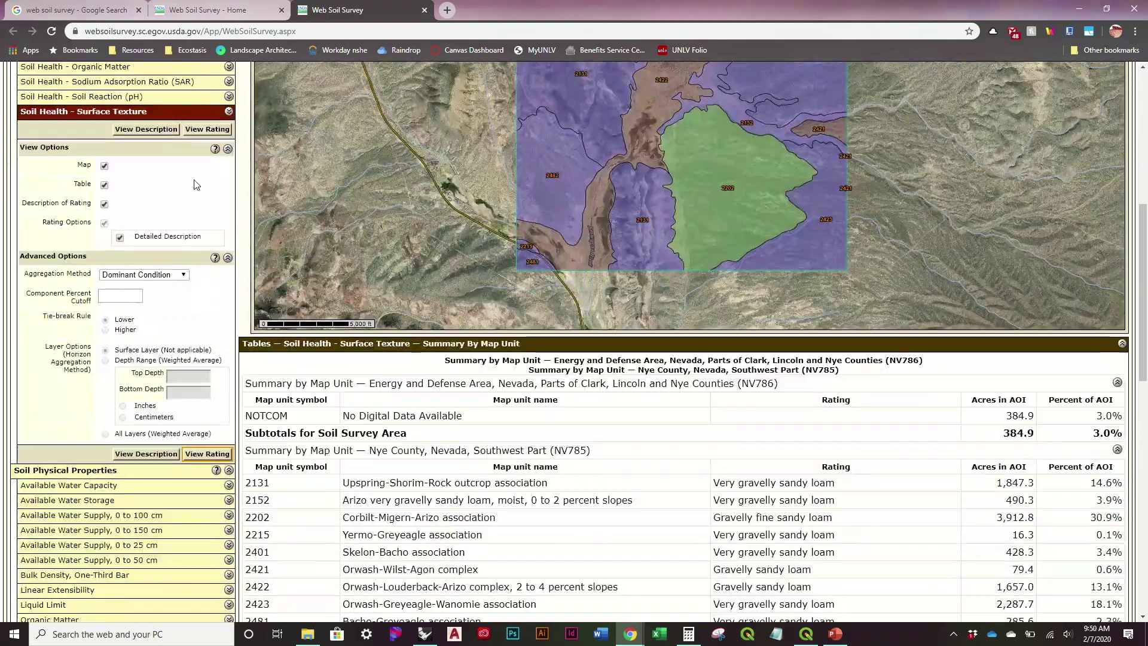
{"action": "left_click", "coordinate": [229, 111]}
Generate the K Factor, Whole Soil rating under Soil Erosion Factors with a detailed description included
{"action": "scroll", "coordinate": [190, 166], "scroll_direction": "up", "scroll_amount": 2}
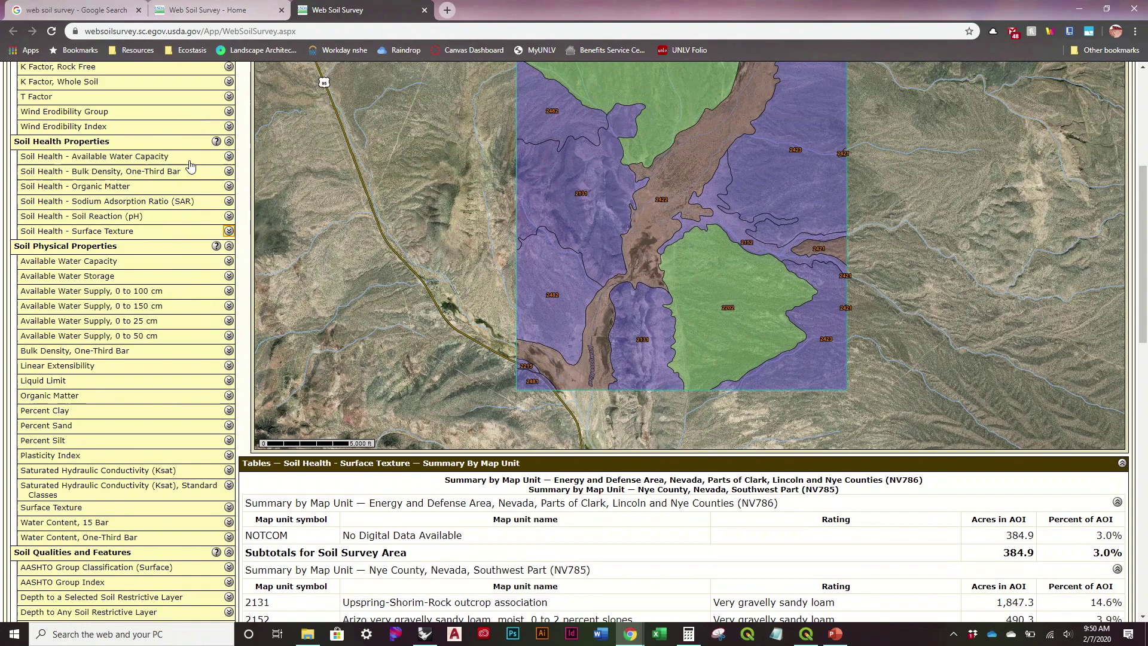
{"action": "scroll", "coordinate": [190, 166], "scroll_direction": "up", "scroll_amount": 3}
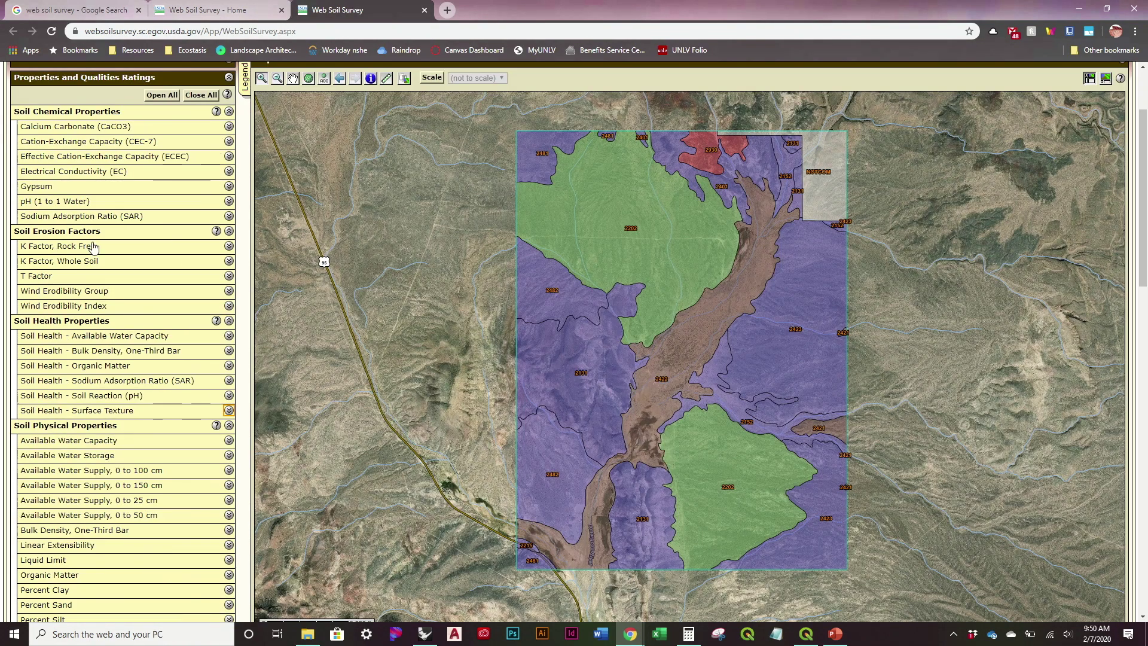
{"action": "left_click", "coordinate": [230, 261]}
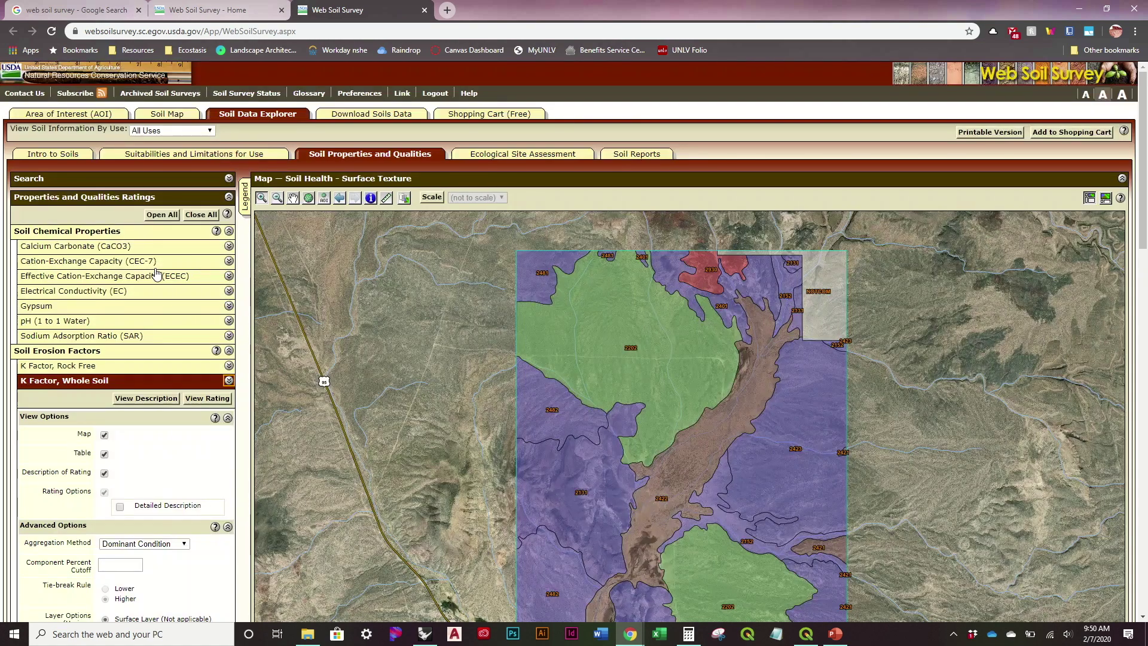
{"action": "scroll", "coordinate": [130, 305], "scroll_direction": "down", "scroll_amount": 5}
{"action": "left_click", "coordinate": [121, 328]}
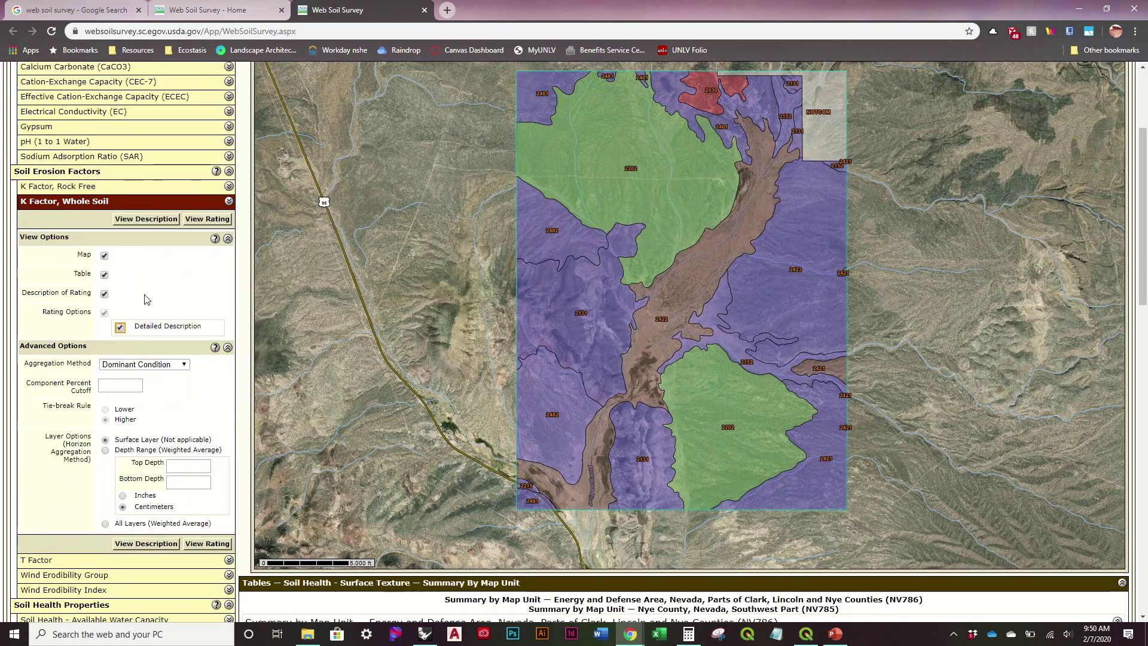
{"action": "left_click", "coordinate": [208, 219]}
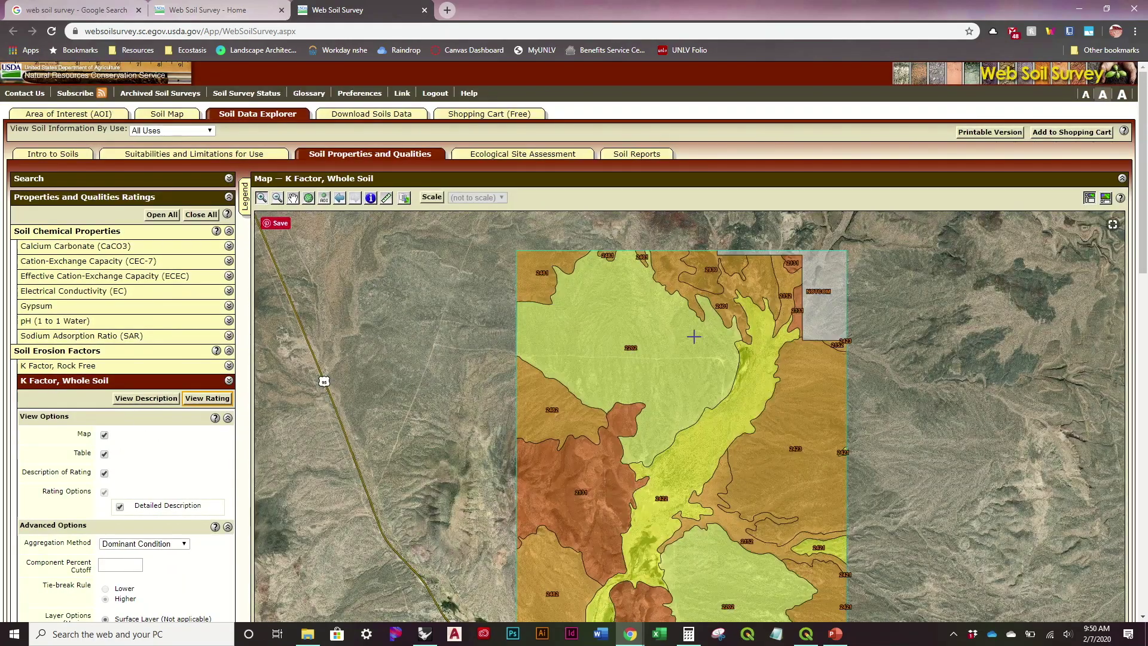
Compare the K Factor, Whole Soil map with its summary table and description, and collapse the K Factor options
{"action": "scroll", "coordinate": [692, 334], "scroll_direction": "down", "scroll_amount": 6}
{"action": "scroll", "coordinate": [693, 340], "scroll_direction": "down", "scroll_amount": 5}
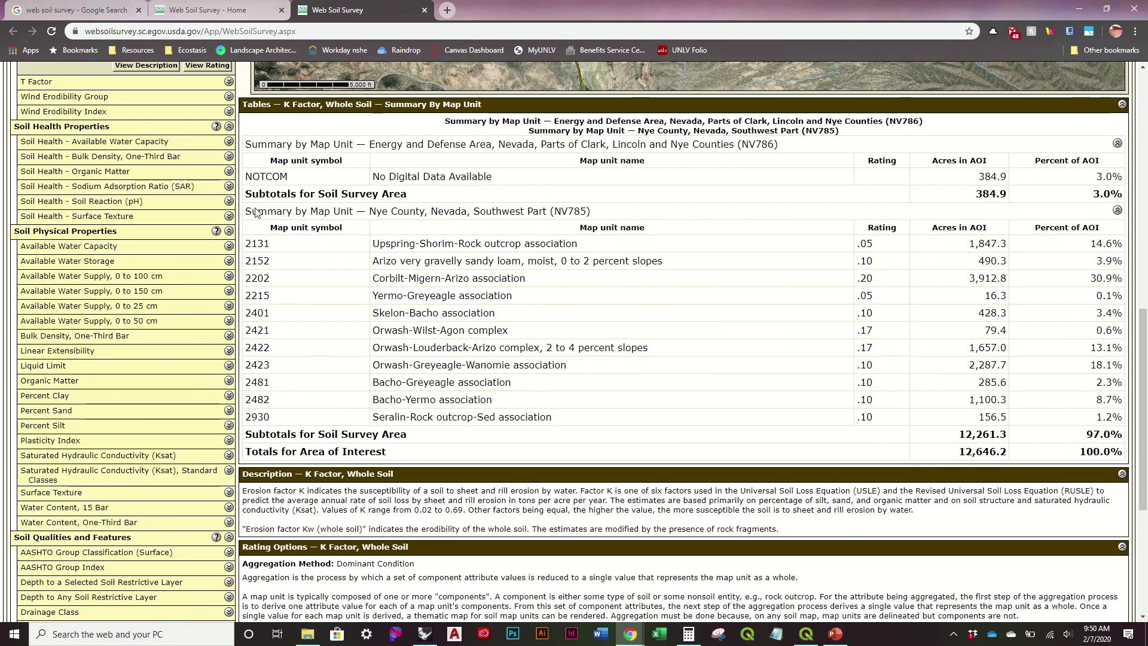
{"action": "scroll", "coordinate": [696, 437], "scroll_direction": "up", "scroll_amount": 7}
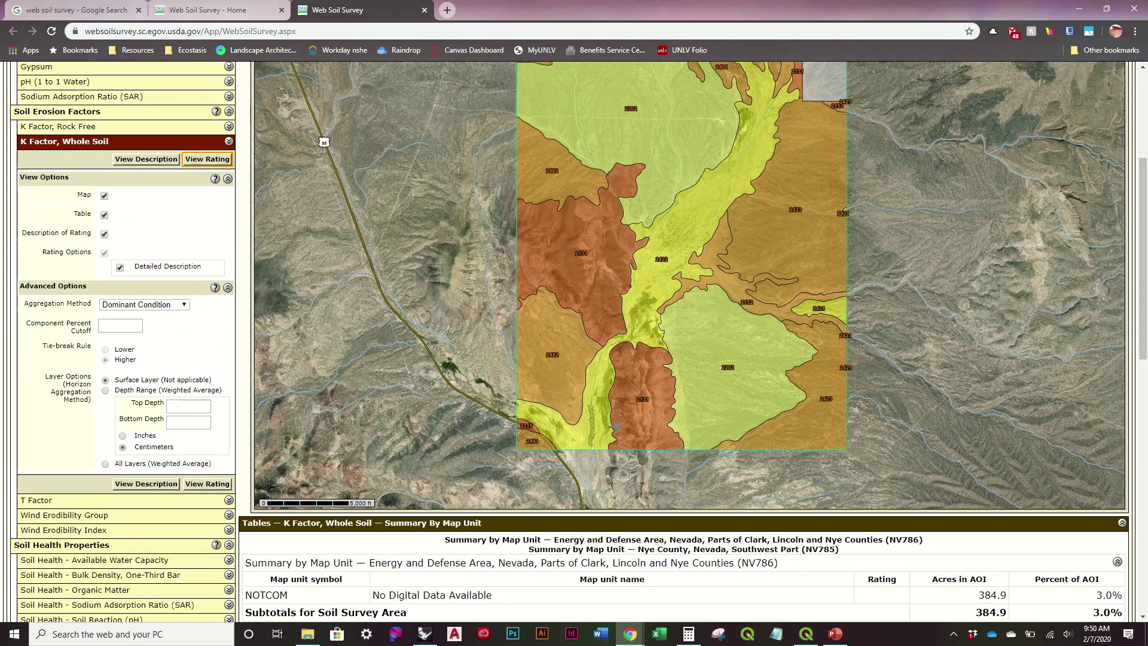
{"action": "scroll", "coordinate": [624, 441], "scroll_direction": "down", "scroll_amount": 4}
{"action": "scroll", "coordinate": [624, 441], "scroll_direction": "down", "scroll_amount": 2}
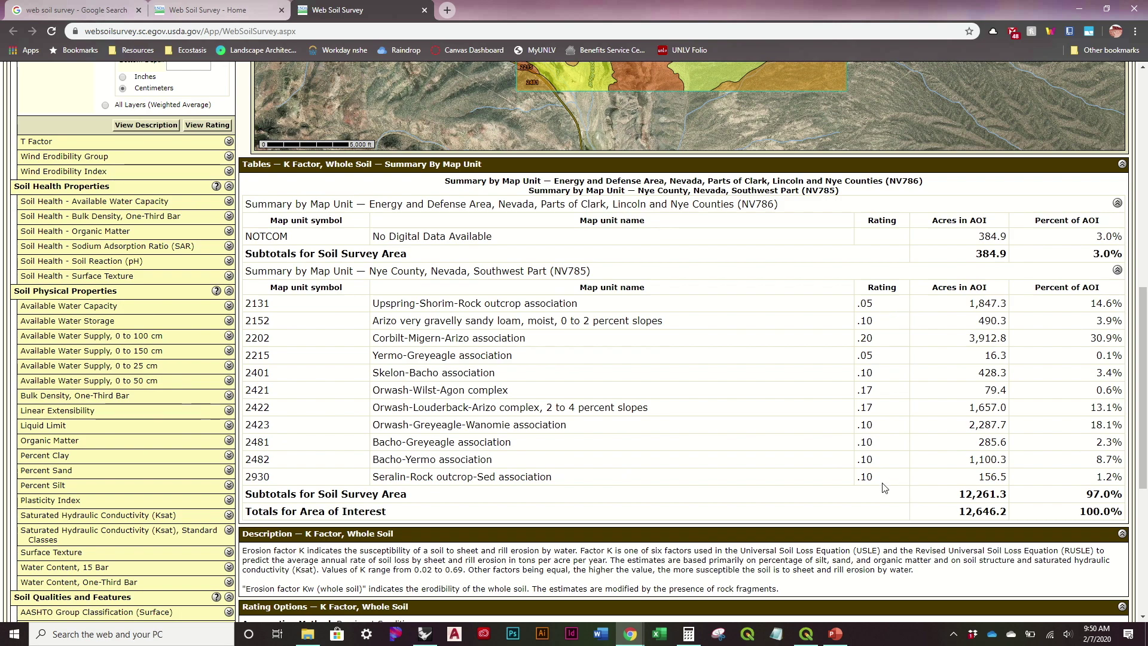
{"action": "scroll", "coordinate": [884, 487], "scroll_direction": "up", "scroll_amount": 6}
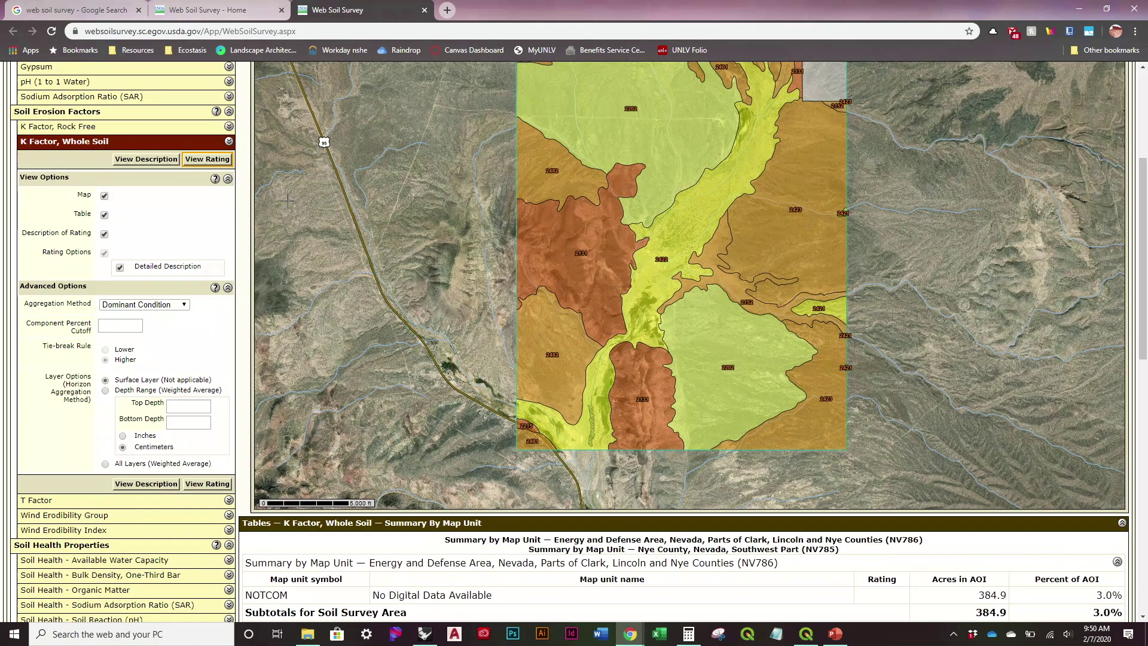
{"action": "left_click", "coordinate": [229, 142]}
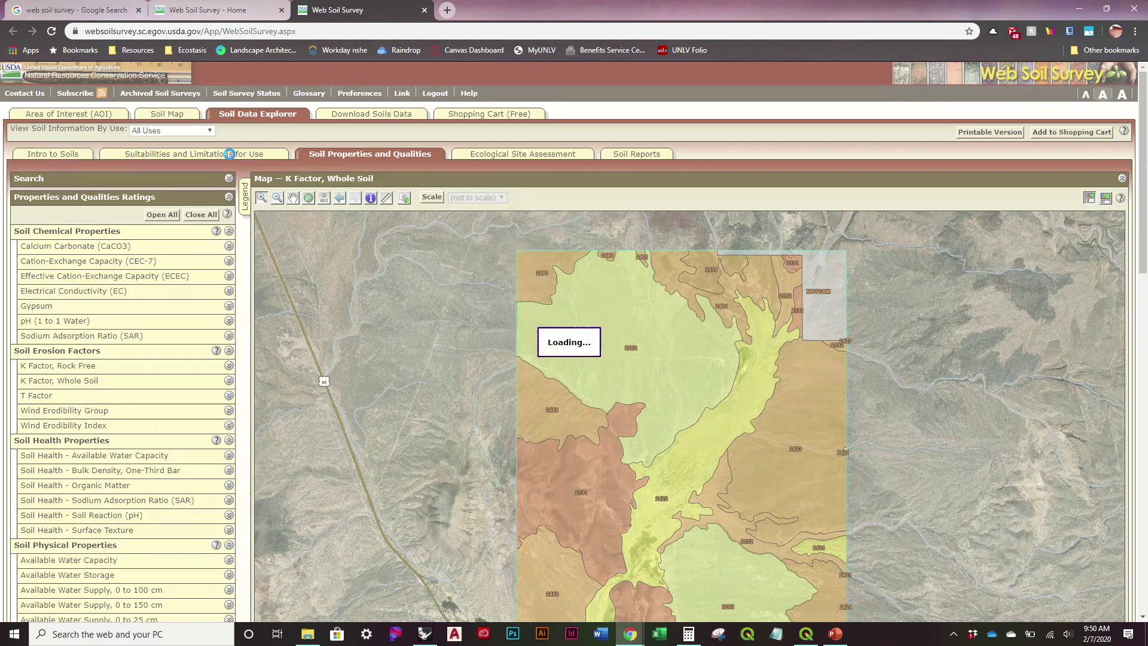
Generate the T Factor rating under Soil Erosion Factors with a detailed description included
{"action": "left_click", "coordinate": [229, 395]}
{"action": "scroll", "coordinate": [170, 335], "scroll_direction": "down", "scroll_amount": 4}
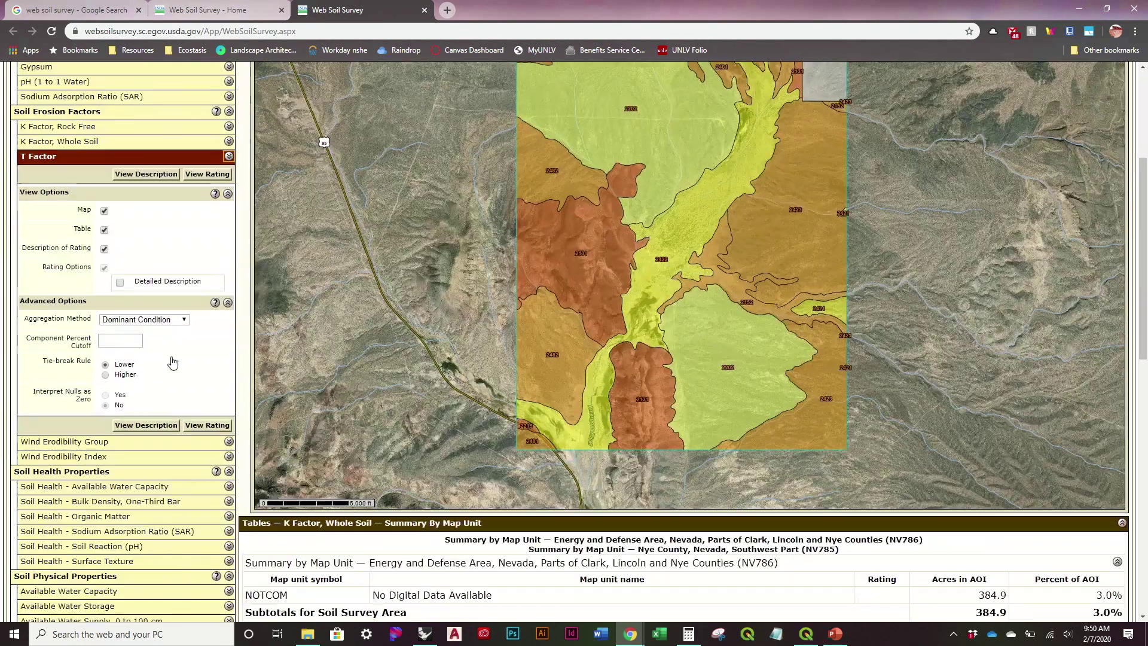
{"action": "left_click", "coordinate": [119, 282]}
{"action": "left_click", "coordinate": [191, 173]}
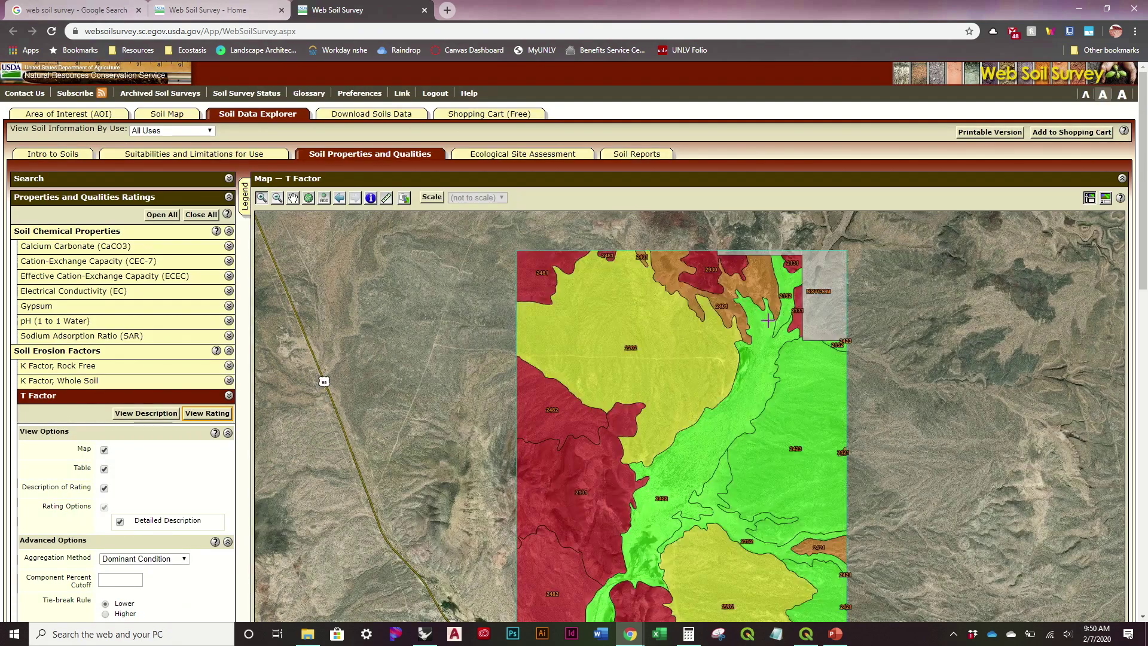
Examine the T Factor map alongside the summary table's tons-per-acre ratings for each map unit
{"action": "scroll", "coordinate": [768, 321], "scroll_direction": "down", "scroll_amount": 7}
{"action": "scroll", "coordinate": [768, 321], "scroll_direction": "down", "scroll_amount": 2}
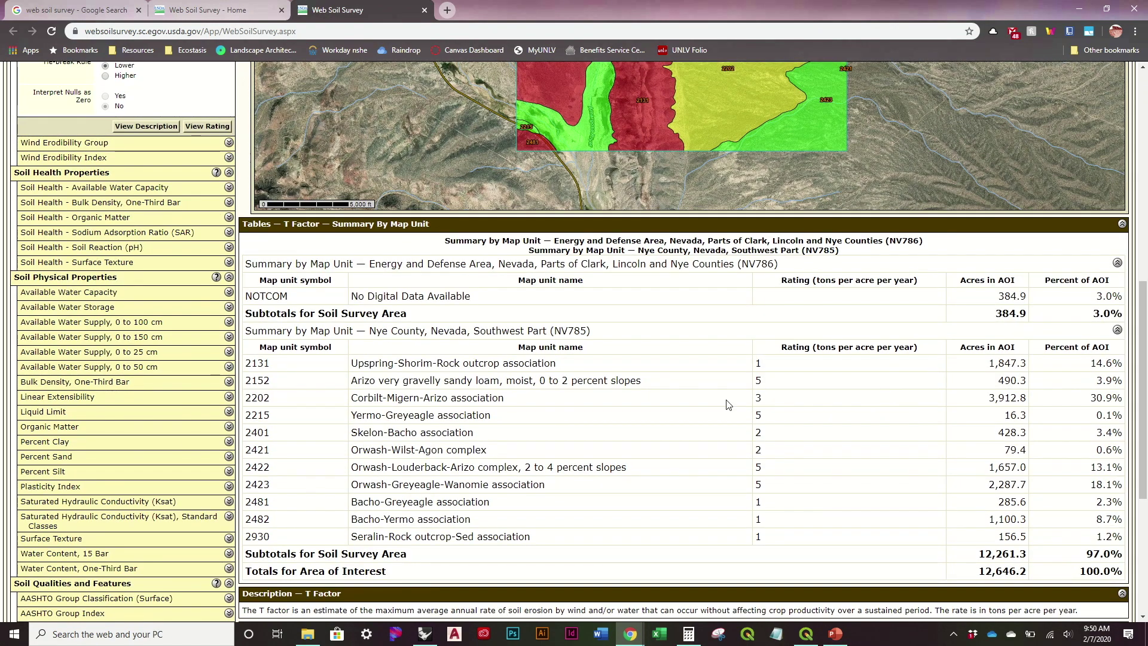
{"action": "scroll", "coordinate": [811, 538], "scroll_direction": "up", "scroll_amount": 5}
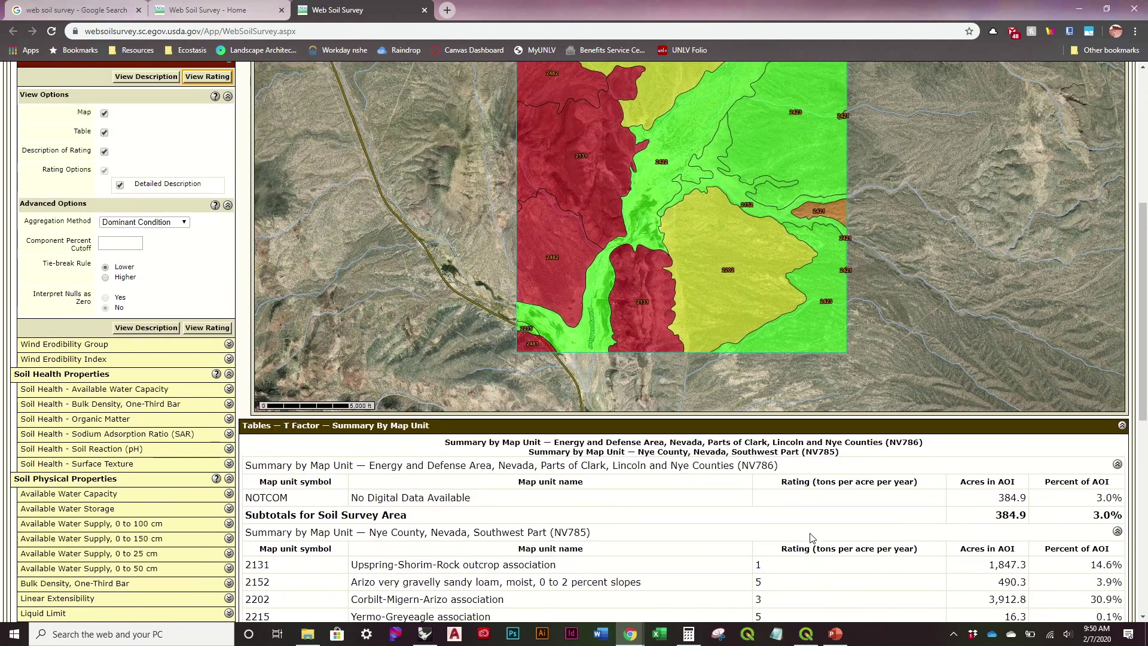
{"action": "scroll", "coordinate": [811, 537], "scroll_direction": "down", "scroll_amount": 3}
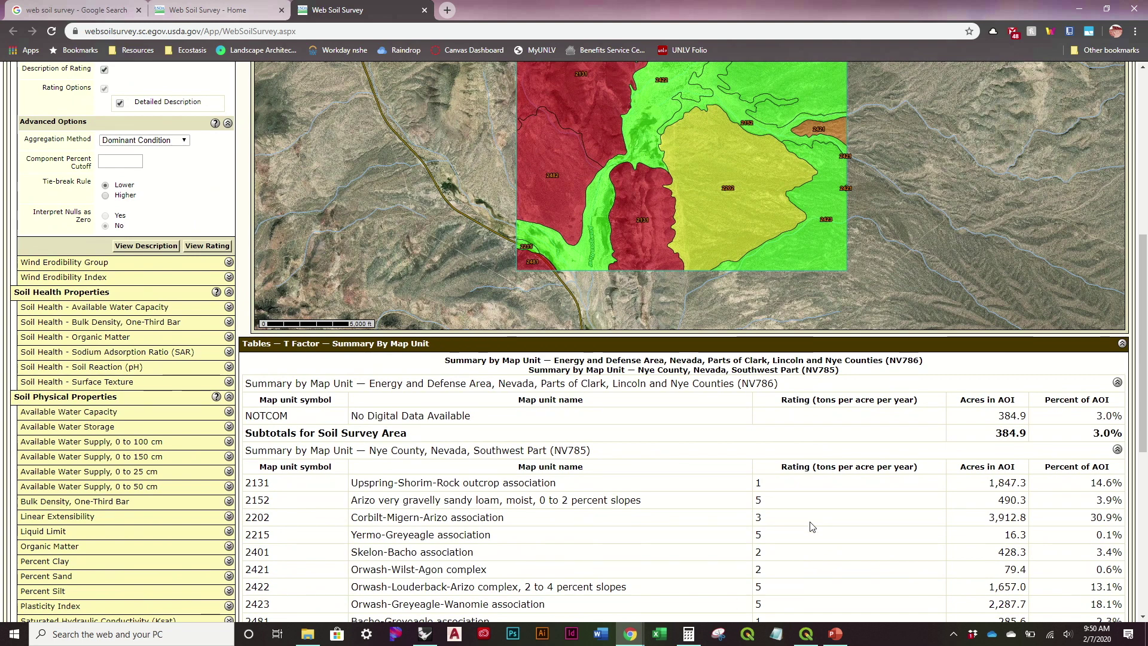
{"action": "scroll", "coordinate": [735, 456], "scroll_direction": "down", "scroll_amount": 2}
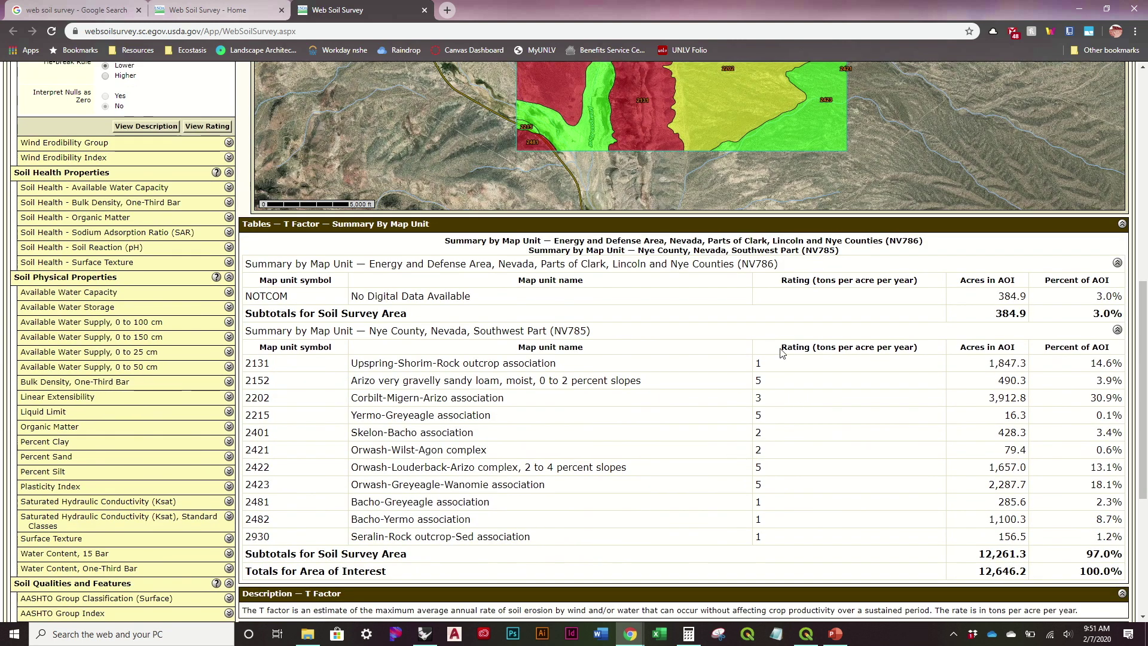
{"action": "scroll", "coordinate": [808, 485], "scroll_direction": "up", "scroll_amount": 4}
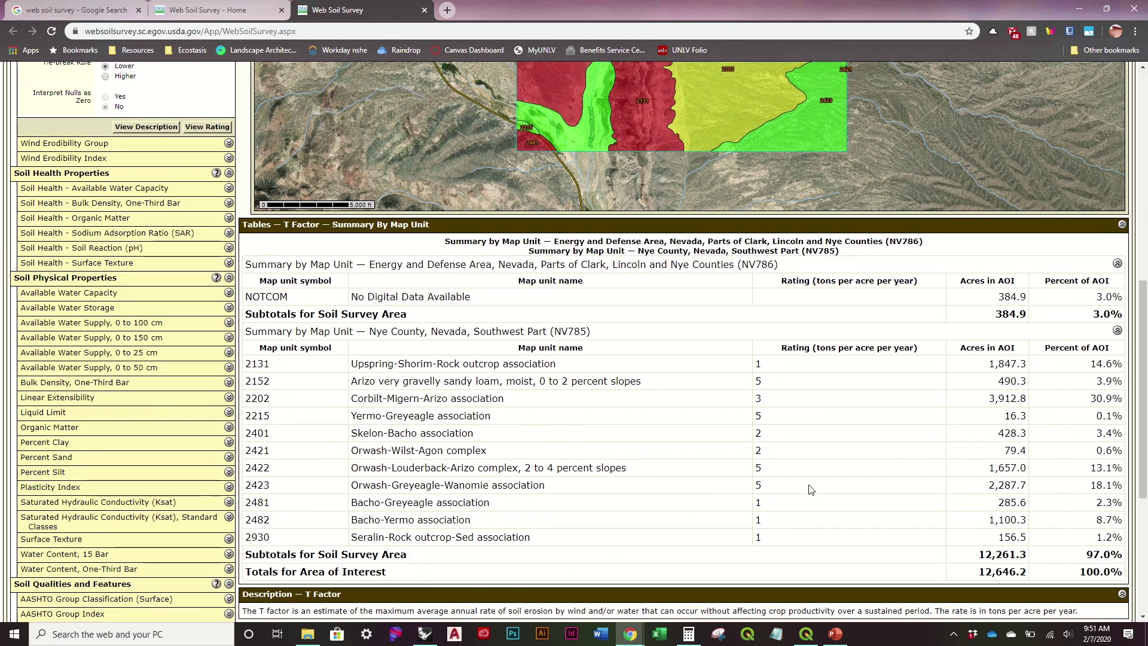
{"action": "scroll", "coordinate": [809, 484], "scroll_direction": "down", "scroll_amount": 2}
{"action": "scroll", "coordinate": [808, 485], "scroll_direction": "down", "scroll_amount": 3}
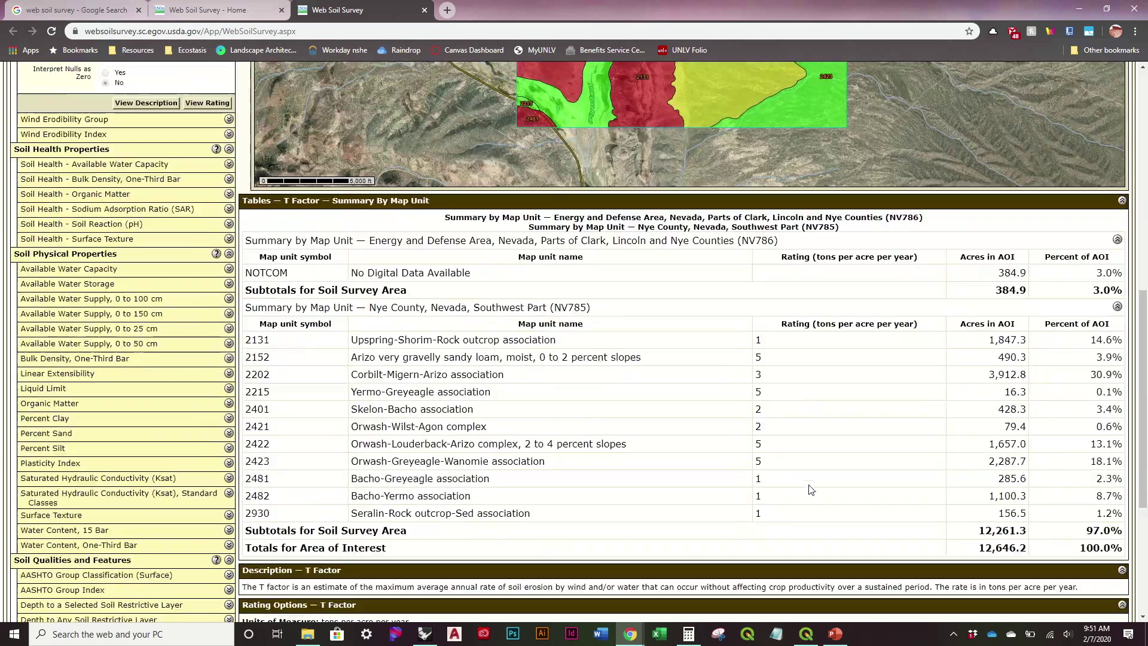
Review the description and rating options below the T Factor summary table, and collapse the T Factor options
{"action": "scroll", "coordinate": [105, 294], "scroll_direction": "down", "scroll_amount": 4}
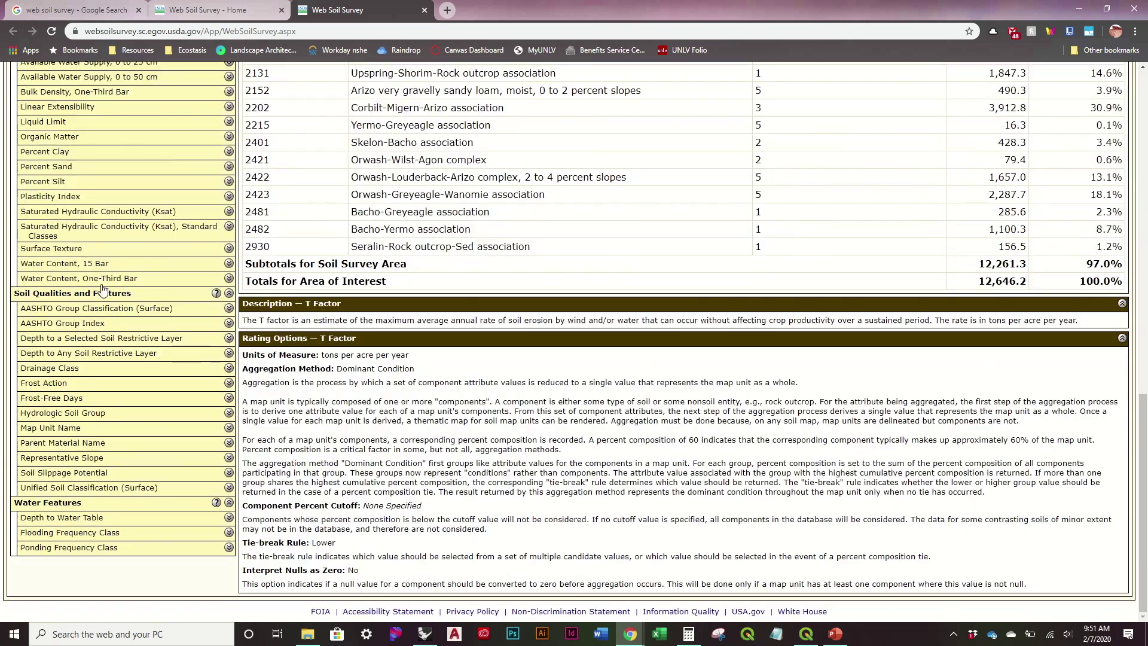
{"action": "scroll", "coordinate": [78, 424], "scroll_direction": "up", "scroll_amount": 13}
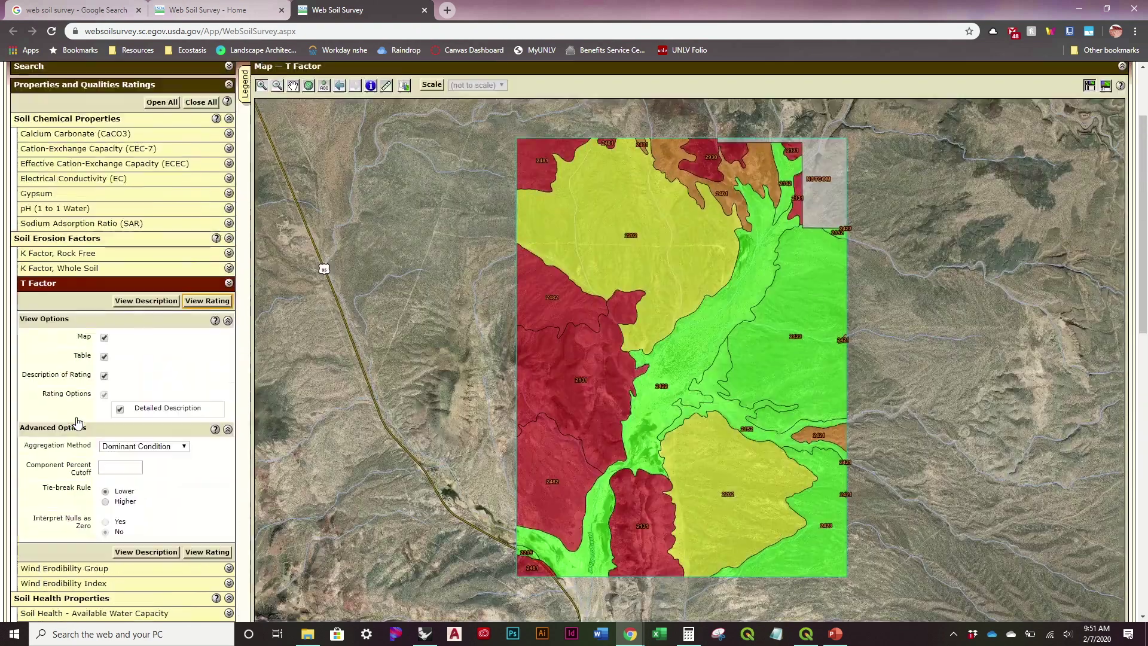
{"action": "left_click", "coordinate": [229, 285]}
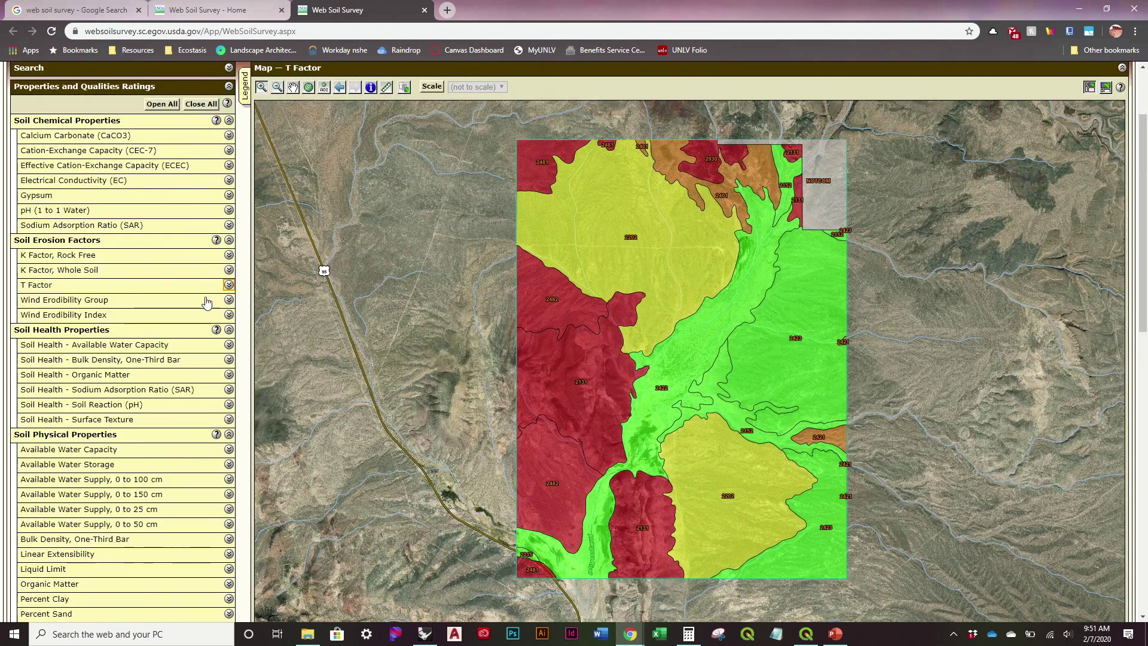
{"action": "scroll", "coordinate": [205, 303], "scroll_direction": "up", "scroll_amount": 2}
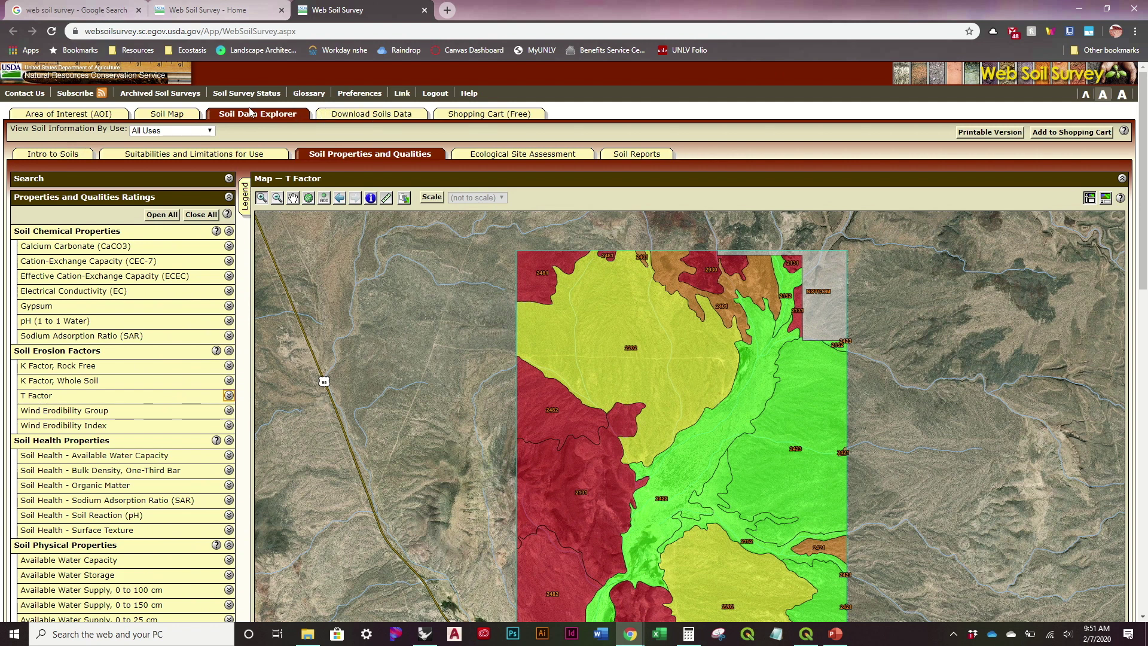
Create a download link for the AOI's SSURGO soils data and save the resulting zip package to Downloads
{"action": "left_click", "coordinate": [358, 115]}
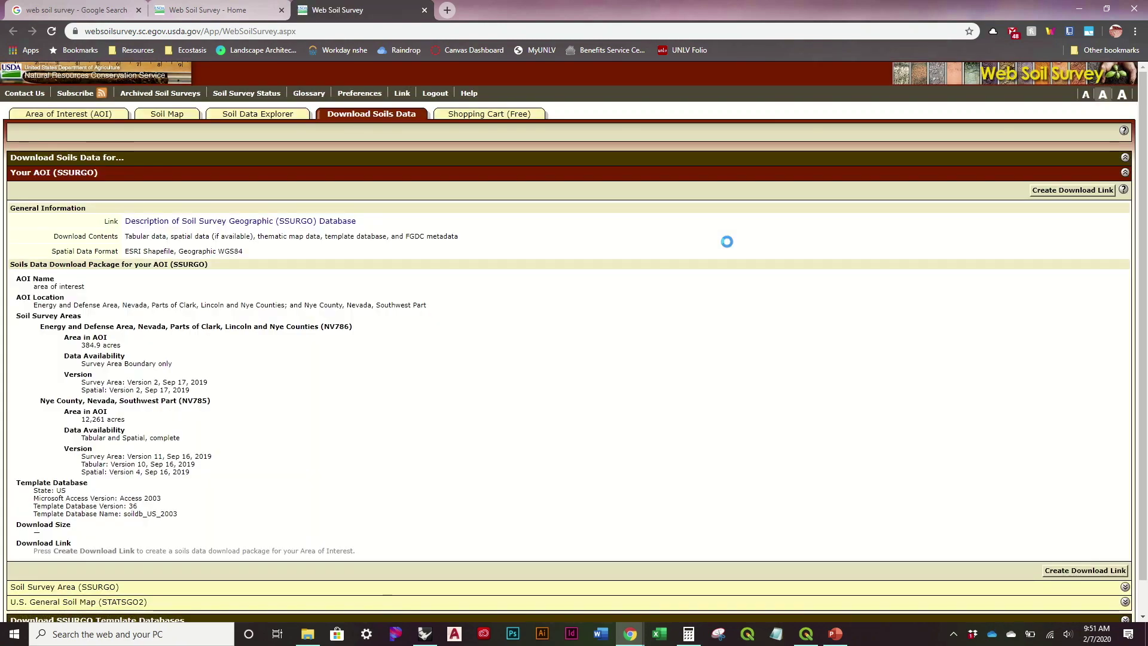
{"action": "scroll", "coordinate": [93, 542], "scroll_direction": "down", "scroll_amount": 1}
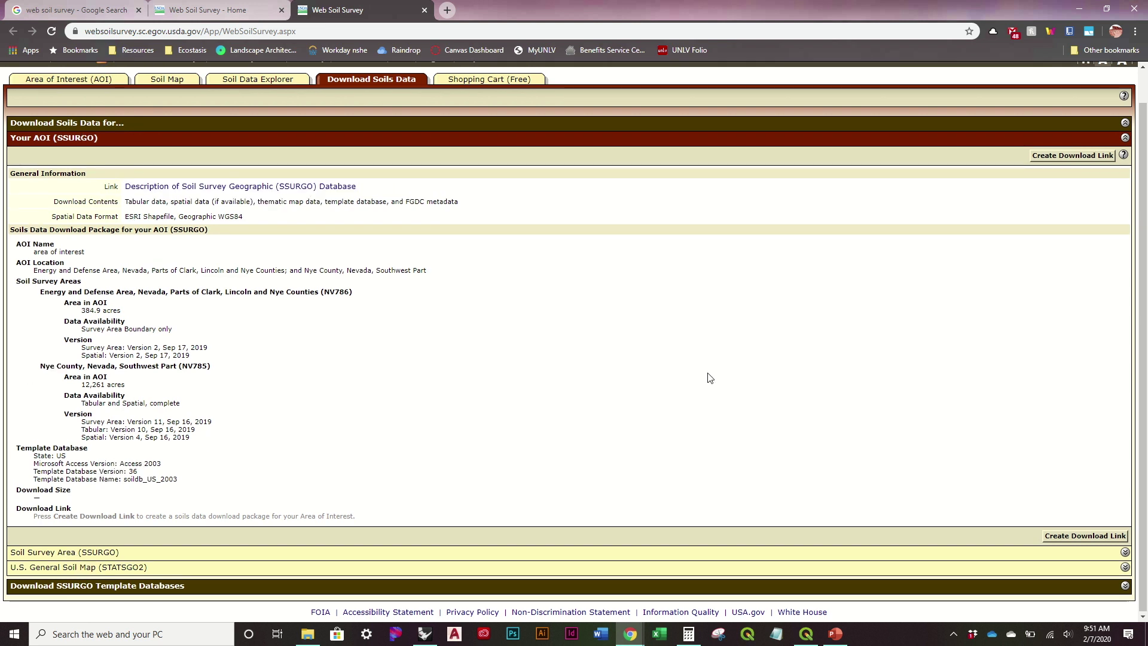
{"action": "scroll", "coordinate": [709, 378], "scroll_direction": "up", "scroll_amount": 1}
{"action": "left_click", "coordinate": [1074, 188]}
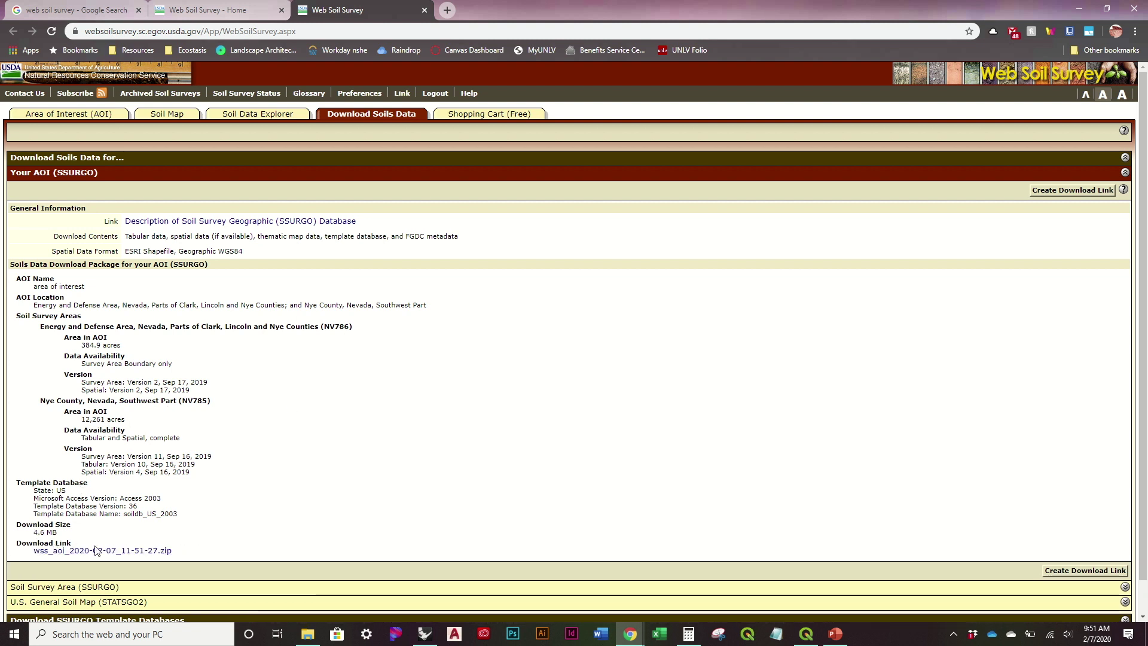
{"action": "left_click", "coordinate": [131, 552]}
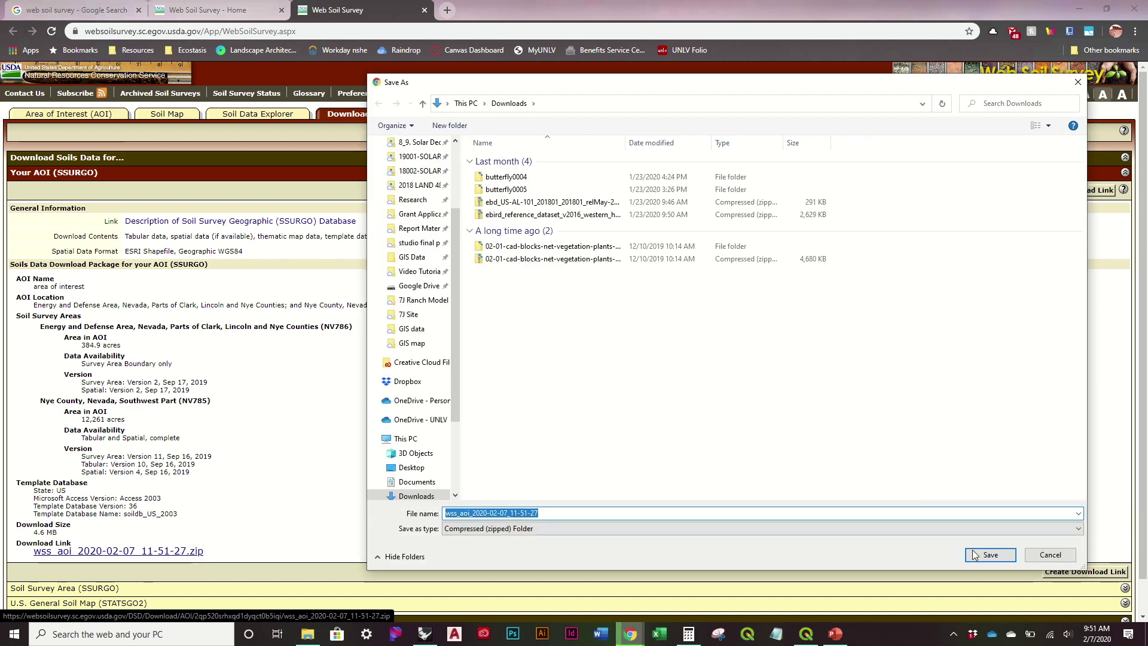
{"action": "left_click", "coordinate": [990, 555]}
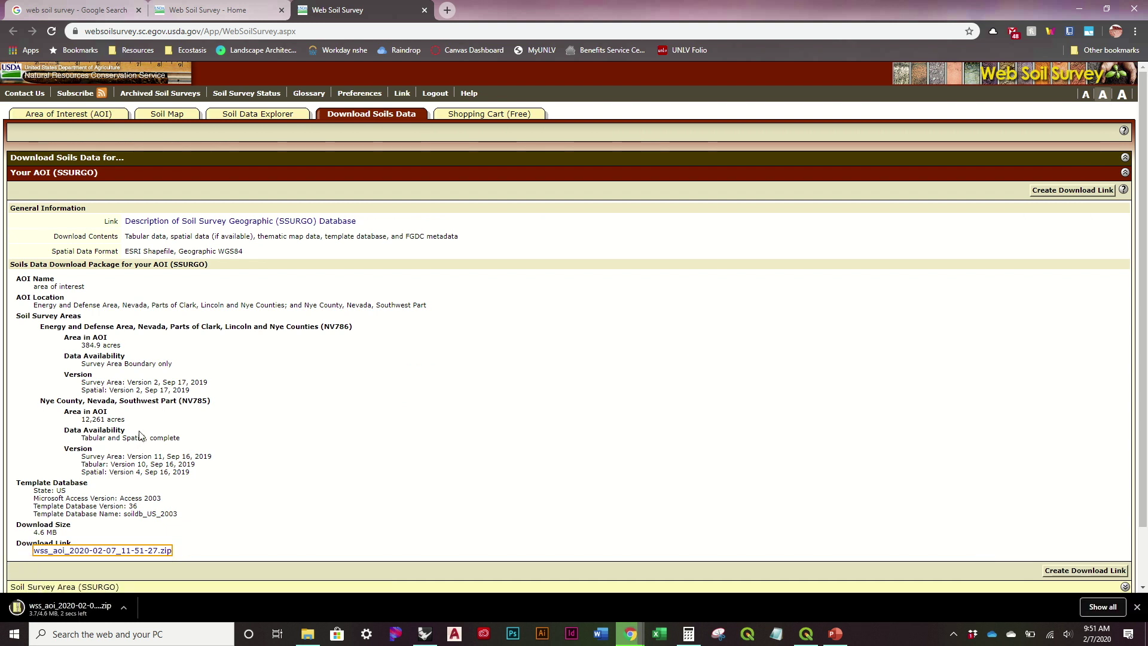
Open the downloaded soils data zip and extract all its contents into the Downloads folder
{"action": "left_click", "coordinate": [78, 609]}
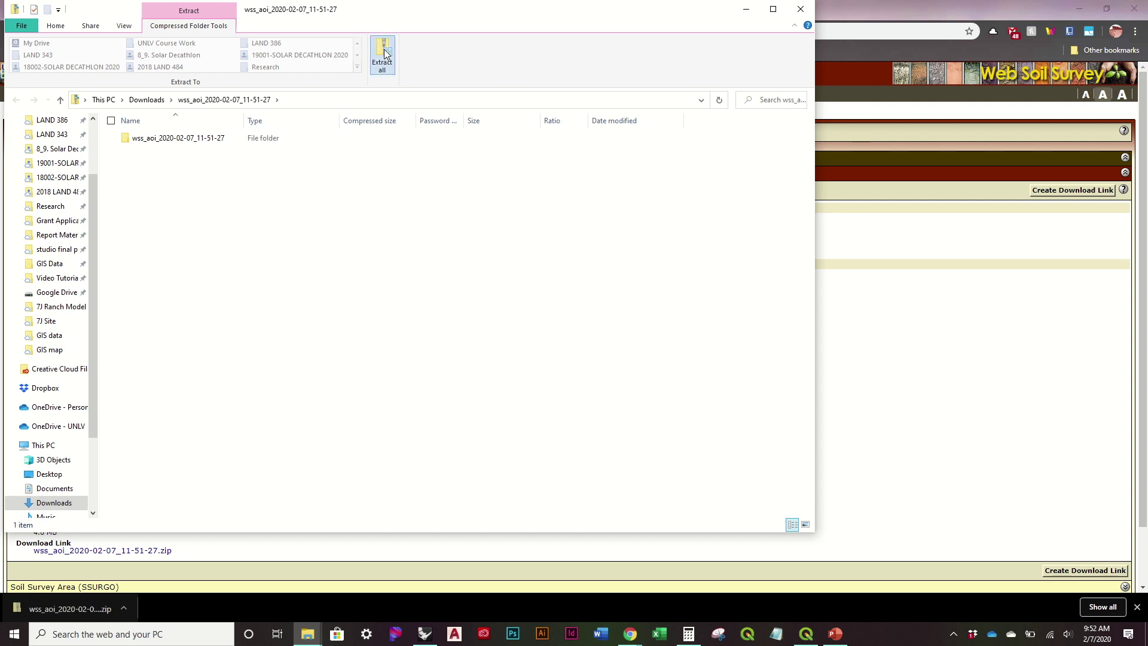
{"action": "left_click", "coordinate": [382, 55]}
{"action": "left_click", "coordinate": [691, 427]}
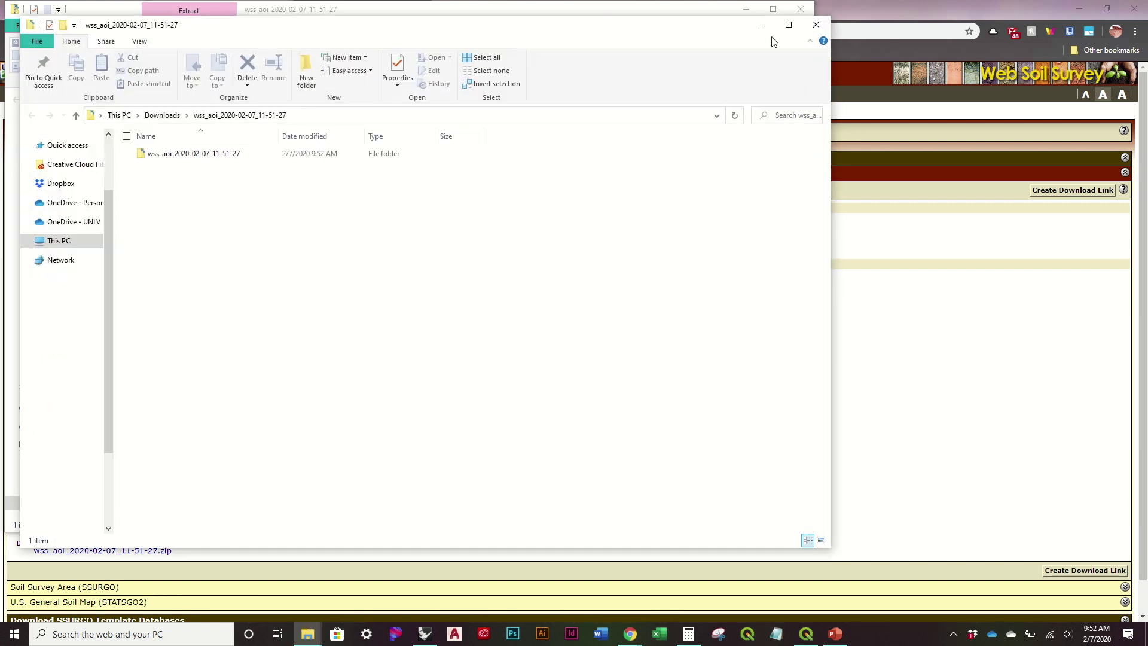
Open the extracted package's spatial folder and move the window aside to inspect the shapefile components
{"action": "double_click", "coordinate": [177, 154]}
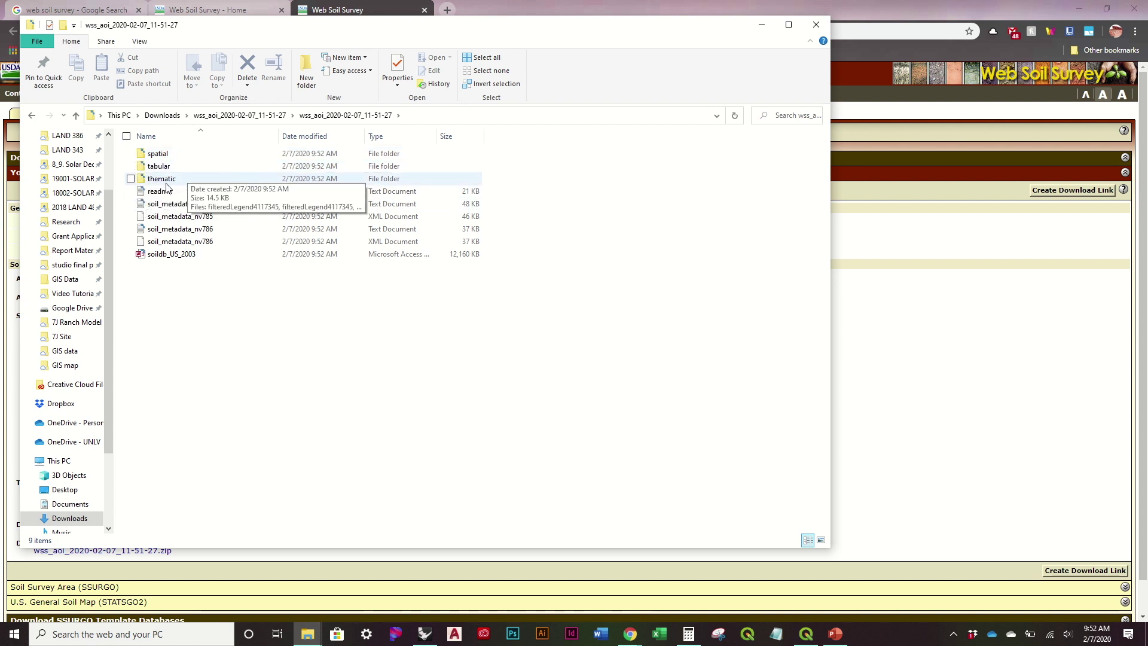
{"action": "double_click", "coordinate": [158, 153]}
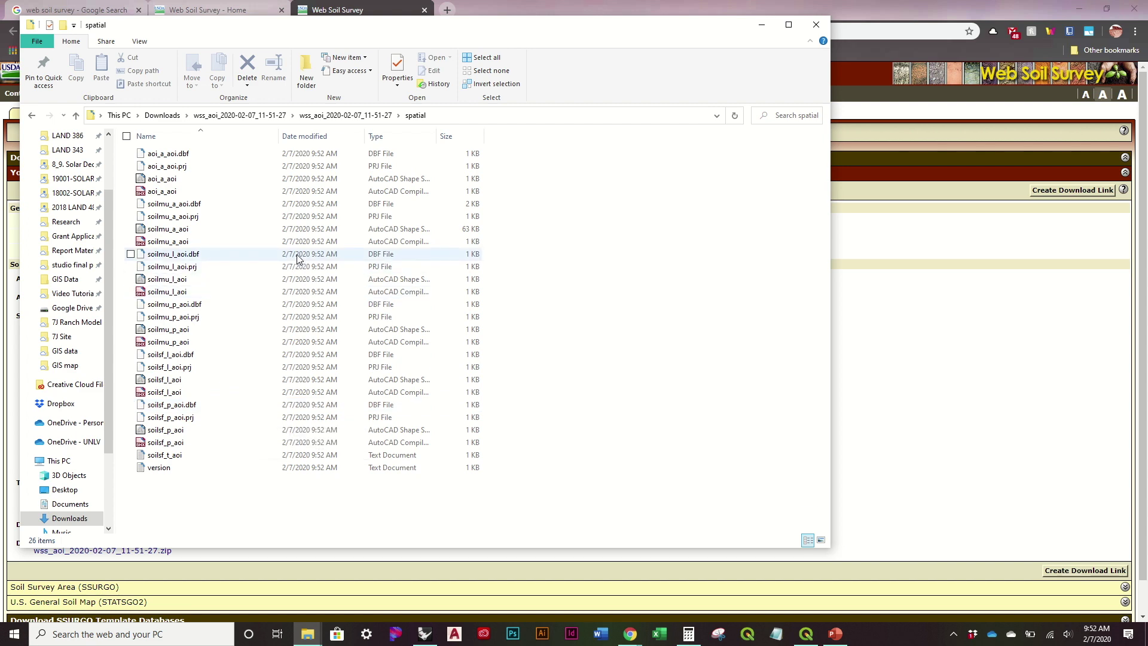
{"action": "left_click_drag", "start_coordinate": [358, 30], "coordinate": [626, 30]}
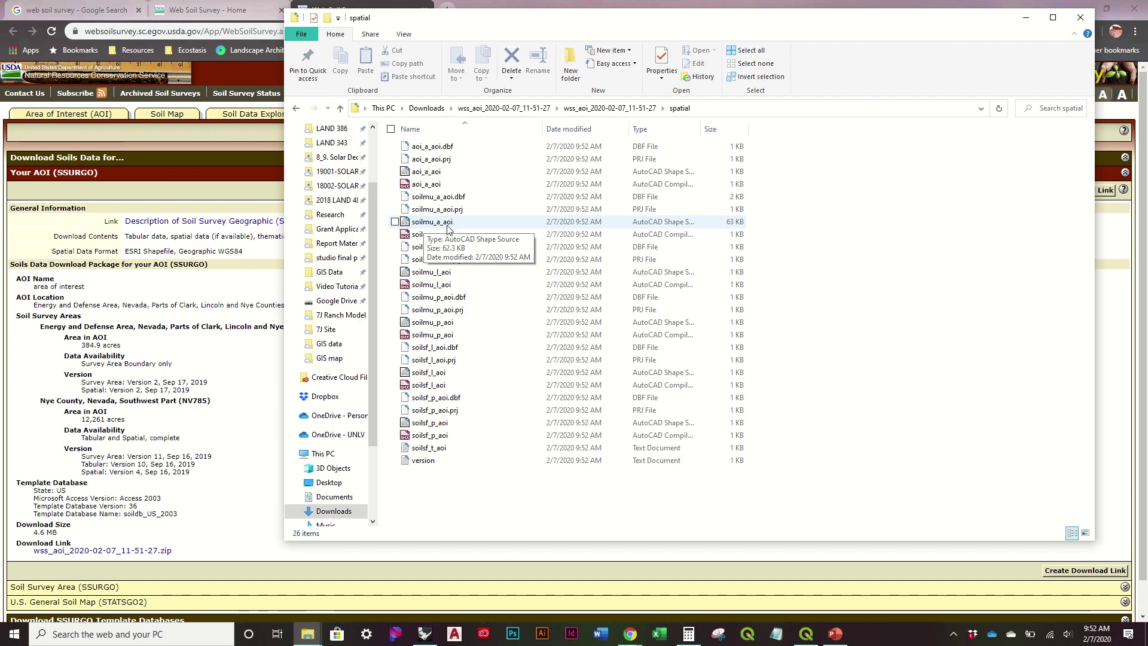
Look through the text files in the package's tabular folder and return to the package folder
{"action": "left_click", "coordinate": [610, 108]}
{"action": "double_click", "coordinate": [495, 158]}
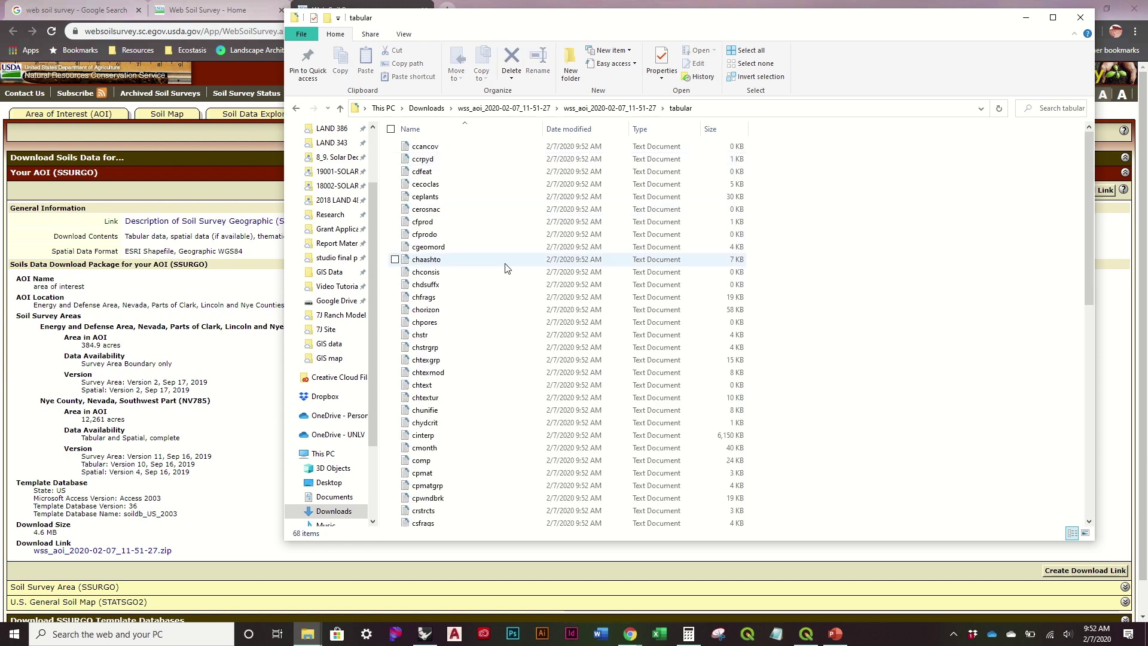
{"action": "scroll", "coordinate": [505, 268], "scroll_direction": "down", "scroll_amount": 8}
{"action": "scroll", "coordinate": [505, 267], "scroll_direction": "up", "scroll_amount": 12}
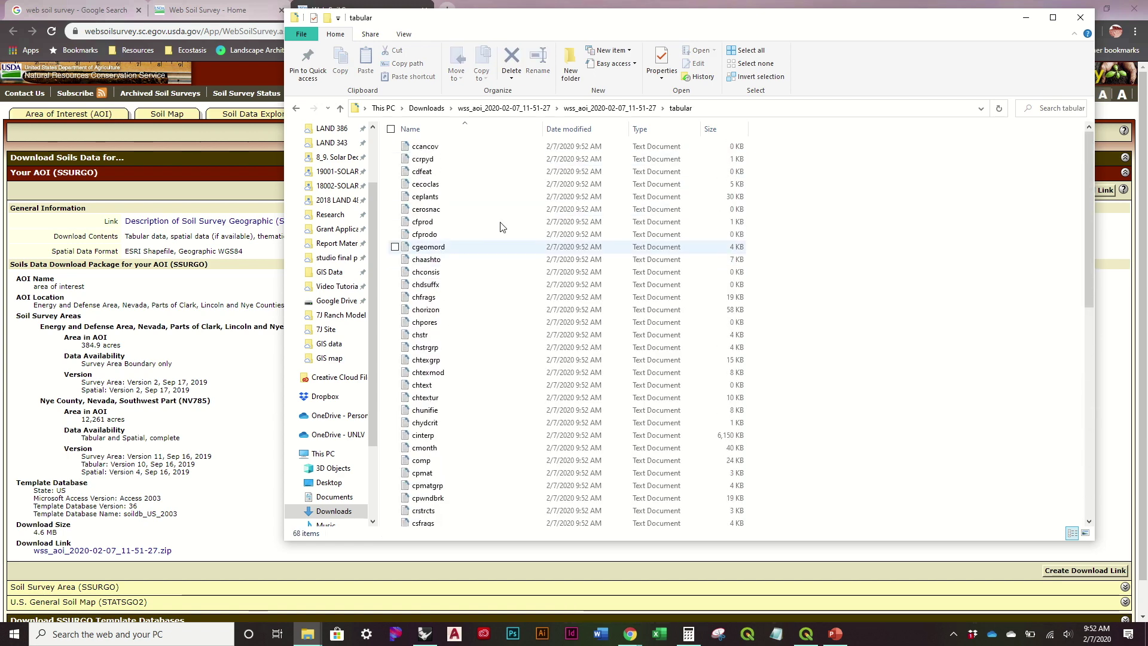
{"action": "left_click", "coordinate": [298, 109]}
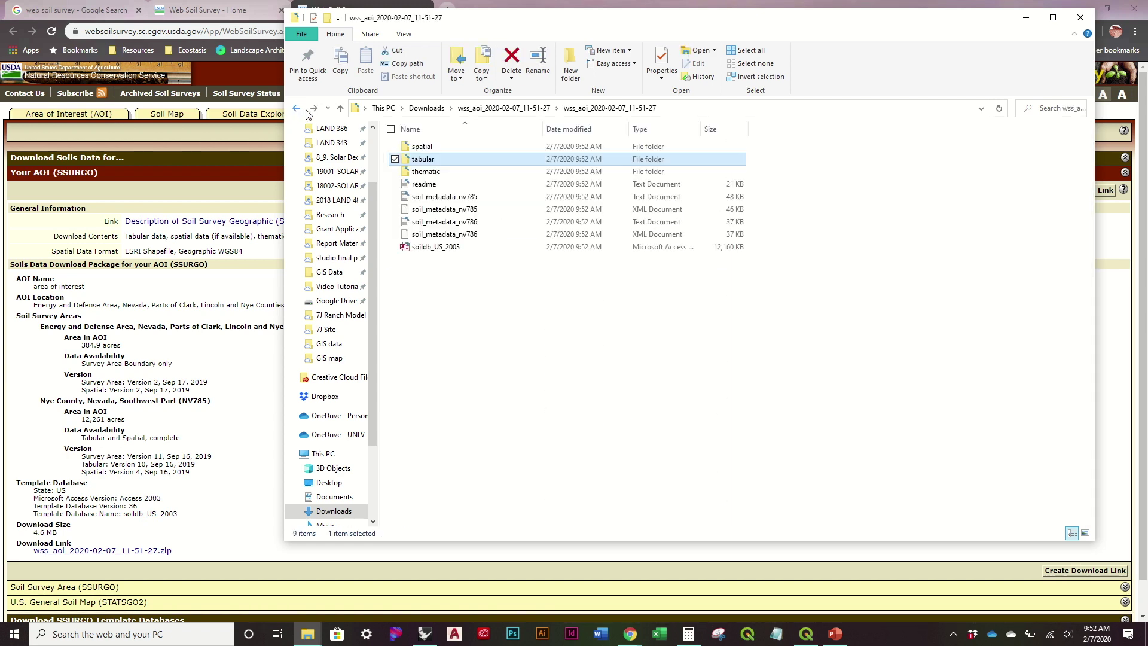
Open the package's thematic folder and sort its files by type
{"action": "left_click", "coordinate": [450, 174]}
{"action": "double_click", "coordinate": [450, 173]}
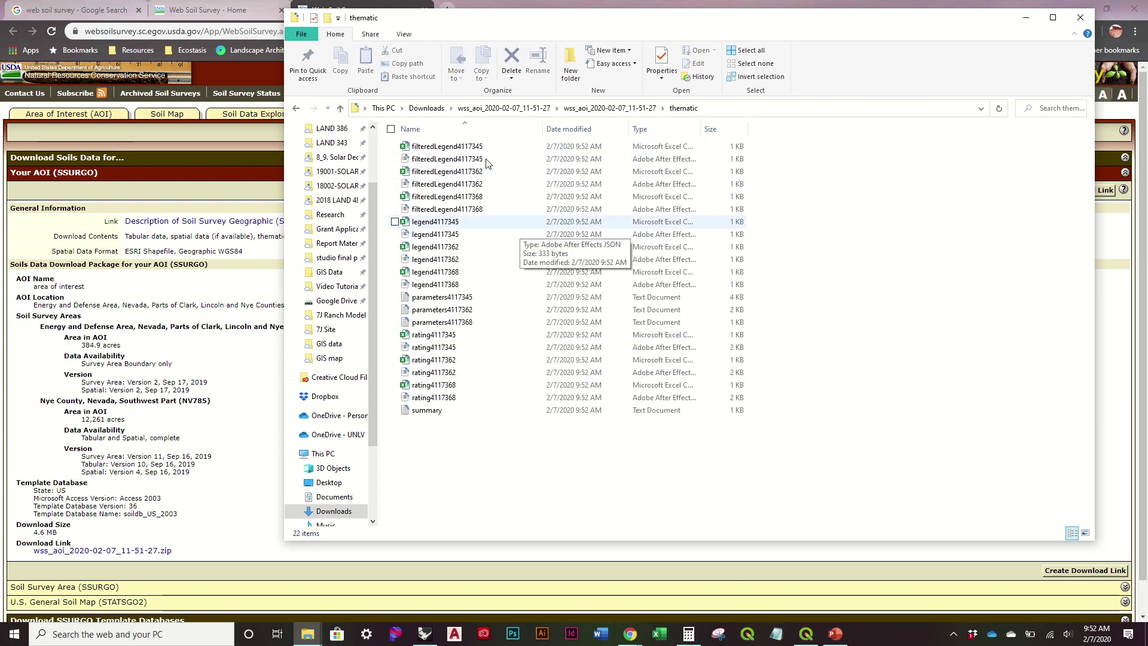
{"action": "left_click_drag", "start_coordinate": [347, 12], "coordinate": [311, 41]}
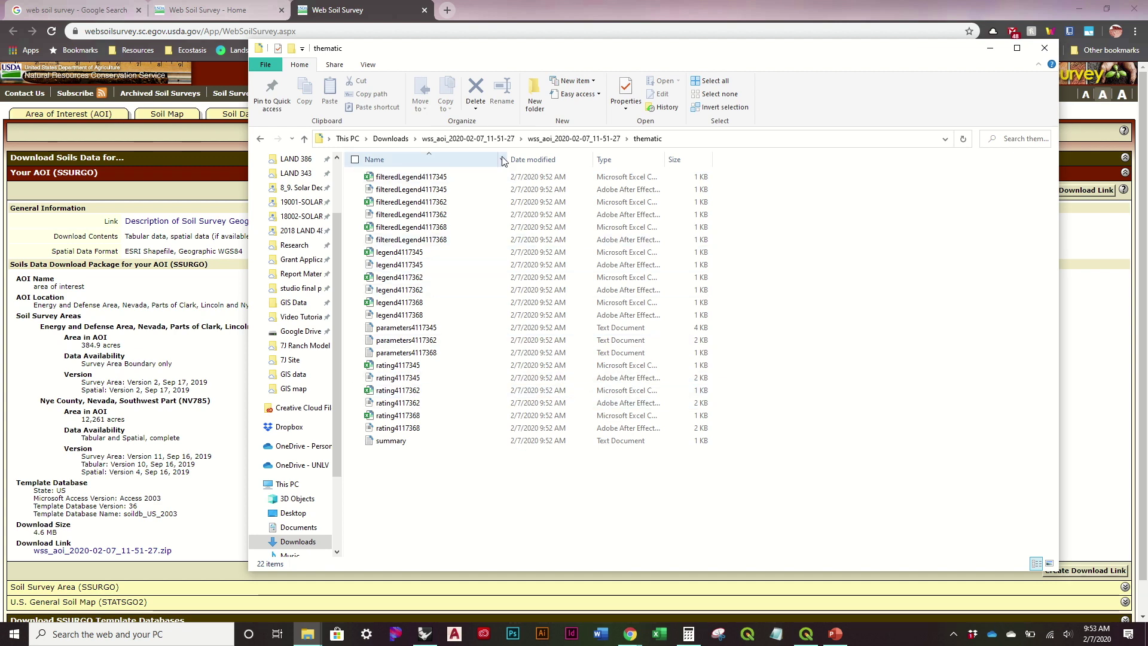
{"action": "left_click", "coordinate": [607, 159]}
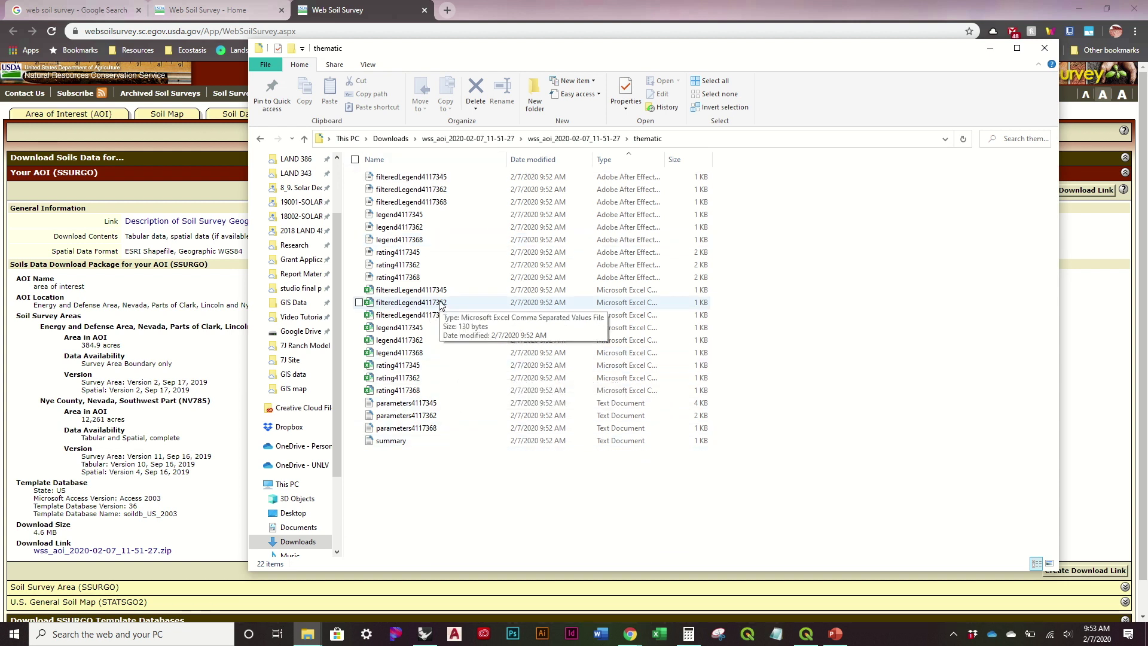
View the rating CSV files 4117345, 4117362 and 4117368 in Excel, and close all three workbooks
{"action": "double_click", "coordinate": [397, 366]}
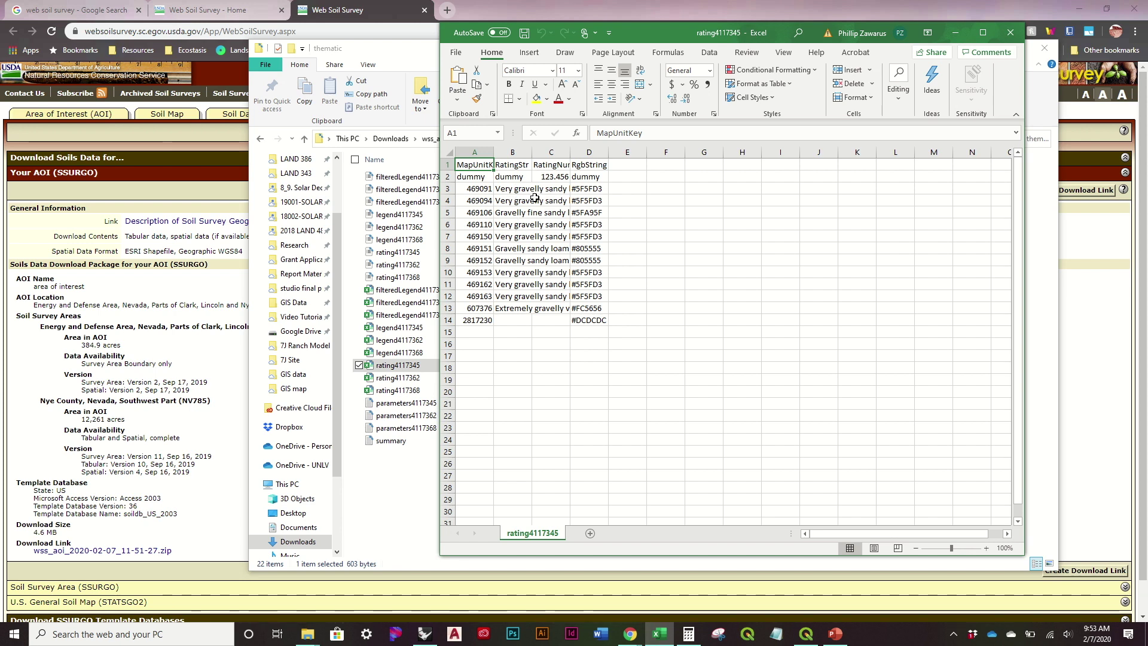
{"action": "double_click", "coordinate": [399, 378]}
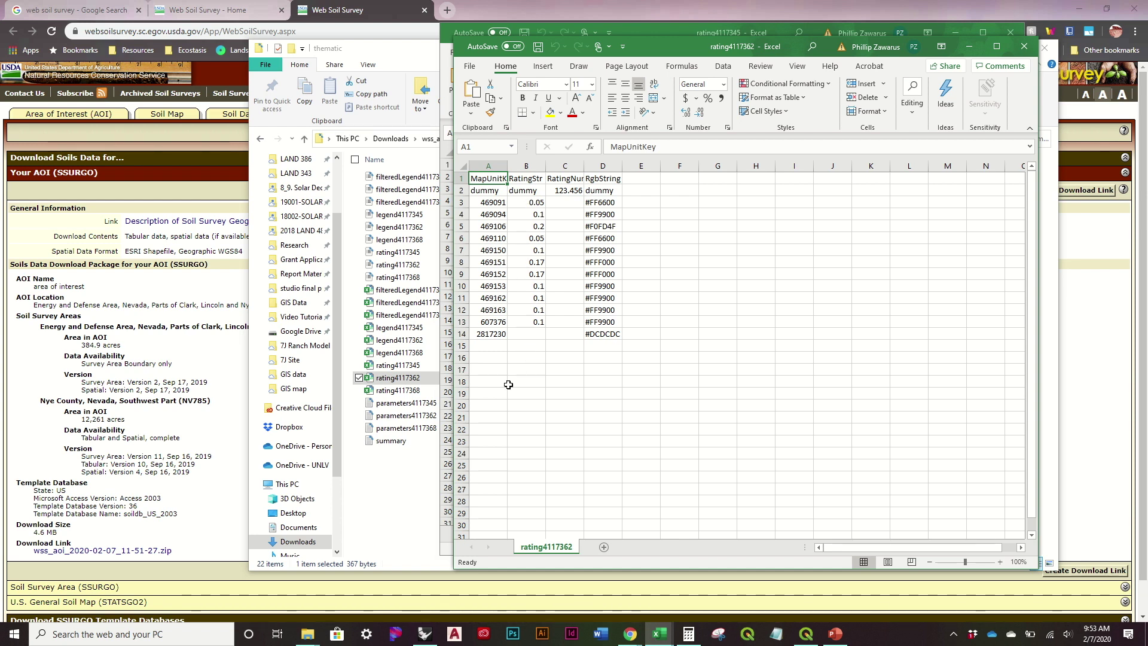
{"action": "double_click", "coordinate": [415, 393]}
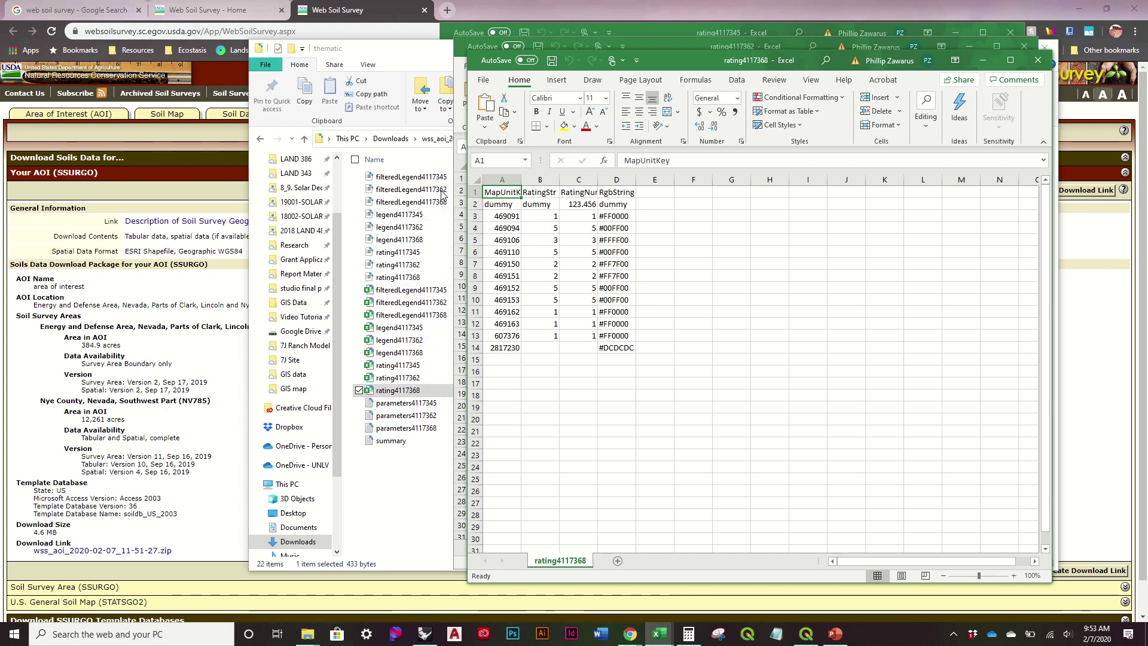
{"action": "left_click", "coordinate": [1034, 61]}
{"action": "left_click", "coordinate": [1029, 50]}
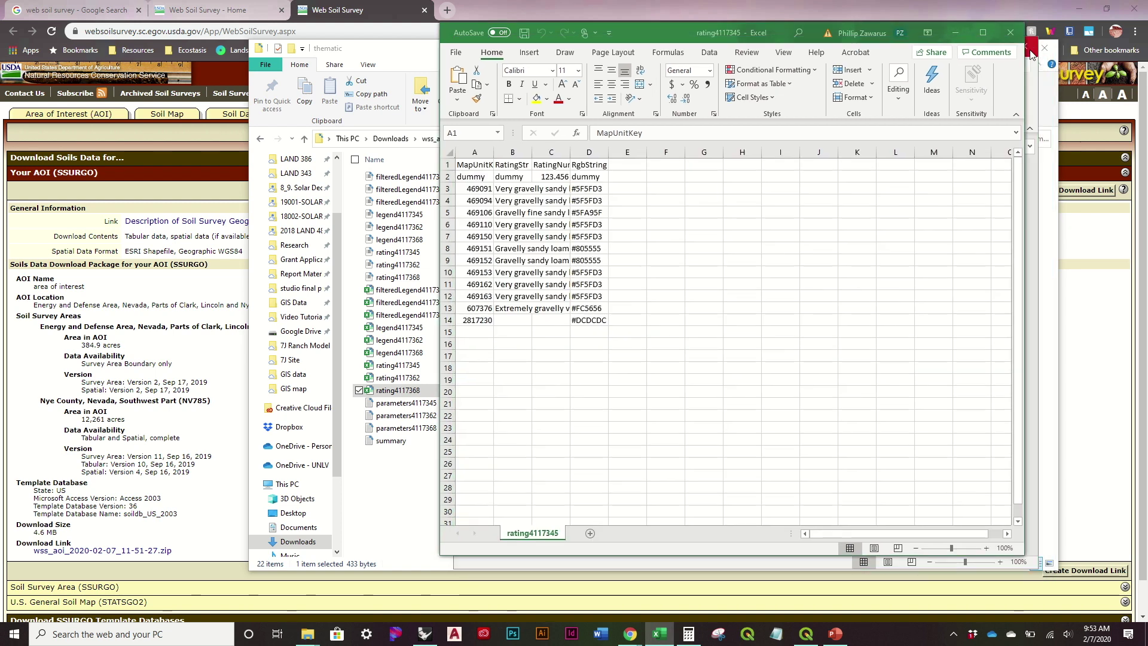
{"action": "left_click", "coordinate": [1019, 36]}
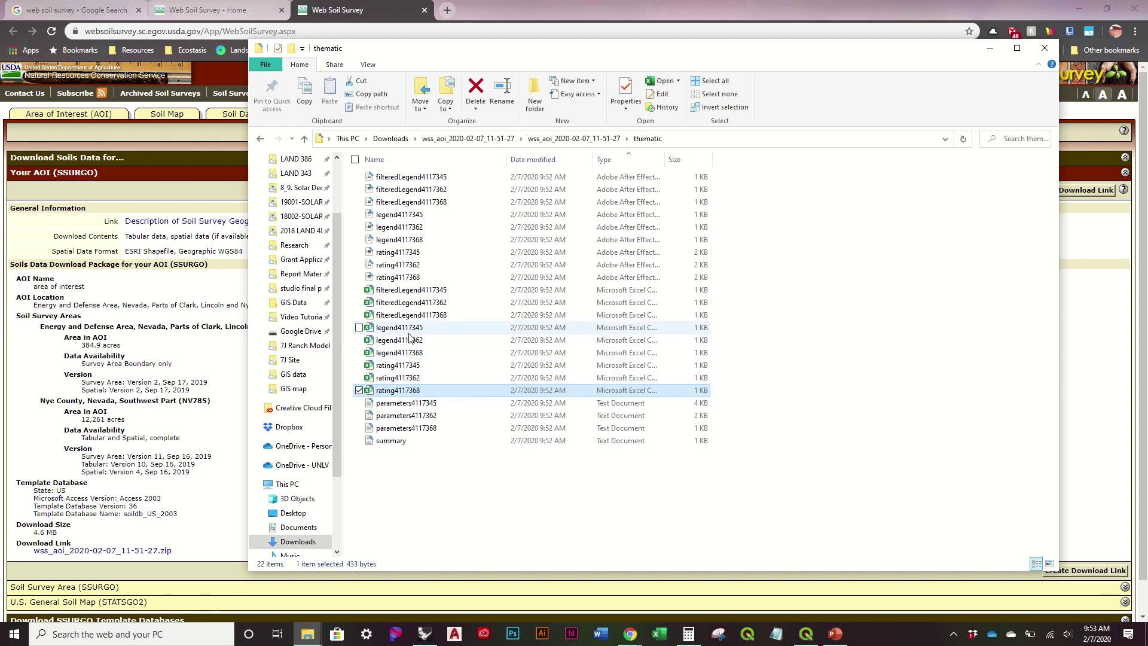
View the legend4117345 CSV file's legend text and color codes in Excel, and close it
{"action": "left_click", "coordinate": [441, 367]}
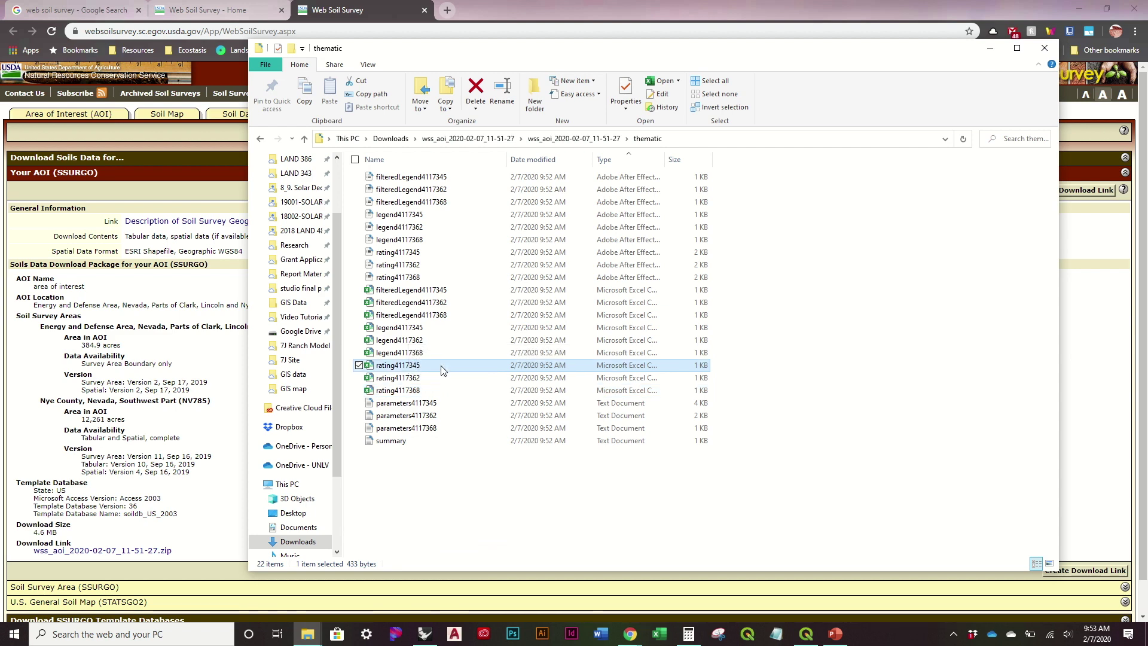
{"action": "double_click", "coordinate": [437, 332]}
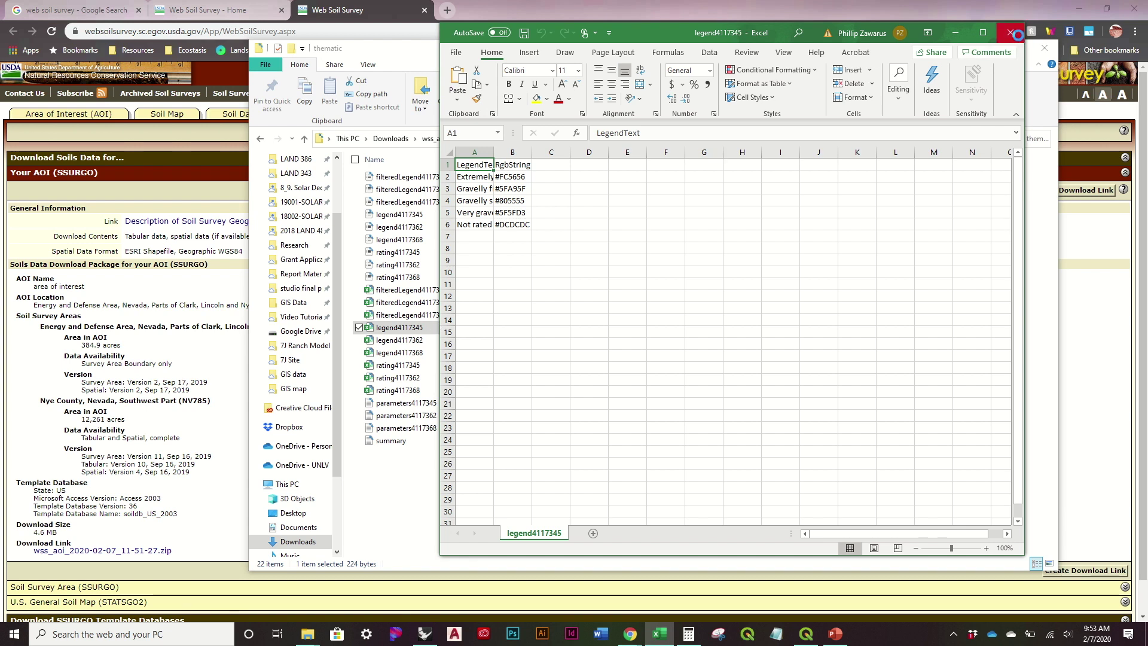
{"action": "left_click", "coordinate": [1010, 33]}
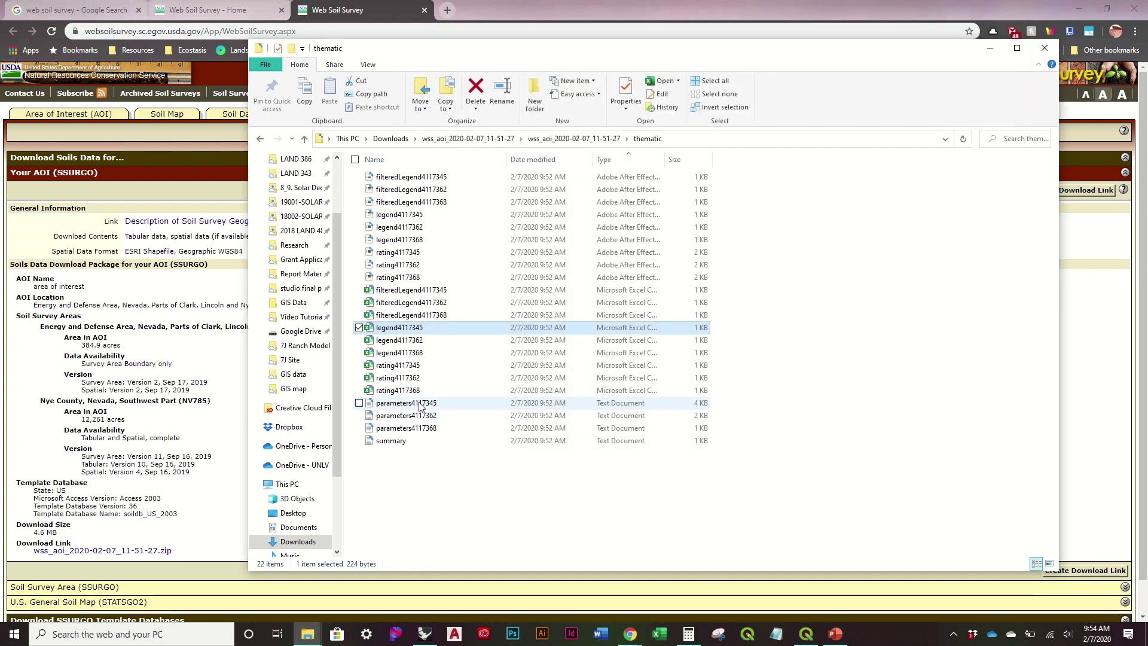
Check the attribute name in each of the parameters text files 4117345, 4117362 and 4117368, closing each file after reading
{"action": "double_click", "coordinate": [420, 404]}
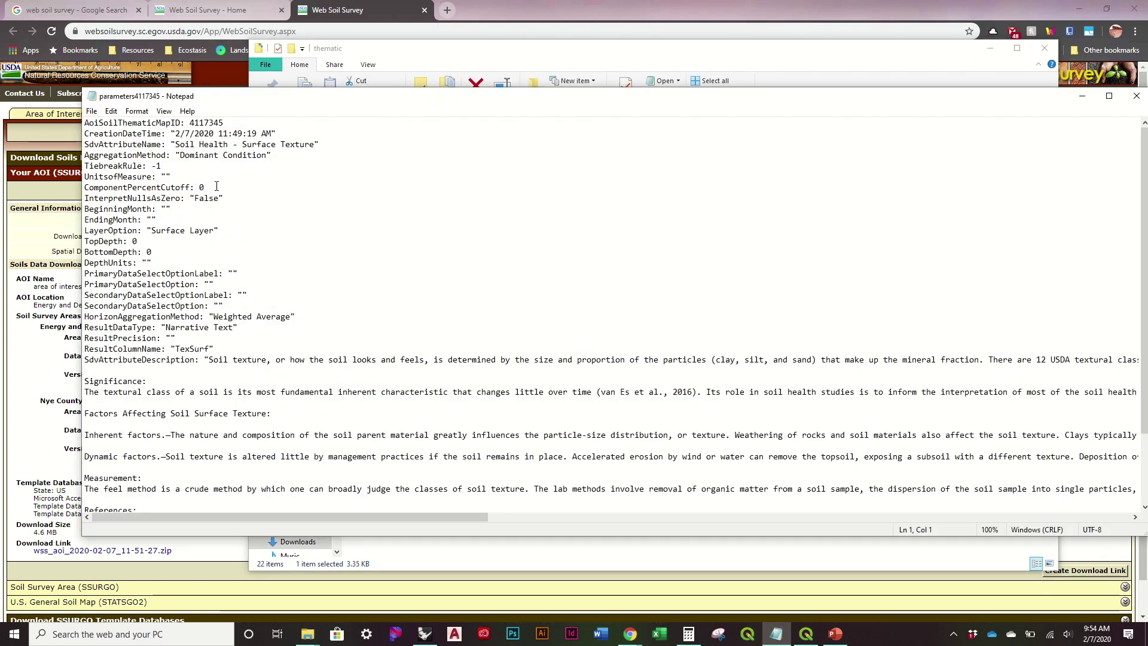
{"action": "left_click_drag", "start_coordinate": [223, 144], "coordinate": [296, 144]}
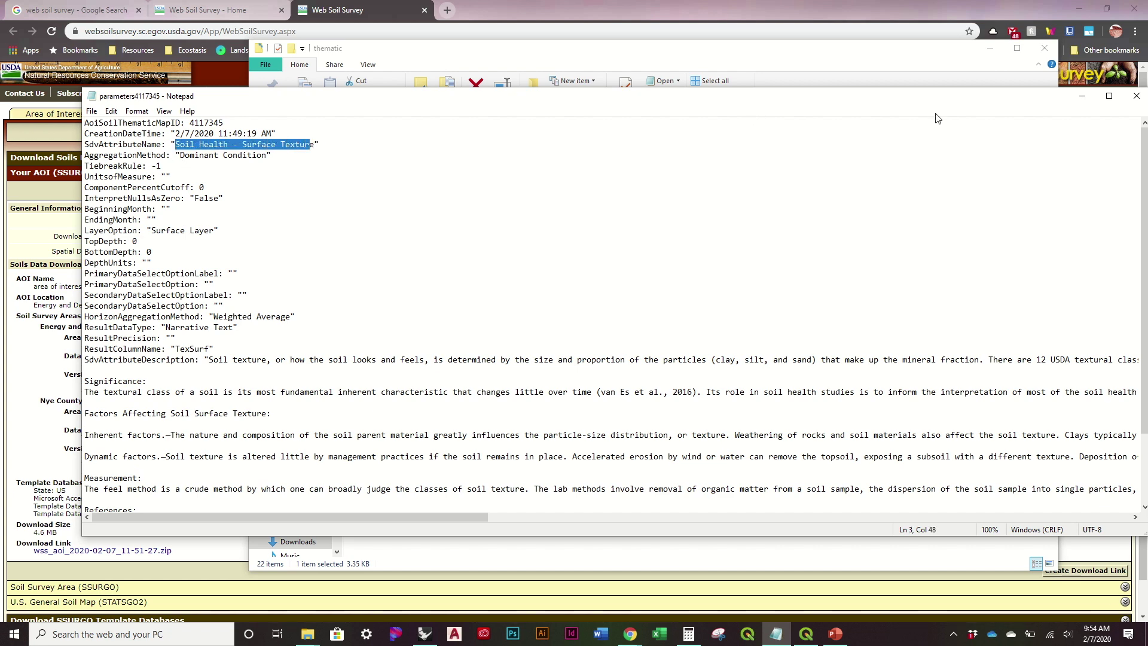
{"action": "left_click", "coordinate": [1136, 96]}
{"action": "double_click", "coordinate": [446, 412]}
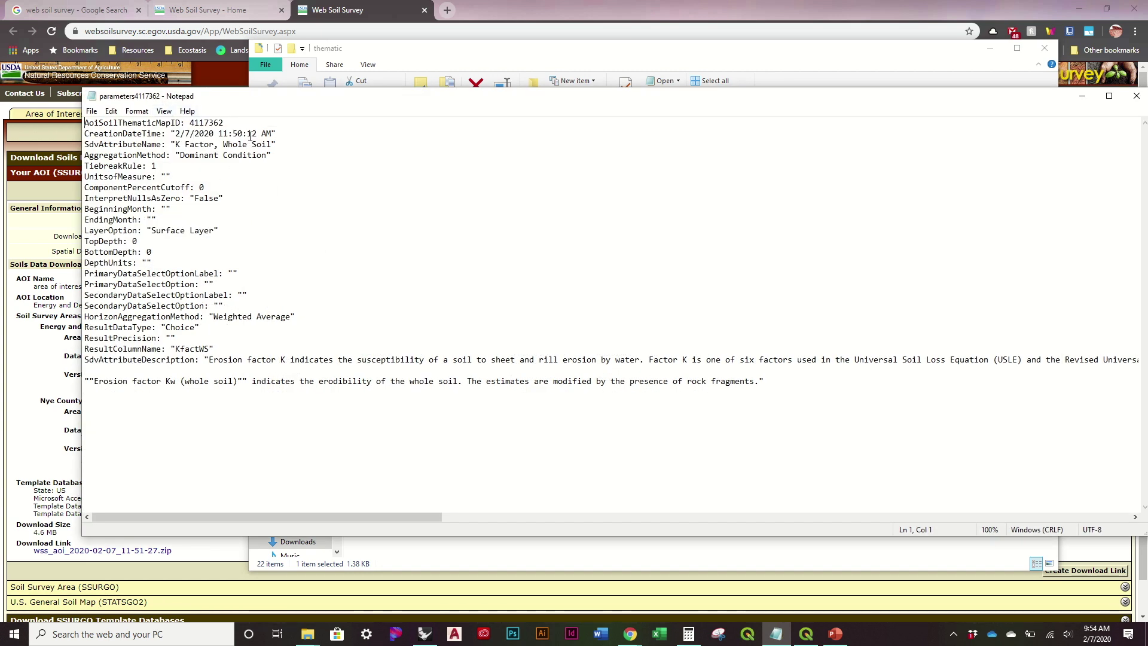
{"action": "left_click", "coordinate": [1136, 95]}
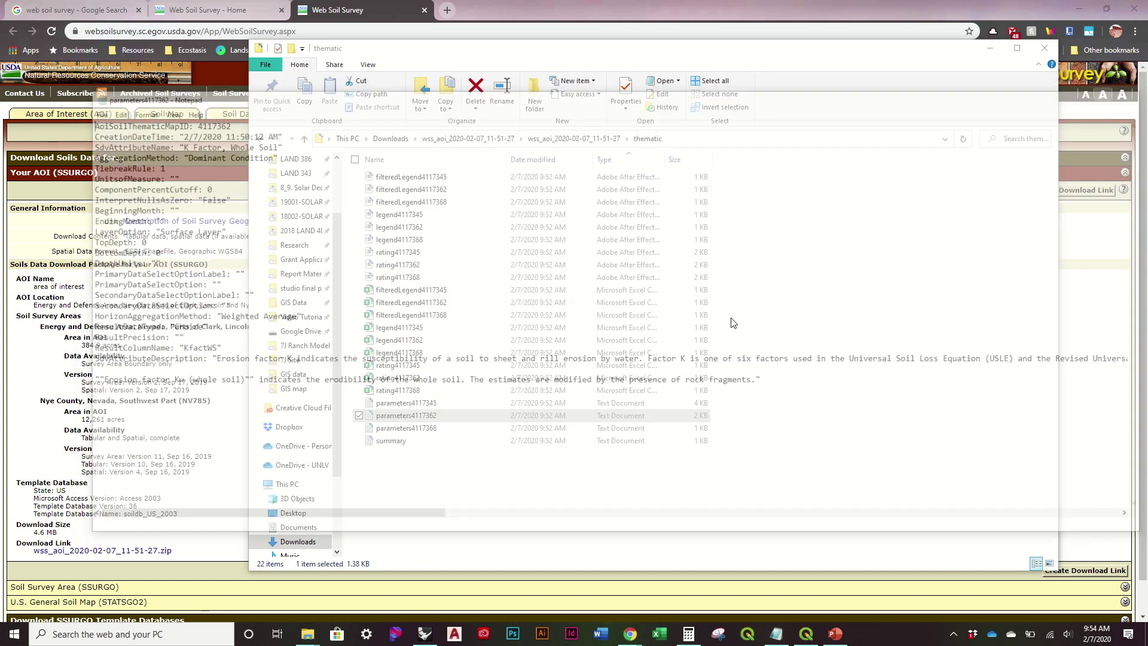
{"action": "left_click", "coordinate": [449, 428]}
{"action": "double_click", "coordinate": [449, 429]}
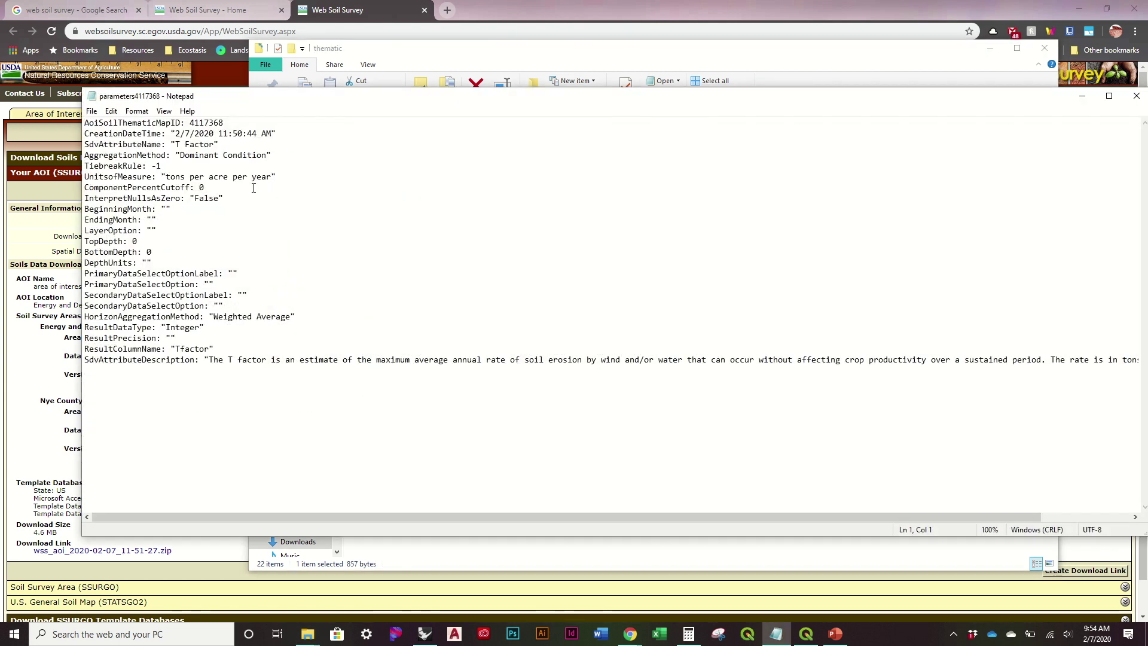
{"action": "left_click", "coordinate": [1137, 96]}
Rename the rating4117368 CSV file as rating4117368_t factor
{"action": "left_click", "coordinate": [398, 391]}
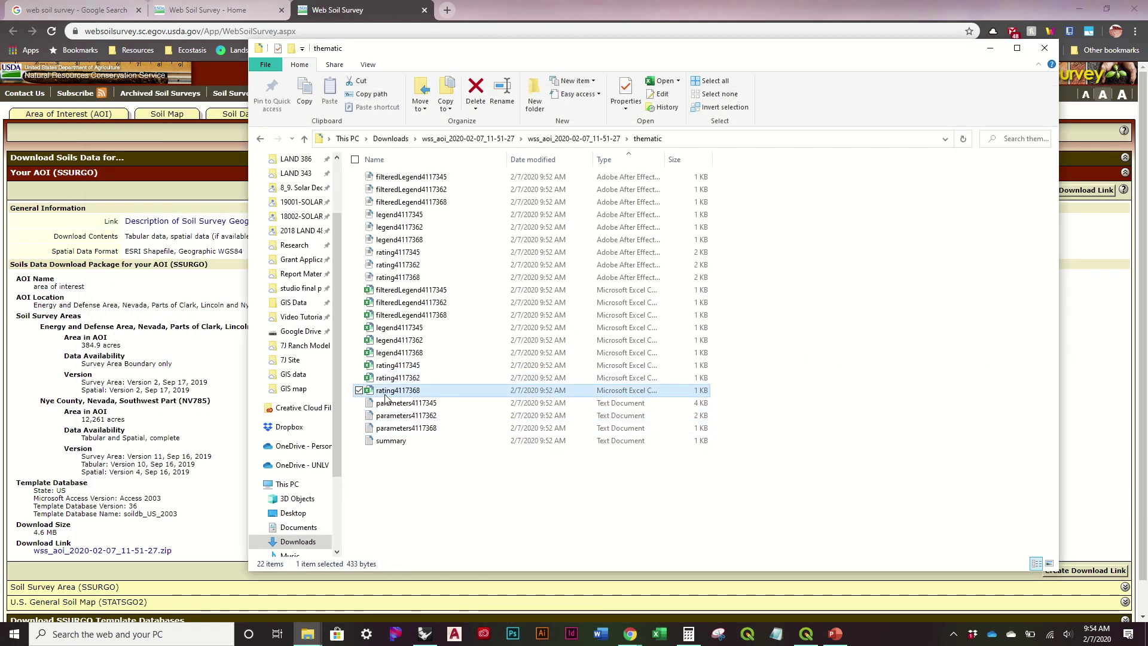
{"action": "left_click", "coordinate": [399, 391]}
{"action": "left_click", "coordinate": [402, 392]}
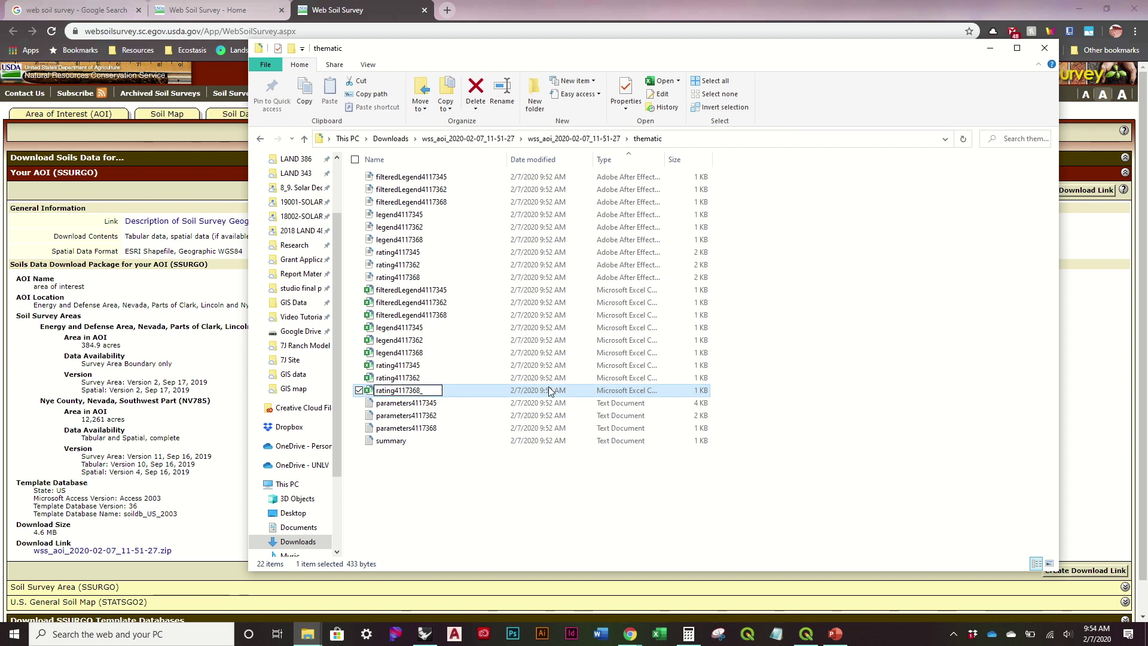
{"action": "type", "text": "_t factor"}
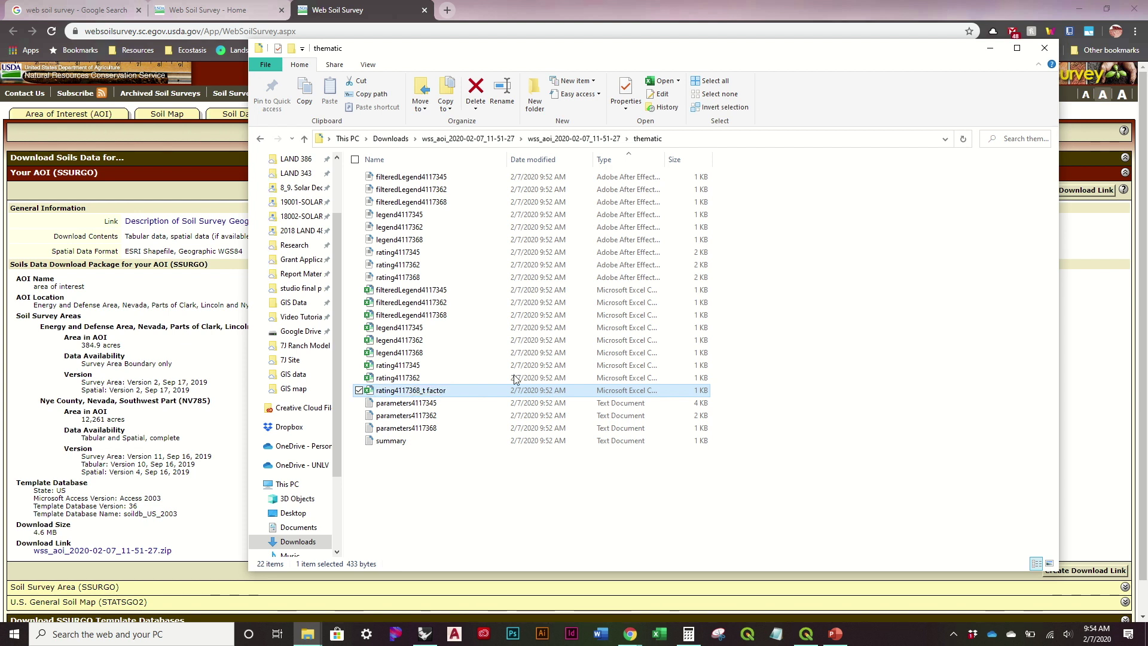
Rename the rating4117362 CSV file as rating4117362_k factor
{"action": "left_click", "coordinate": [424, 380]}
{"action": "left_click", "coordinate": [432, 380]}
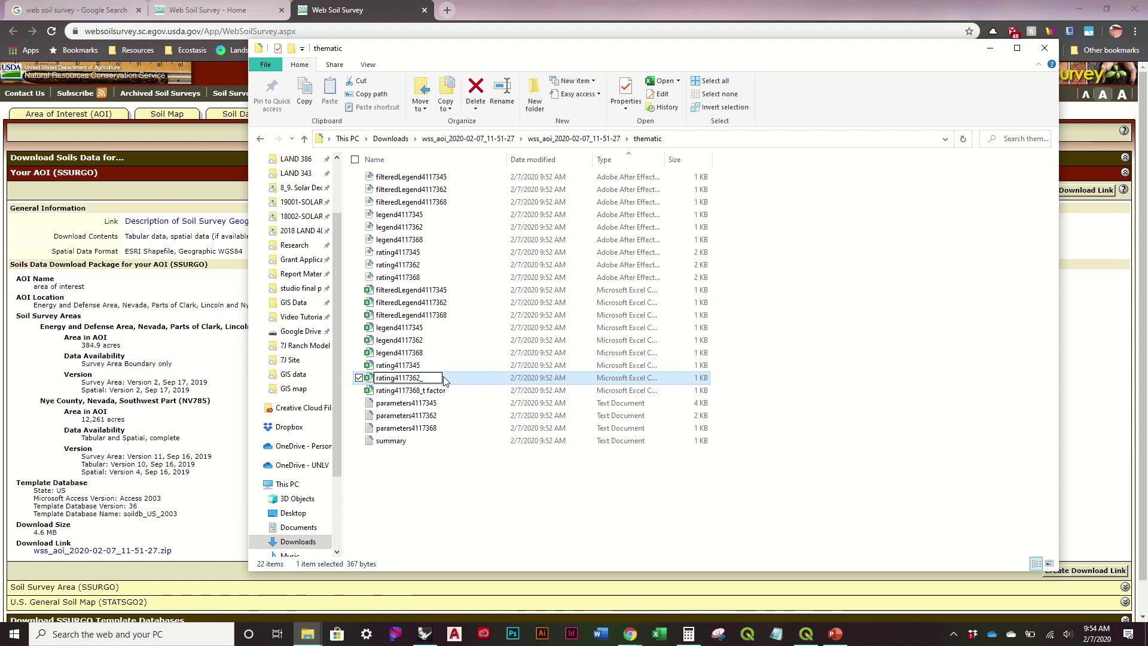
{"action": "type", "text": "k fact"}
{"action": "key", "text": "Return"}
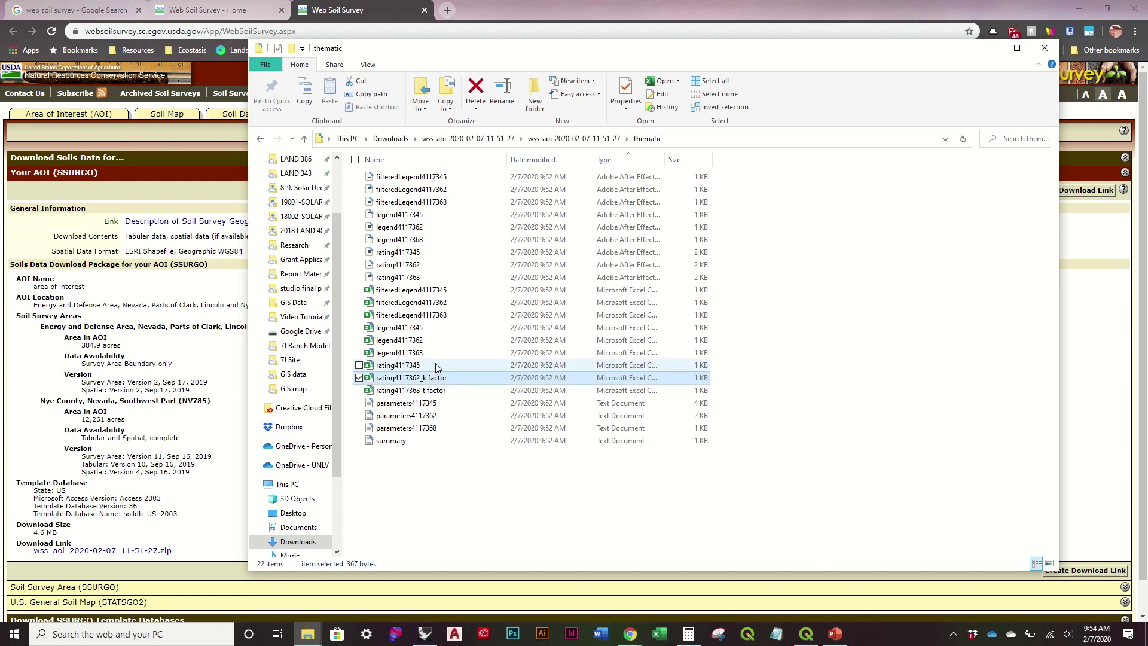
Rename the rating4117345 CSV file as rating4117345_soil texture
{"action": "left_click", "coordinate": [421, 364]}
{"action": "key", "text": "F2"}
{"action": "key", "text": "Right"}
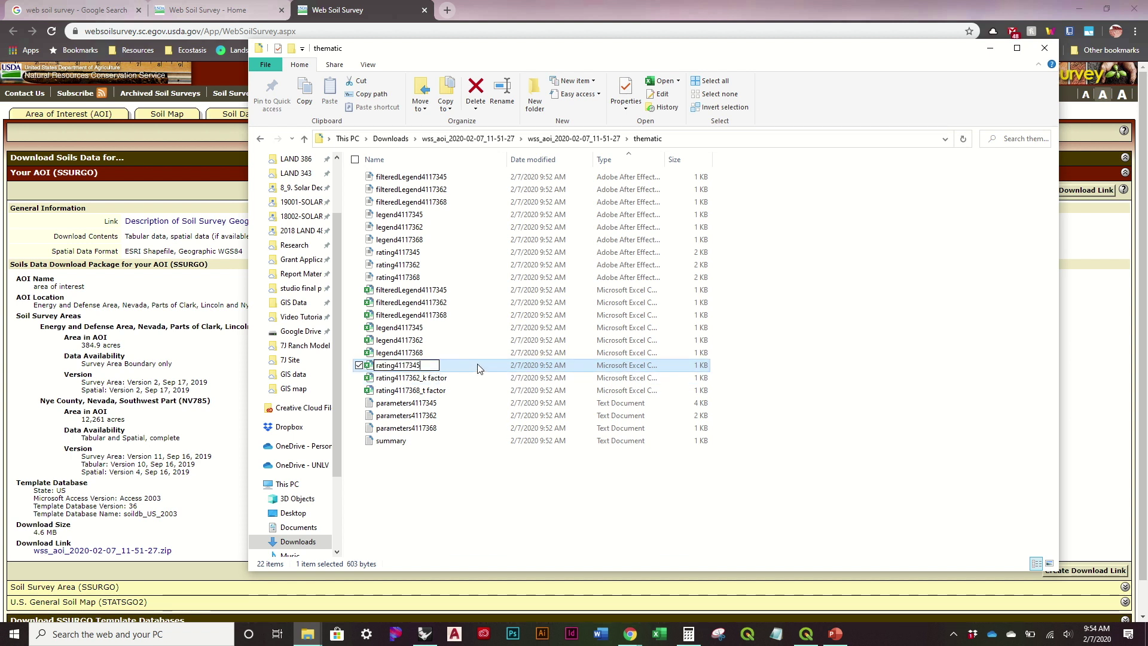
{"action": "type", "text": "_soil texture"}
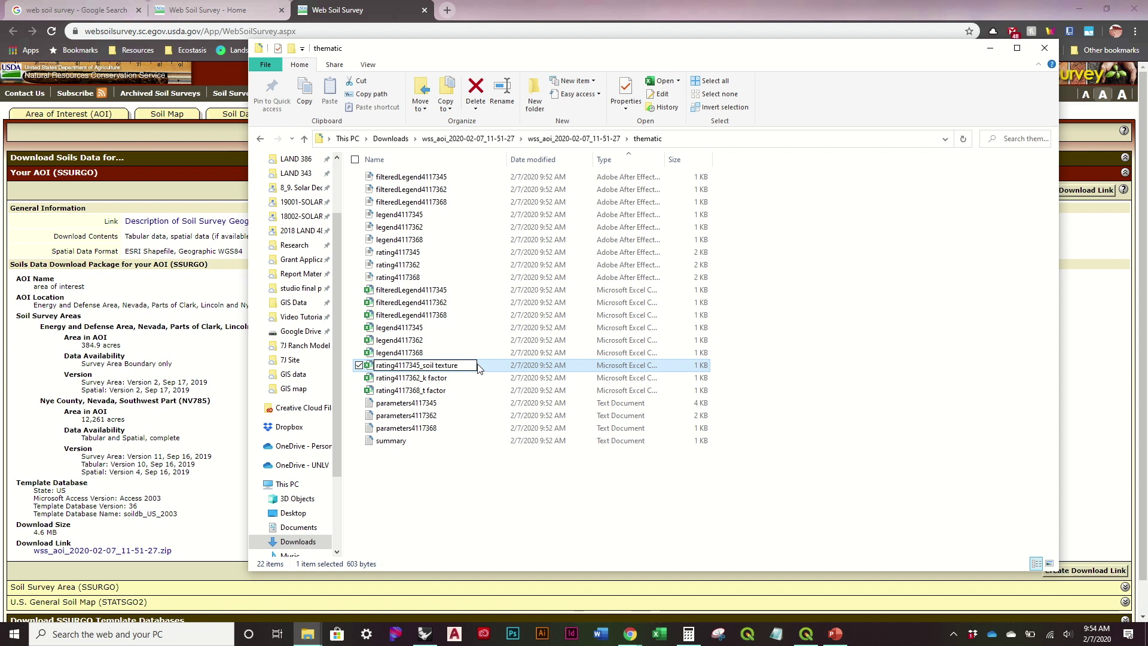
{"action": "key", "text": "Return"}
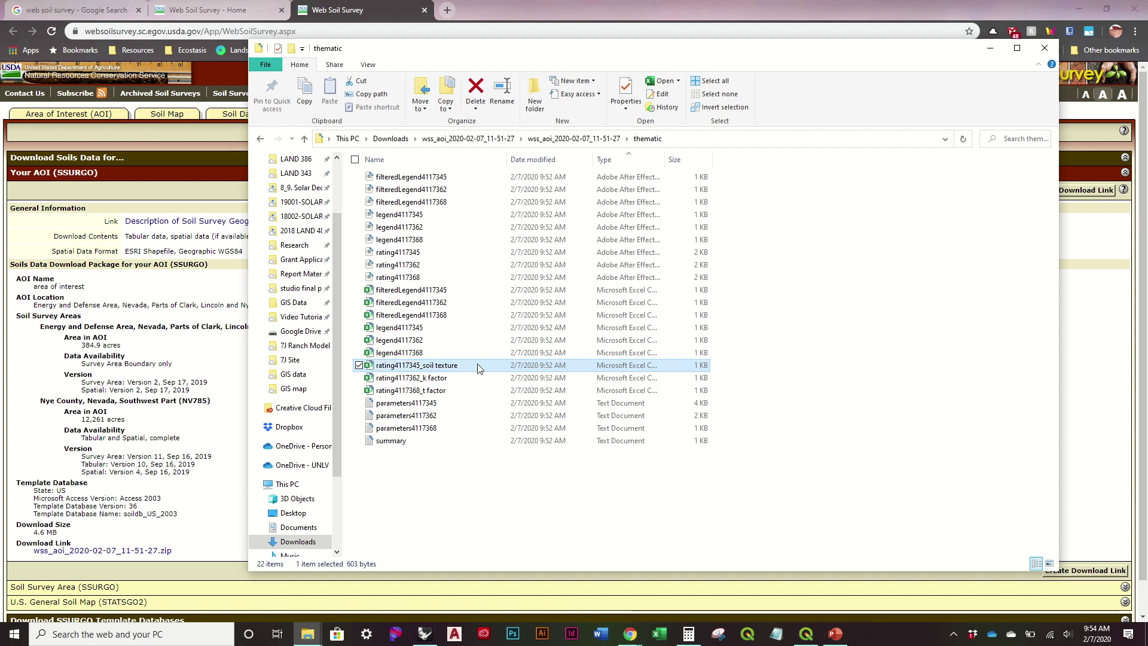
Widen the file list's Type column to show the full type names, and switch to the 7J Ranch project in QGIS
{"action": "left_click", "coordinate": [523, 501]}
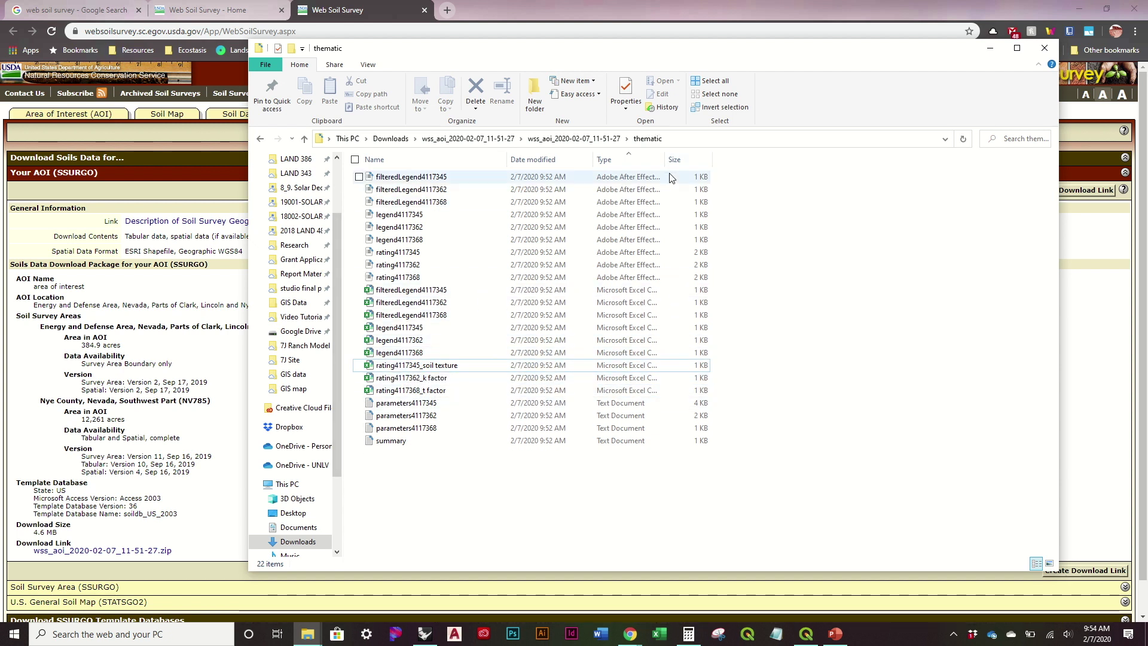
{"action": "left_click_drag", "start_coordinate": [664, 159], "coordinate": [843, 160]}
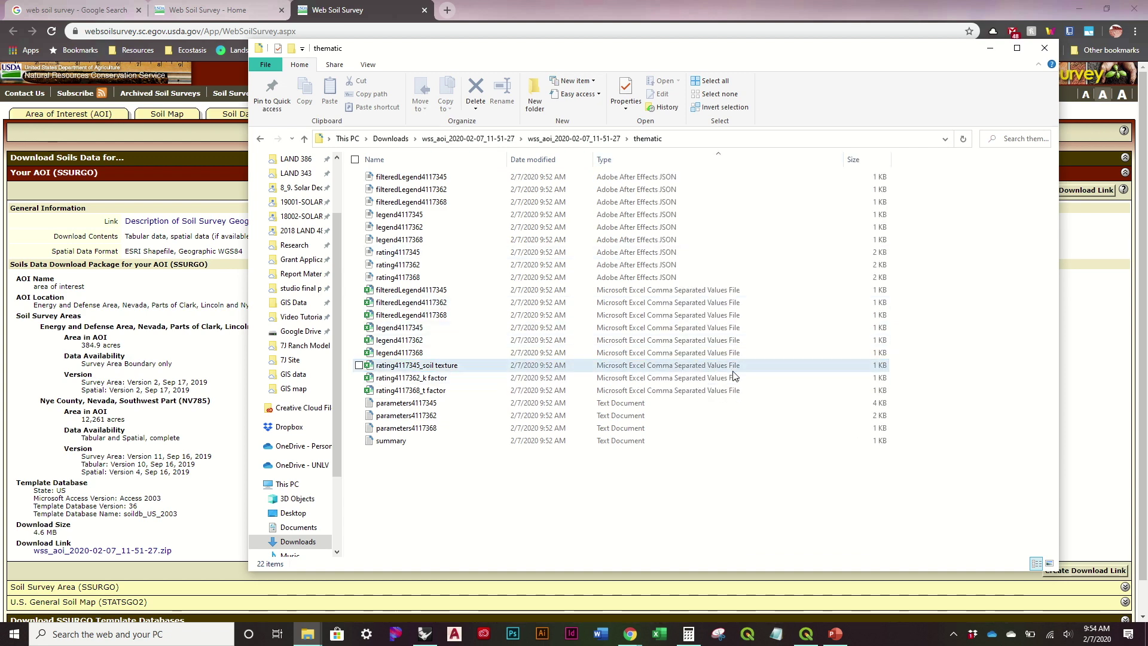
{"action": "left_click", "coordinate": [990, 49]}
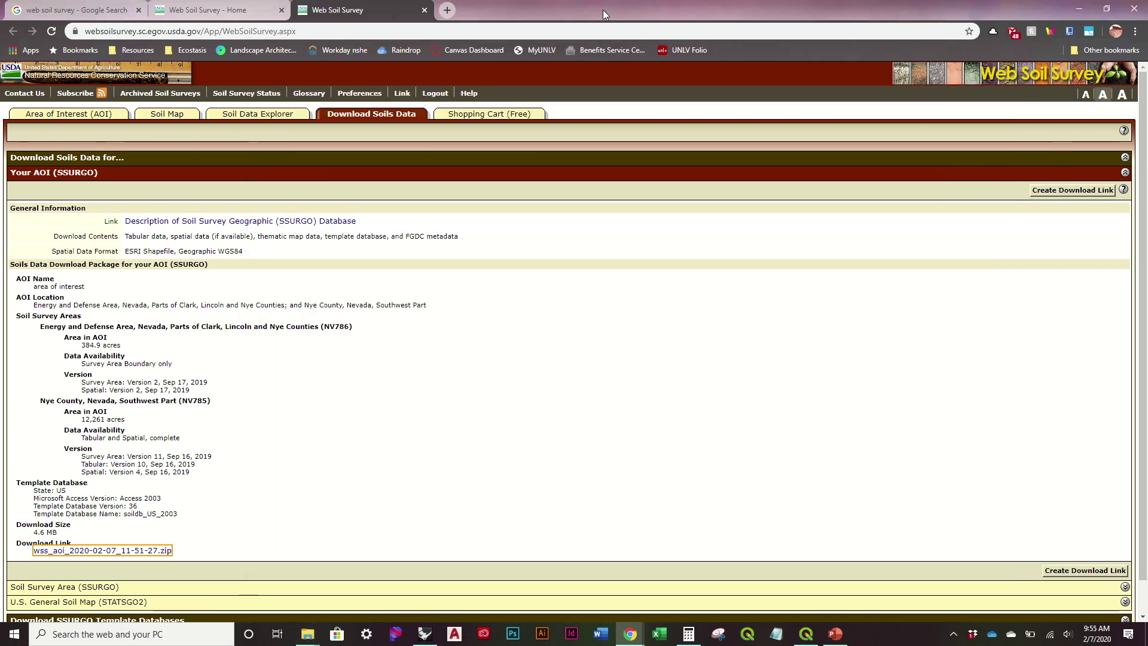
{"action": "left_click", "coordinate": [1084, 10]}
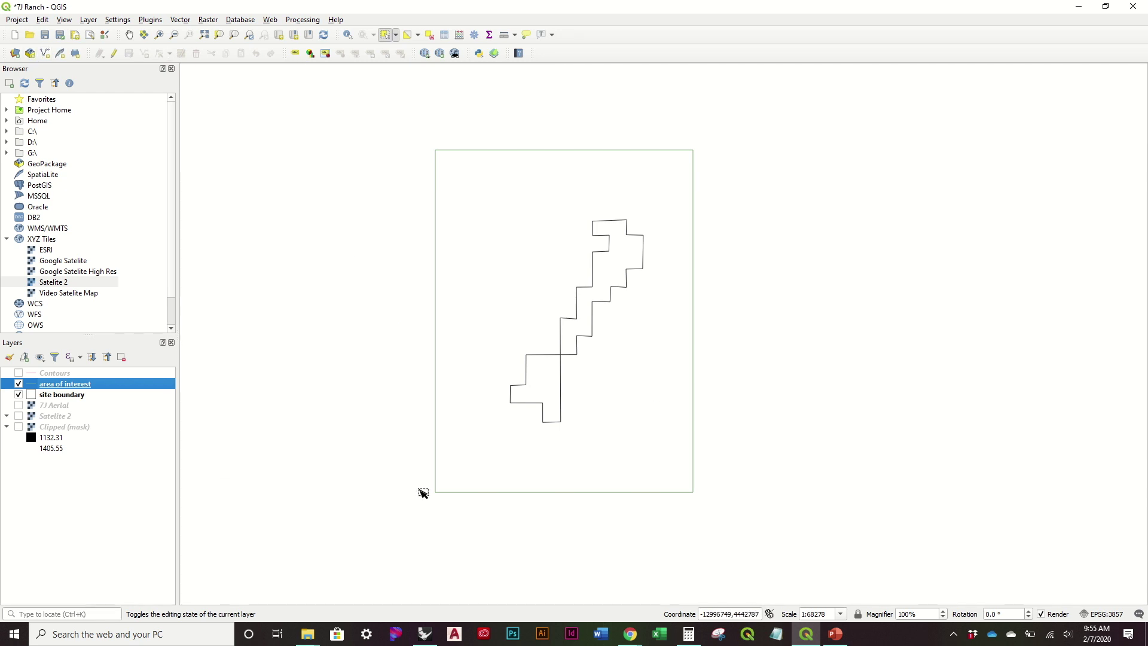
Start adding a vector layer and browse to the spatial folder of the downloaded wss_aoi_2020-02-07_11-51-27 package
{"action": "left_click", "coordinate": [88, 19]}
{"action": "mouse_move", "coordinate": [180, 61]}
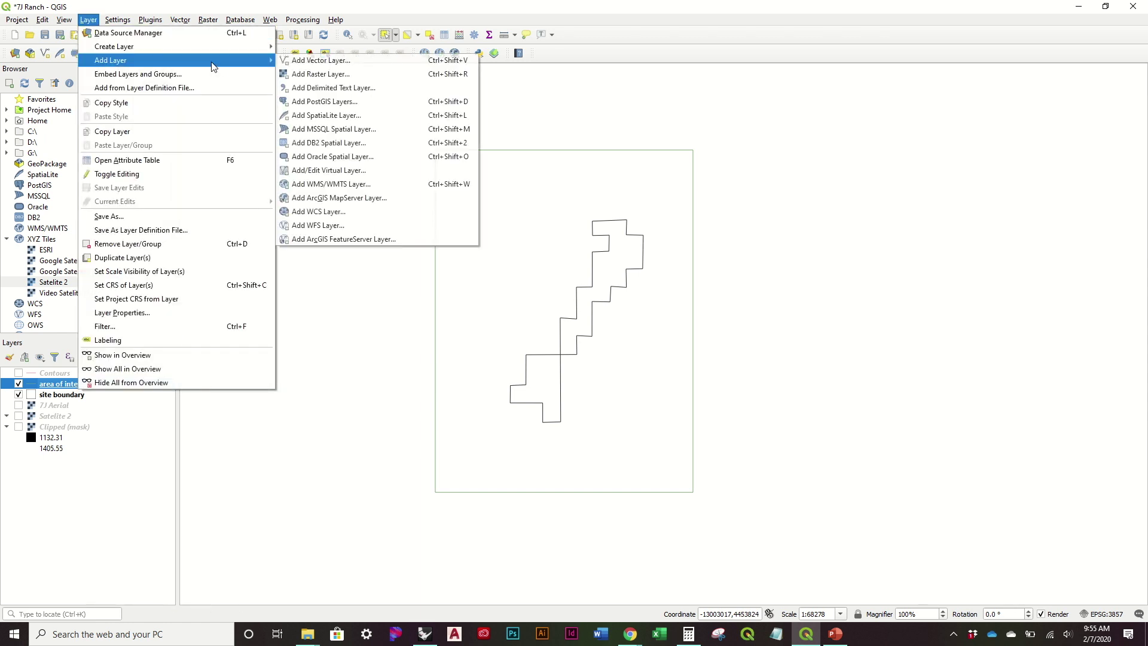
{"action": "left_click", "coordinate": [417, 60]}
{"action": "left_click", "coordinate": [950, 226]}
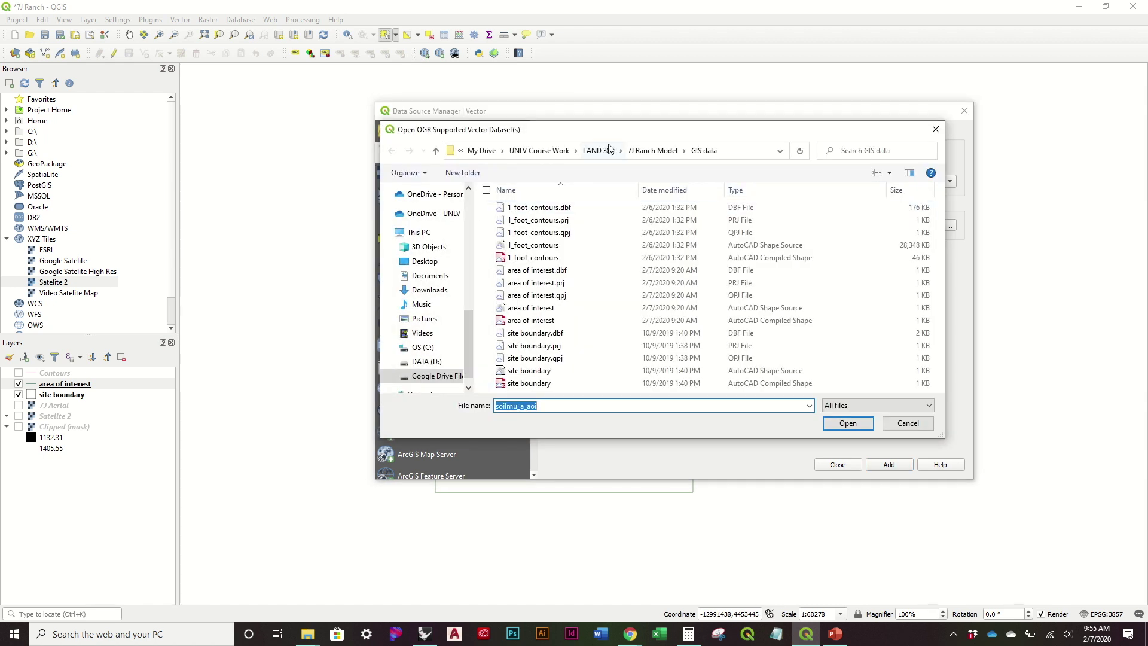
{"action": "scroll", "coordinate": [418, 275], "scroll_direction": "up", "scroll_amount": 10}
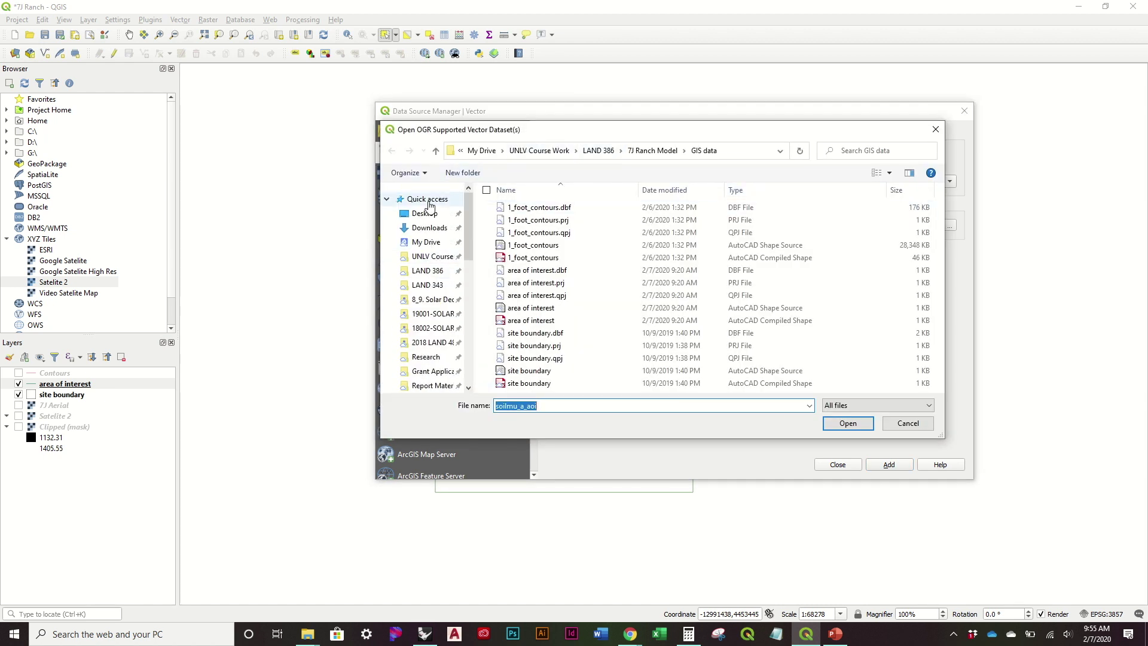
{"action": "left_click", "coordinate": [429, 228]}
{"action": "double_click", "coordinate": [567, 224]}
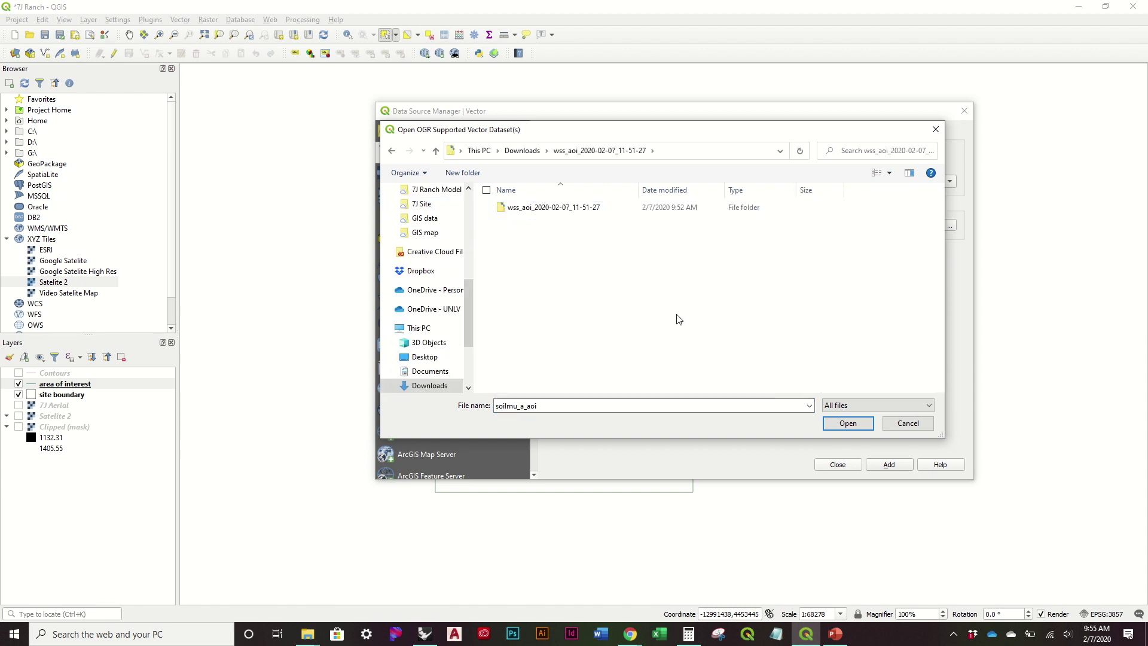
{"action": "double_click", "coordinate": [566, 207]}
{"action": "double_click", "coordinate": [541, 208]}
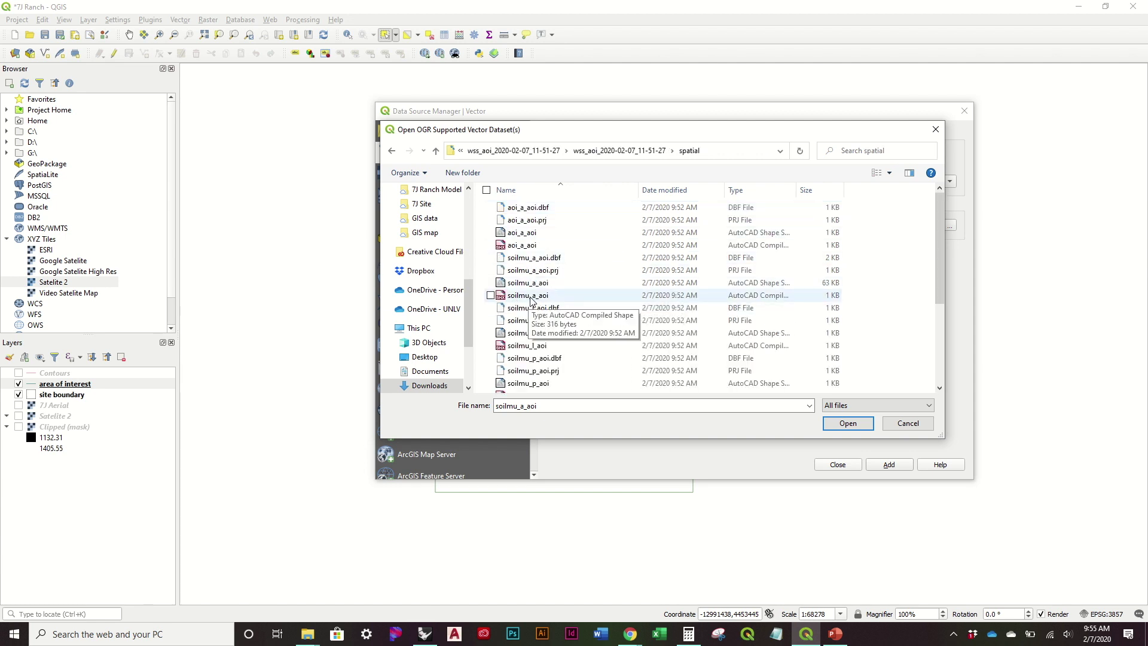
Add the soilmu_a_aoi.shx file as a vector layer and close the Data Source Manager
{"action": "left_click", "coordinate": [535, 296]}
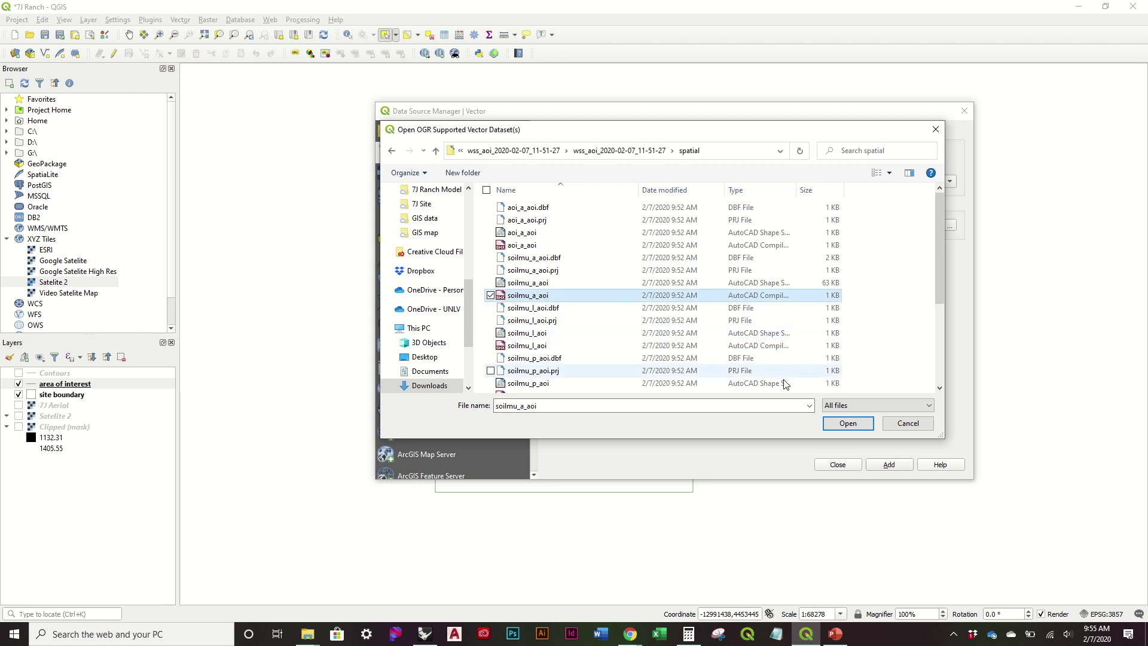
{"action": "left_click", "coordinate": [844, 426]}
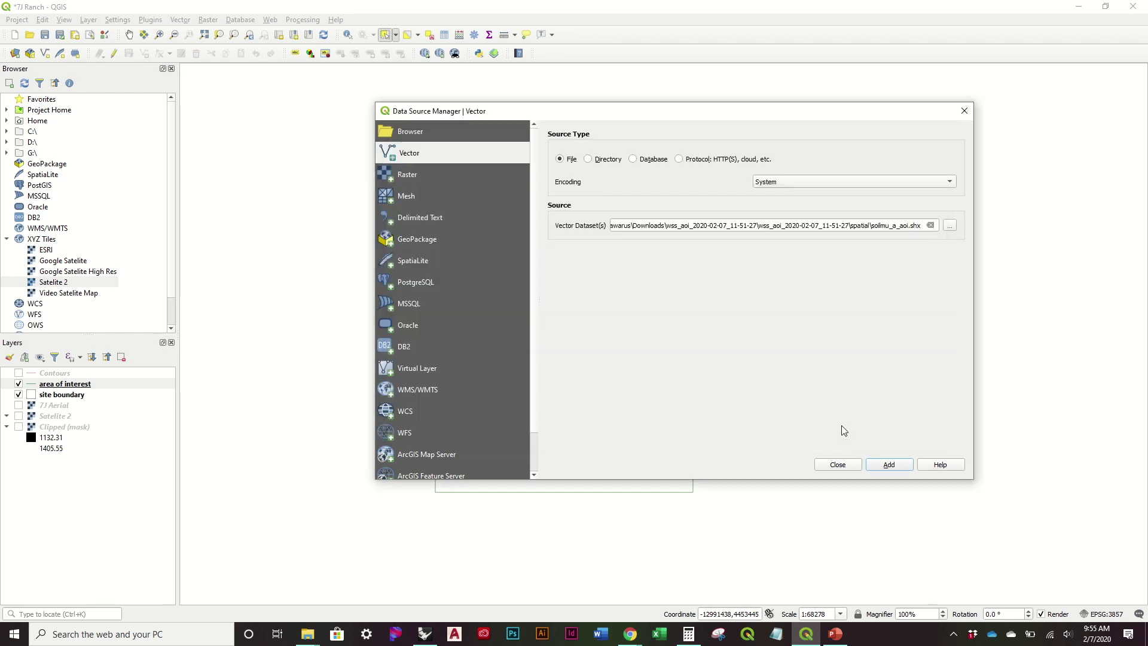
{"action": "left_click", "coordinate": [885, 465]}
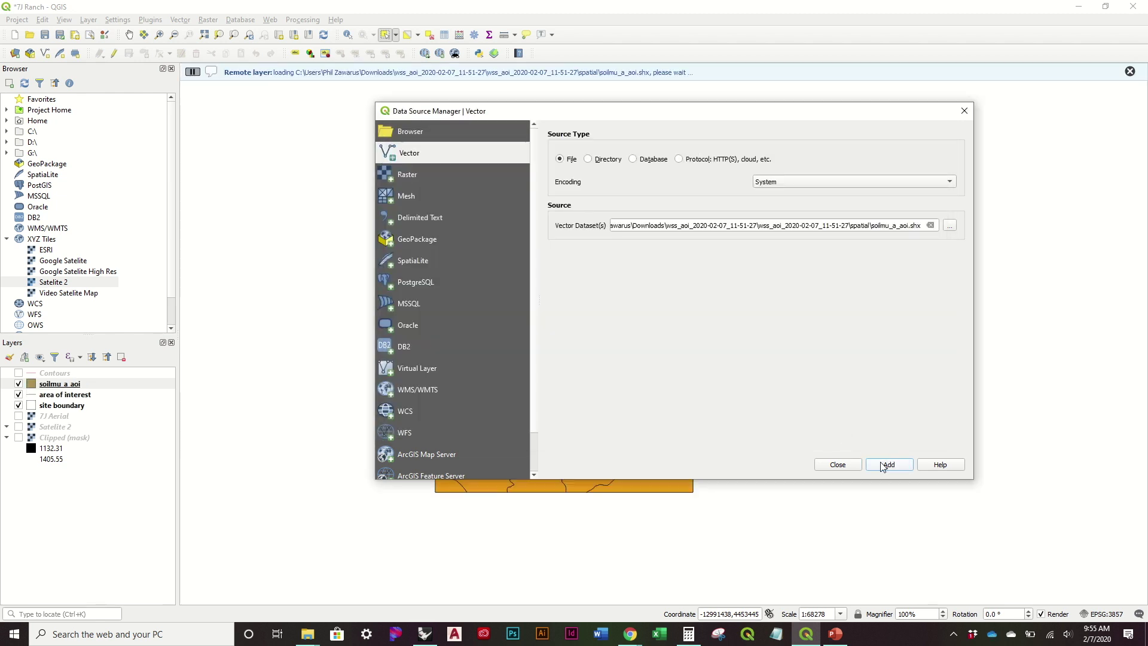
{"action": "left_click", "coordinate": [838, 466]}
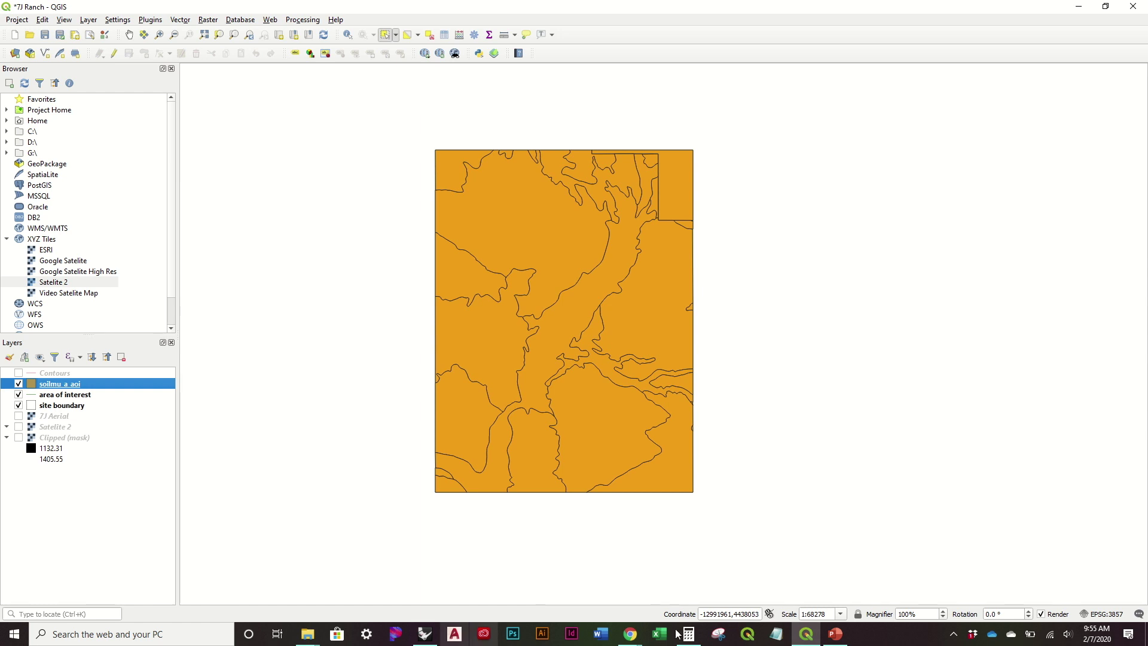
Switch to Web Soil Survey in Chrome and view the soil map unit boundaries in the Soil Data Explorer for comparison
{"action": "mouse_move", "coordinate": [630, 634]}
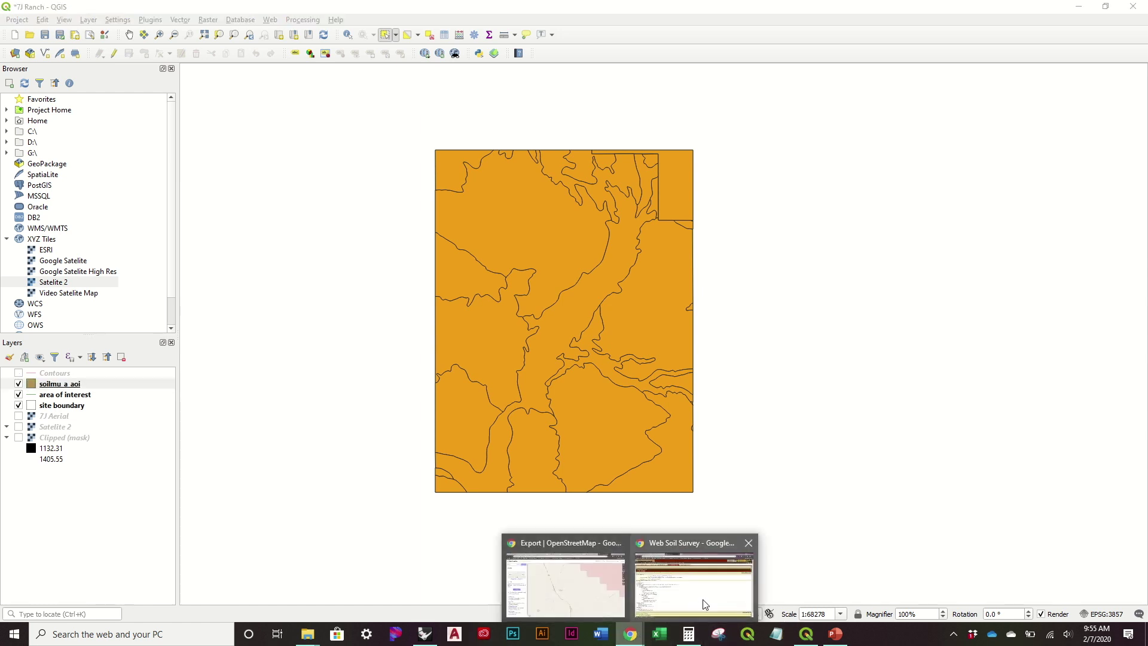
{"action": "left_click", "coordinate": [694, 574]}
{"action": "left_click", "coordinate": [246, 113]}
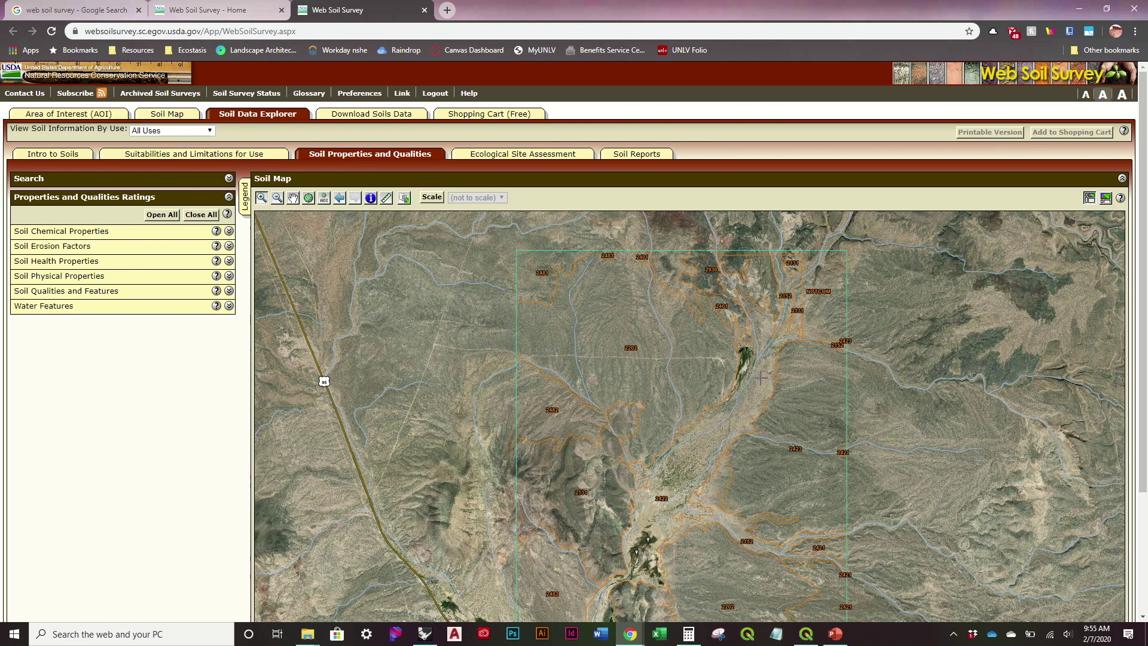
{"action": "scroll", "coordinate": [760, 377], "scroll_direction": "down", "scroll_amount": 1}
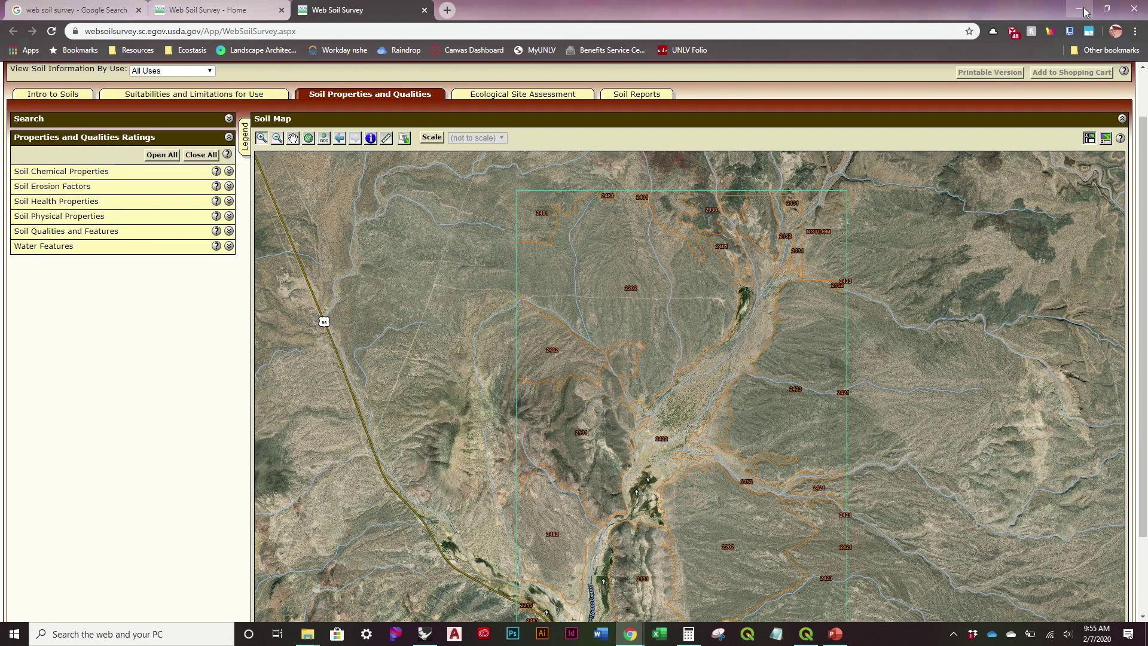
Return to QGIS, view the soilmu_a_aoi layer's attribute table with its MUSYM and MUKEY fields, and close it
{"action": "left_click", "coordinate": [1084, 11]}
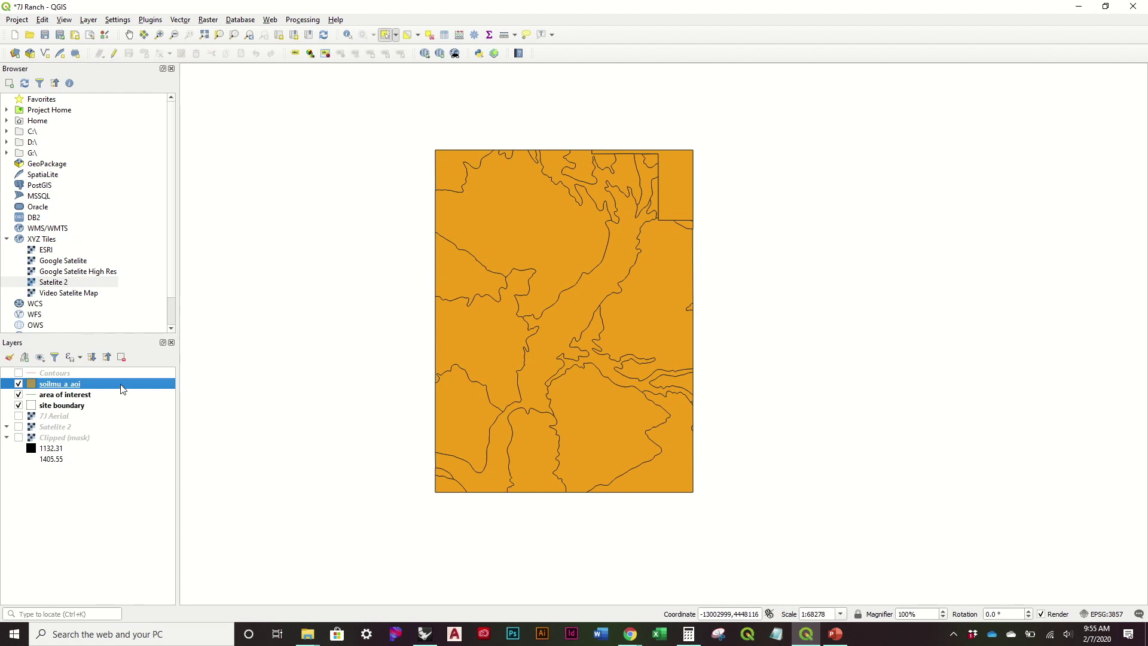
{"action": "left_click", "coordinate": [444, 35]}
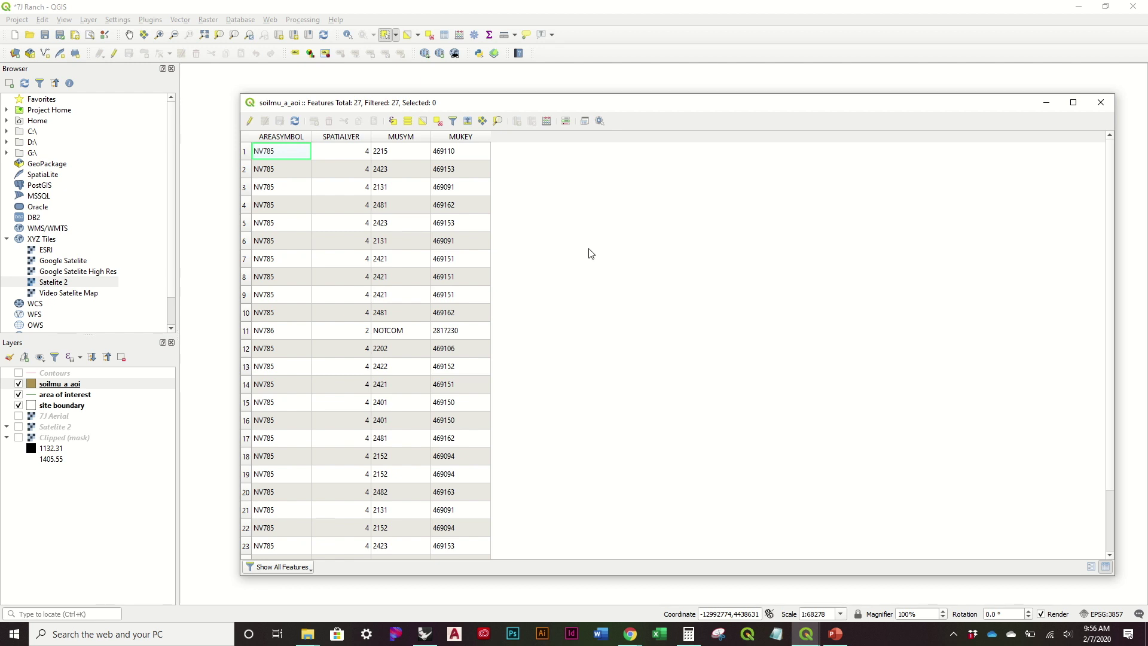
{"action": "left_click", "coordinate": [1108, 105]}
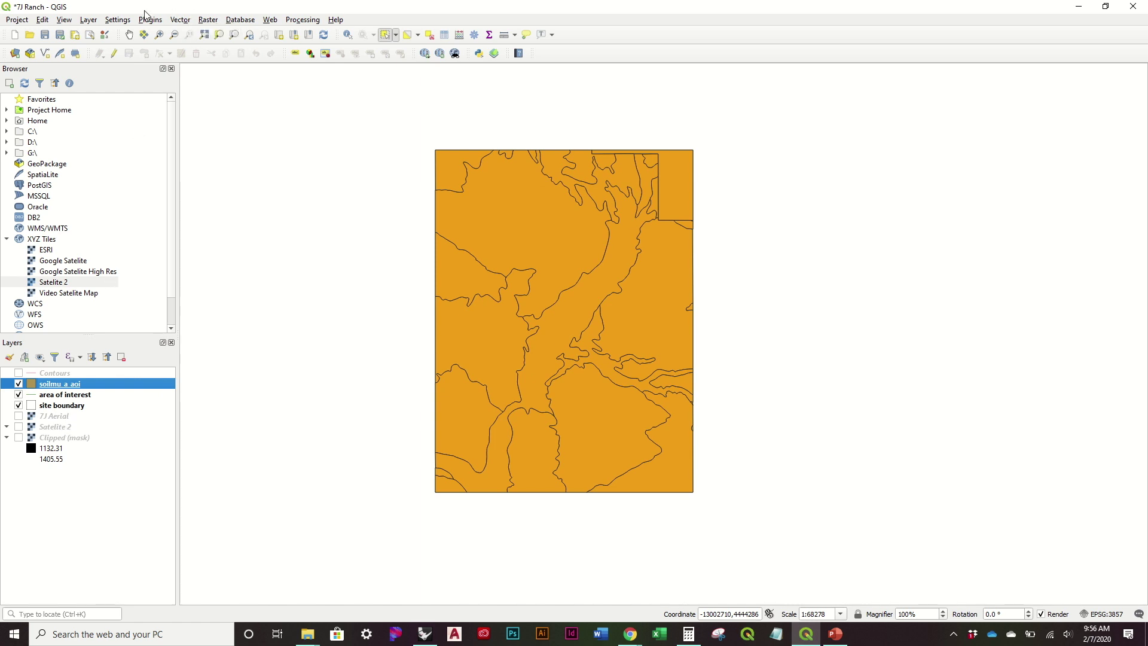
Start adding a delimited text layer and choose rating4117345_soil texture.csv from the package's thematic folder
{"action": "left_click", "coordinate": [89, 20]}
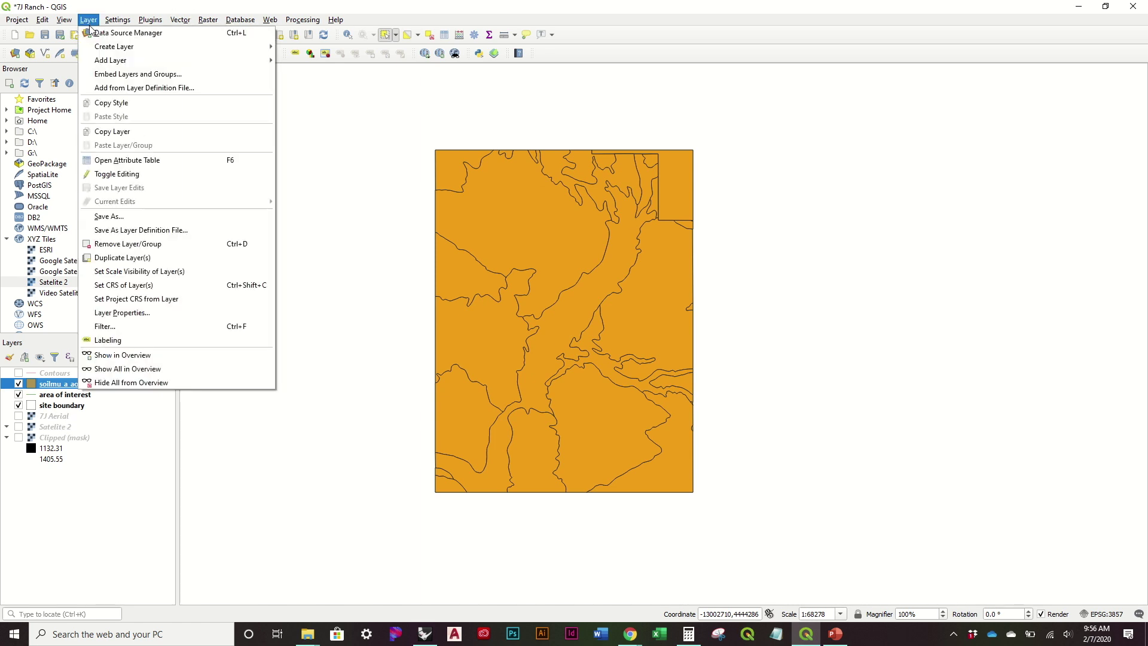
{"action": "mouse_move", "coordinate": [187, 50]}
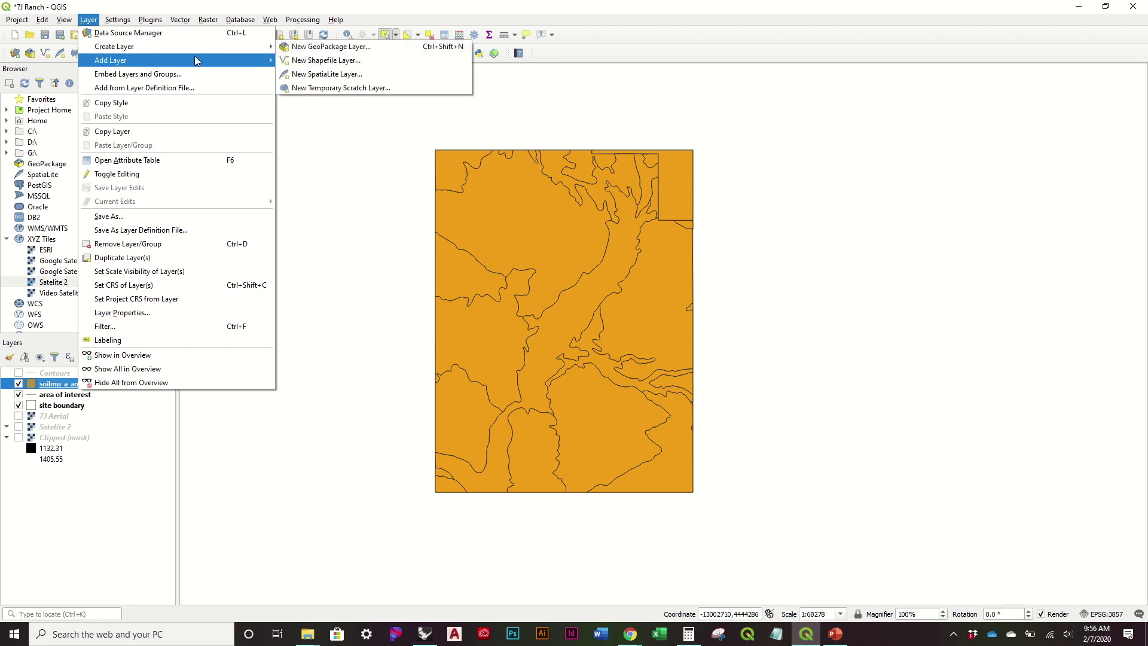
{"action": "mouse_move", "coordinate": [232, 62]}
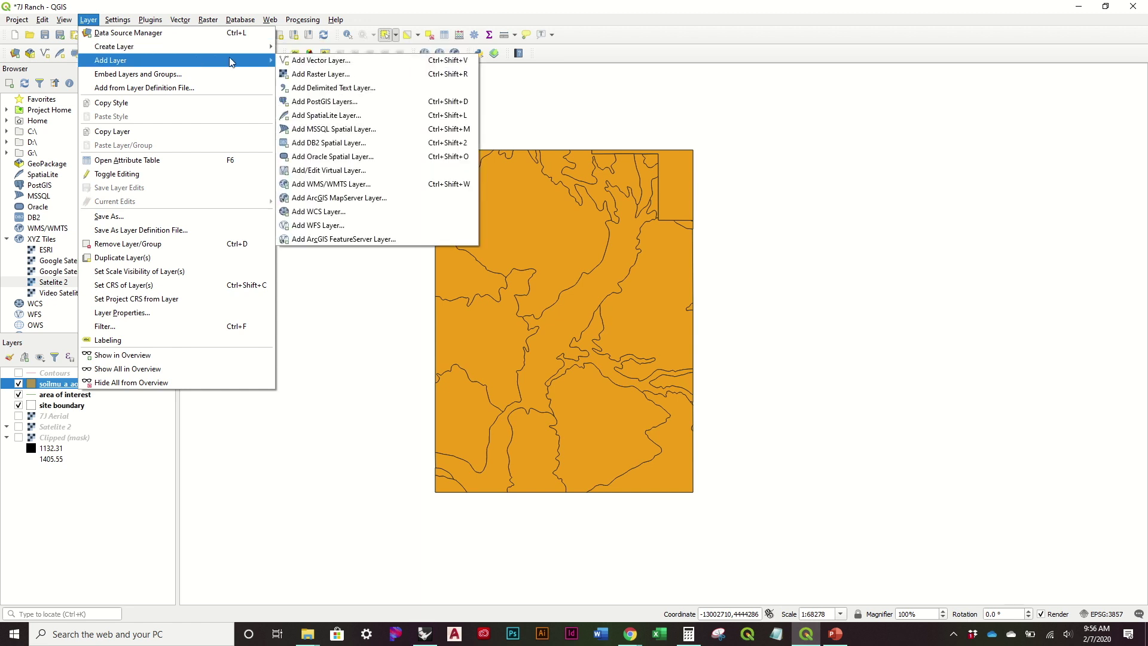
{"action": "left_click", "coordinate": [347, 93]}
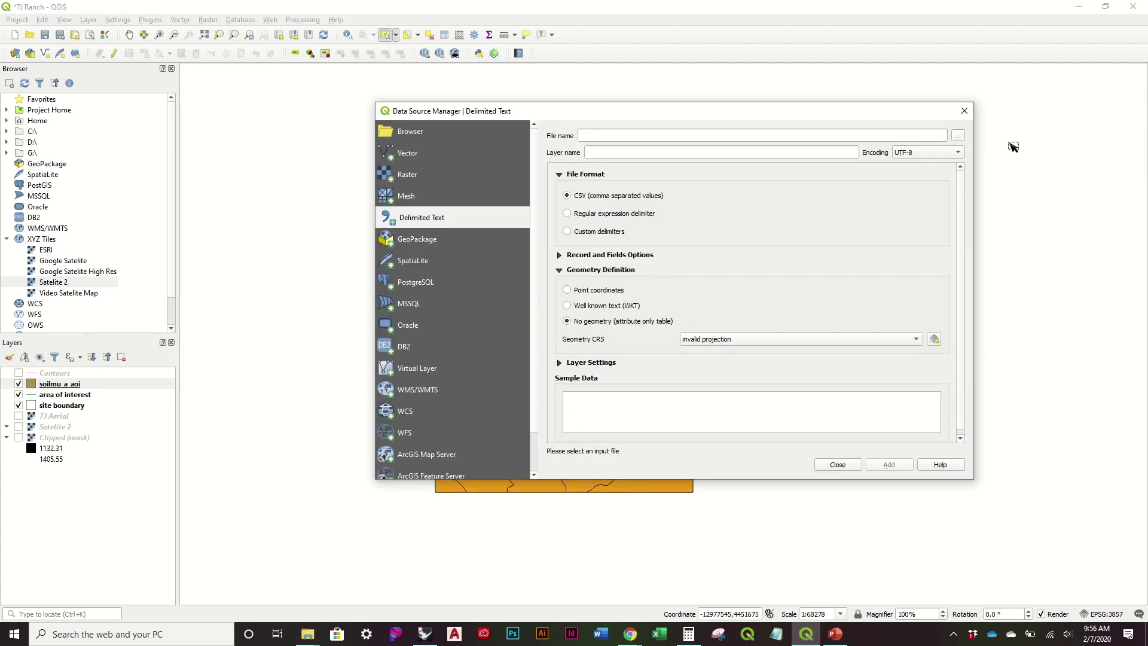
{"action": "left_click", "coordinate": [959, 136]}
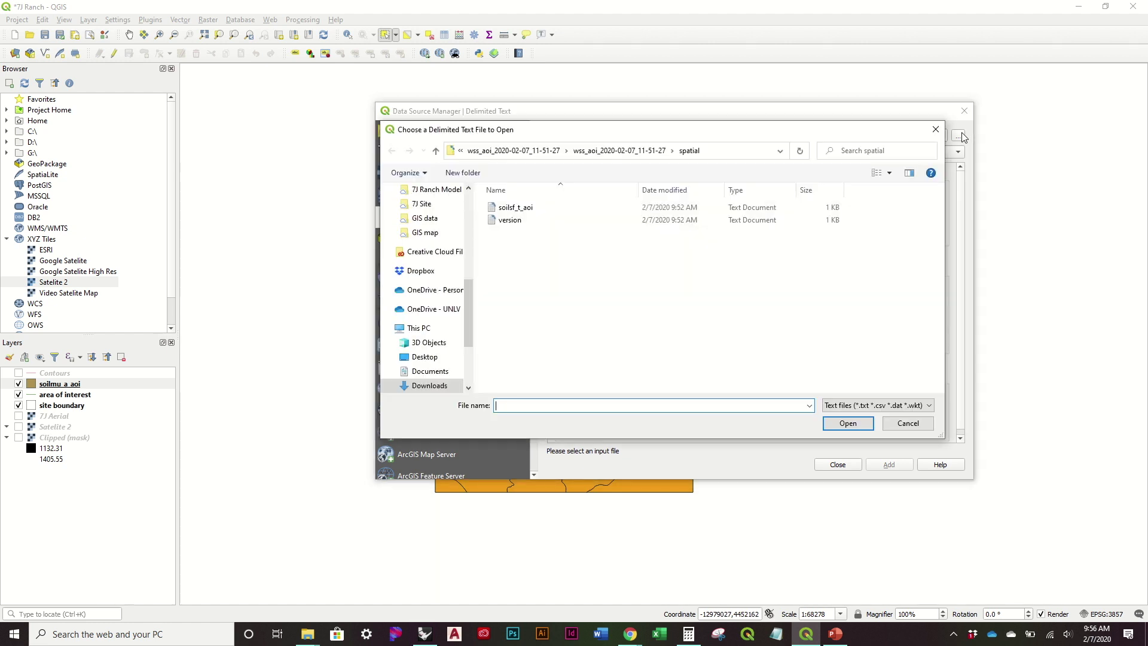
{"action": "left_click", "coordinate": [603, 151]}
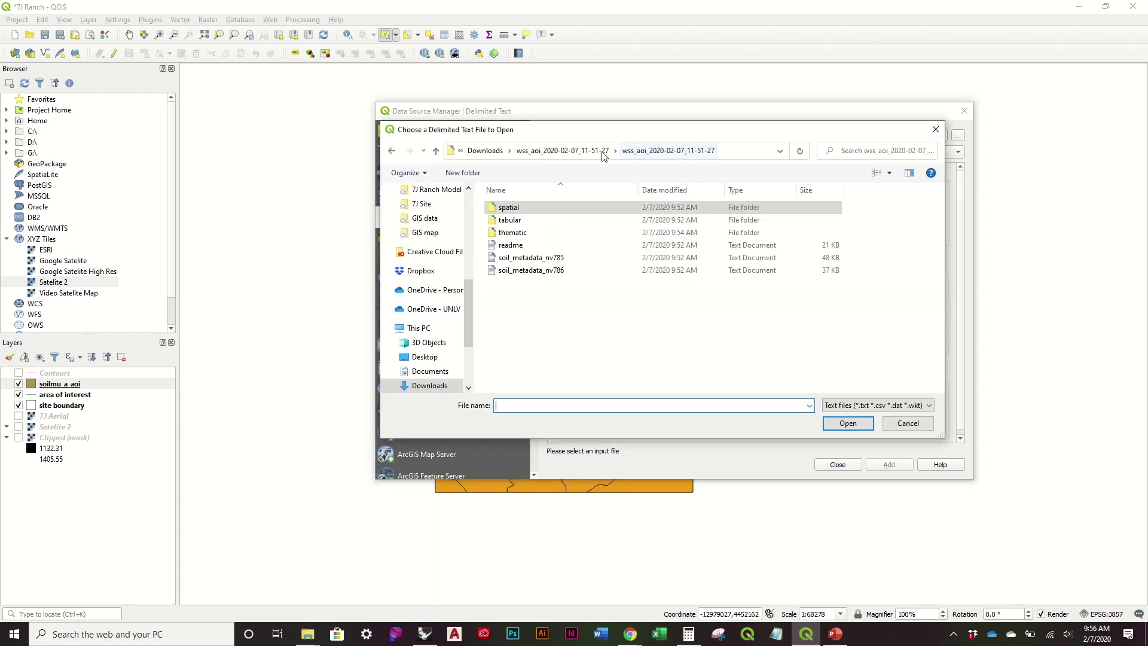
{"action": "double_click", "coordinate": [534, 238]}
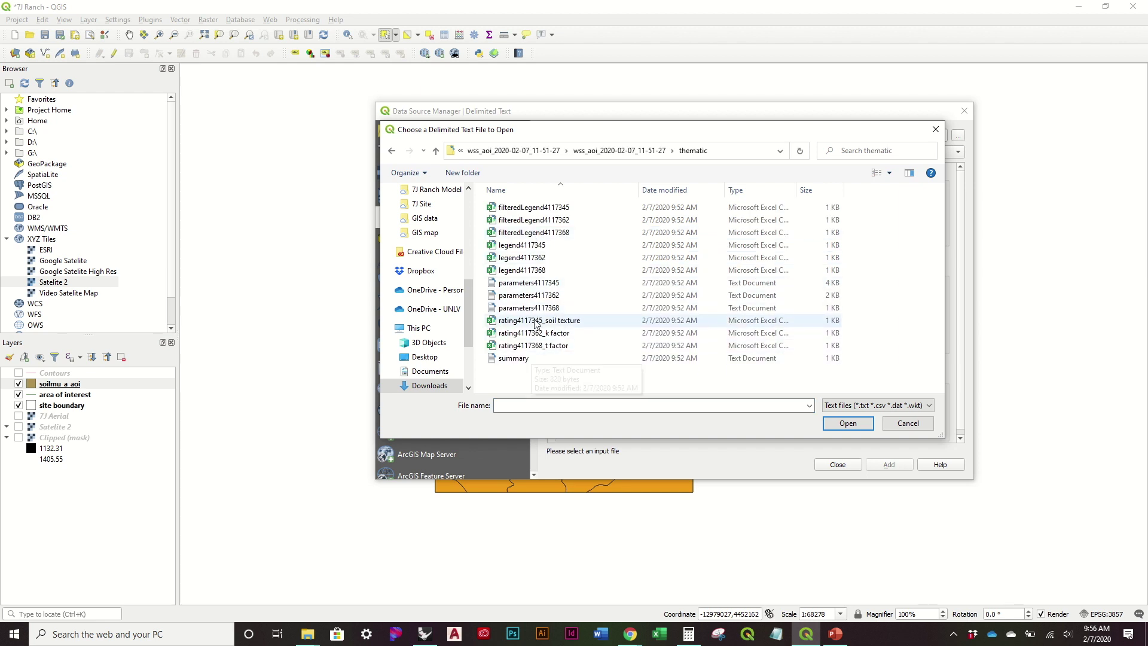
{"action": "left_click", "coordinate": [601, 326]}
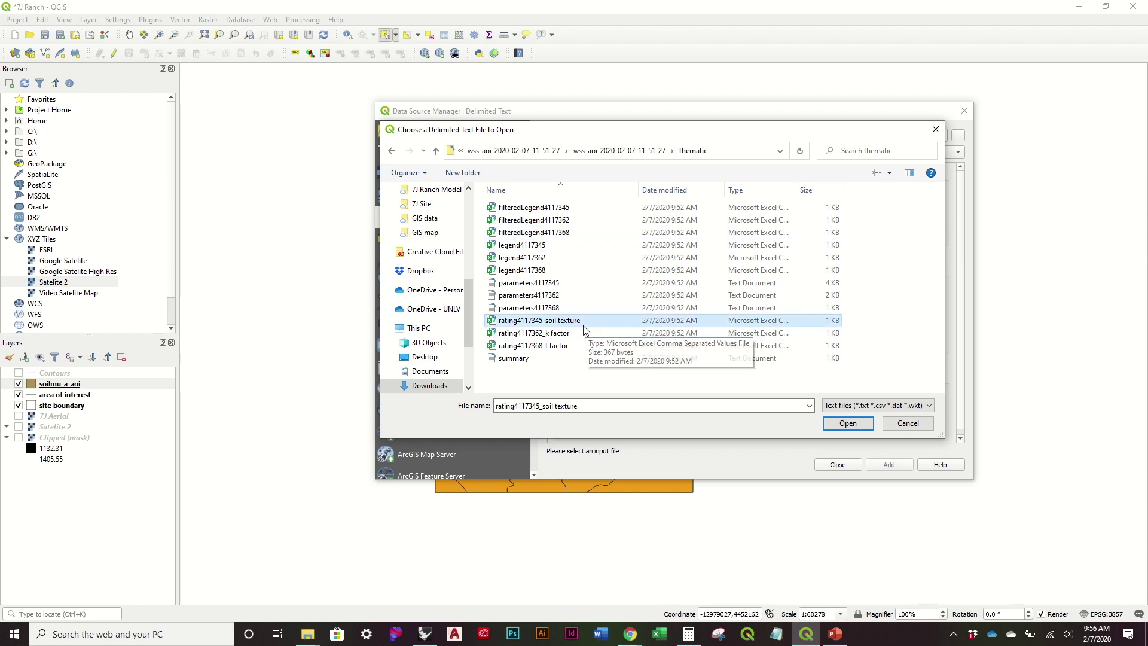
{"action": "left_click", "coordinate": [855, 425]}
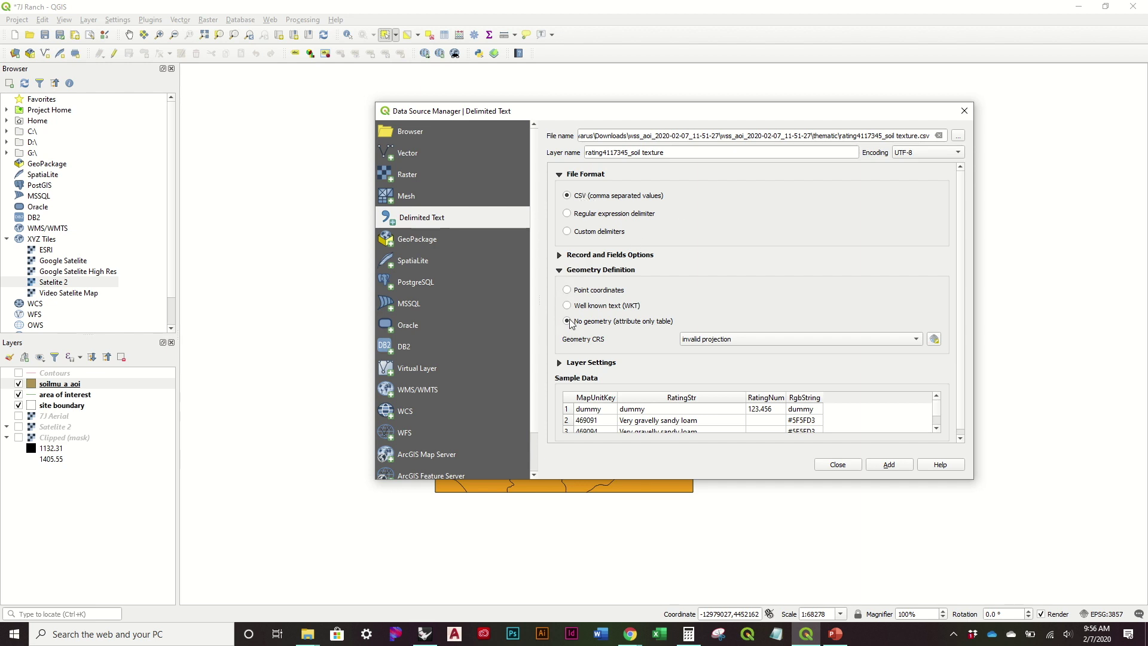
Add the soil texture rating as a CSV table with no geometry (attribute only) and close the Data Source Manager
{"action": "left_click", "coordinate": [567, 291]}
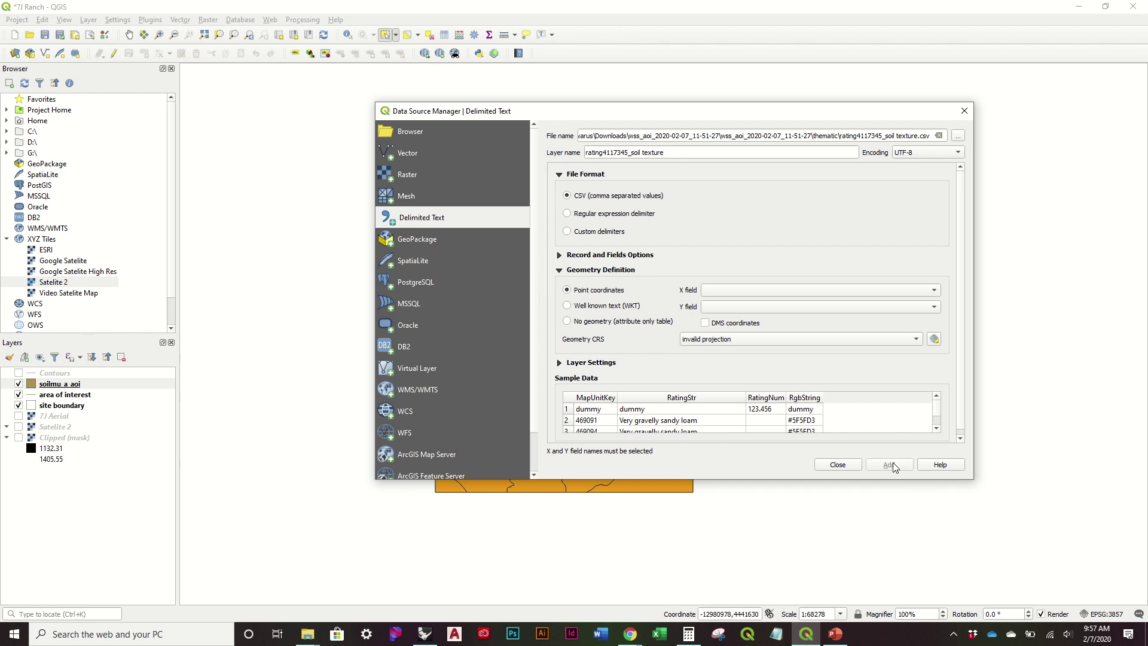
{"action": "left_click", "coordinate": [568, 323]}
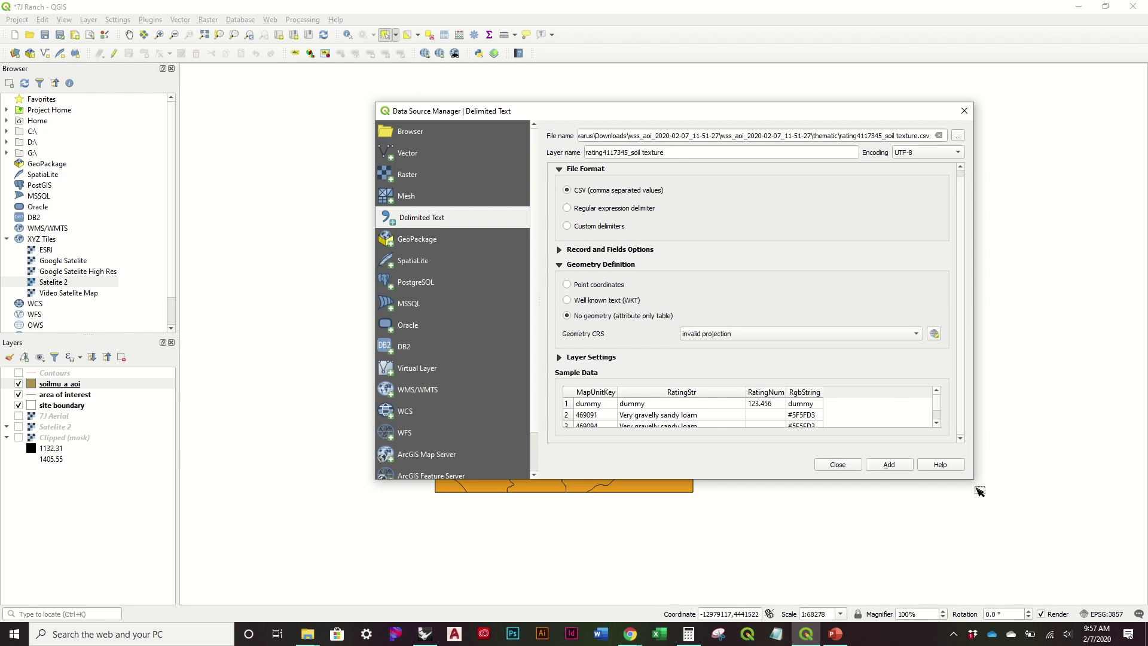
{"action": "left_click_drag", "start_coordinate": [973, 478], "coordinate": [1045, 614]}
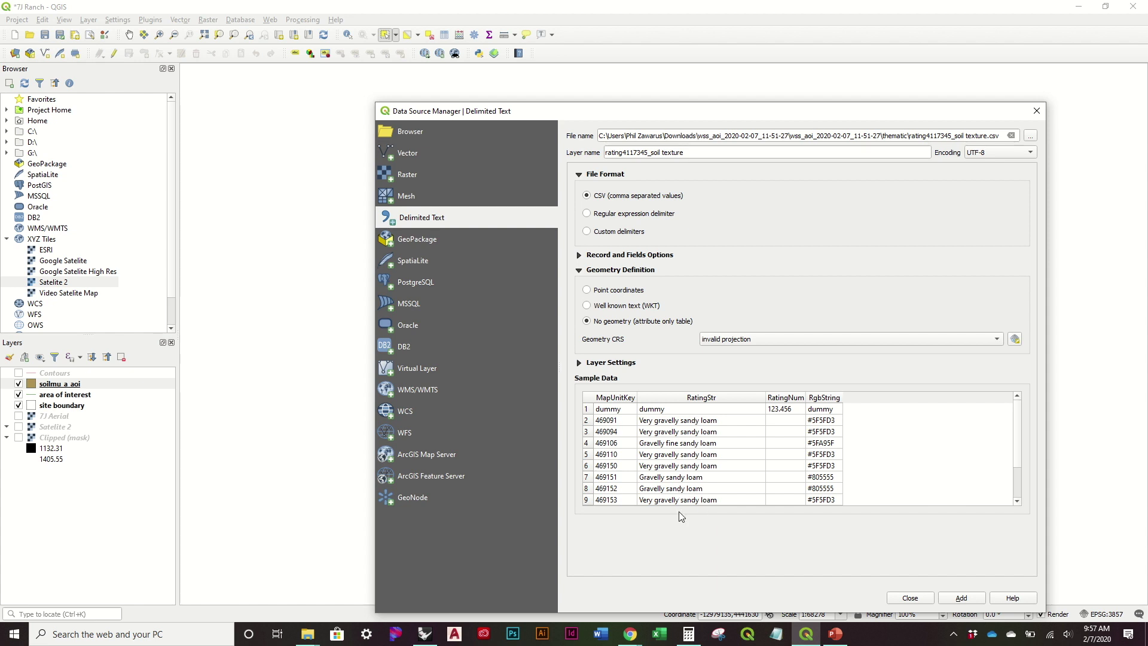
{"action": "left_click_drag", "start_coordinate": [814, 115], "coordinate": [756, 58]}
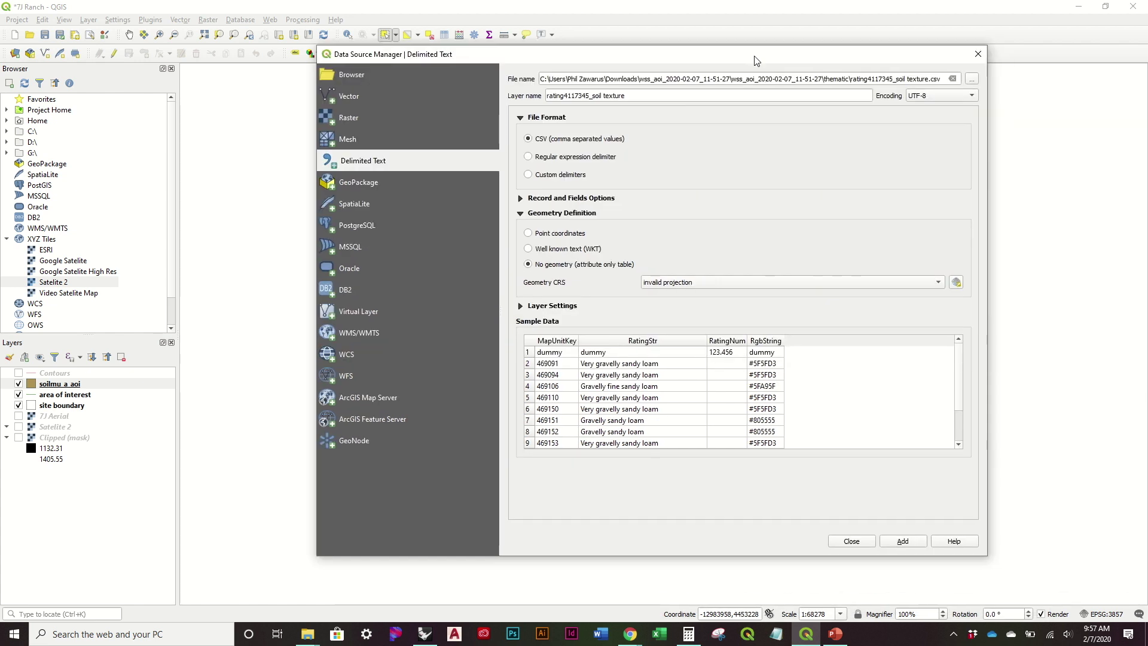
{"action": "left_click", "coordinate": [902, 541]}
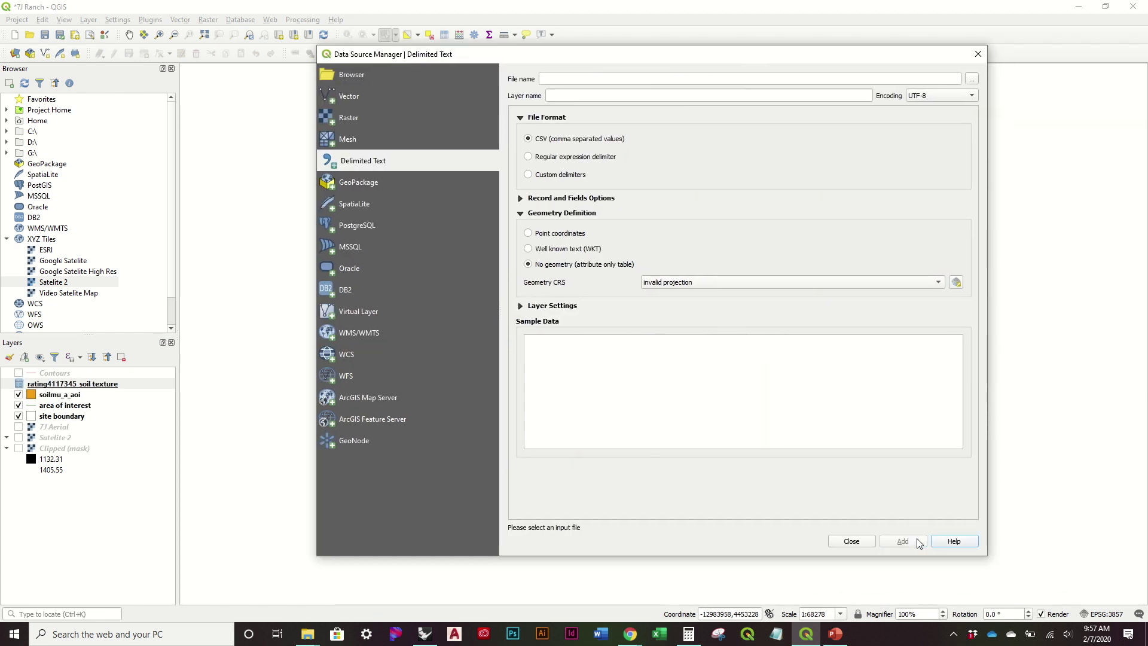
{"action": "left_click", "coordinate": [852, 541]}
View the attribute table of the rating4117345_soil texture layer, checking its MapUnitKey, RatingStr and RgbString fields
{"action": "left_click", "coordinate": [51, 395]}
{"action": "left_click", "coordinate": [52, 386]}
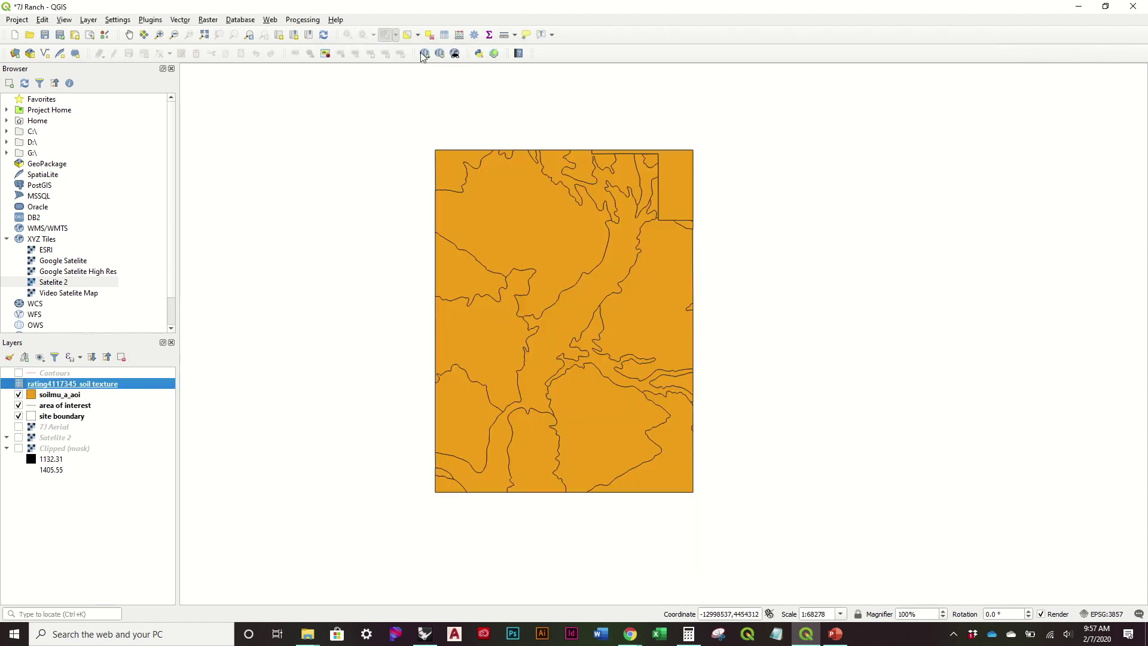
{"action": "left_click", "coordinate": [444, 34]}
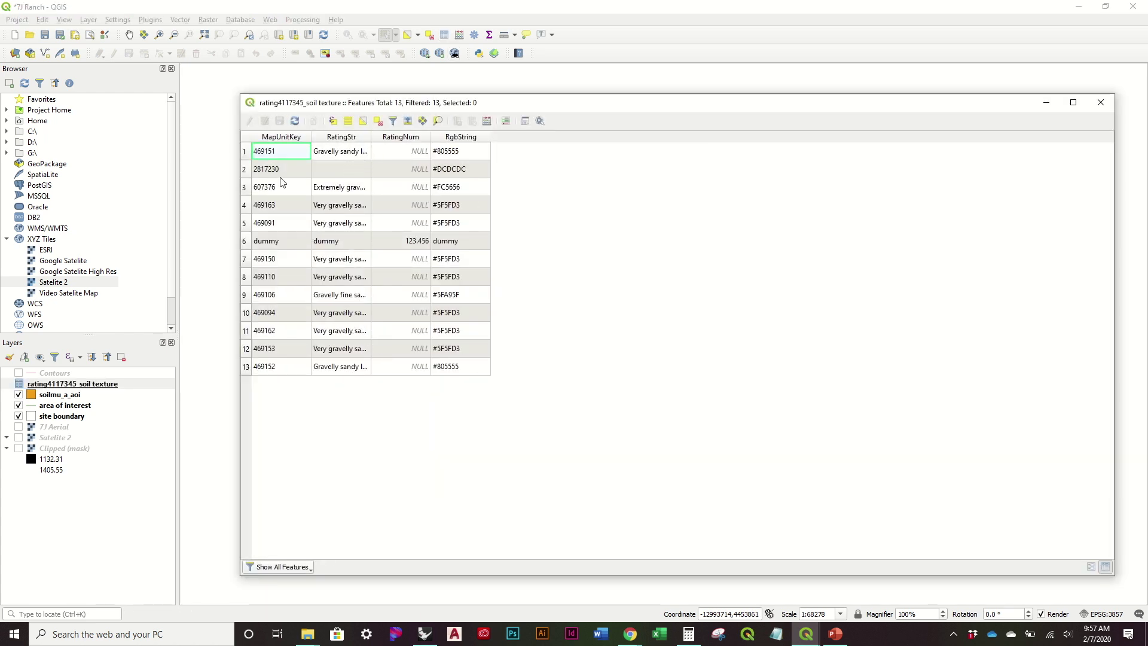
{"action": "left_click", "coordinate": [301, 172]}
{"action": "left_click", "coordinate": [458, 170]}
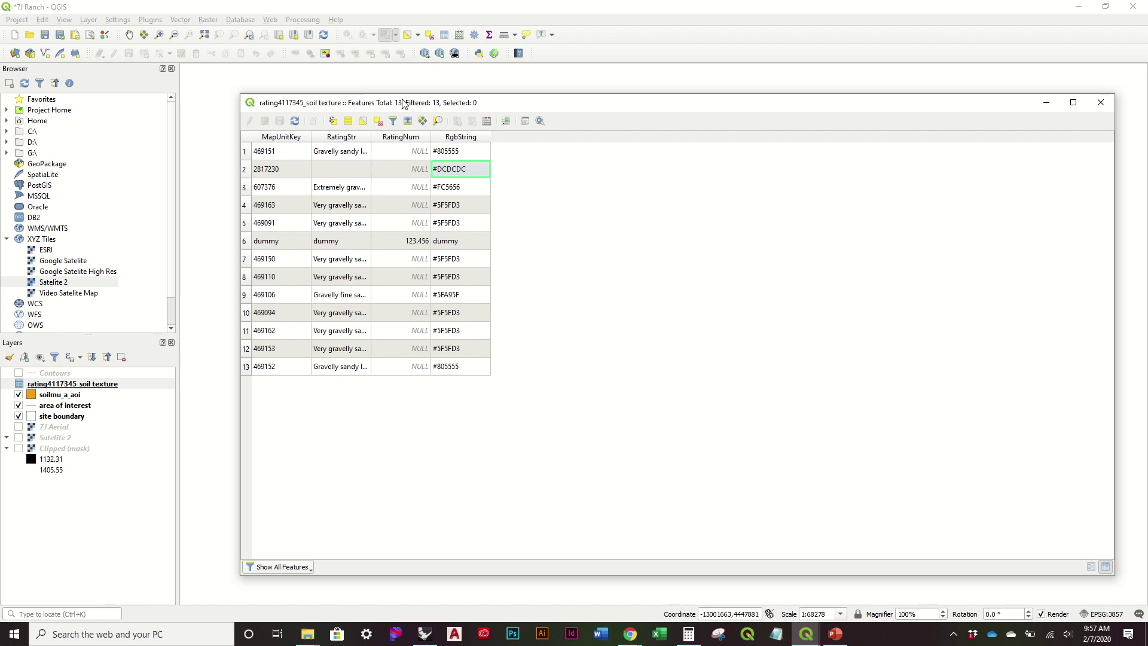
{"action": "left_click_drag", "start_coordinate": [355, 103], "coordinate": [487, 97]}
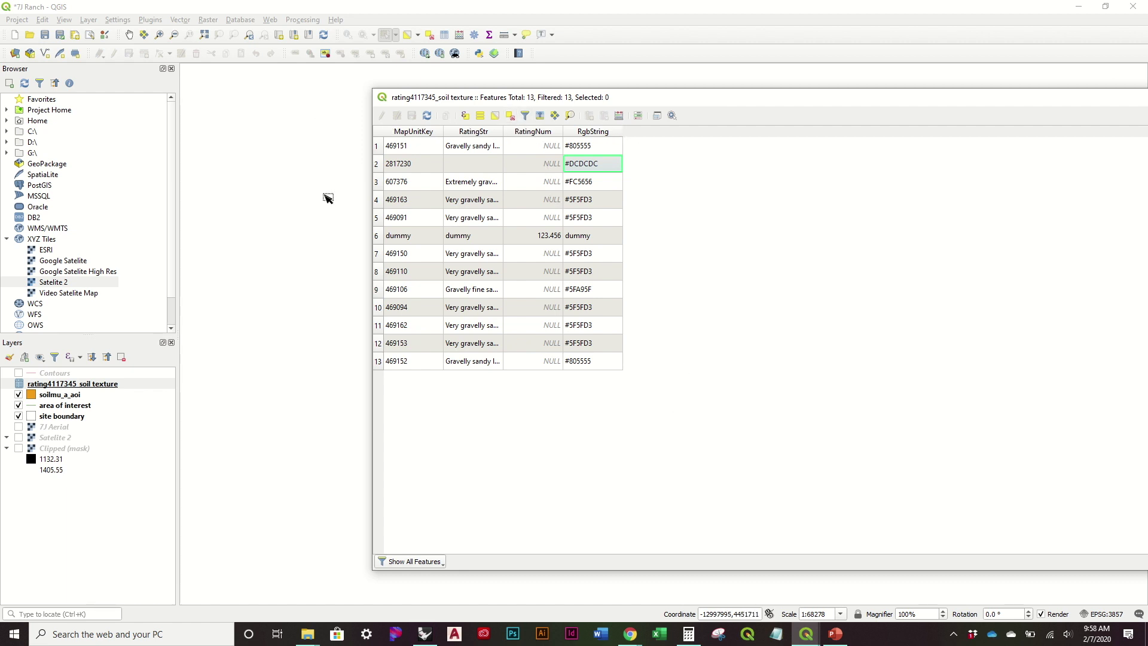
{"action": "left_click", "coordinate": [102, 397]}
{"action": "double_click", "coordinate": [101, 397]}
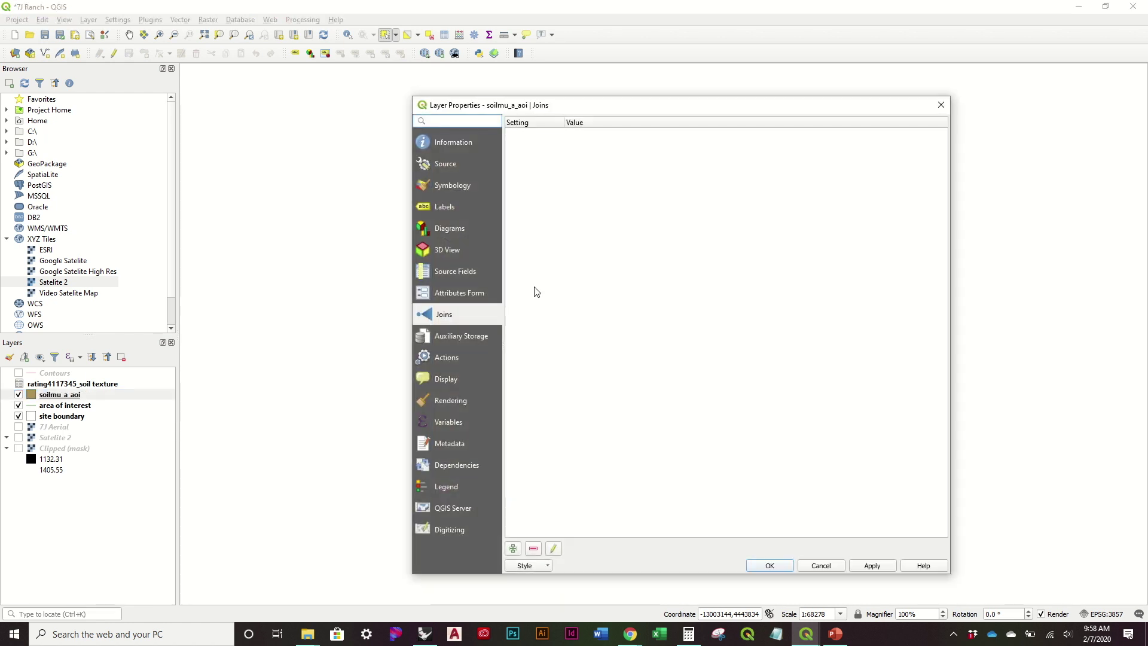
{"action": "left_click", "coordinate": [834, 567]}
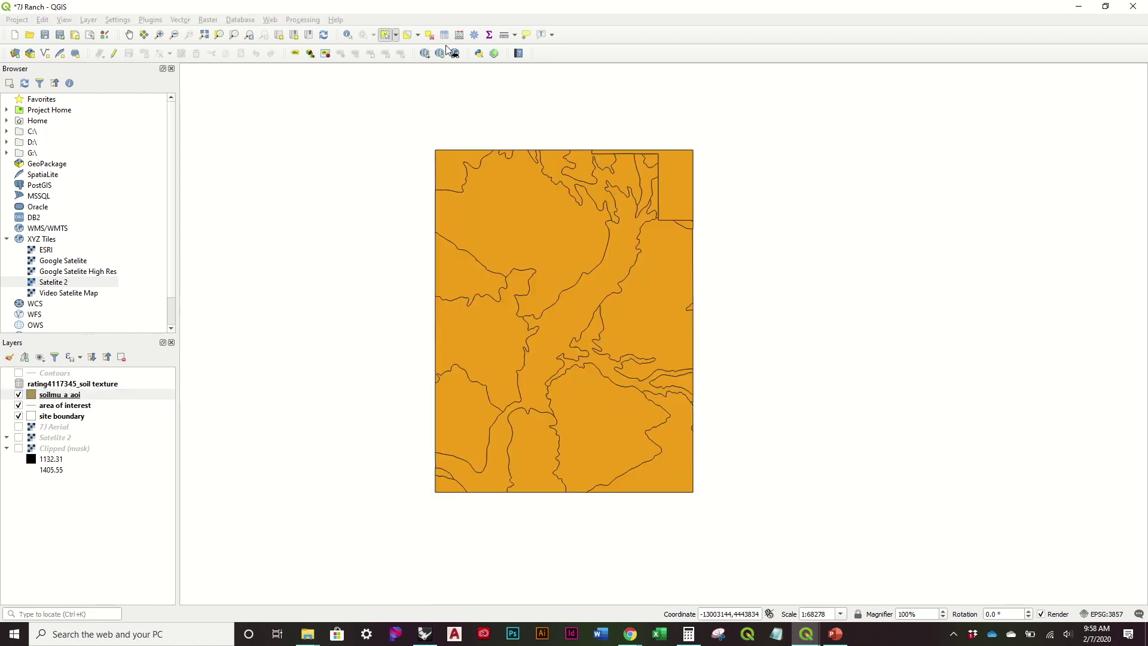
Compare the MUKEY field in soilmu_a_aoi's attribute table with the MapUnitKey field in the soil texture rating table, closing each table
{"action": "left_click", "coordinate": [448, 35]}
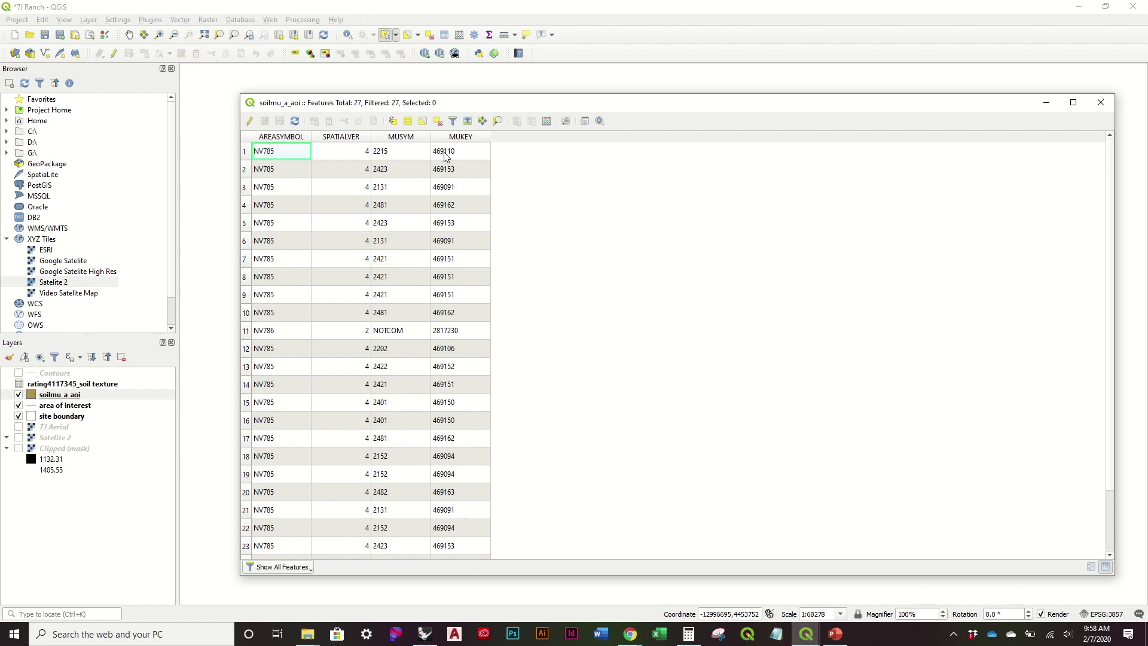
{"action": "left_click", "coordinate": [1099, 103]}
{"action": "left_click", "coordinate": [87, 385]}
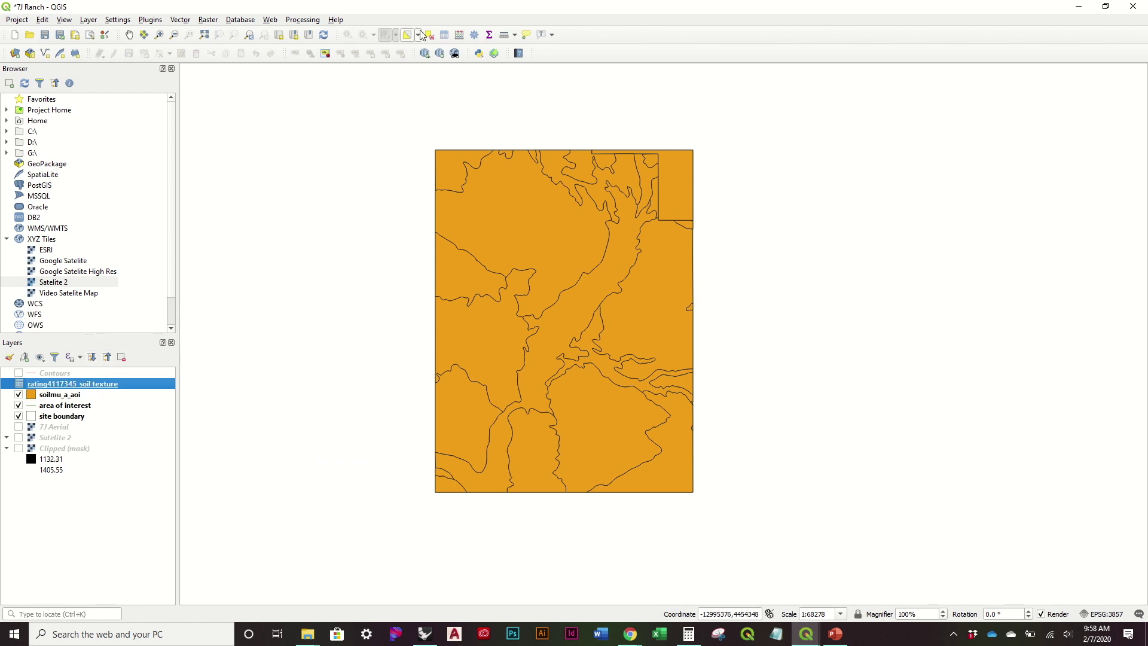
{"action": "left_click", "coordinate": [444, 35]}
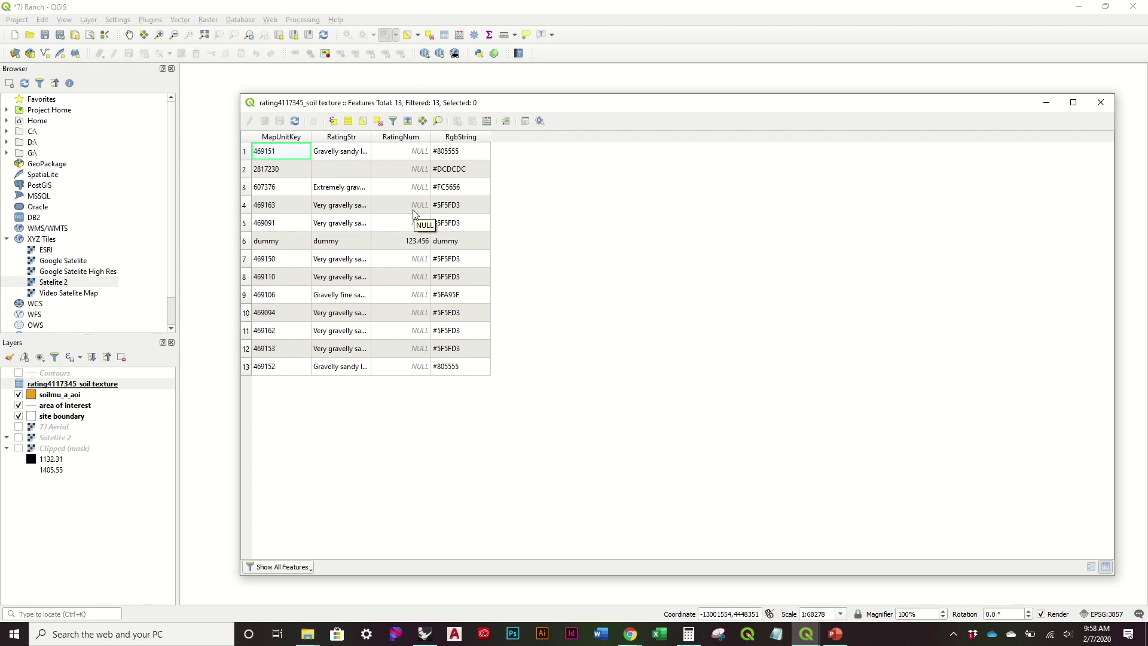
{"action": "left_click", "coordinate": [1101, 103]}
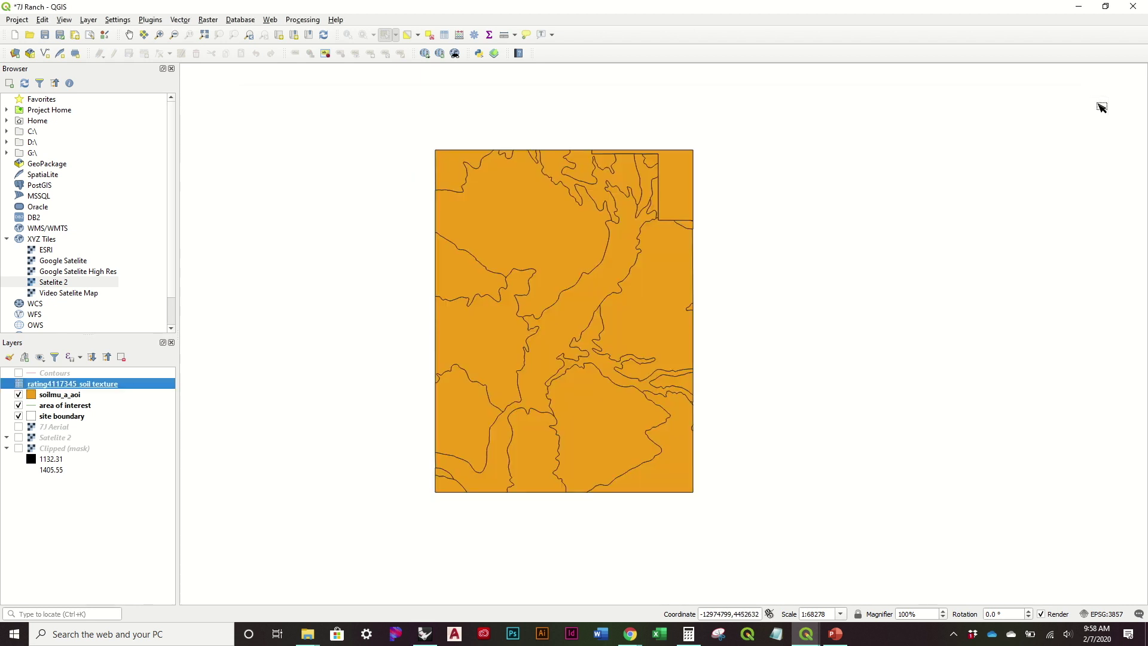
Add a vector join to soilmu_a_aoi with join layer rating4117345_soil texture, join field MapUnitKey and target field MUKEY
{"action": "left_click", "coordinate": [126, 398]}
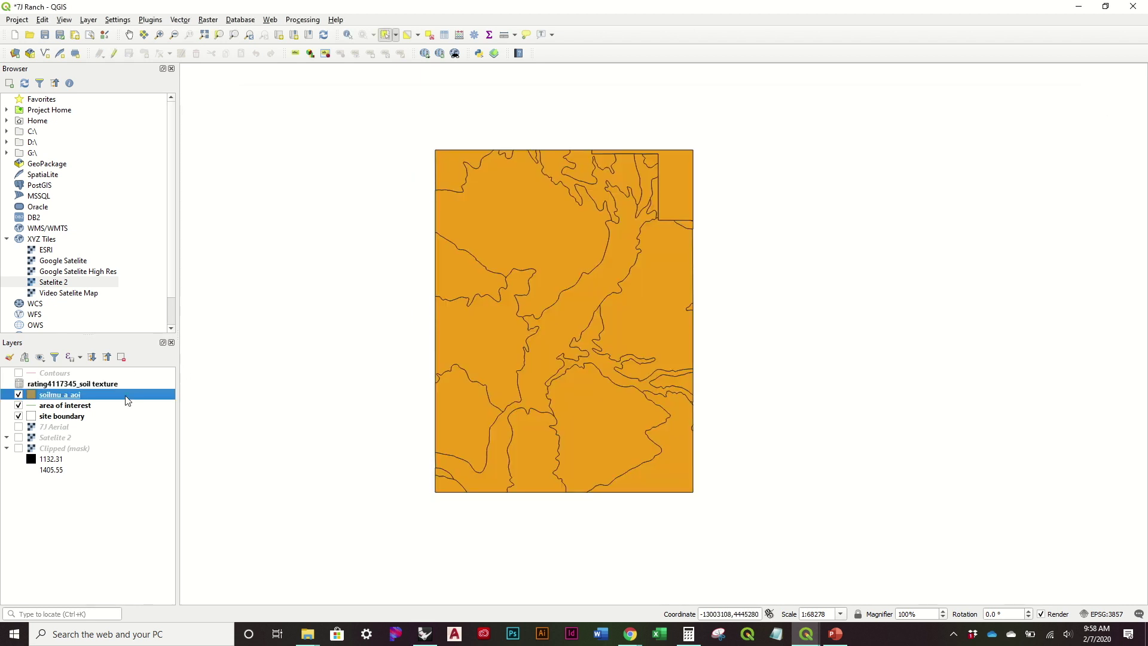
{"action": "double_click", "coordinate": [50, 397]}
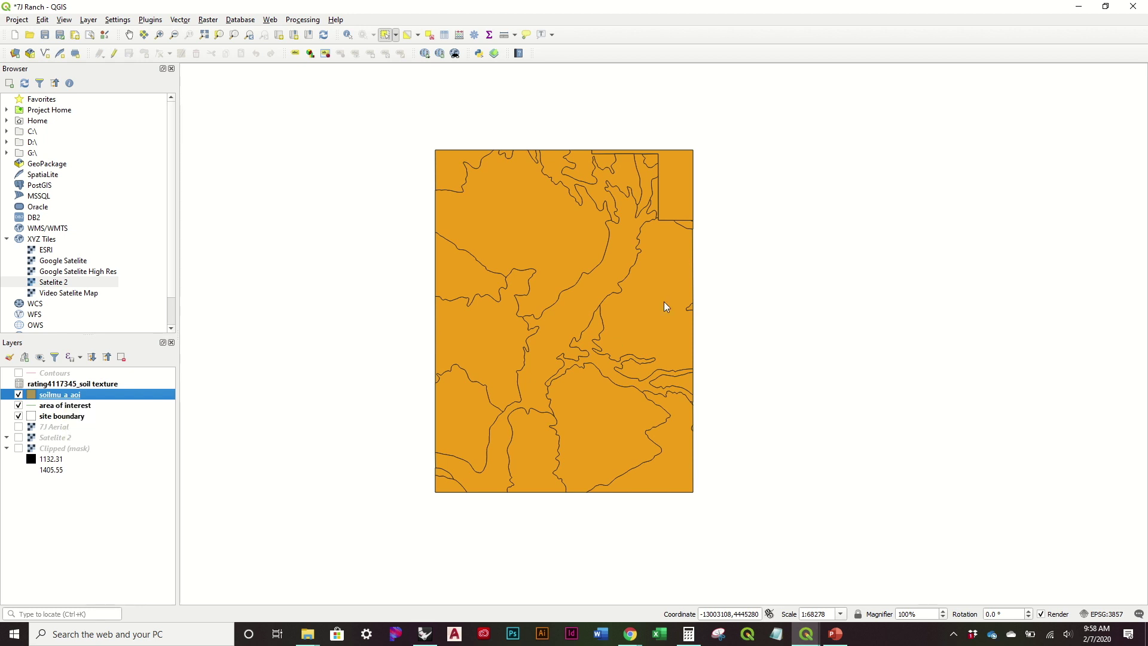
{"action": "left_click_drag", "start_coordinate": [589, 107], "coordinate": [831, 74]}
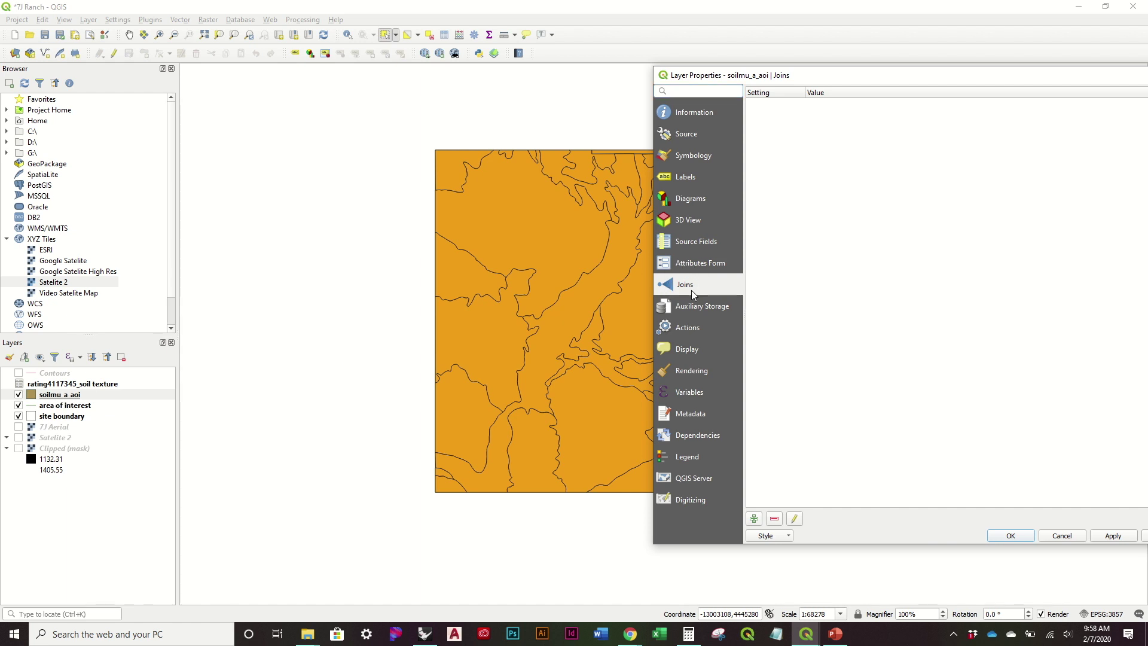
{"action": "left_click_drag", "start_coordinate": [744, 71], "coordinate": [605, 57]}
{"action": "left_click", "coordinate": [617, 502]}
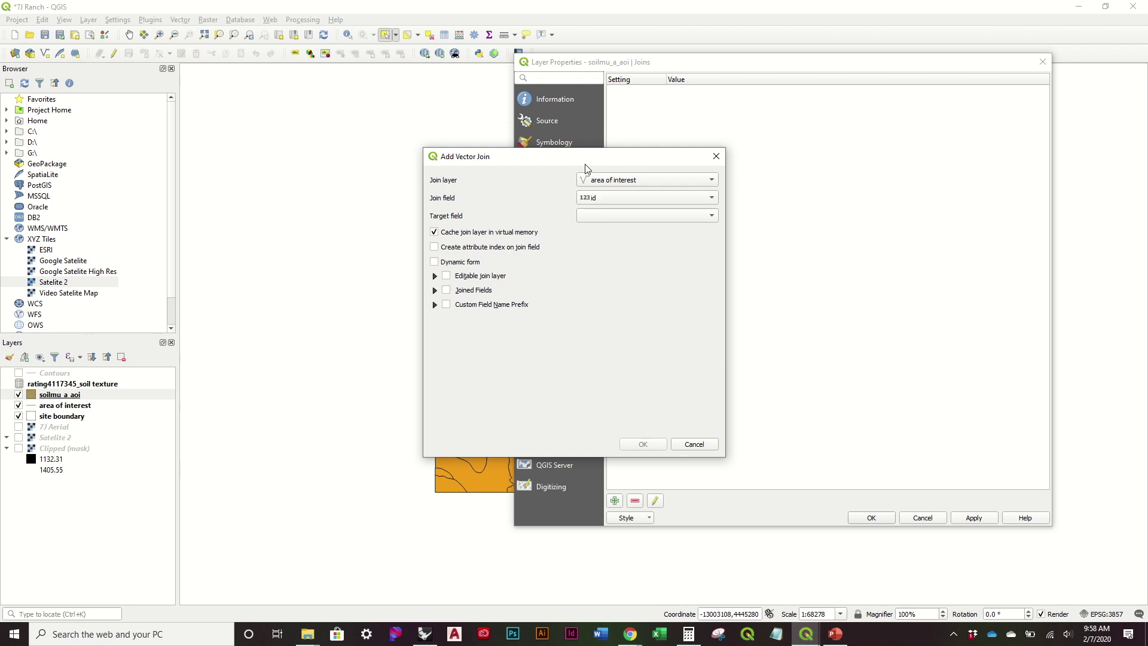
{"action": "left_click", "coordinate": [631, 178]}
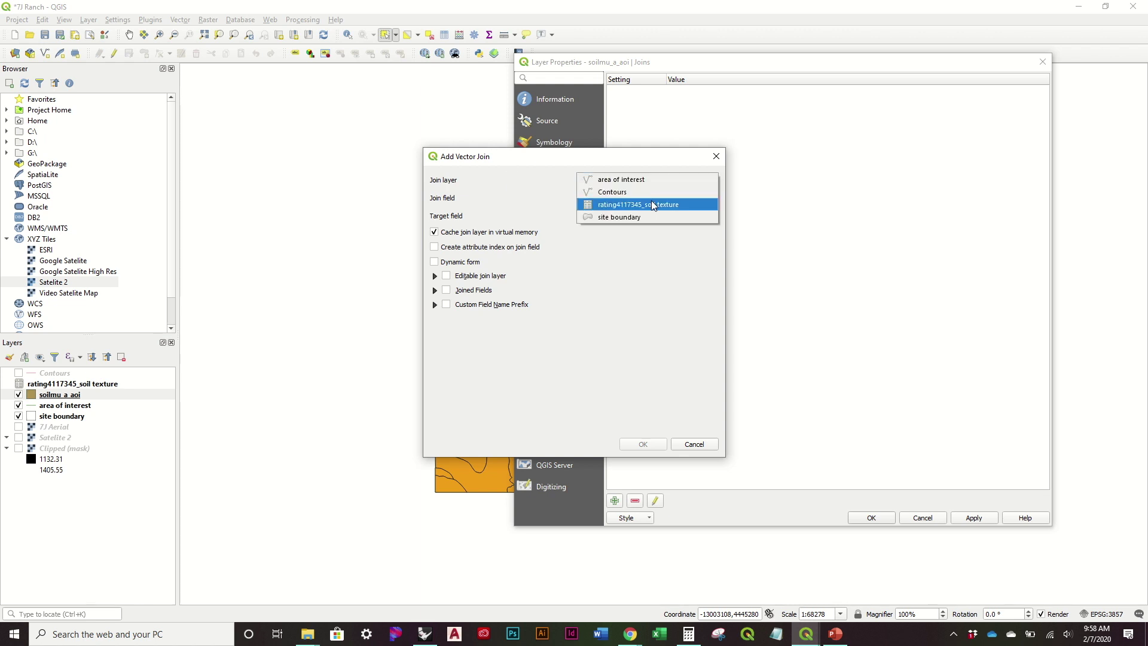
{"action": "left_click", "coordinate": [632, 206]}
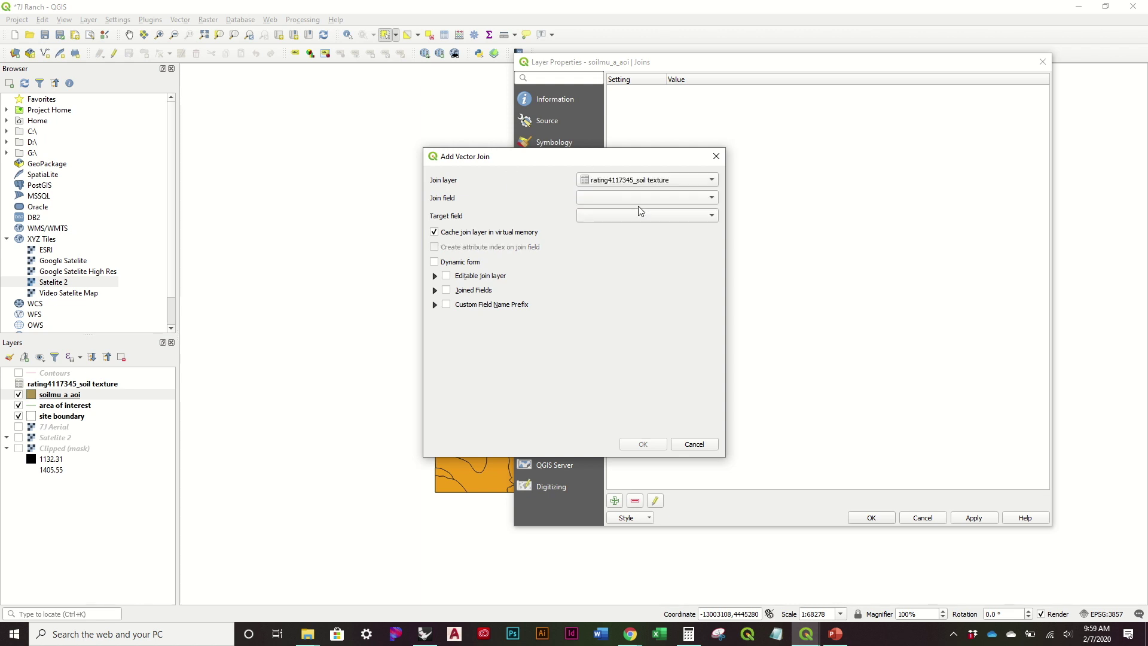
{"action": "left_click", "coordinate": [651, 194]}
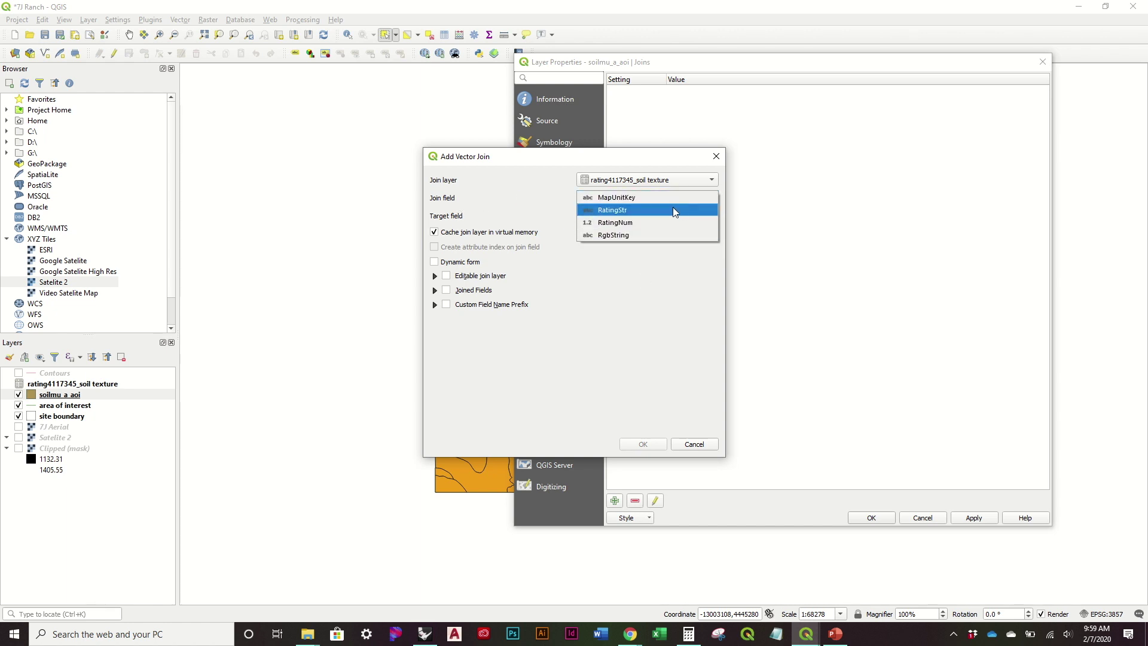
{"action": "left_click", "coordinate": [626, 199]}
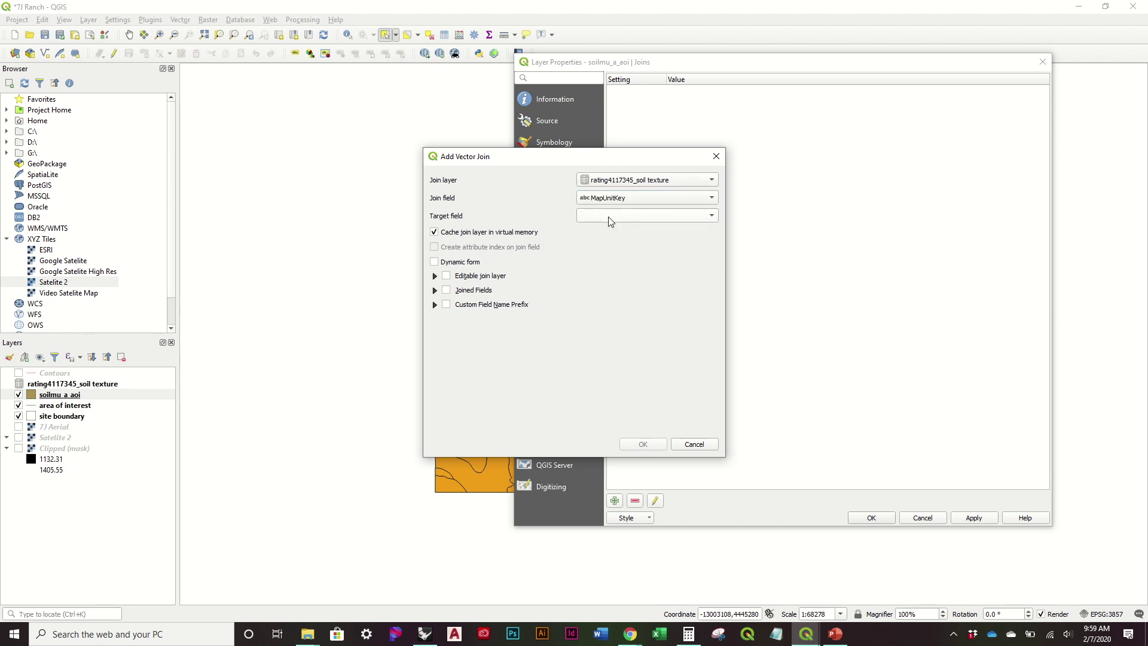
{"action": "left_click", "coordinate": [610, 220]}
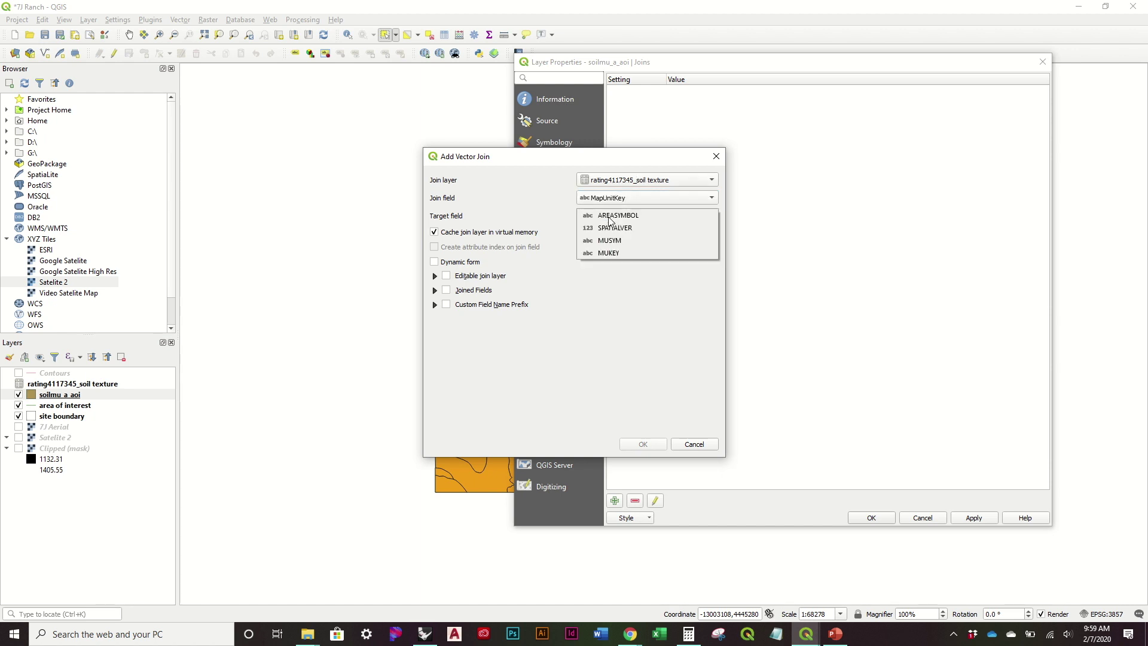
{"action": "left_click", "coordinate": [623, 253]}
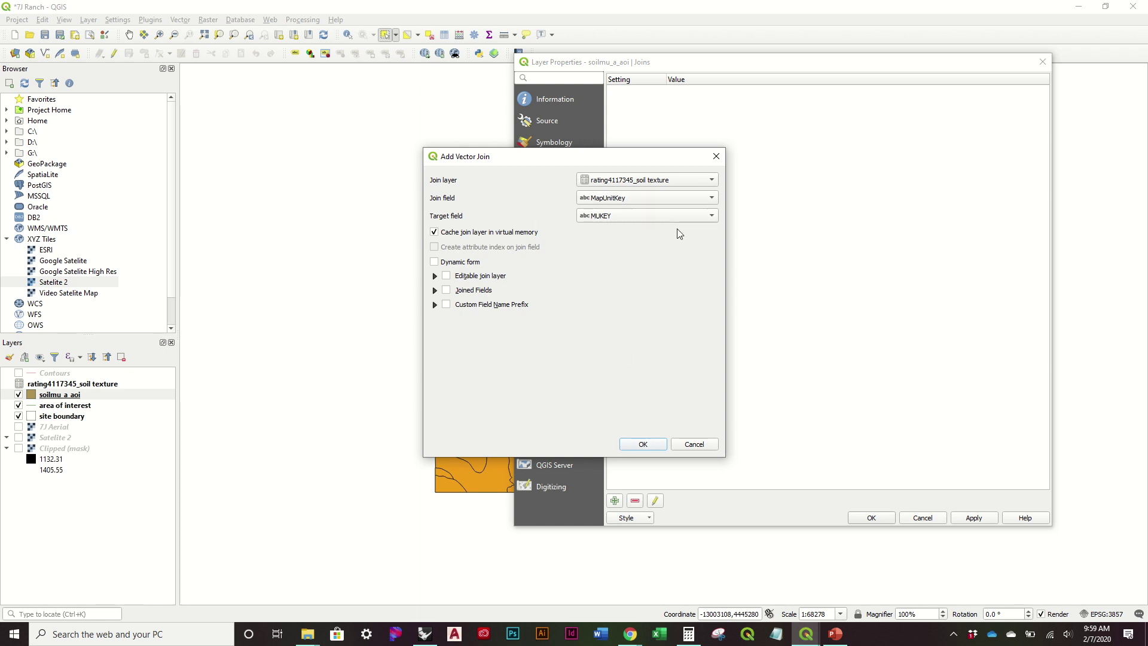
{"action": "left_click", "coordinate": [641, 445]}
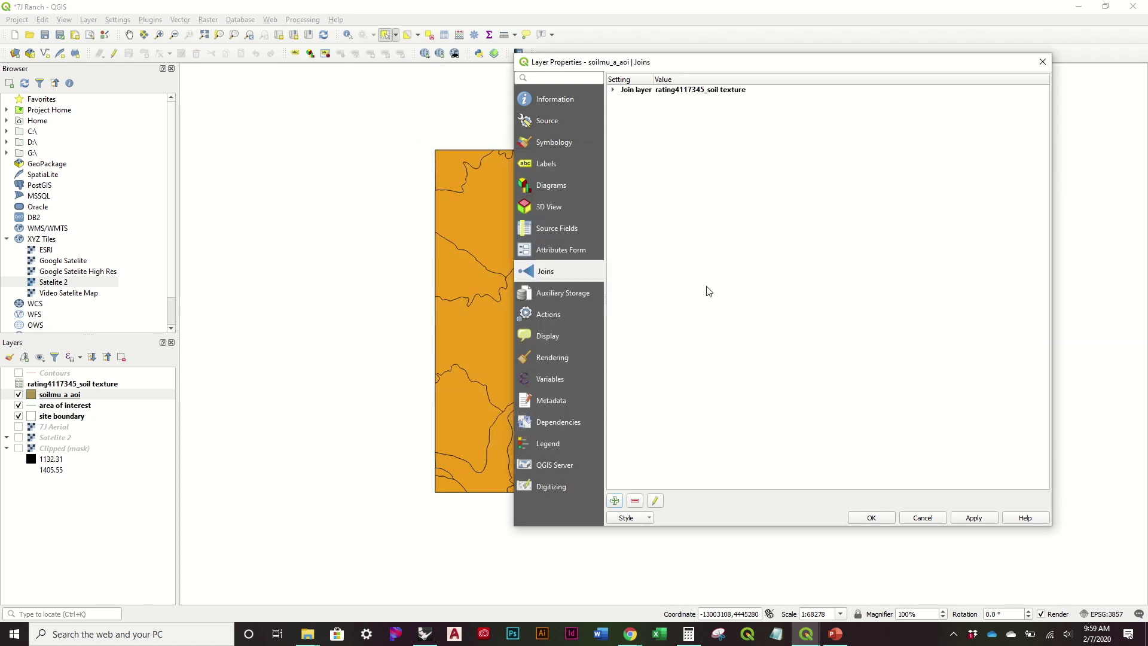
Apply the layer join and view the joined soil texture ratings in soilmu_a_aoi's attribute table, widening the RatingStr column
{"action": "left_click", "coordinate": [873, 517]}
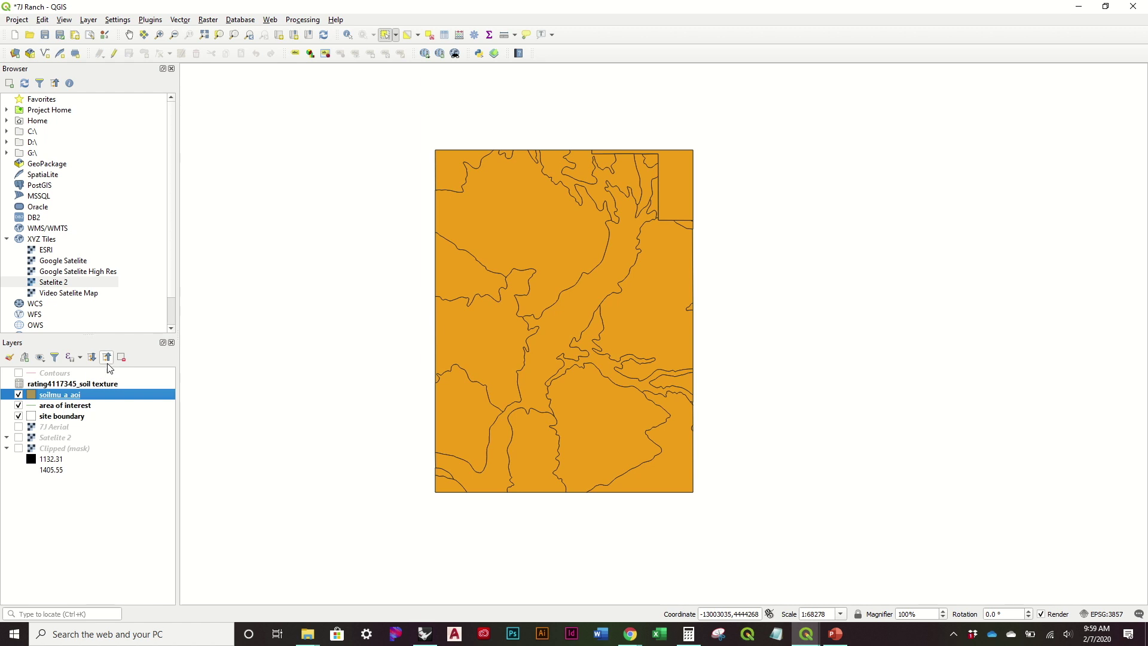
{"action": "left_click", "coordinate": [444, 35]}
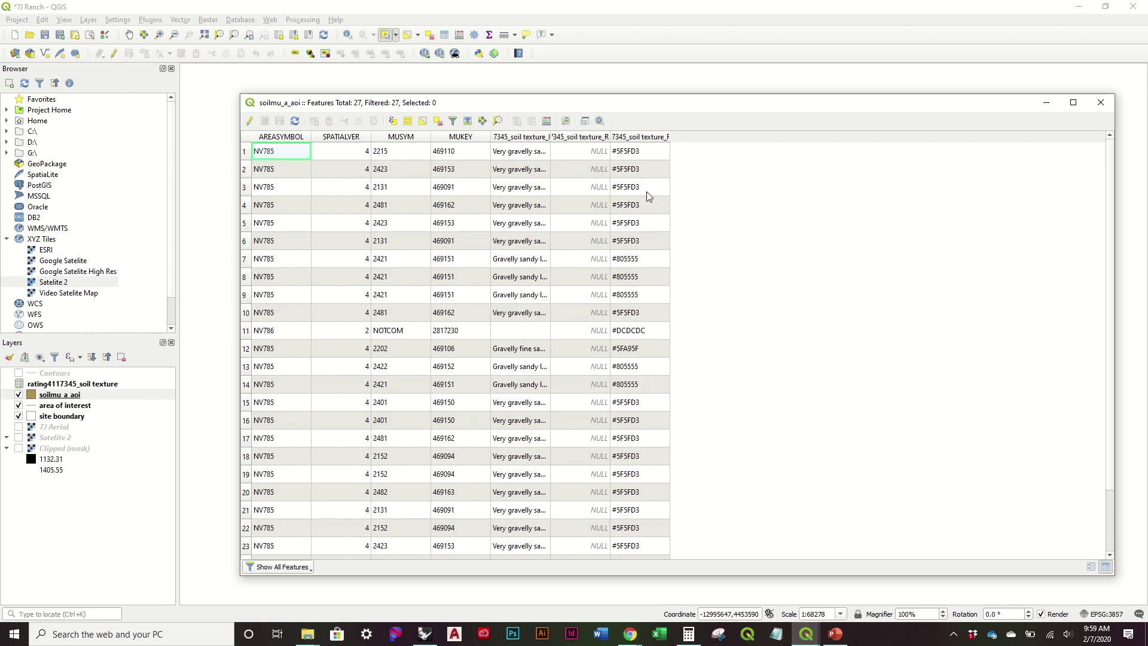
{"action": "double_click", "coordinate": [550, 134]}
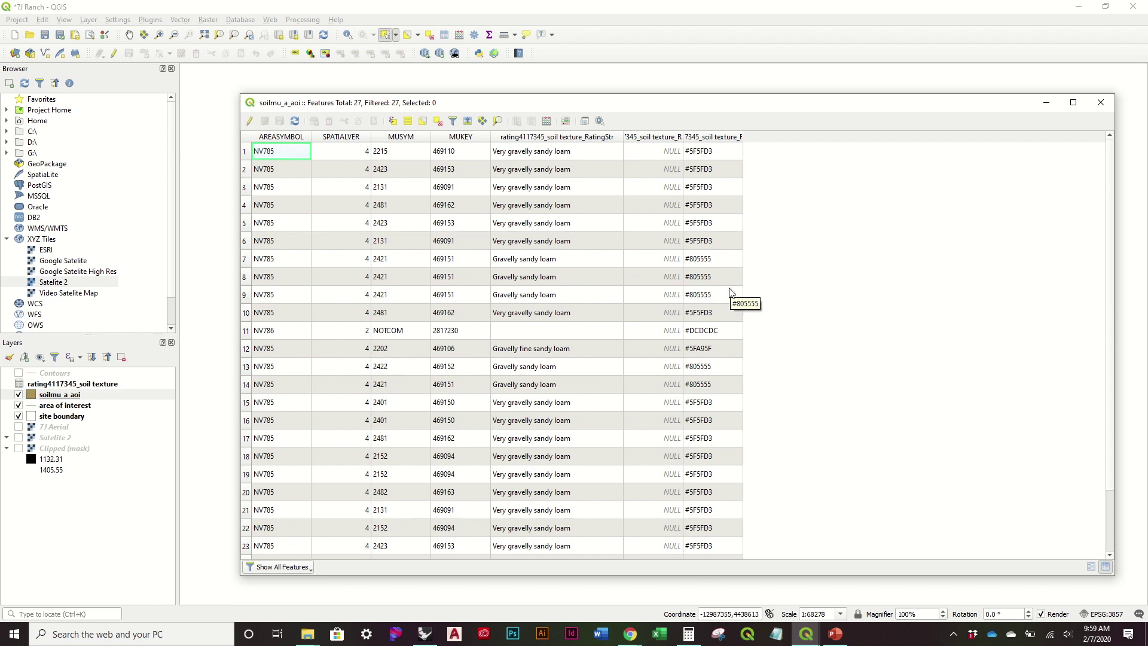
Make soilmu_a_aoi editable, widen the joined RatingNum column, and check which fields can be deleted without deleting any
{"action": "left_click", "coordinate": [249, 121]}
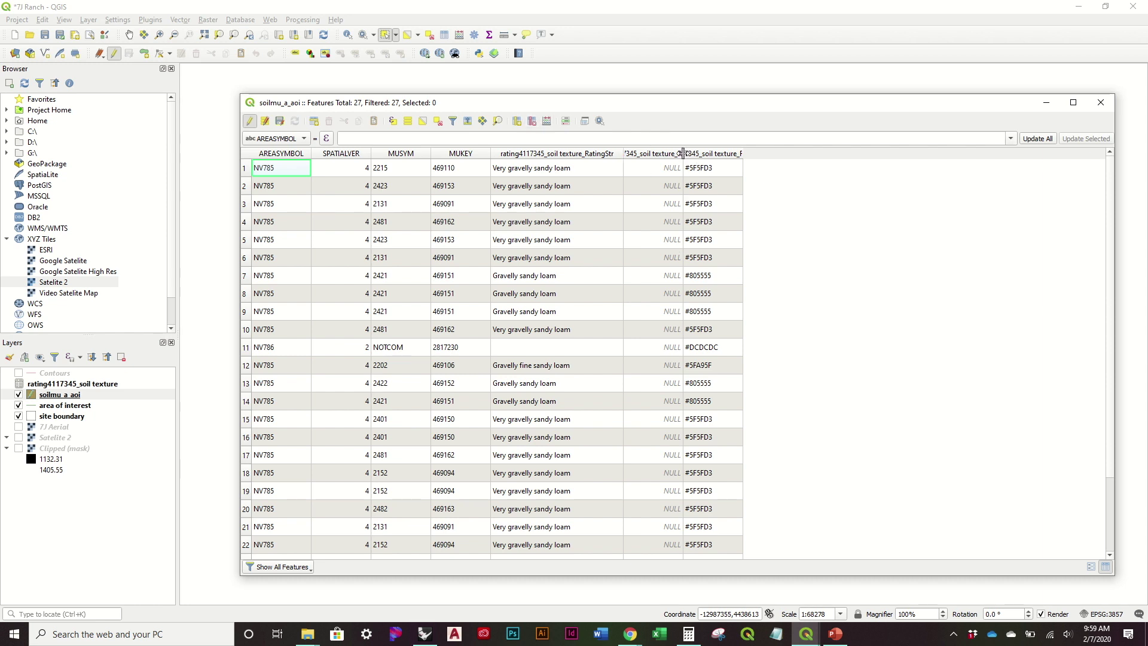
{"action": "left_click_drag", "start_coordinate": [682, 154], "coordinate": [774, 154]}
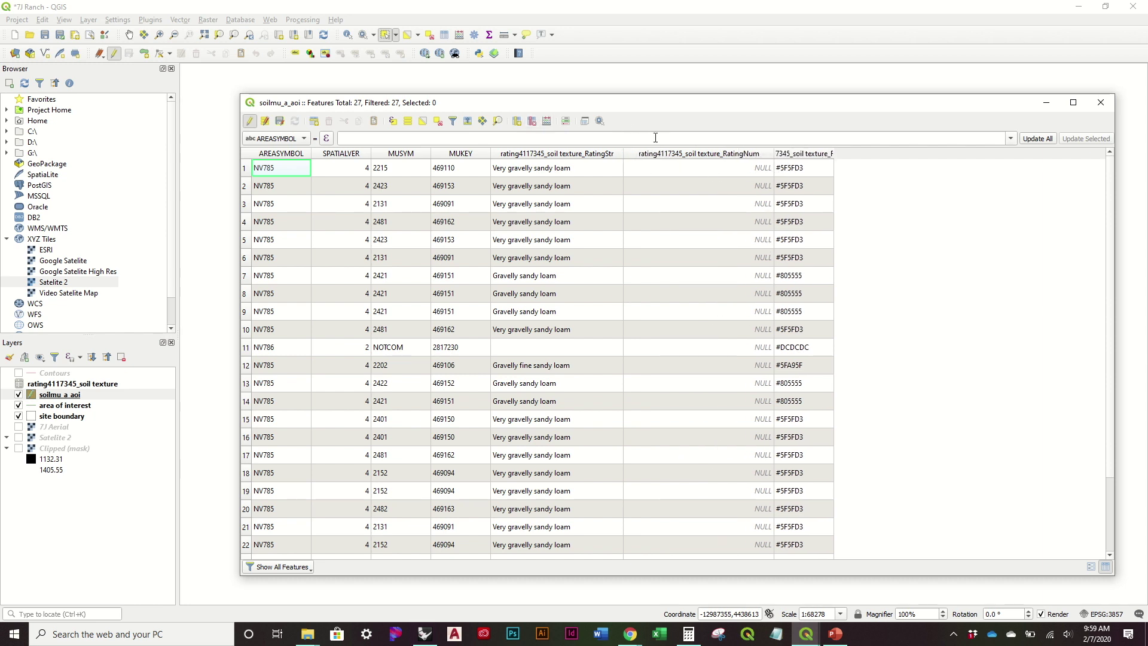
{"action": "left_click", "coordinate": [531, 121]}
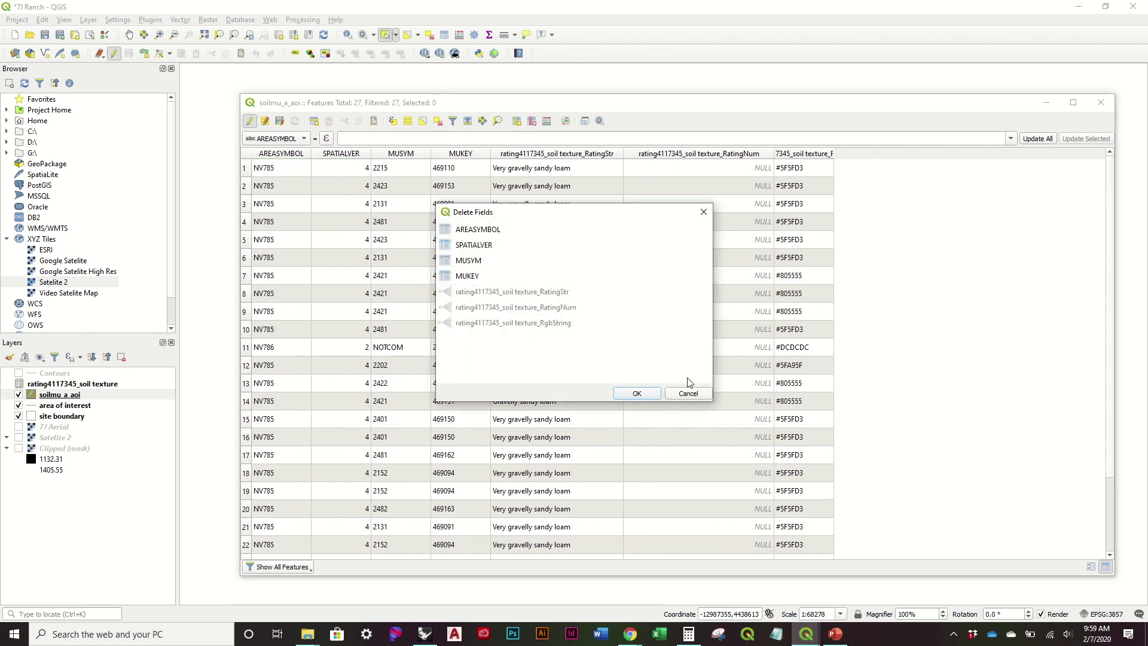
{"action": "left_click", "coordinate": [694, 395]}
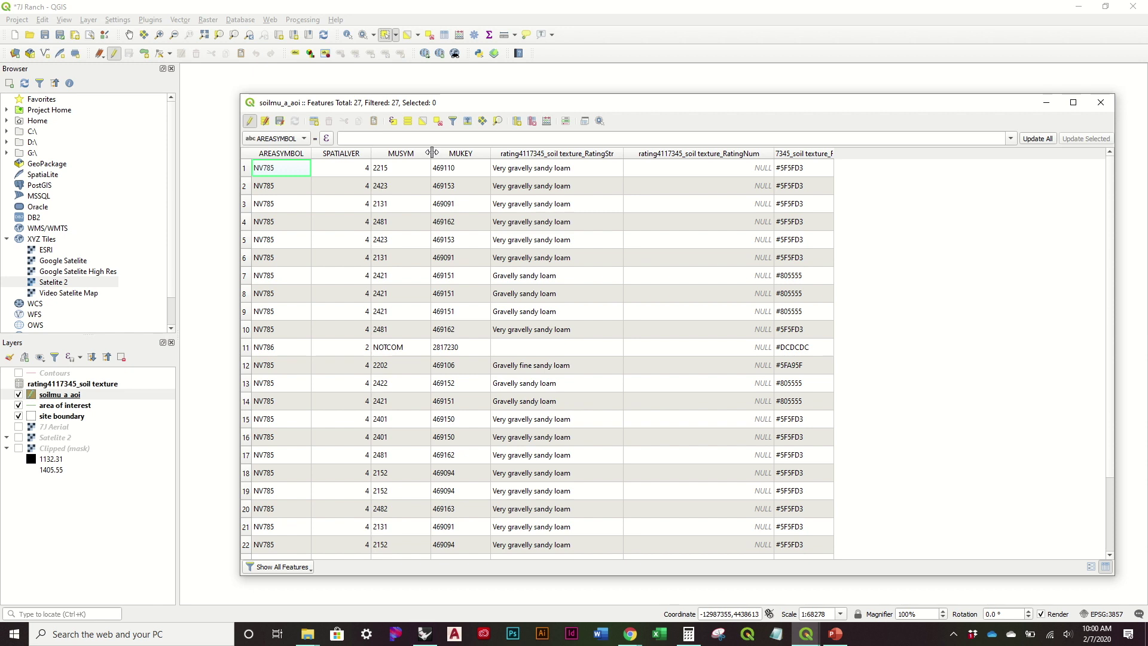
Sort the table by soil texture RatingStr, locate the NOTCOM map unit on the map, and delete that feature
{"action": "left_click", "coordinate": [555, 154]}
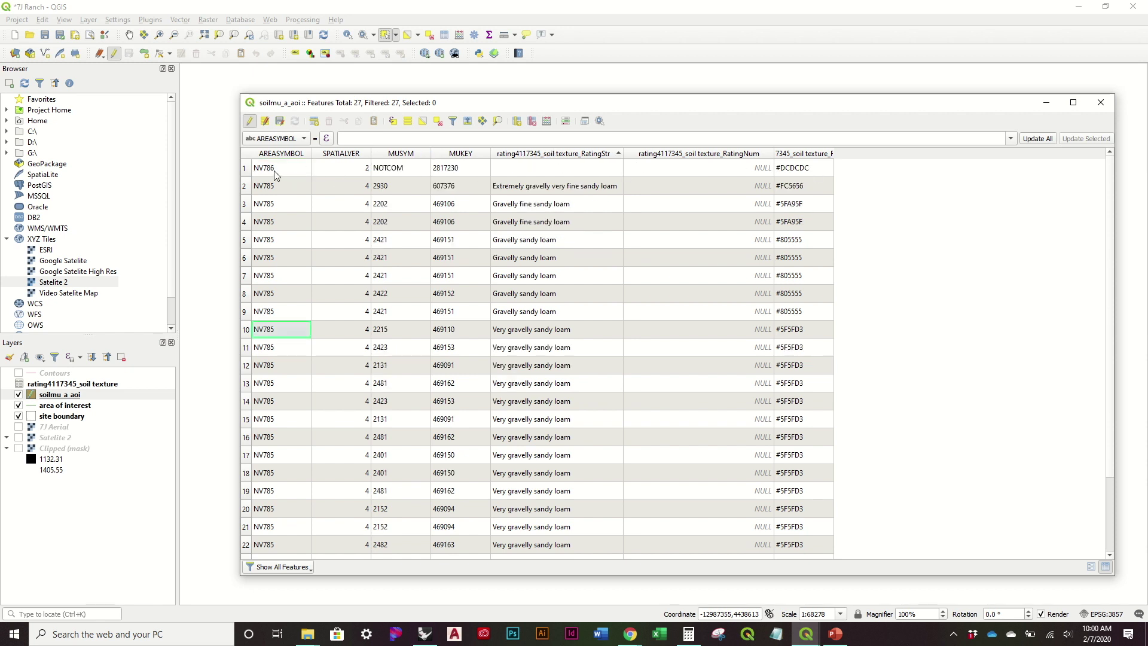
{"action": "double_click", "coordinate": [293, 163]}
{"action": "left_click_drag", "start_coordinate": [426, 107], "coordinate": [493, 445]}
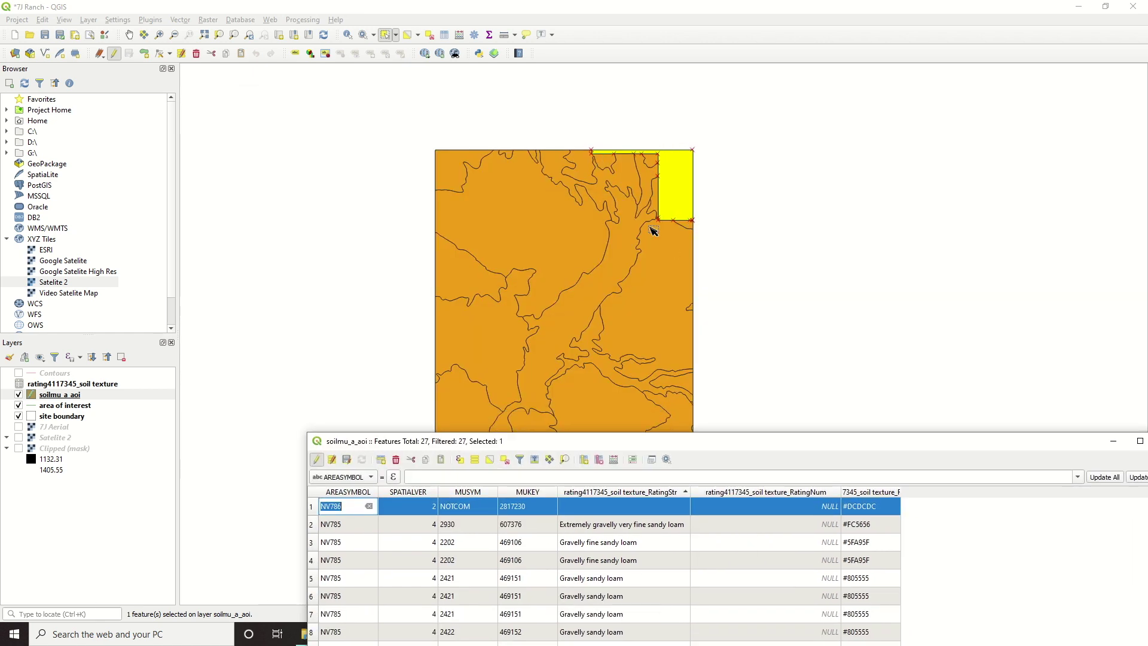
{"action": "left_click_drag", "start_coordinate": [735, 442], "coordinate": [652, 98]}
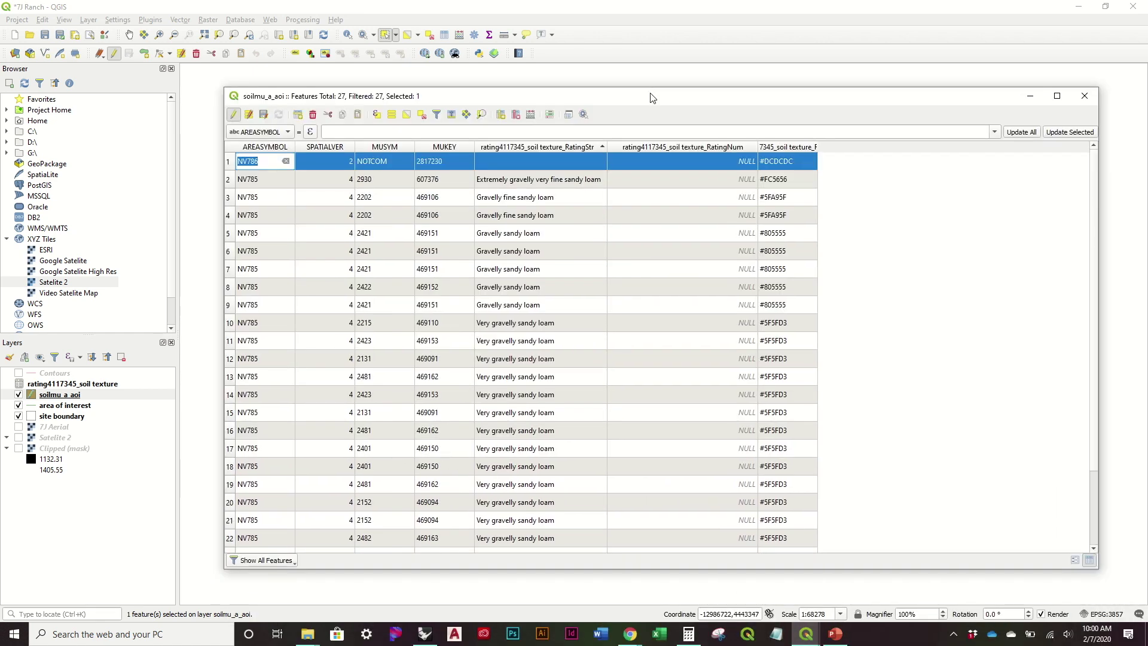
{"action": "mouse_move", "coordinate": [497, 101]}
{"action": "left_mouse_down"}
{"action": "mouse_move", "coordinate": [522, 357]}
{"action": "mouse_move", "coordinate": [513, 100]}
{"action": "left_mouse_up"}
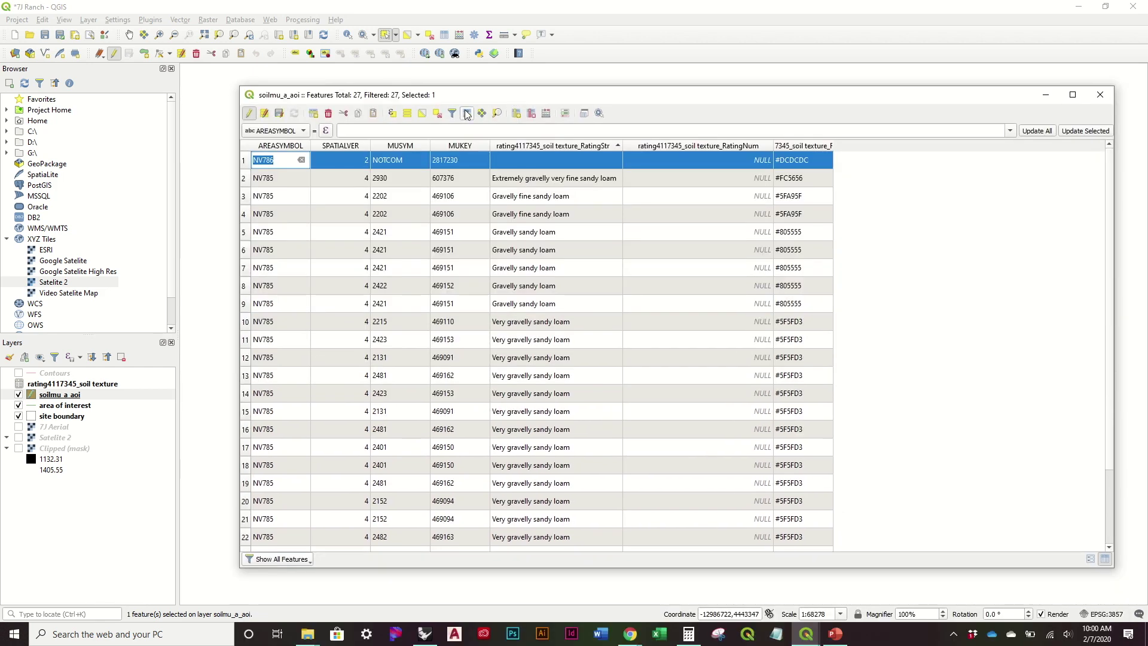
{"action": "left_click", "coordinate": [329, 114]}
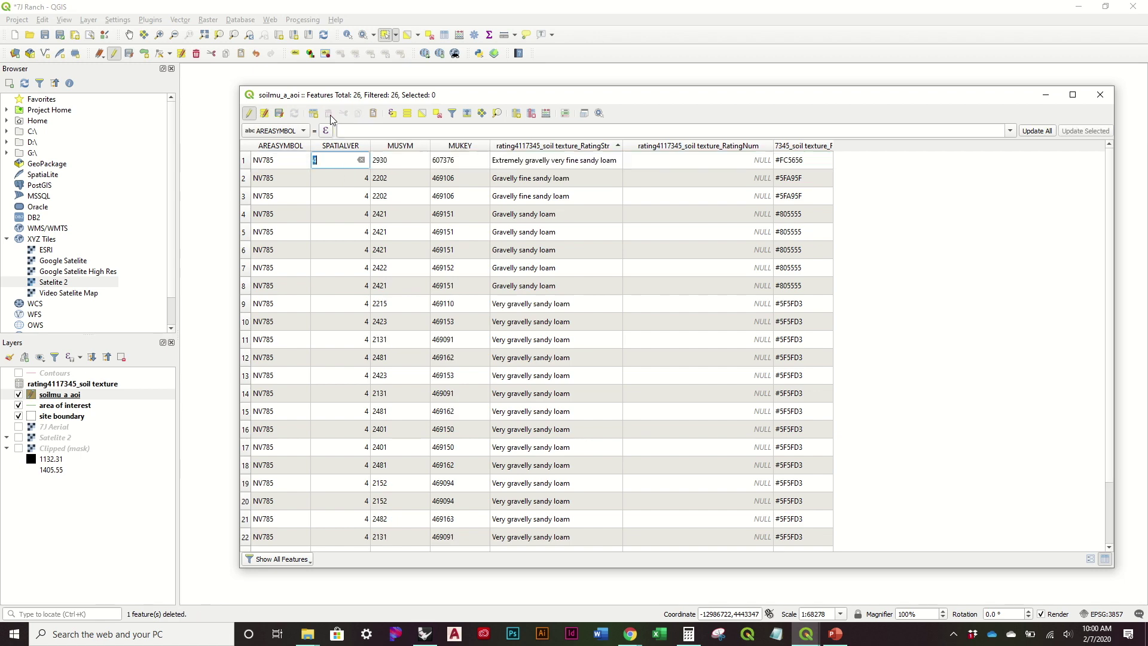
{"action": "left_click", "coordinate": [1108, 94]}
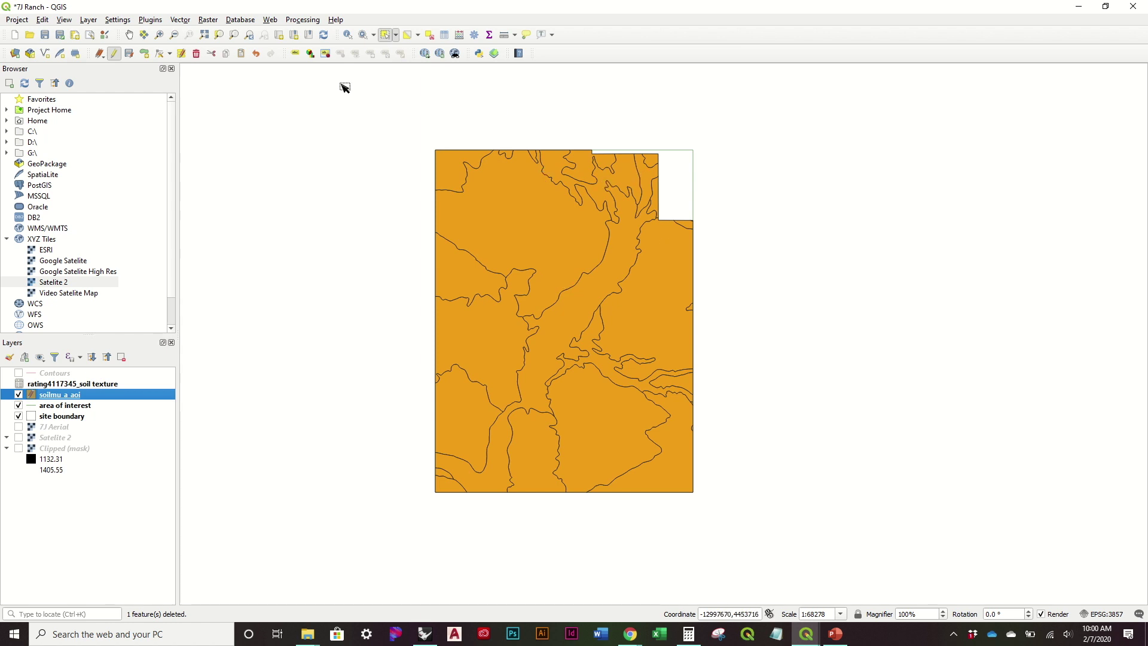
Undo the NOTCOM map unit's deletion and stop editing soilmu_a_aoi
{"action": "left_click", "coordinate": [43, 19]}
{"action": "left_click", "coordinate": [70, 34]}
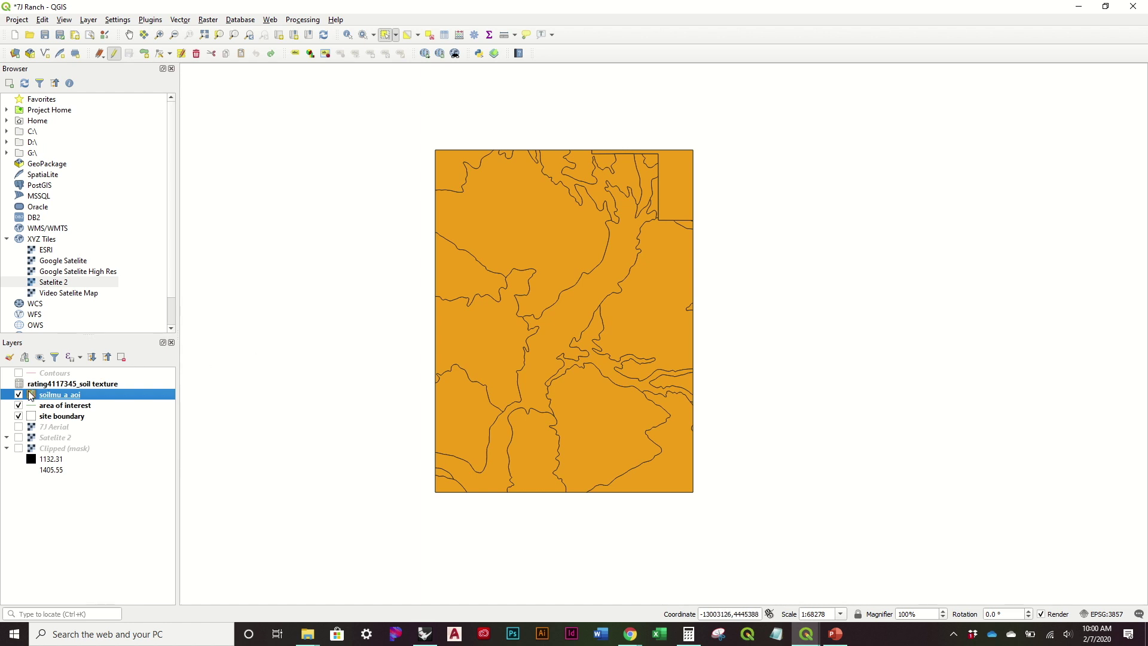
{"action": "left_click", "coordinate": [101, 54]}
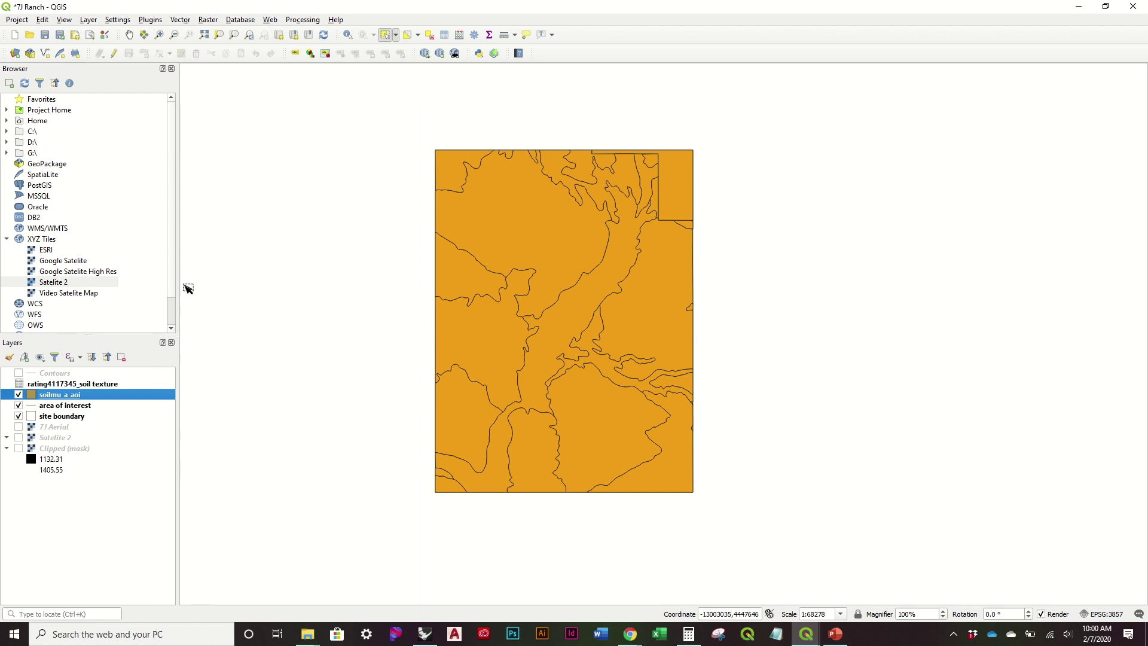
Add rating4117362_k factor from the thematic folder as a CSV delimited text layer with no geometry (attribute only)
{"action": "left_click", "coordinate": [90, 21]}
{"action": "mouse_move", "coordinate": [216, 46]}
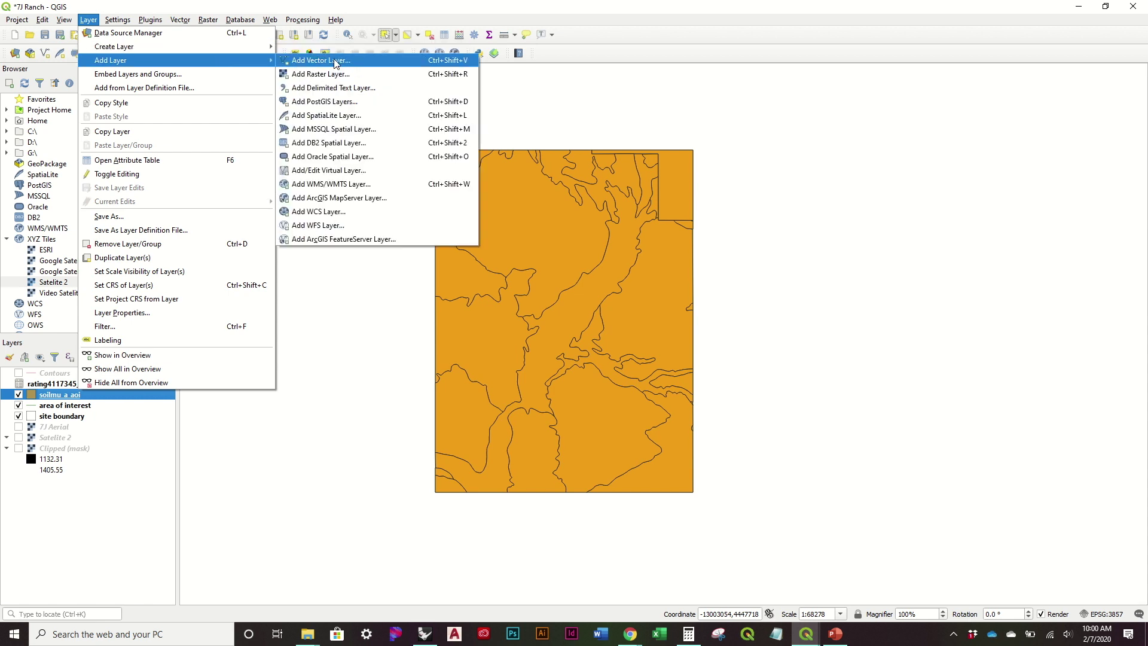
{"action": "left_click", "coordinate": [338, 91]}
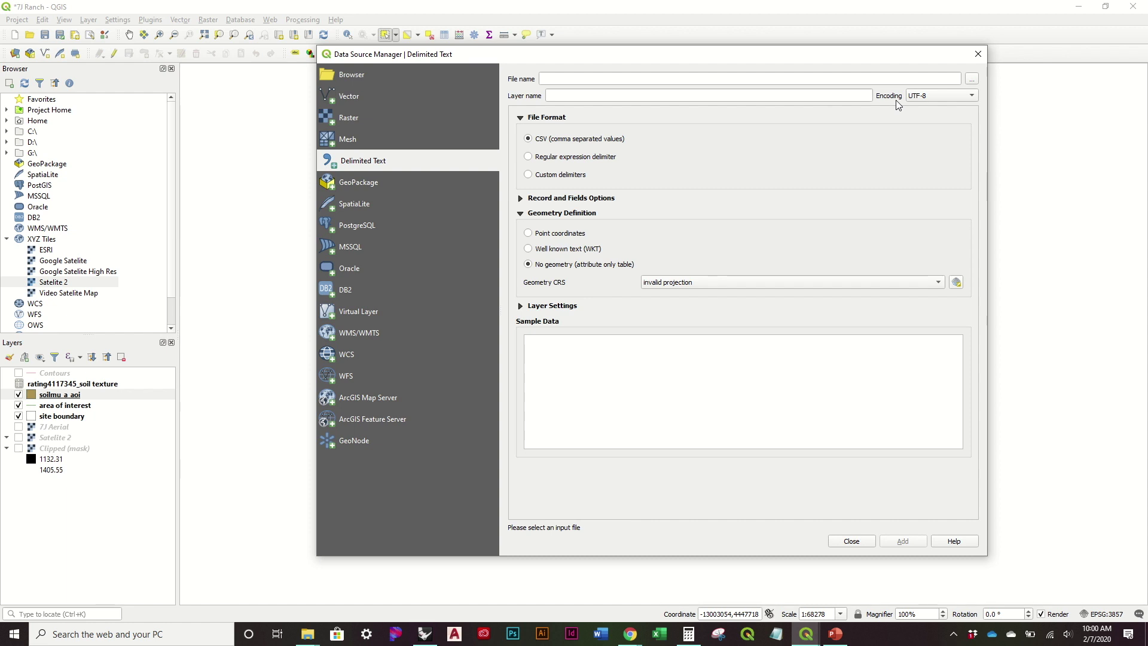
{"action": "left_click", "coordinate": [971, 79]}
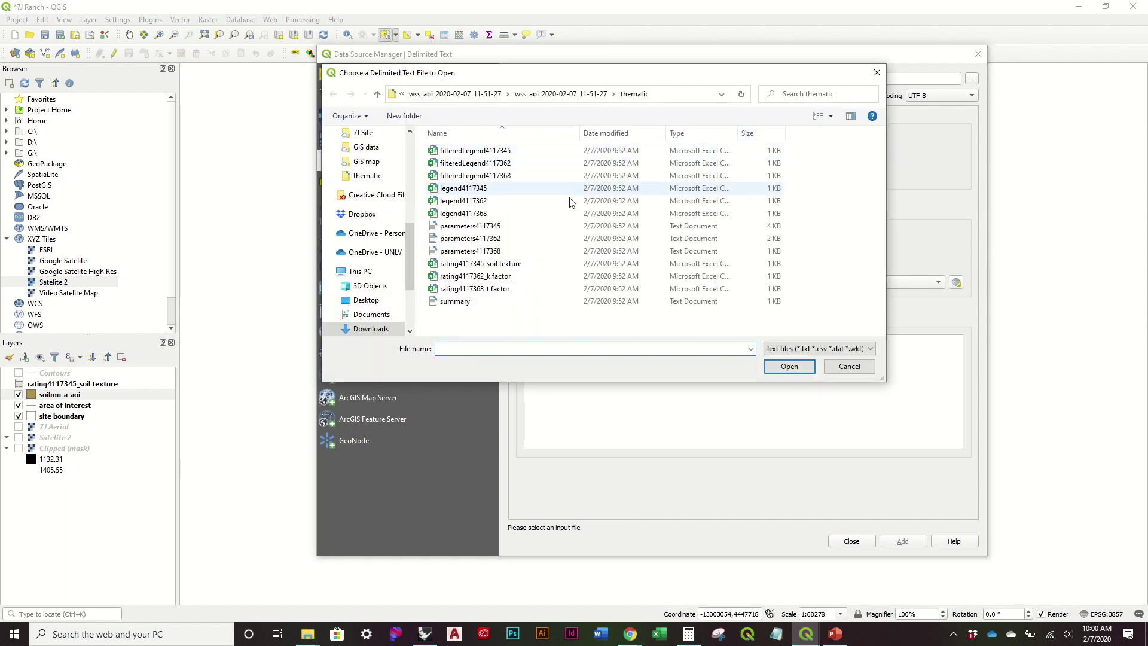
{"action": "left_click", "coordinate": [542, 278]}
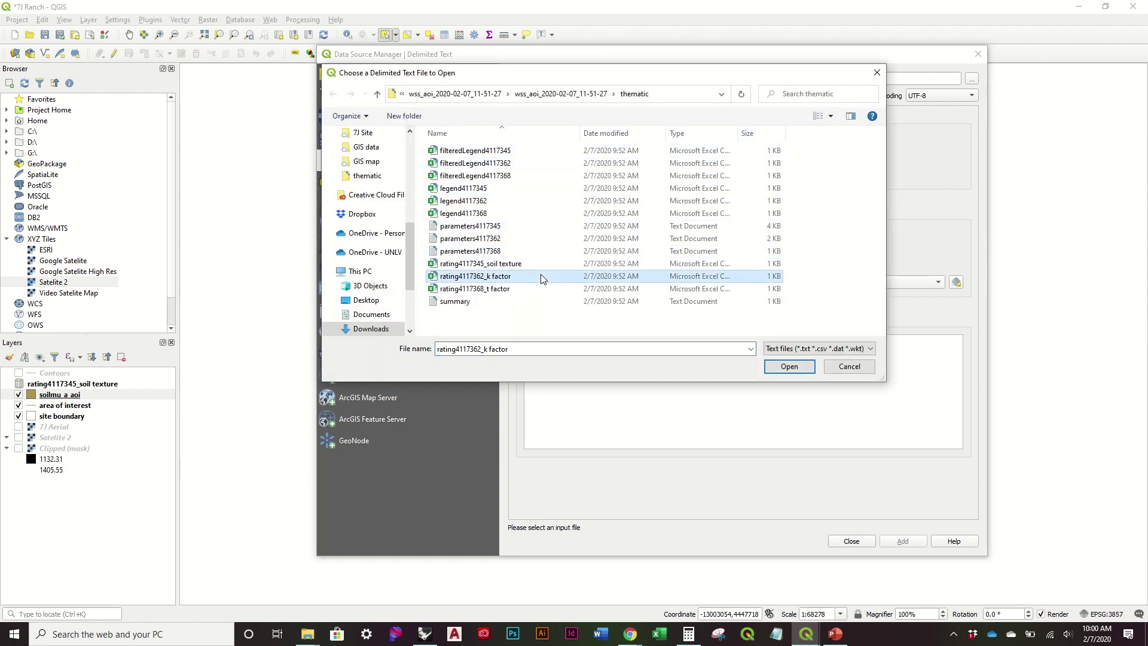
{"action": "left_click", "coordinate": [790, 366]}
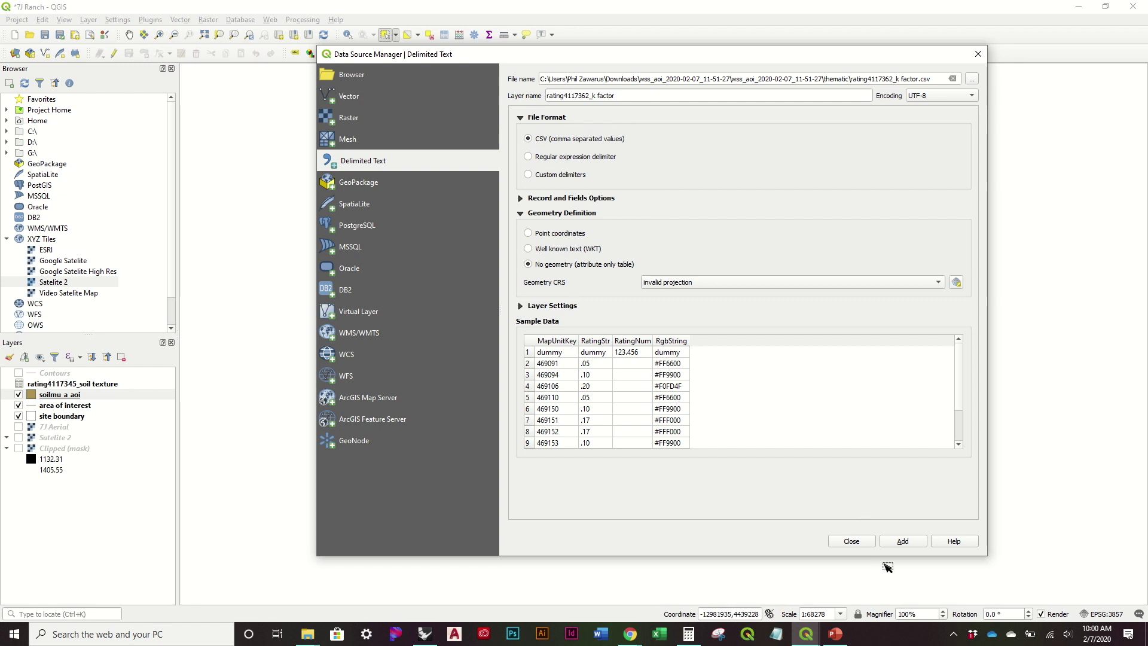
{"action": "left_click", "coordinate": [898, 542]}
{"action": "left_click", "coordinate": [848, 541]}
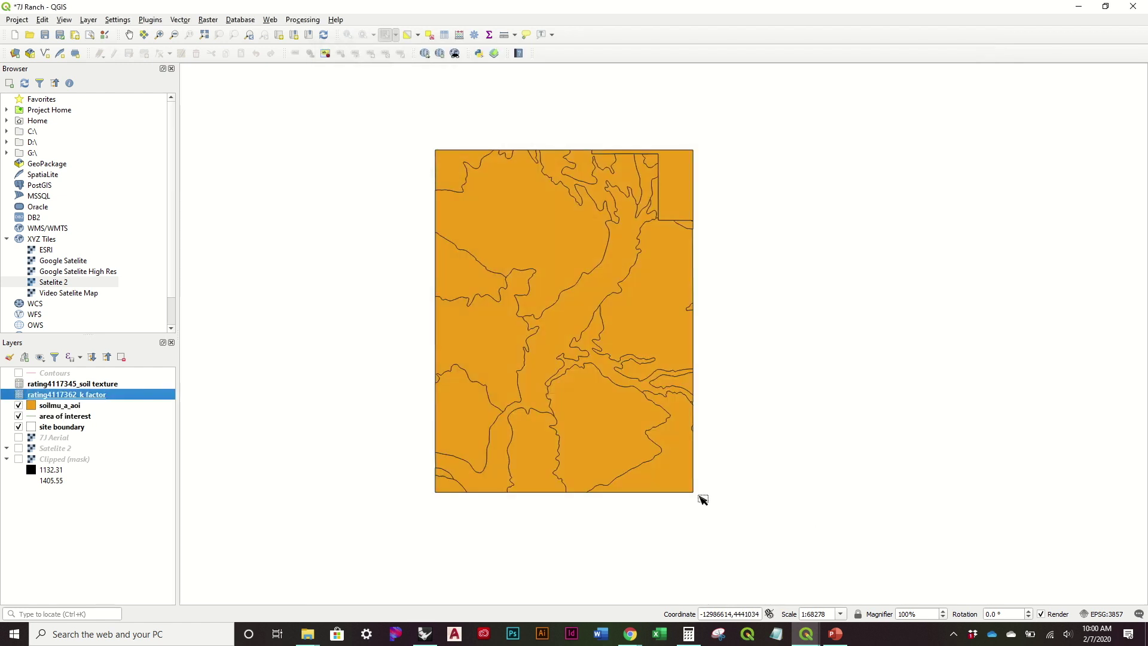
Select the soilmu_a_aoi layer
{"action": "left_click", "coordinate": [113, 407]}
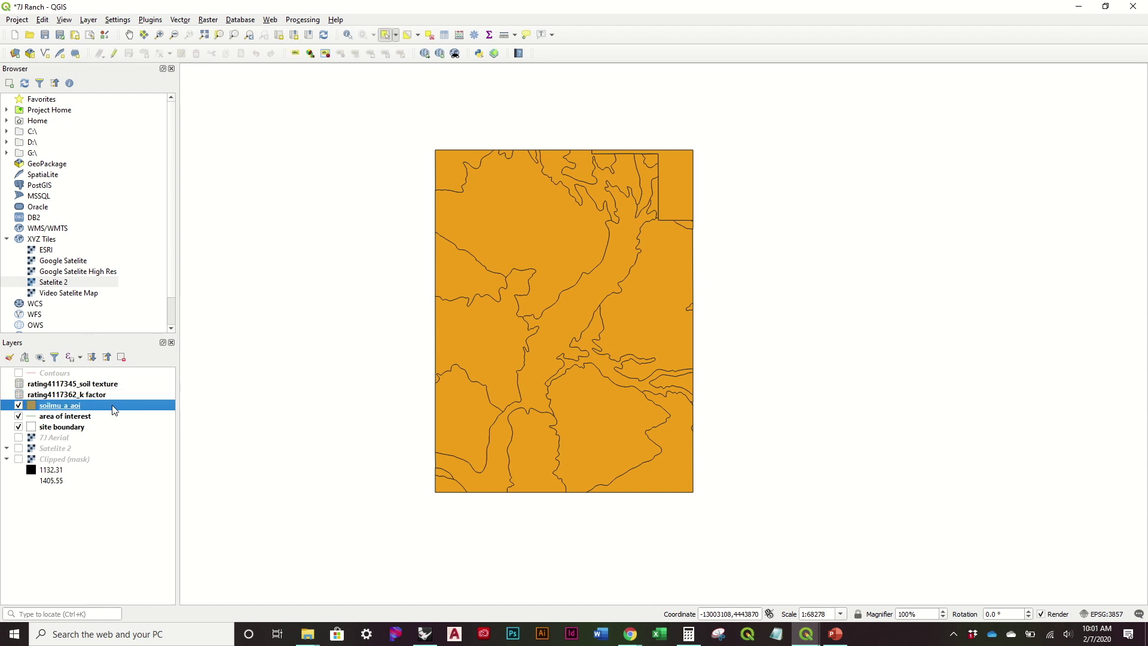
Review the attribute table of the rating4117362_k factor layer, checking its map unit key and rating columns
{"action": "left_click", "coordinate": [115, 396]}
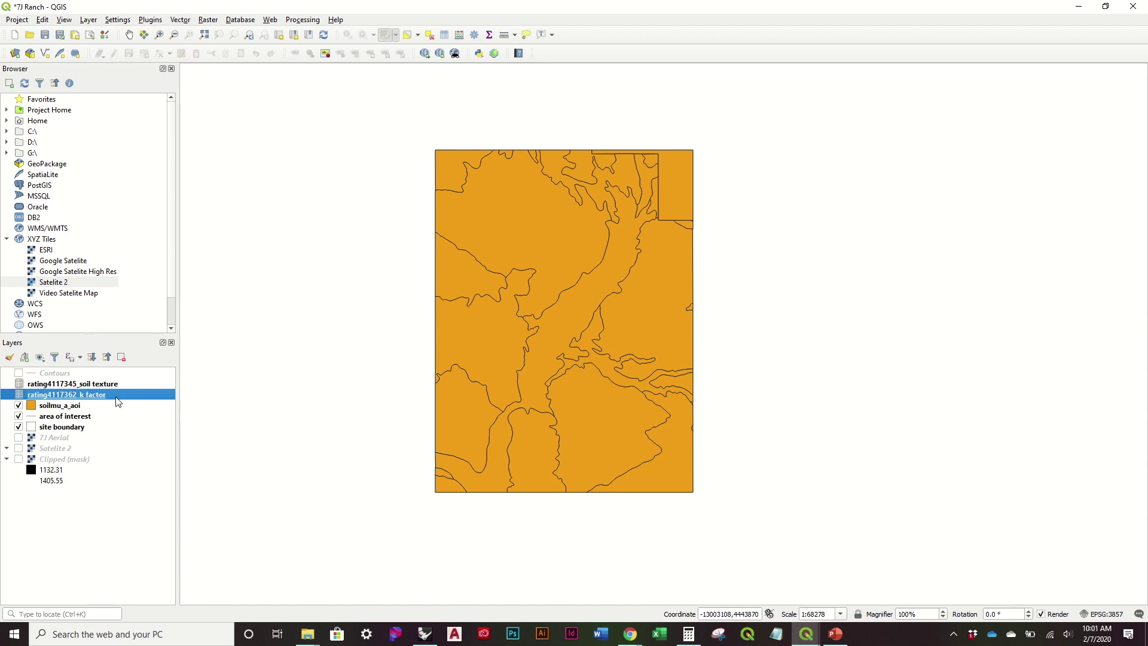
{"action": "left_click", "coordinate": [444, 34]}
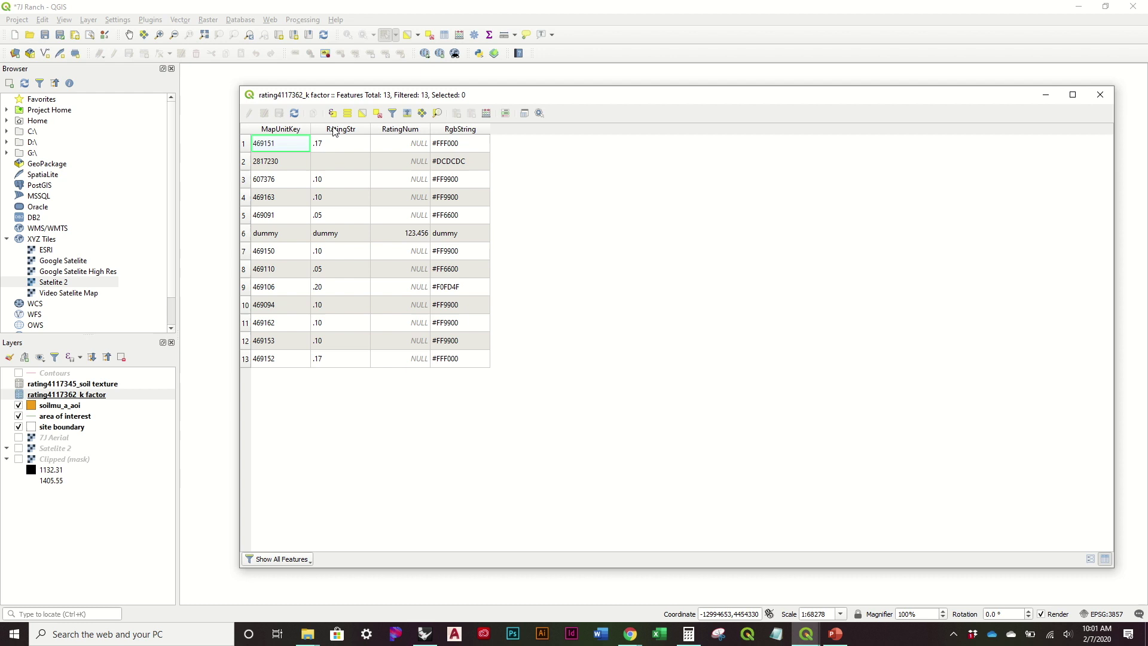
{"action": "left_click", "coordinate": [1103, 99]}
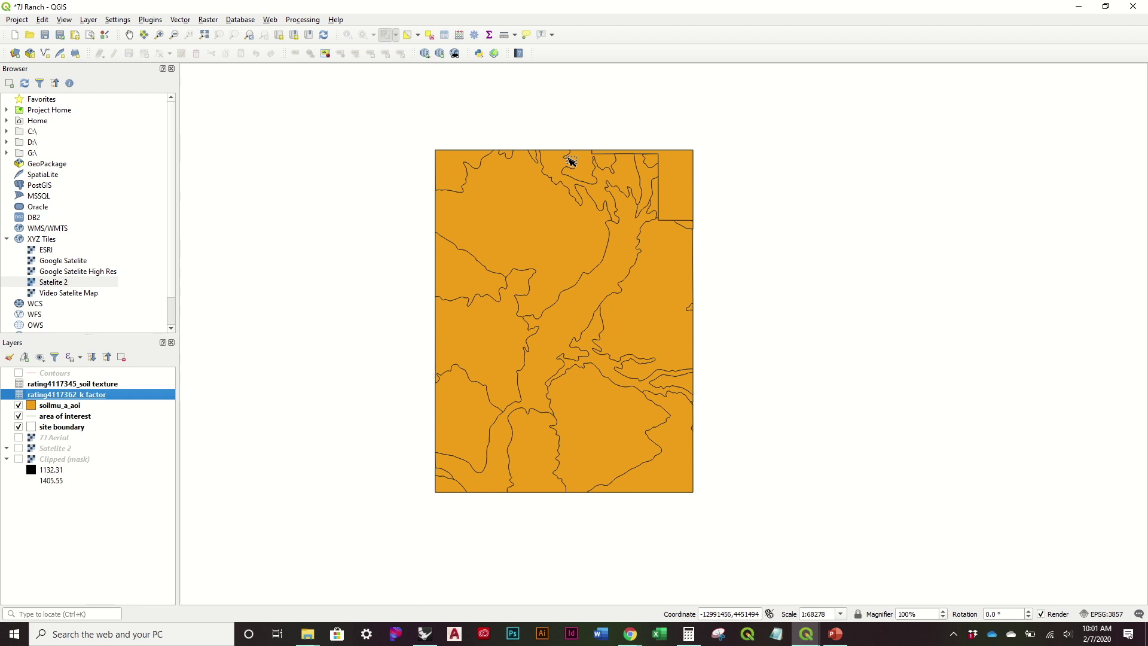
Join the rating4117362_k factor table to the soilmu_a_aoi layer, matching join field MapUnitKey to target field MUKEY
{"action": "left_click", "coordinate": [106, 407]}
{"action": "double_click", "coordinate": [106, 409]}
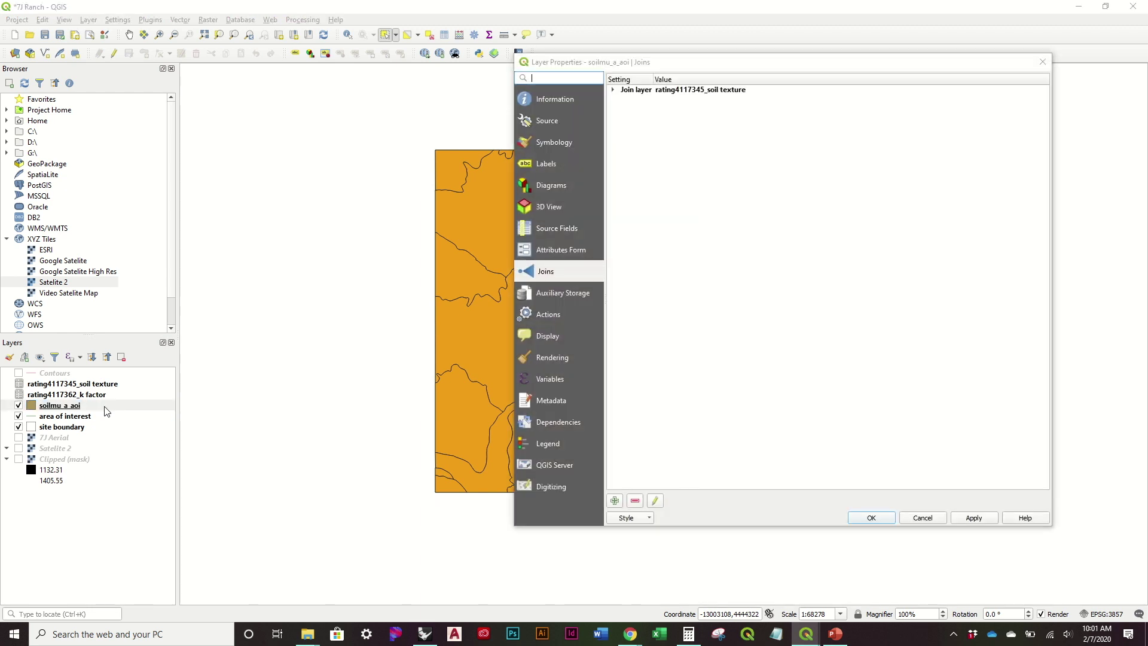
{"action": "left_click", "coordinate": [615, 501]}
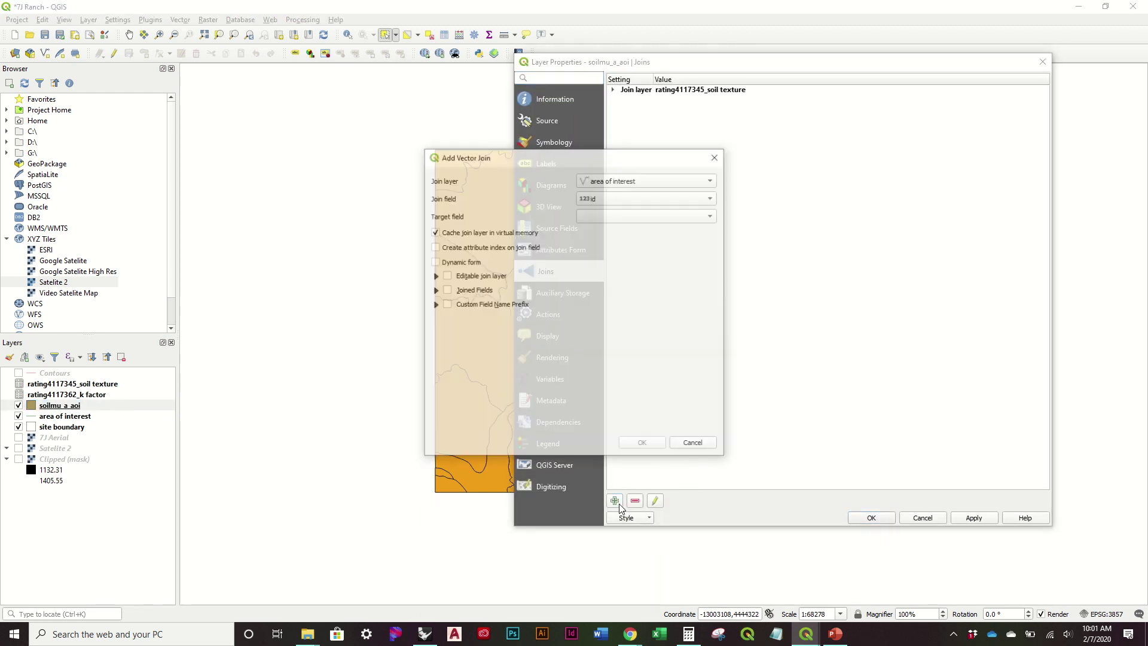
{"action": "left_click", "coordinate": [653, 180]}
{"action": "left_click", "coordinate": [672, 199]}
{"action": "left_click", "coordinate": [649, 199]}
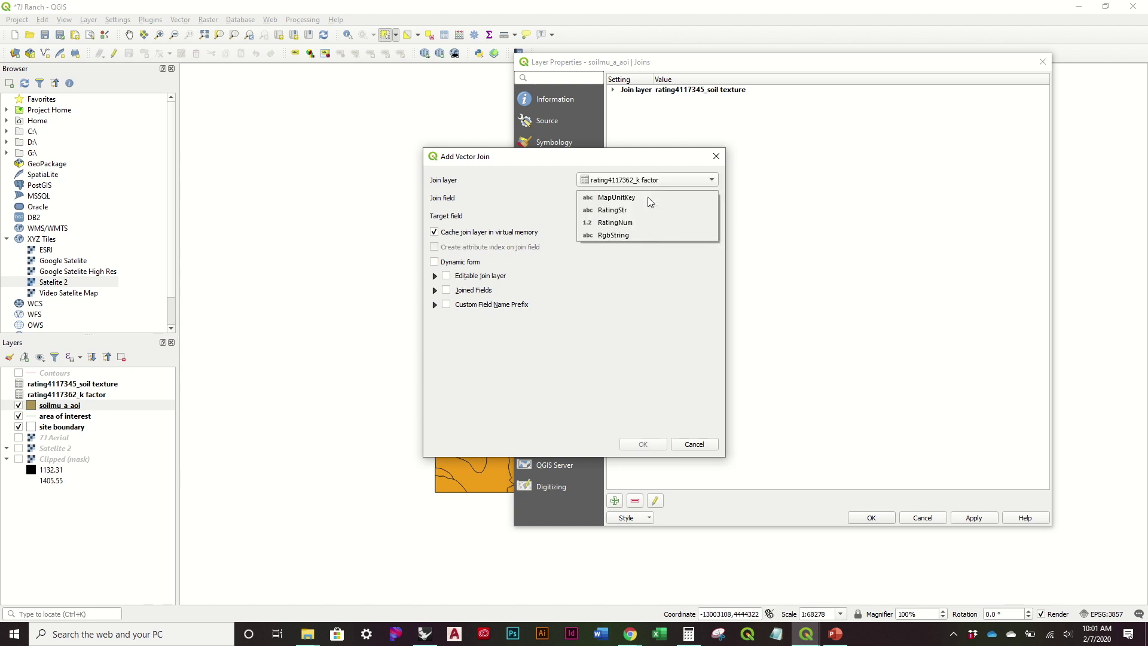
{"action": "left_click", "coordinate": [630, 198]}
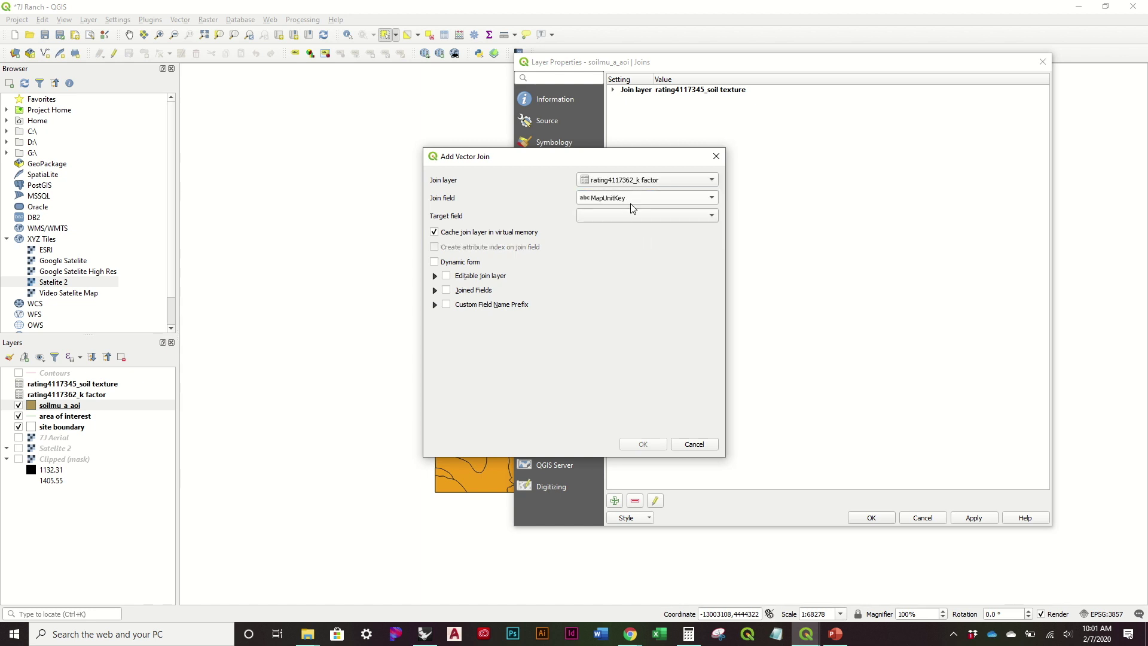
{"action": "left_click", "coordinate": [645, 215]}
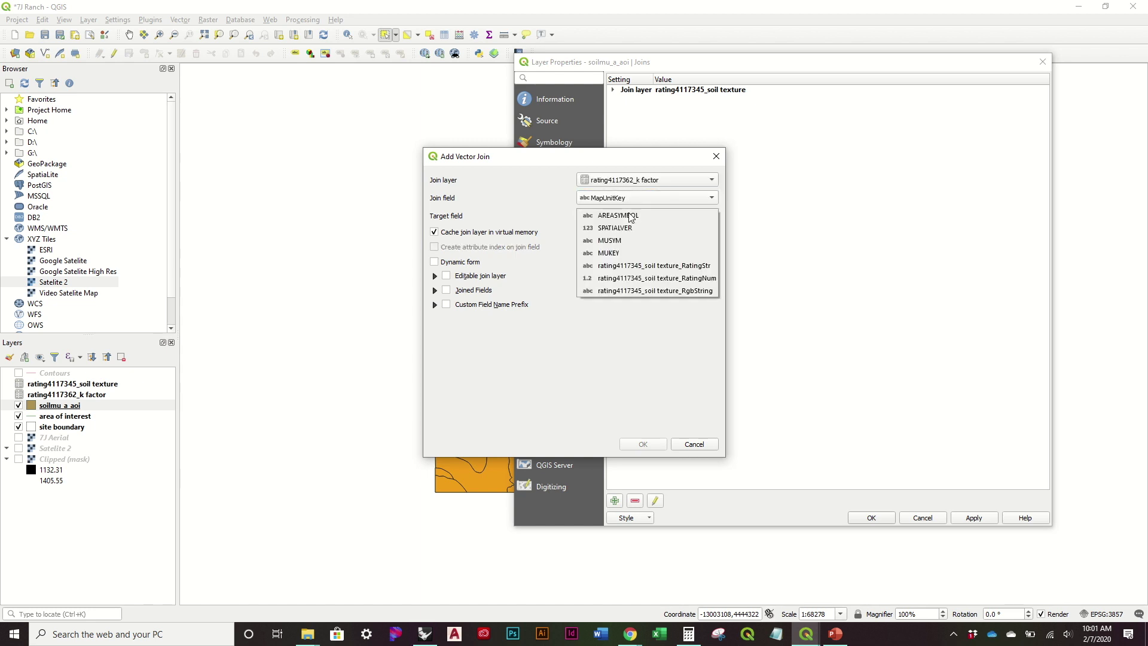
{"action": "left_click", "coordinate": [646, 254]}
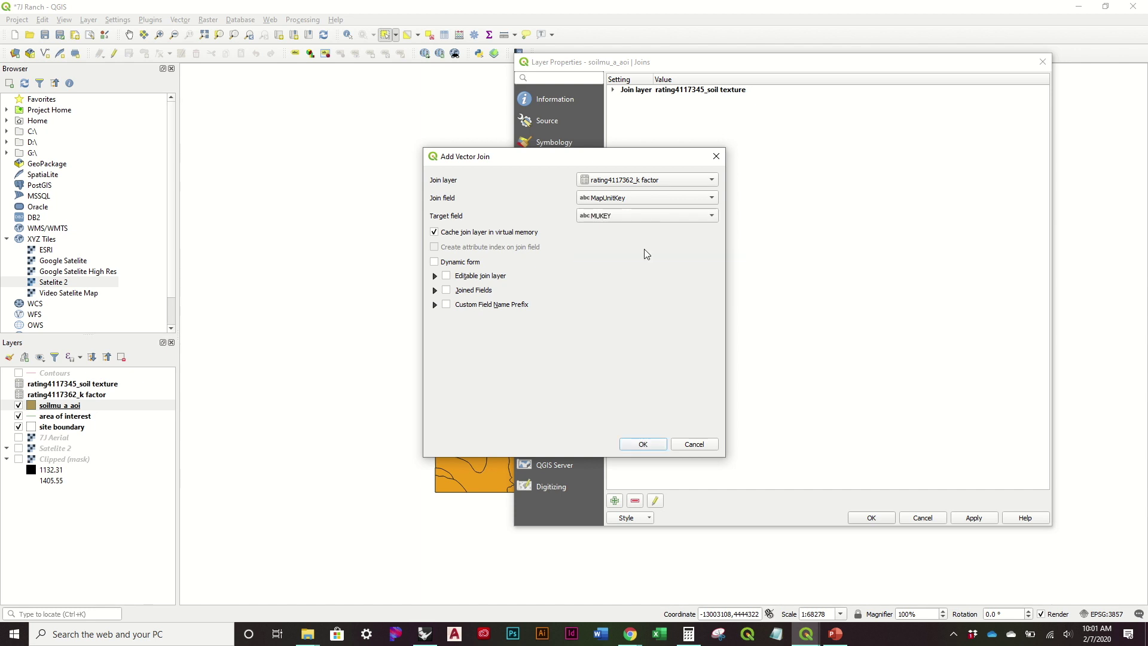
{"action": "left_click", "coordinate": [644, 445]}
{"action": "left_click", "coordinate": [876, 517]}
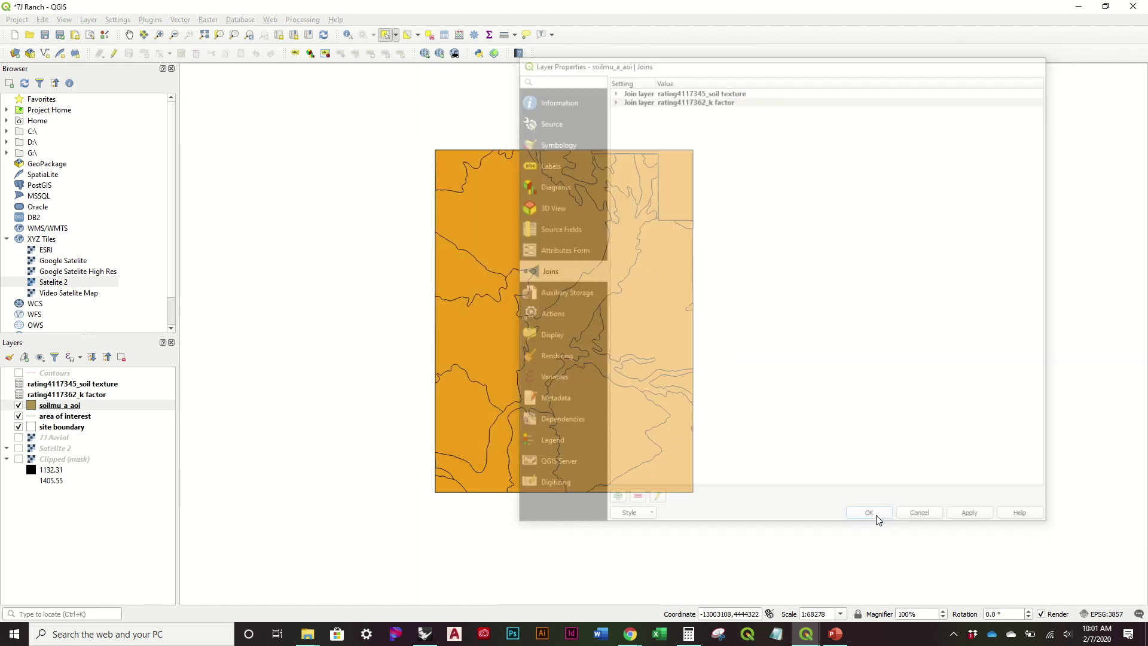
Inspect the soilmu_a_aoi attribute table for the joined soil texture and K factor columns
{"action": "left_click", "coordinate": [445, 36]}
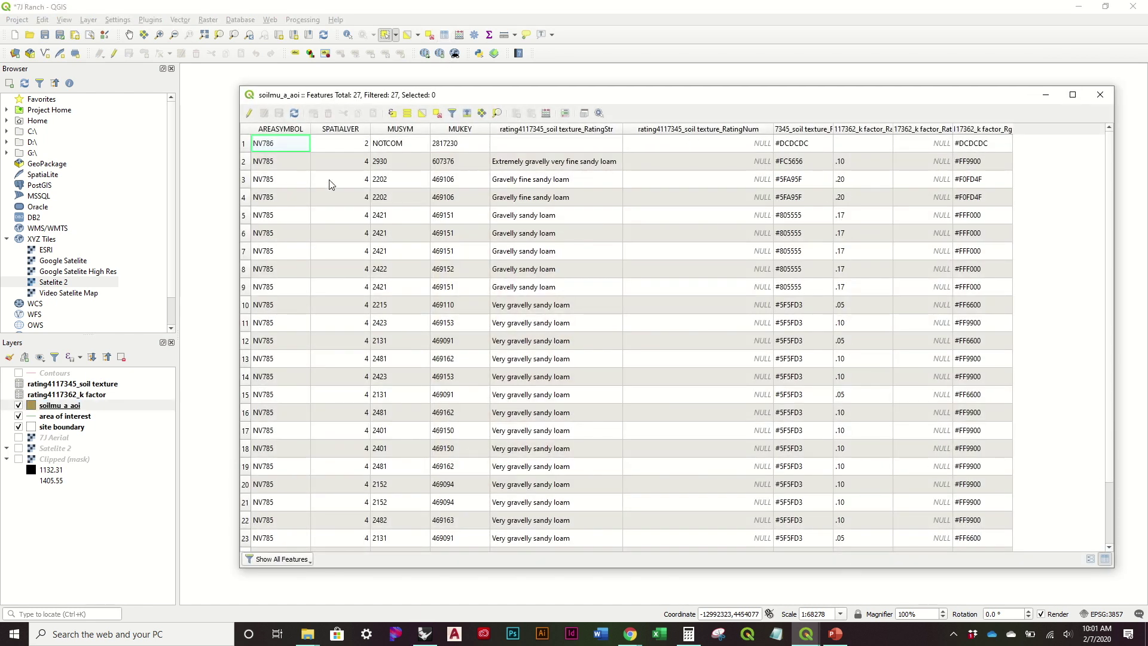
{"action": "scroll", "coordinate": [917, 255], "scroll_direction": "down", "scroll_amount": 2}
{"action": "scroll", "coordinate": [917, 255], "scroll_direction": "up", "scroll_amount": 2}
{"action": "left_click", "coordinate": [1093, 97]}
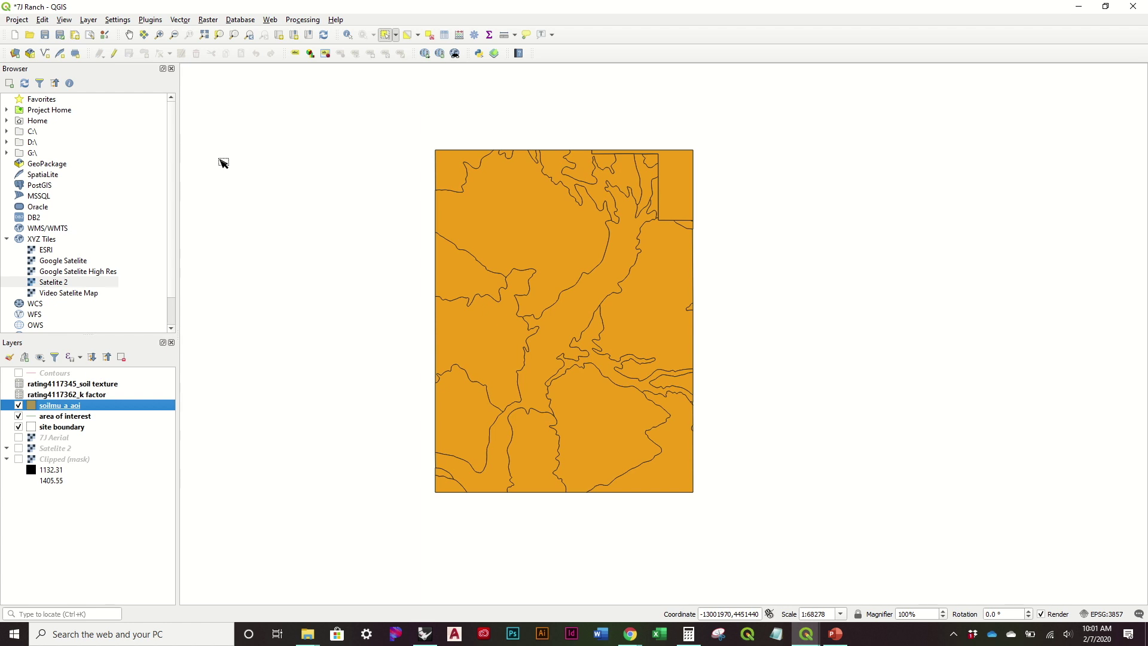
Start exporting the soilmu_a_aoi features as an ESRI Shapefile in the project CRS, EPSG:3857 - WGS 84 / Pseudo-Mercator
{"action": "right_click", "coordinate": [107, 408]}
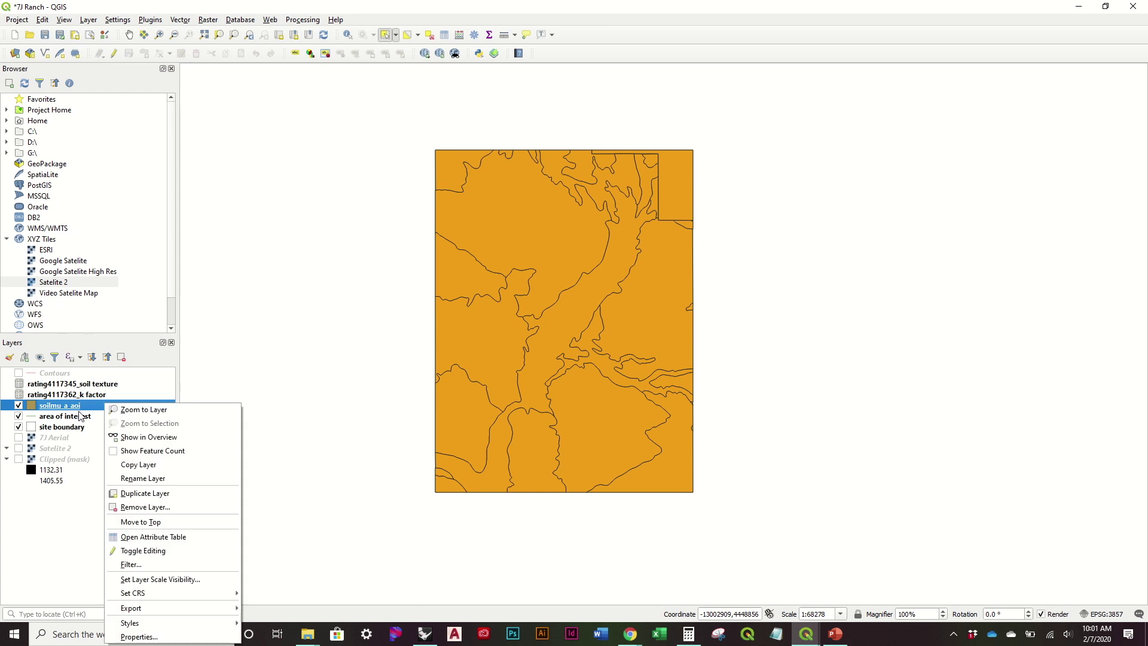
{"action": "mouse_move", "coordinate": [204, 608]}
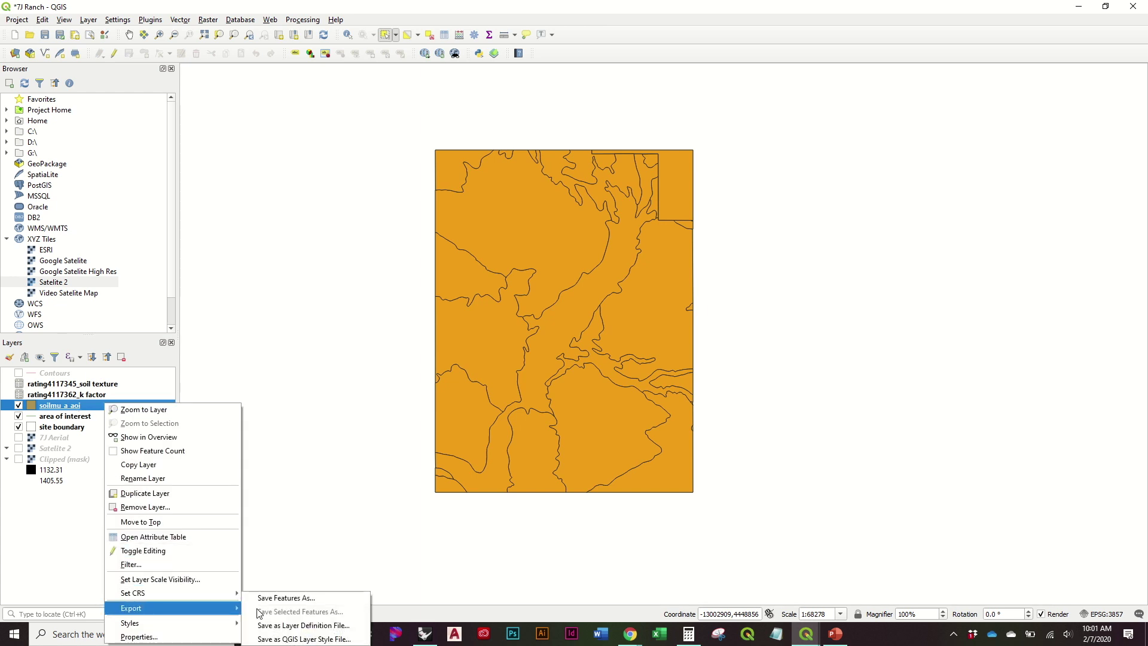
{"action": "left_click", "coordinate": [293, 598]}
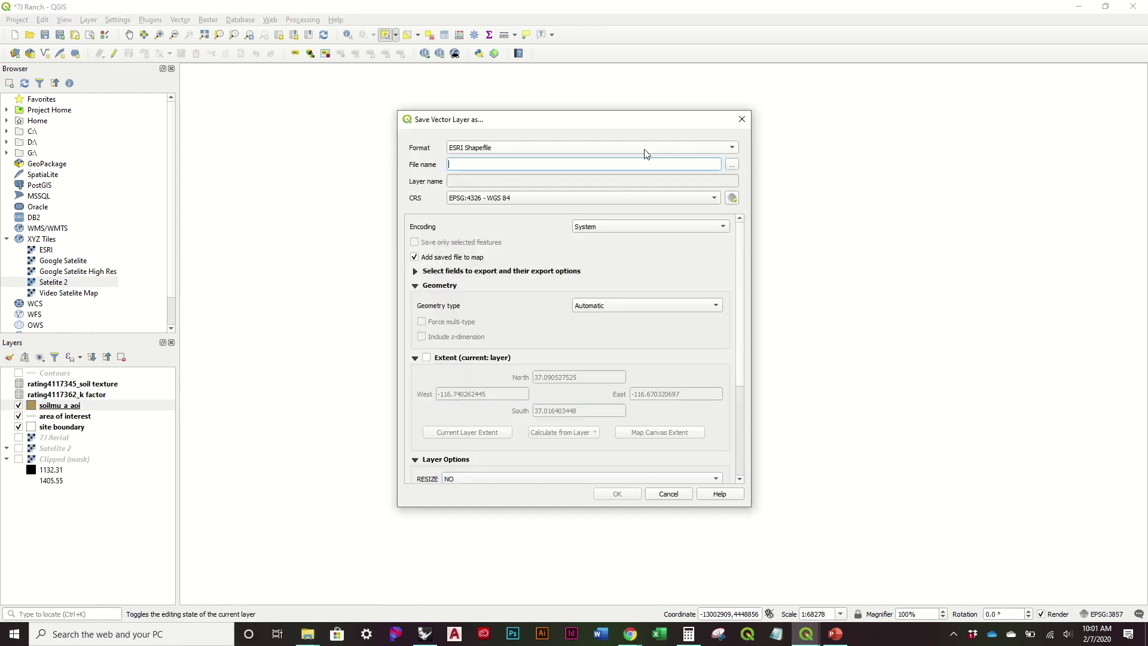
{"action": "left_click", "coordinate": [538, 200]}
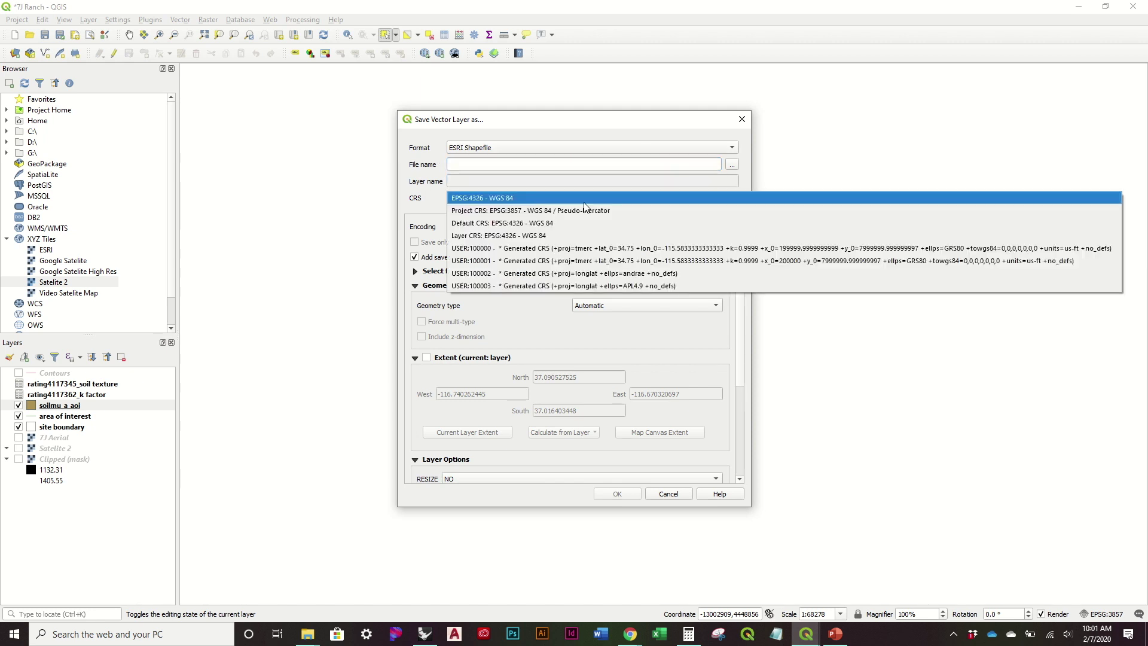
{"action": "left_click", "coordinate": [598, 211]}
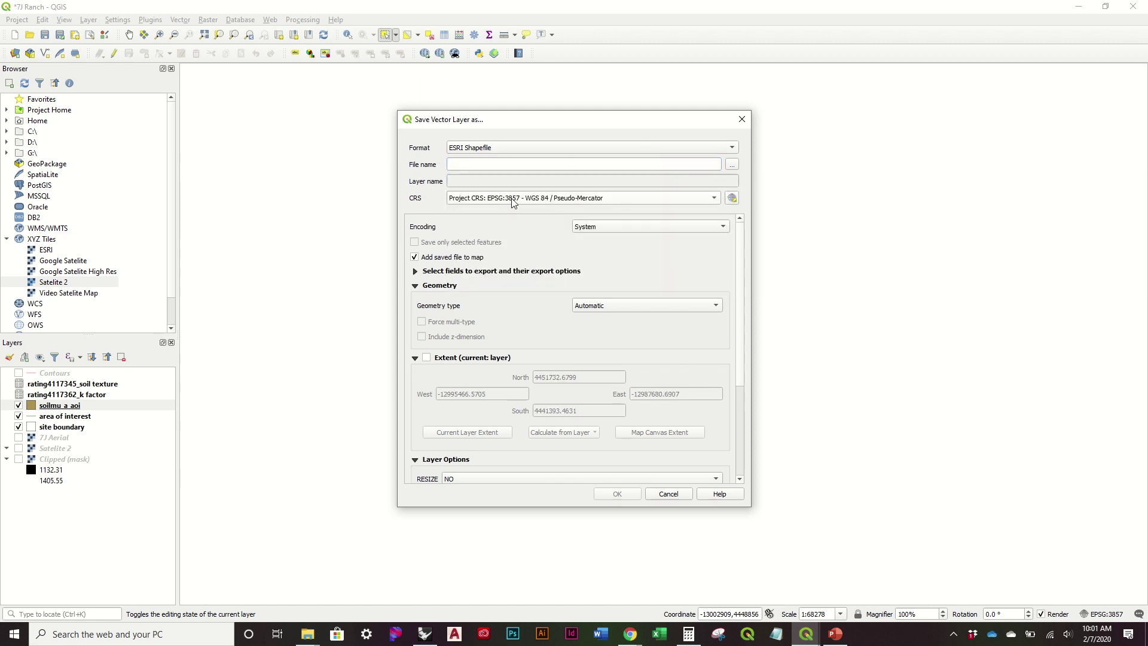
{"action": "left_click", "coordinate": [489, 202]}
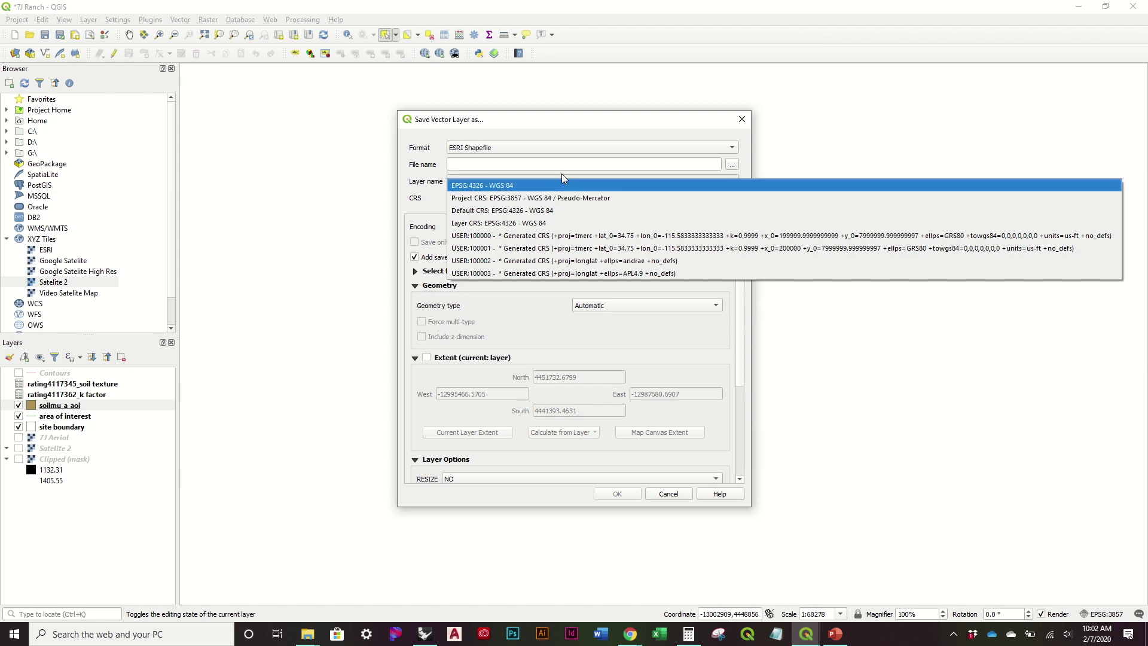
{"action": "left_click", "coordinate": [589, 162]}
Browse for the export location and create a folder named "soil data" inside the GIS data folder
{"action": "left_click", "coordinate": [731, 164]}
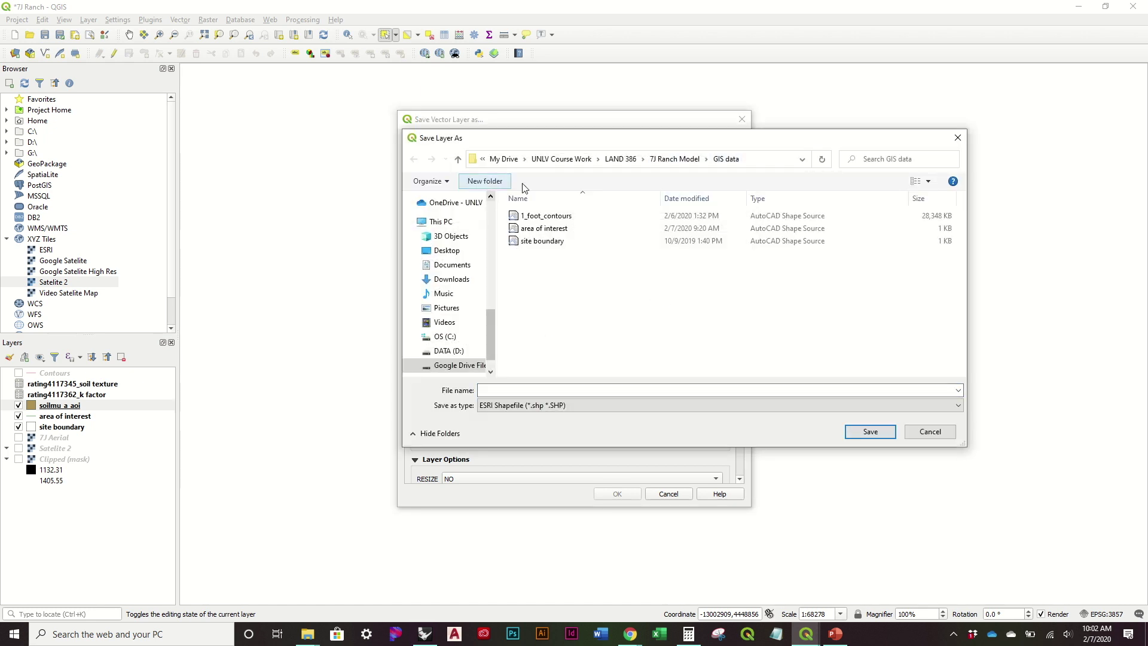
{"action": "left_click", "coordinate": [484, 181]}
{"action": "type", "text": "erosion"}
{"action": "type", "text": " data"}
{"action": "key", "text": "BackSpace"}
{"action": "key", "text": "BackSpace"}
{"action": "key", "text": "BackSpace"}
{"action": "key", "text": "BackSpace"}
{"action": "key", "text": "BackSpace"}
{"action": "key", "text": "BackSpace"}
{"action": "key", "text": "BackSpace"}
{"action": "key", "text": "BackSpace"}
{"action": "key", "text": "BackSpace"}
{"action": "key", "text": "BackSpace"}
{"action": "type", "text": "soil data"}
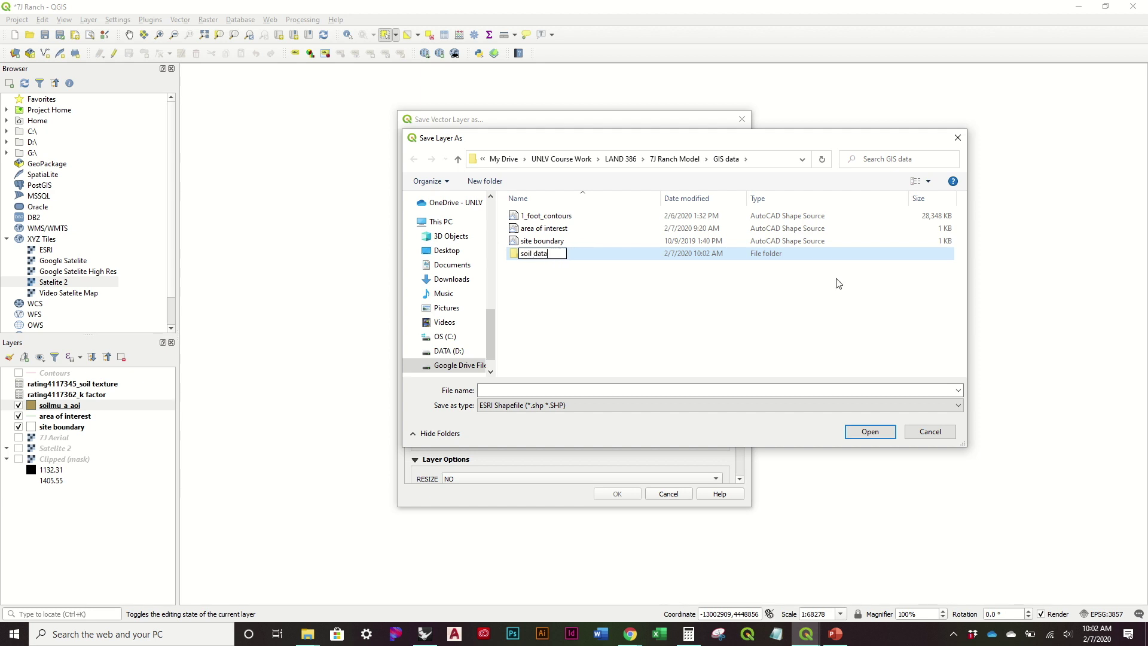
{"action": "key", "text": "Return"}
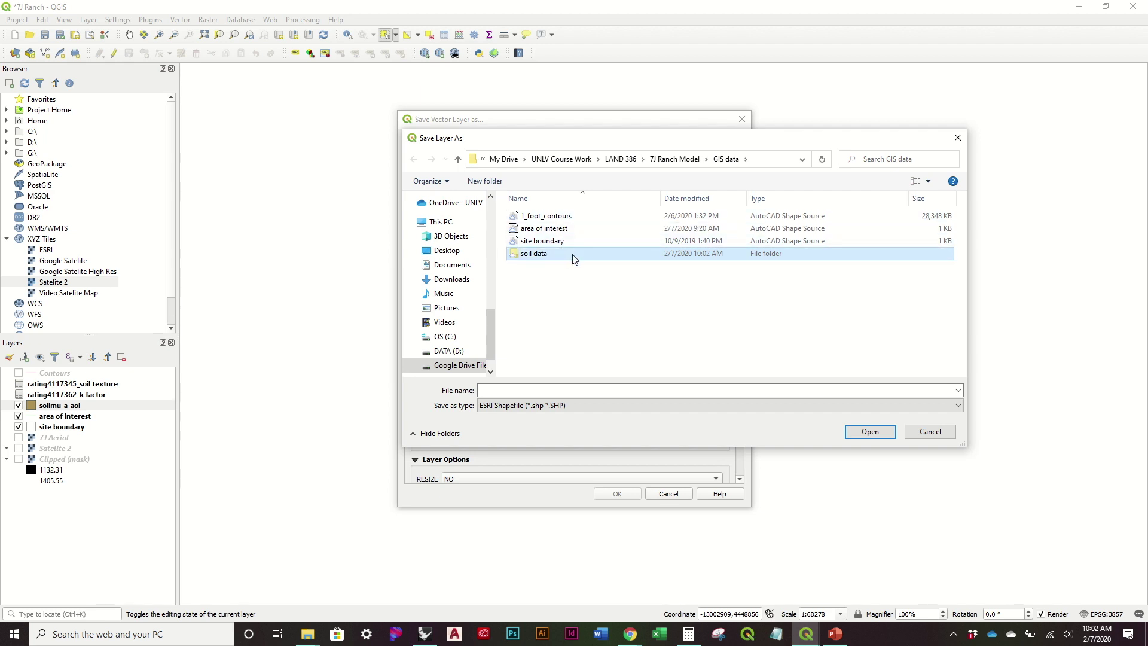
Export the layer as "soil factors.shp" in the soil data folder, without adding the saved file to the map
{"action": "double_click", "coordinate": [573, 254]}
{"action": "left_click", "coordinate": [601, 389]}
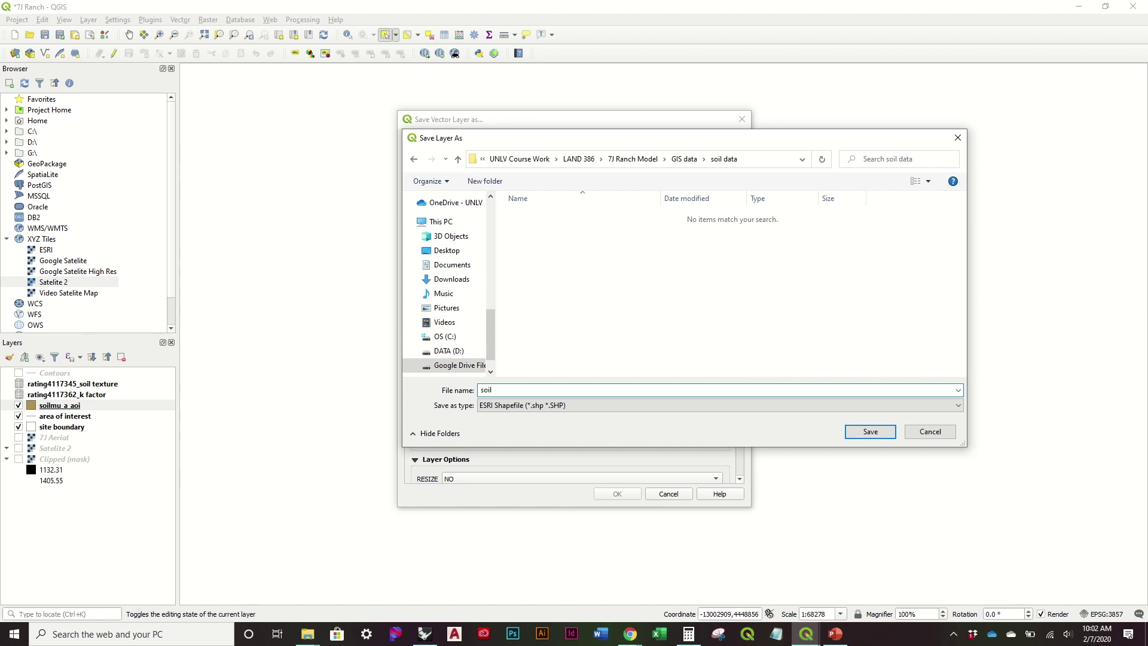
{"action": "key", "text": "Return"}
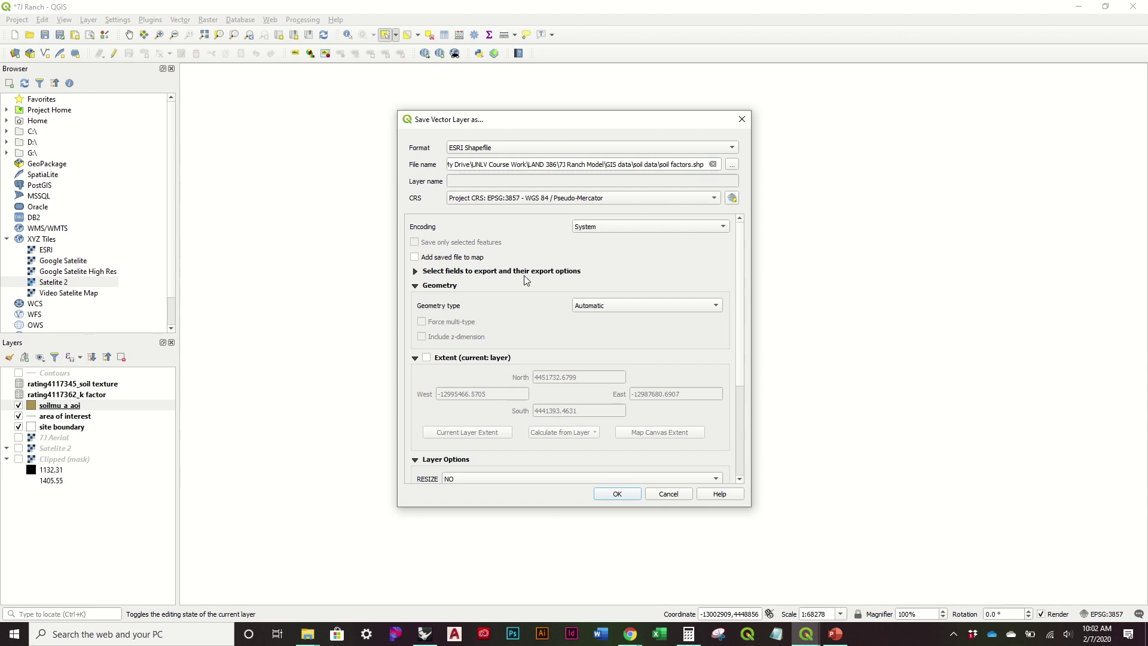
{"action": "scroll", "coordinate": [600, 371], "scroll_direction": "down", "scroll_amount": 4}
{"action": "scroll", "coordinate": [600, 371], "scroll_direction": "up", "scroll_amount": 4}
{"action": "left_click", "coordinate": [628, 493]}
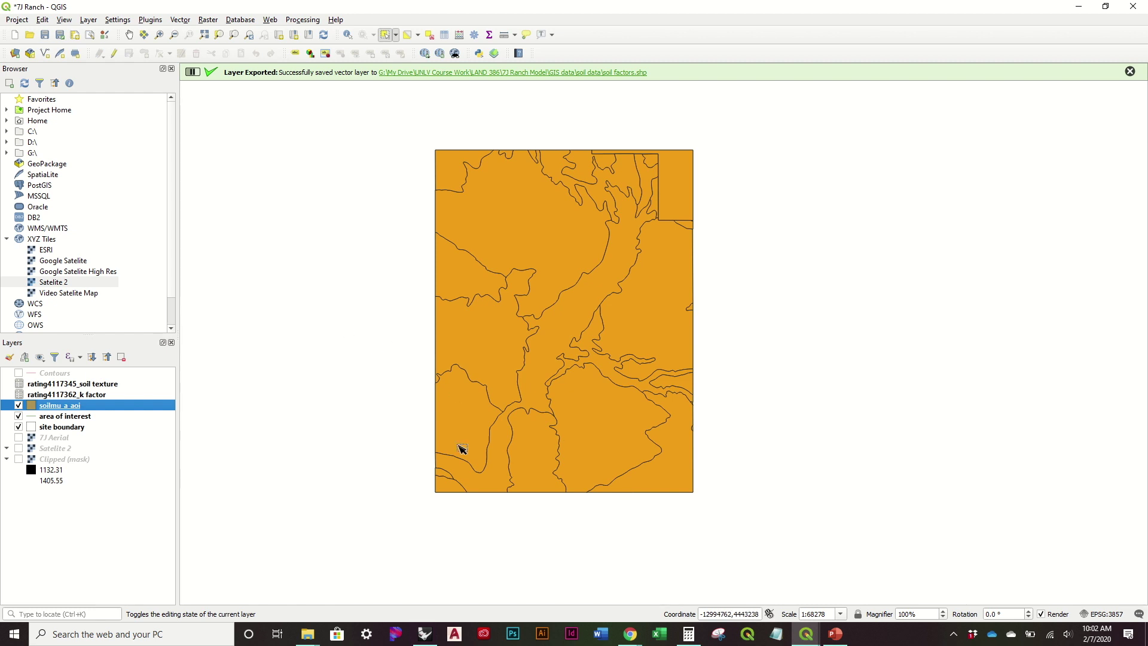
Switch to Rhino and bring up the Grasshopper Base model definition
{"action": "left_click", "coordinate": [425, 634]}
{"action": "right_click_drag", "start_coordinate": [436, 522], "coordinate": [359, 419]}
{"action": "left_click", "coordinate": [22, 614]}
{"action": "scroll", "coordinate": [589, 311], "scroll_direction": "down", "scroll_amount": 3}
{"action": "scroll", "coordinate": [636, 233], "scroll_direction": "up", "scroll_amount": 3}
{"action": "scroll", "coordinate": [636, 233], "scroll_direction": "down", "scroll_amount": 3}
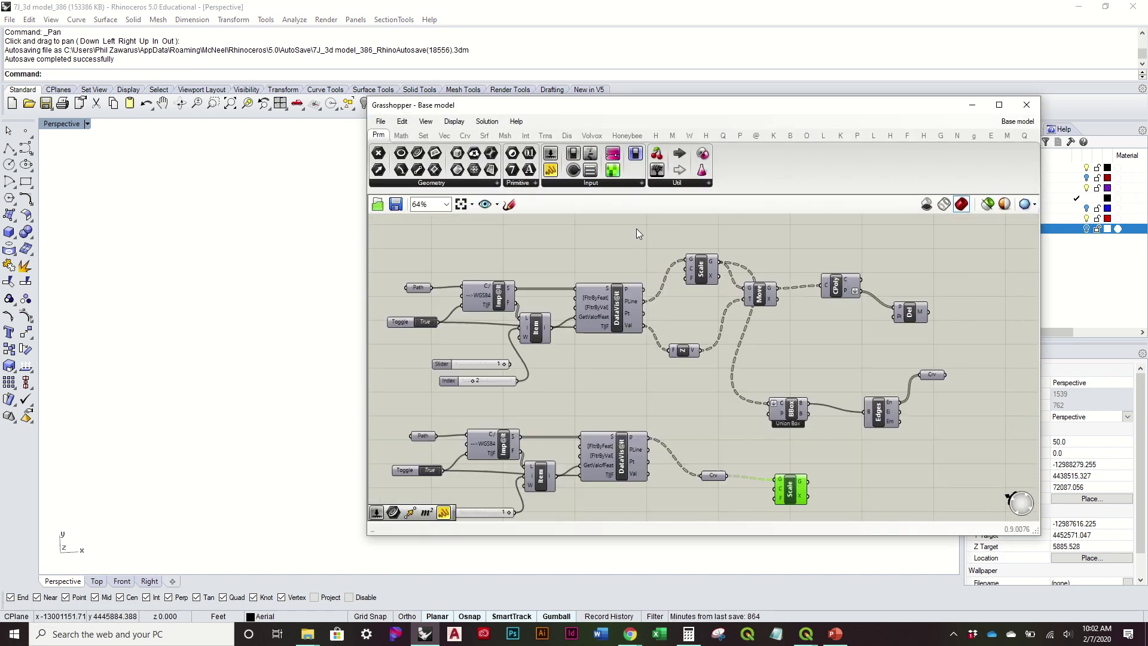
Move the Grasshopper window aside to view the aerial site model in the Perspective viewport, and bring it back over the model
{"action": "left_click_drag", "start_coordinate": [634, 111], "coordinate": [801, 102]}
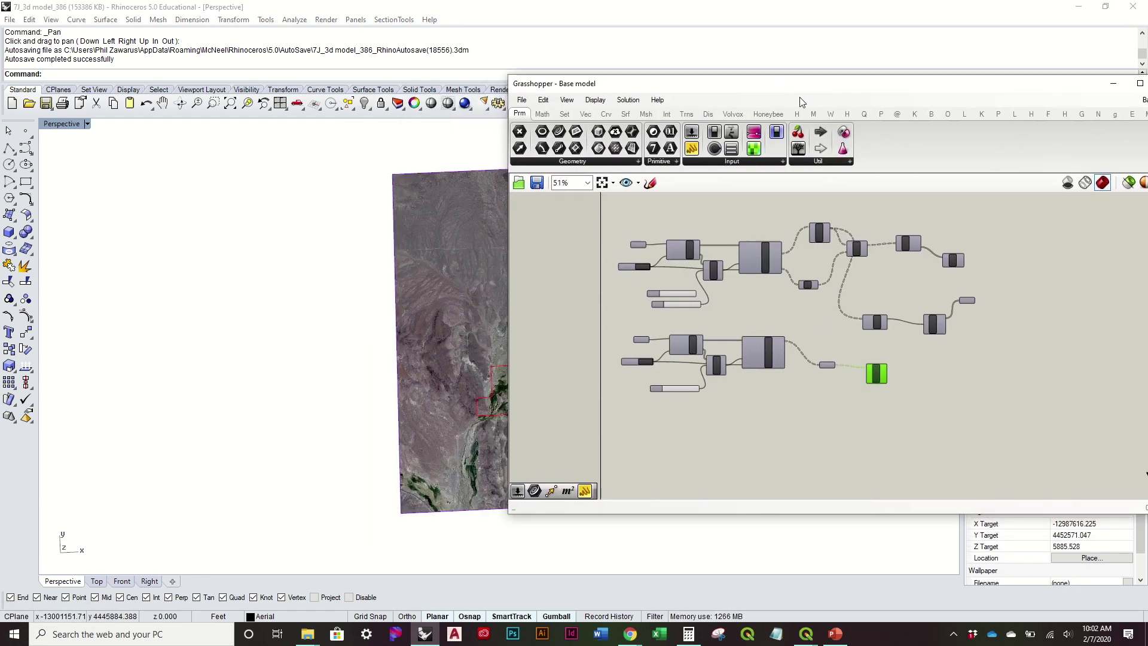
{"action": "scroll", "coordinate": [891, 227], "scroll_direction": "up", "scroll_amount": 3}
{"action": "scroll", "coordinate": [891, 227], "scroll_direction": "down", "scroll_amount": 3}
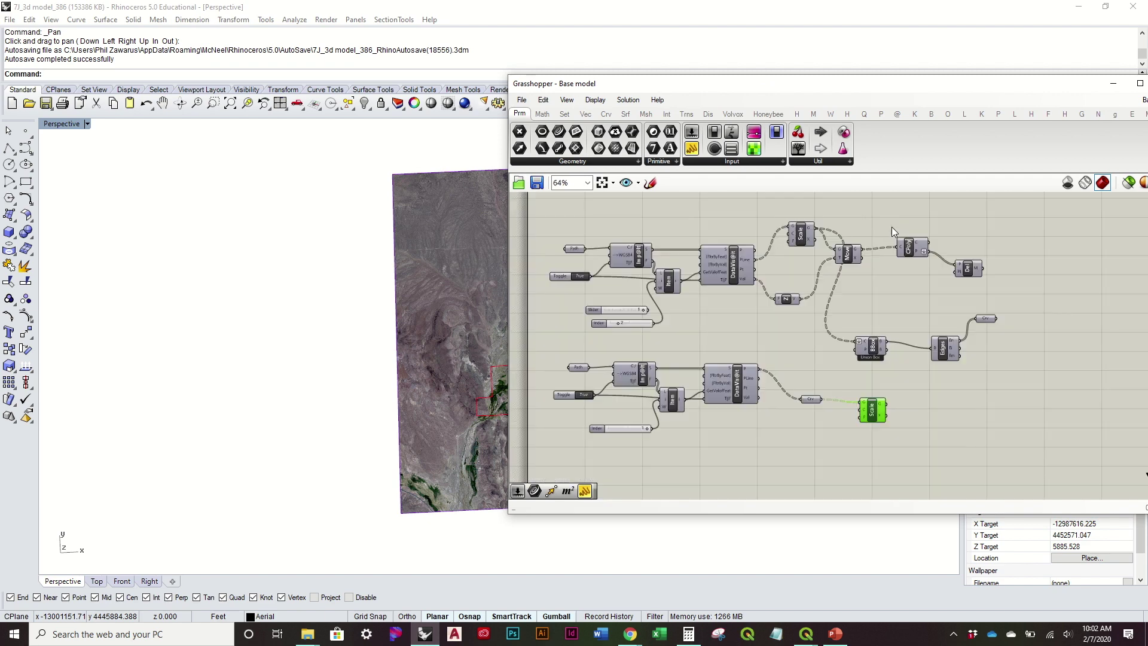
{"action": "left_click_drag", "start_coordinate": [657, 84], "coordinate": [835, 87]}
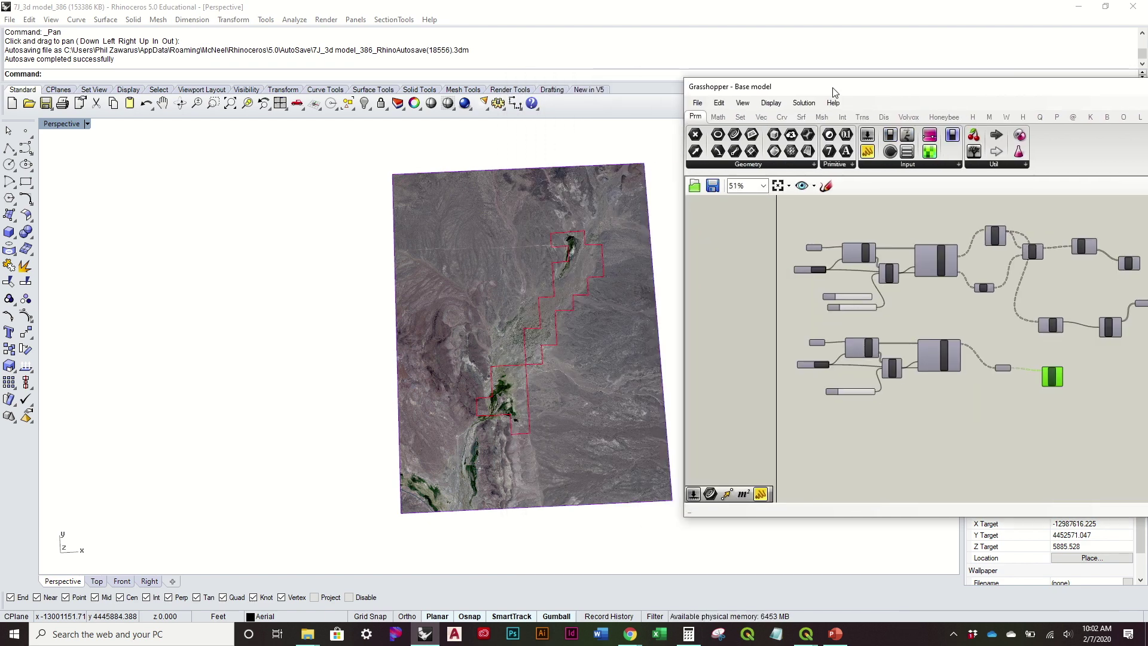
{"action": "right_click_drag", "start_coordinate": [587, 307], "coordinate": [560, 311]}
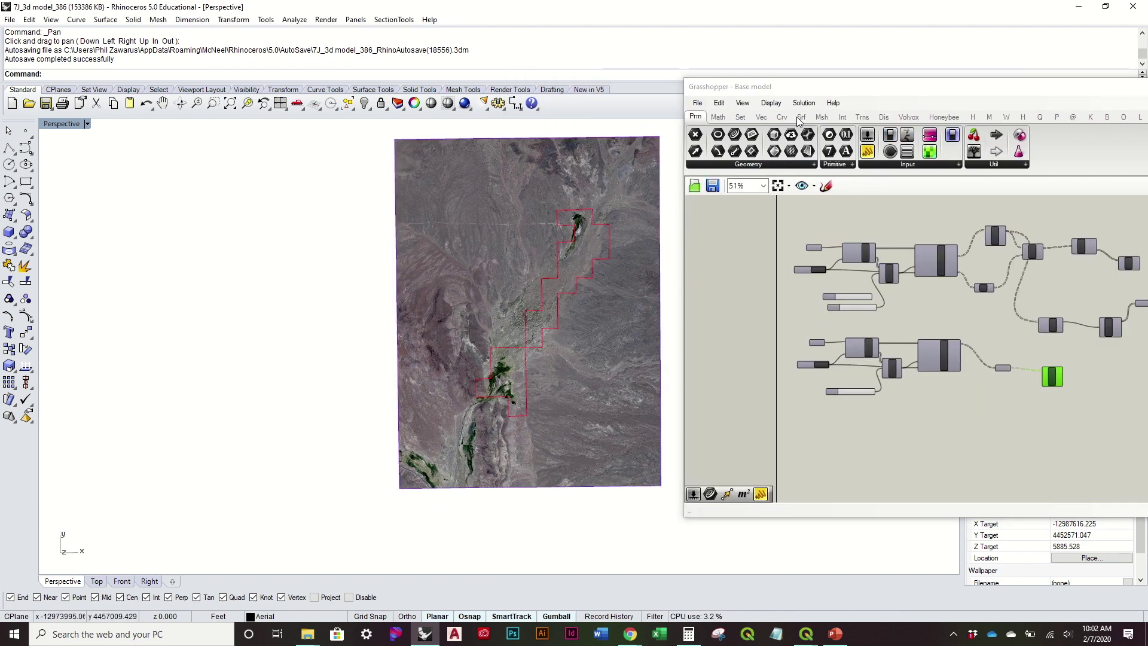
{"action": "left_click_drag", "start_coordinate": [818, 95], "coordinate": [589, 81]}
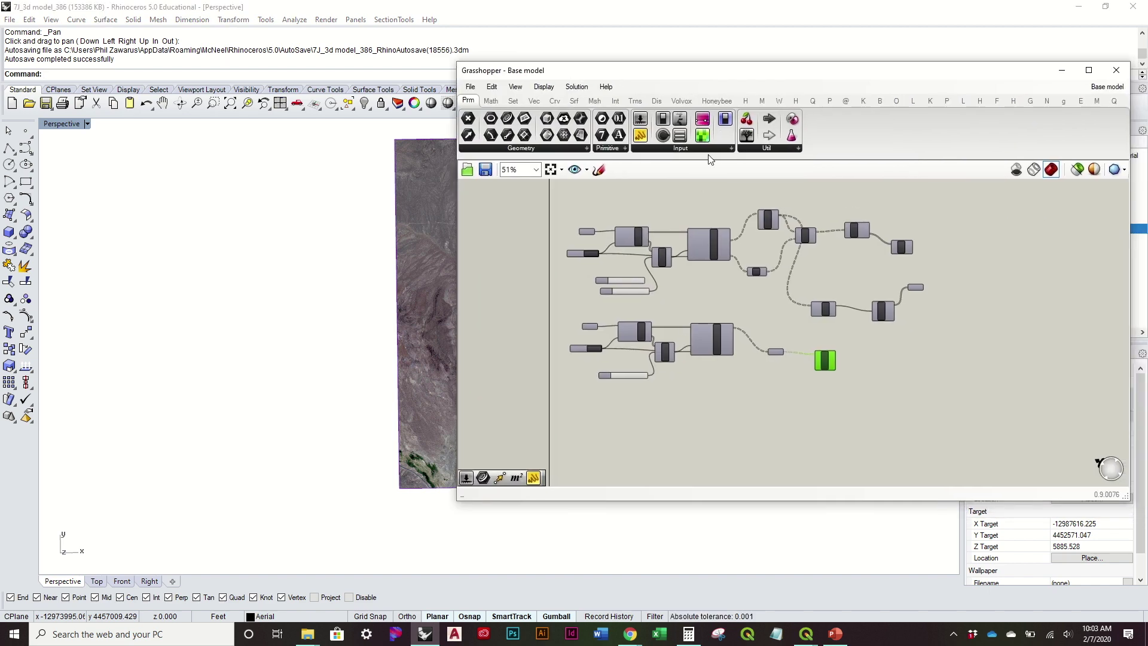
{"action": "left_click_drag", "start_coordinate": [779, 77], "coordinate": [734, 35]}
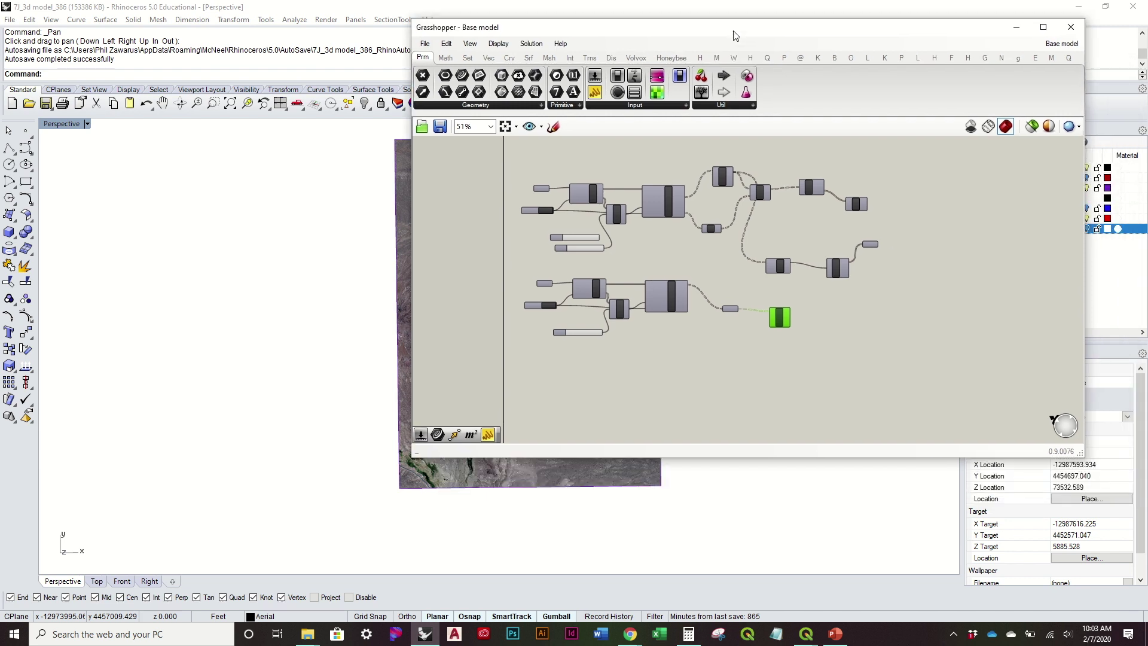
Place an Imp@It shapefile import component and a DataVis@it component side by side below the existing Grasshopper definition
{"action": "left_click", "coordinate": [801, 58]}
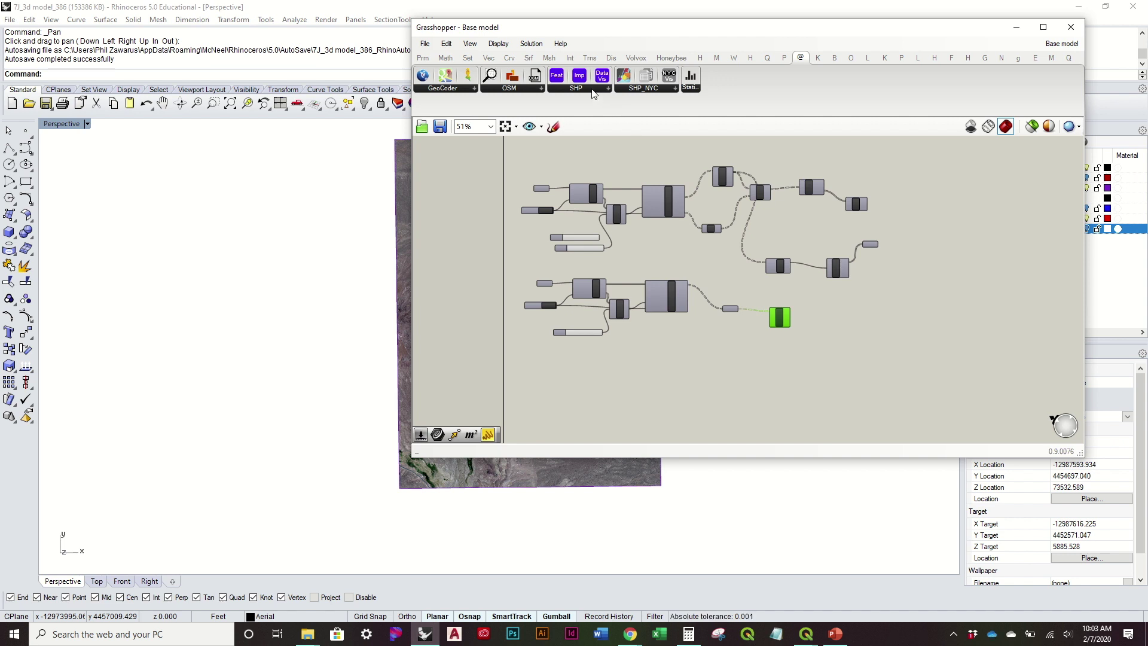
{"action": "left_click_drag", "start_coordinate": [581, 77], "coordinate": [605, 421]}
{"action": "scroll", "coordinate": [596, 329], "scroll_direction": "up", "scroll_amount": 2}
{"action": "scroll", "coordinate": [596, 329], "scroll_direction": "up", "scroll_amount": 3}
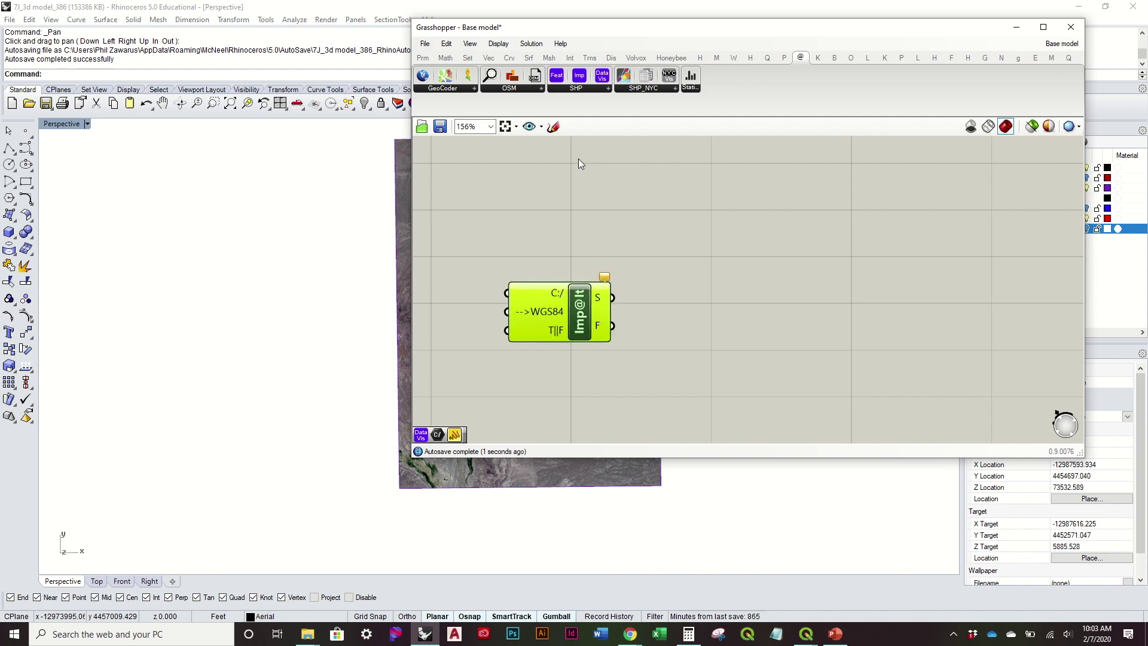
{"action": "left_click_drag", "start_coordinate": [604, 77], "coordinate": [807, 327]}
{"action": "left_click_drag", "start_coordinate": [554, 295], "coordinate": [611, 293]}
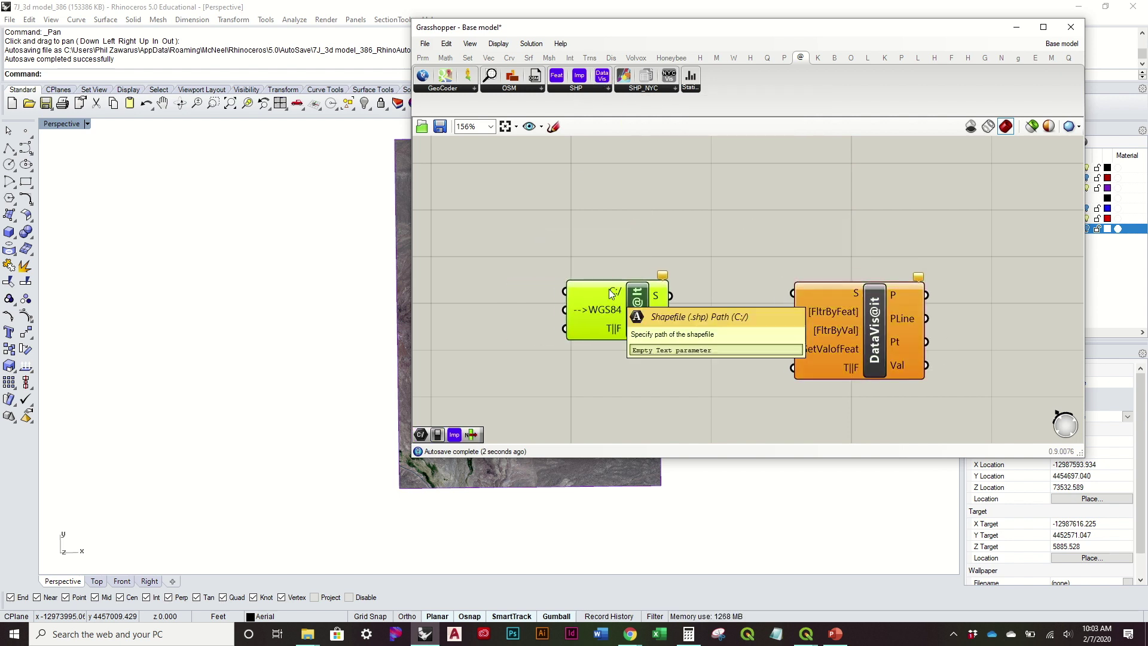
Add a File Path parameter, connect it to Imp@It's C:/ input, and line it up with that input
{"action": "left_click", "coordinate": [430, 58]}
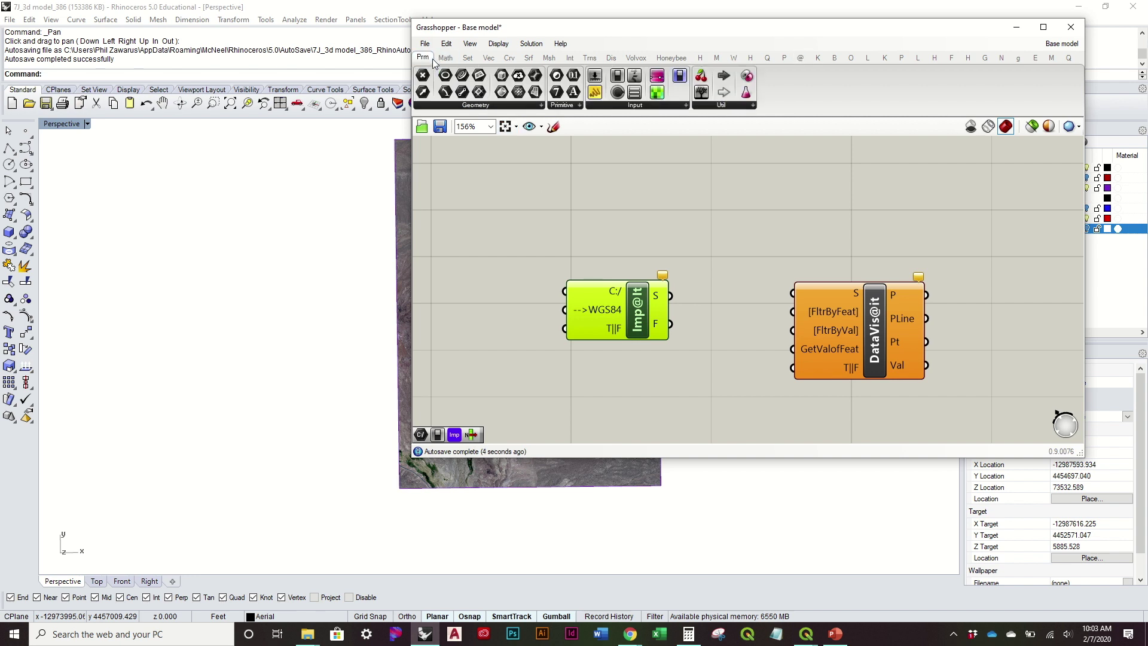
{"action": "left_click", "coordinate": [579, 106]}
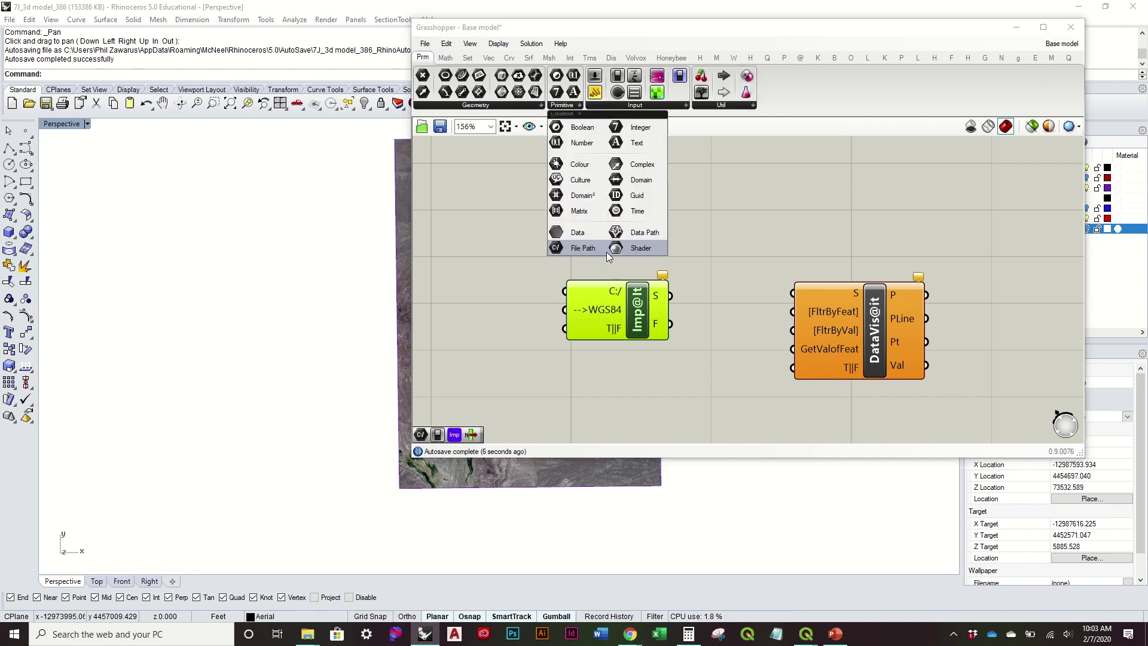
{"action": "left_click_drag", "start_coordinate": [601, 252], "coordinate": [565, 292]}
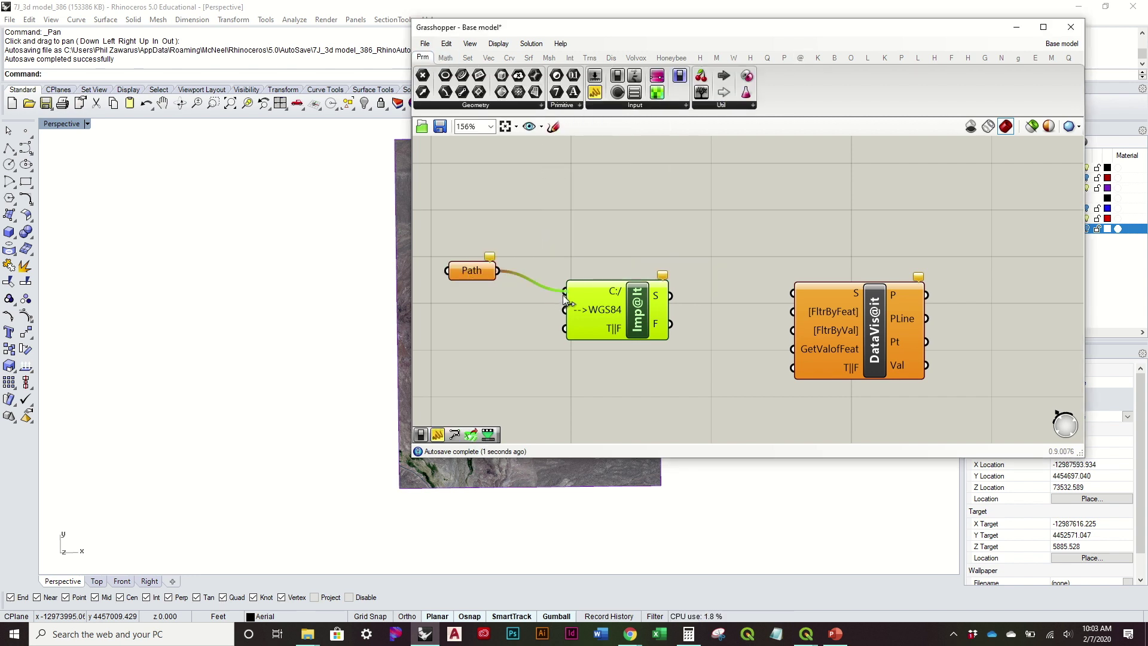
{"action": "left_click_drag", "start_coordinate": [473, 271], "coordinate": [498, 290]}
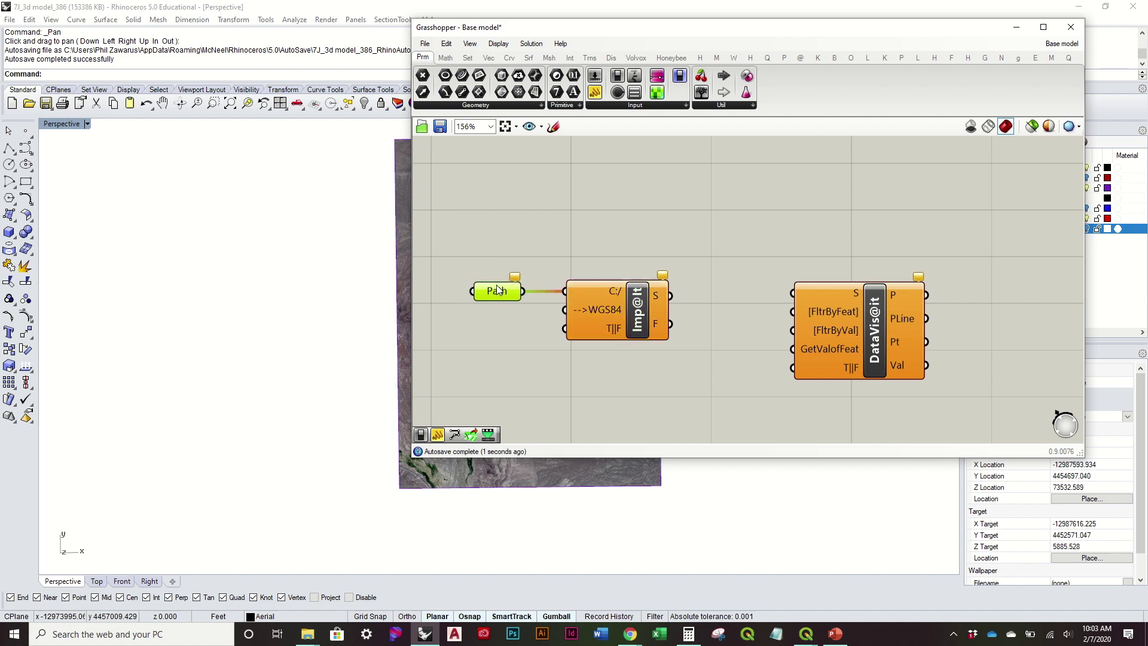
Set the Path parameter to the soil factors shapefile in the soil data folder
{"action": "right_click", "coordinate": [498, 290]}
{"action": "left_click", "coordinate": [583, 465]}
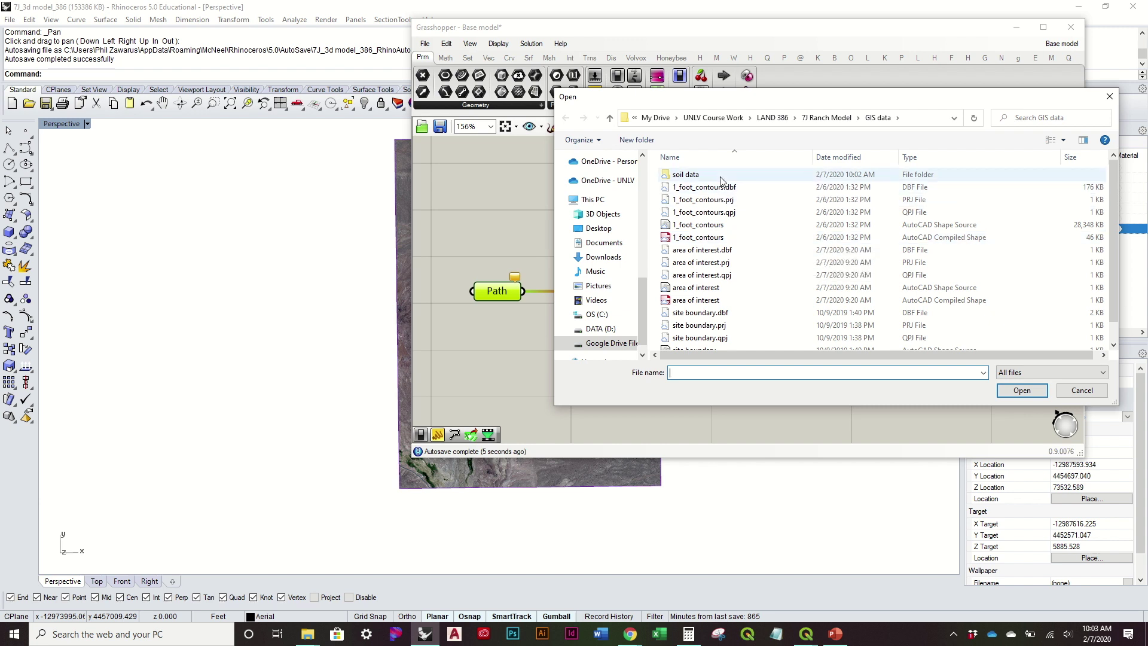
{"action": "double_click", "coordinate": [722, 175]}
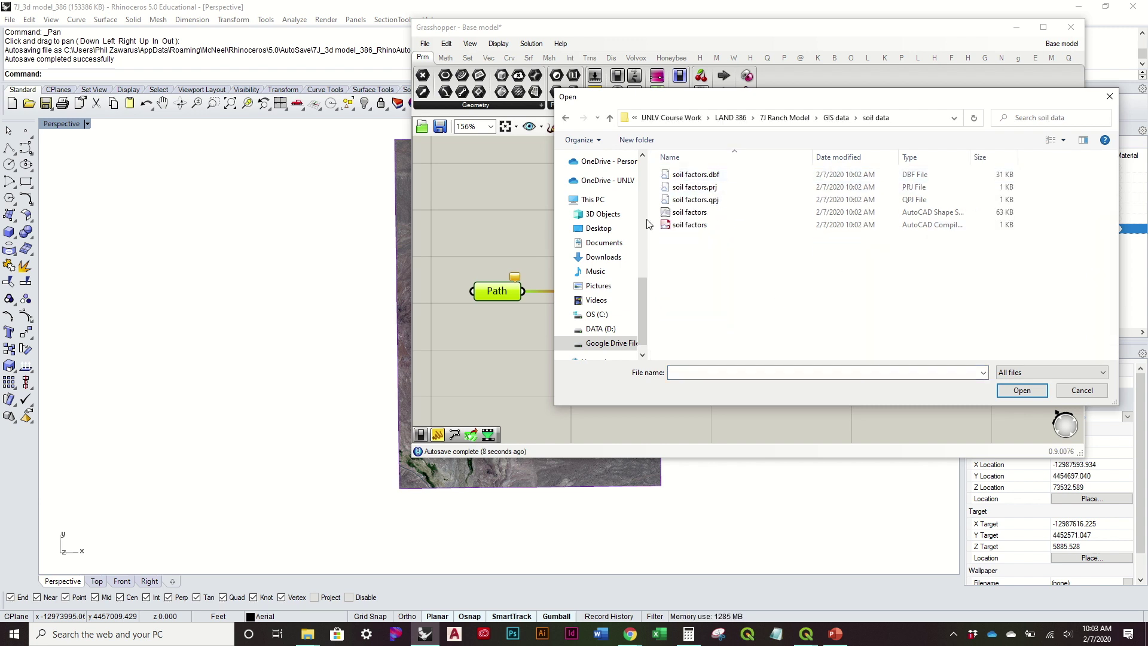
{"action": "left_click", "coordinate": [705, 213]}
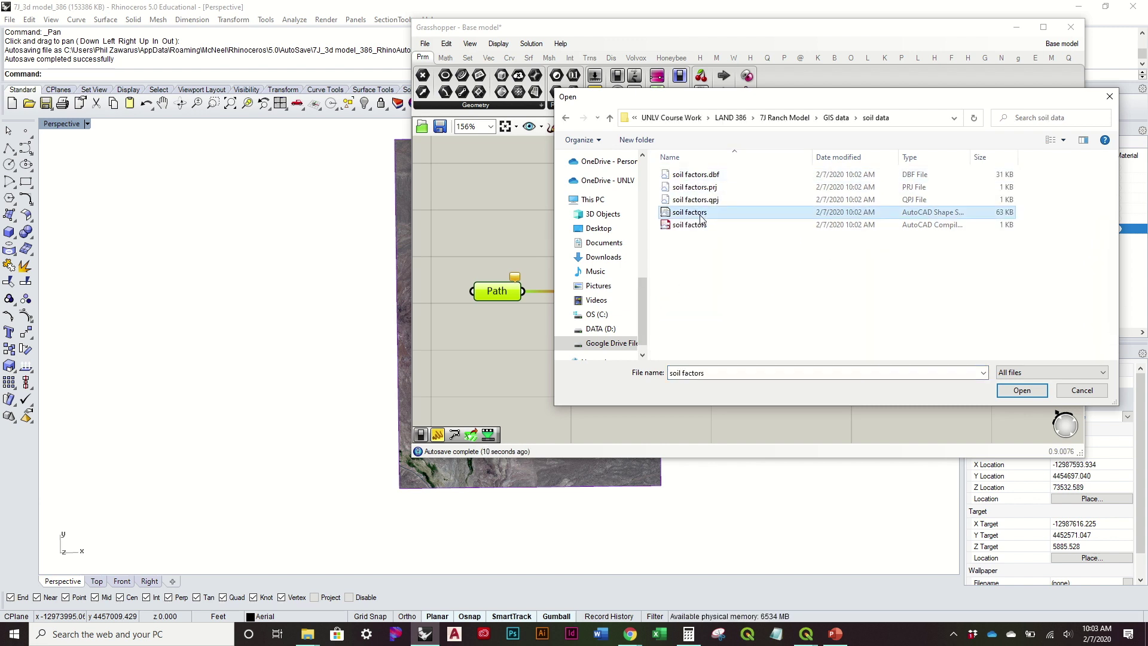
{"action": "left_click", "coordinate": [1022, 389]}
{"action": "left_click", "coordinate": [541, 157]}
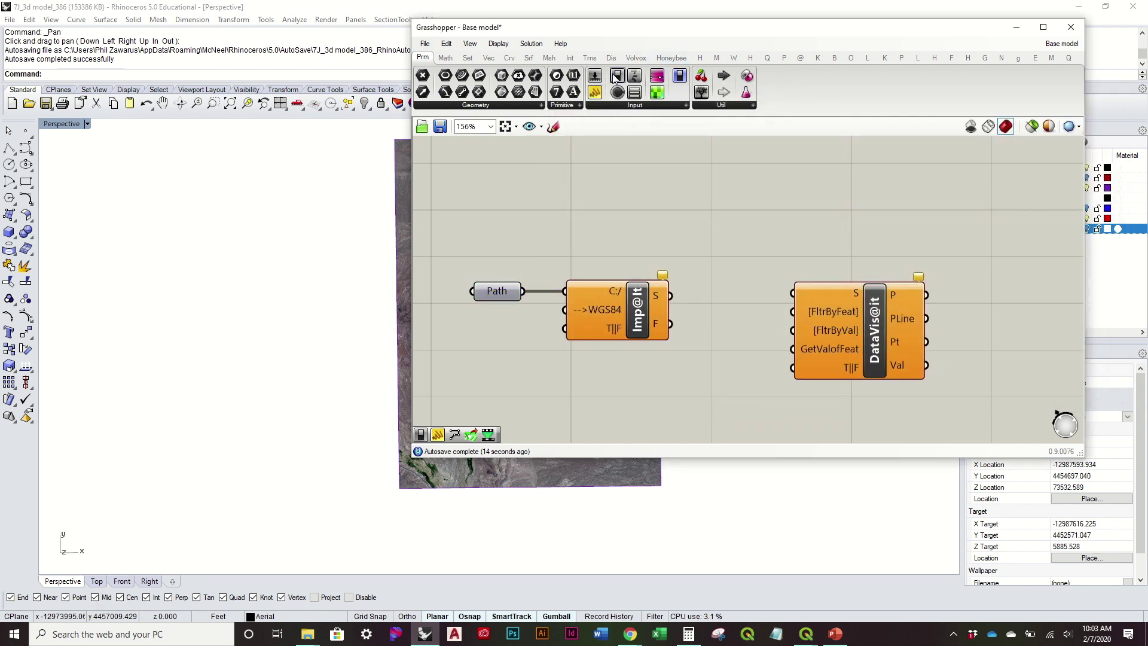
Feed Imp@It's T||F input from a Boolean Toggle set to True, and connect its S output to DataVis@it's S input
{"action": "left_click_drag", "start_coordinate": [616, 77], "coordinate": [565, 328]}
{"action": "double_click", "coordinate": [502, 349]}
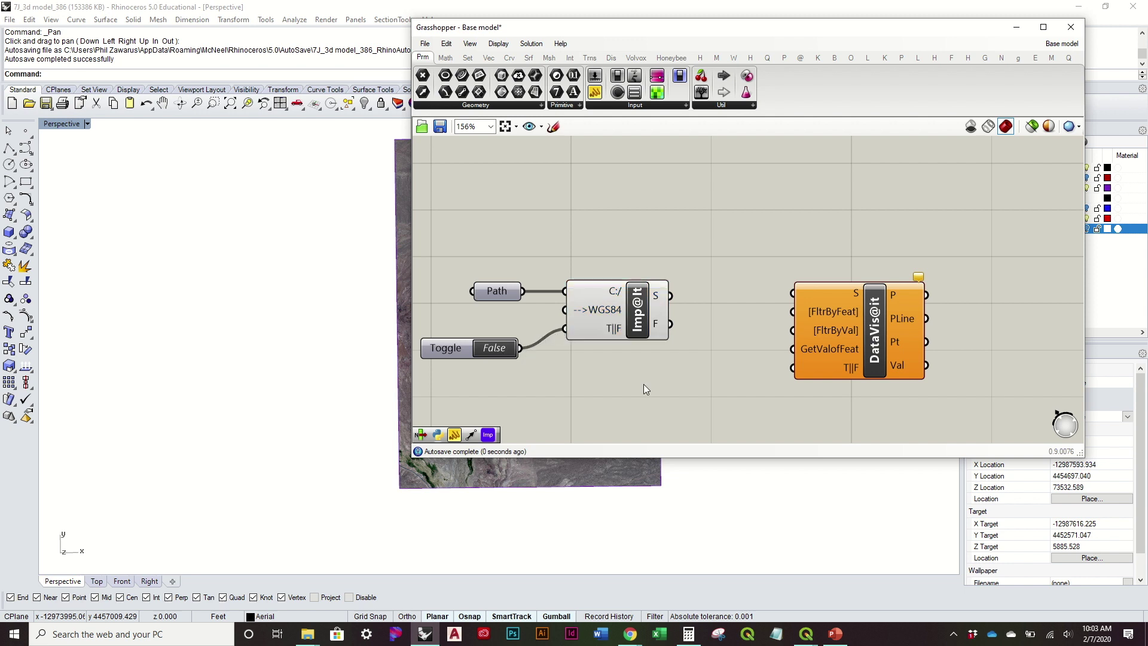
{"action": "left_click_drag", "start_coordinate": [670, 296], "coordinate": [794, 289]}
{"action": "left_click_drag", "start_coordinate": [890, 324], "coordinate": [933, 292]}
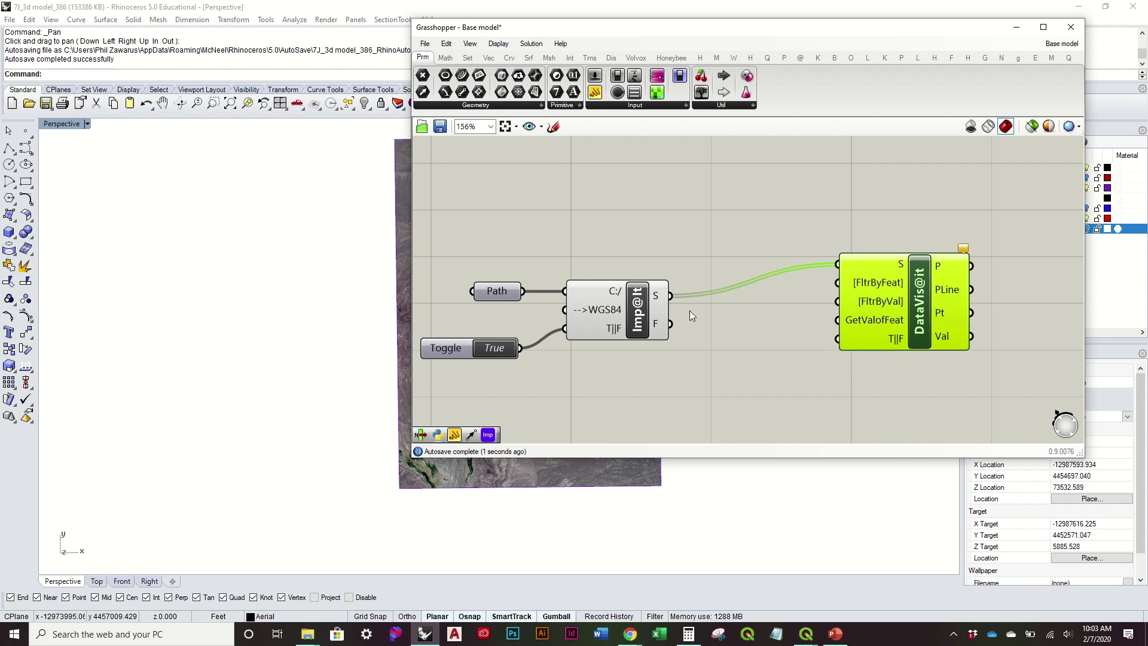
Move DataVis@it farther from Imp@It and connect an enlarged Panel to Imp@It's F output to list all shapefile fields
{"action": "right_click_drag", "start_coordinate": [849, 319], "coordinate": [788, 213]}
{"action": "left_click_drag", "start_coordinate": [835, 198], "coordinate": [924, 224]}
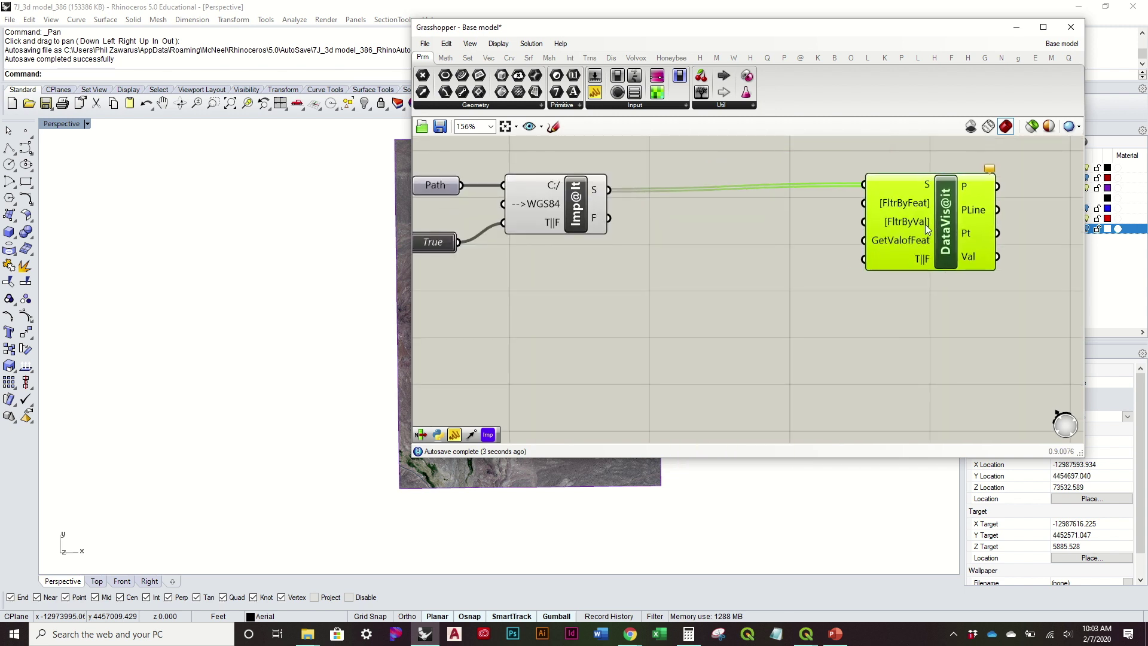
{"action": "left_click_drag", "start_coordinate": [598, 94], "coordinate": [743, 277]}
{"action": "left_click_drag", "start_coordinate": [609, 219], "coordinate": [675, 276]}
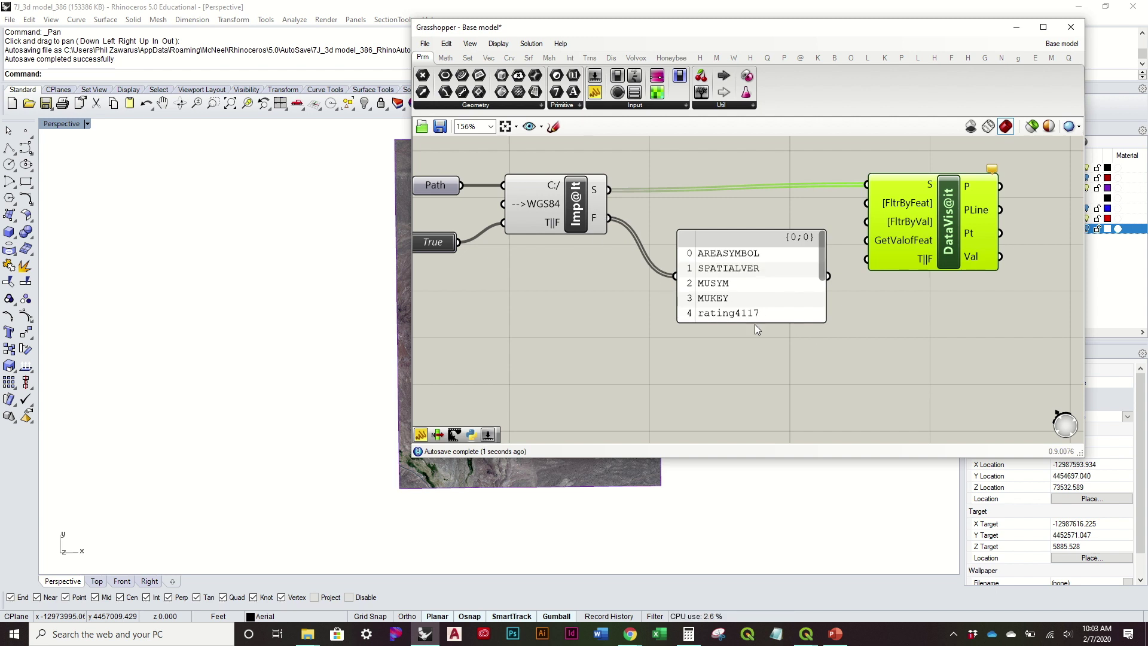
{"action": "left_click_drag", "start_coordinate": [755, 323], "coordinate": [735, 357]}
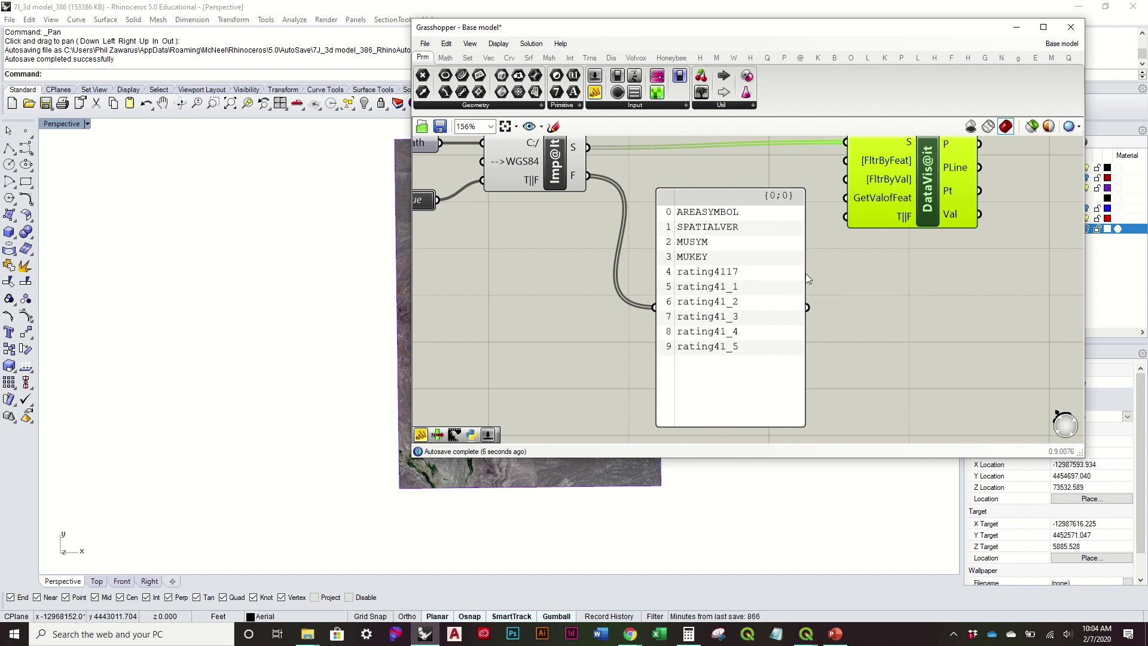
{"action": "left_click_drag", "start_coordinate": [804, 272], "coordinate": [861, 272]}
{"action": "left_click_drag", "start_coordinate": [739, 192], "coordinate": [771, 176]}
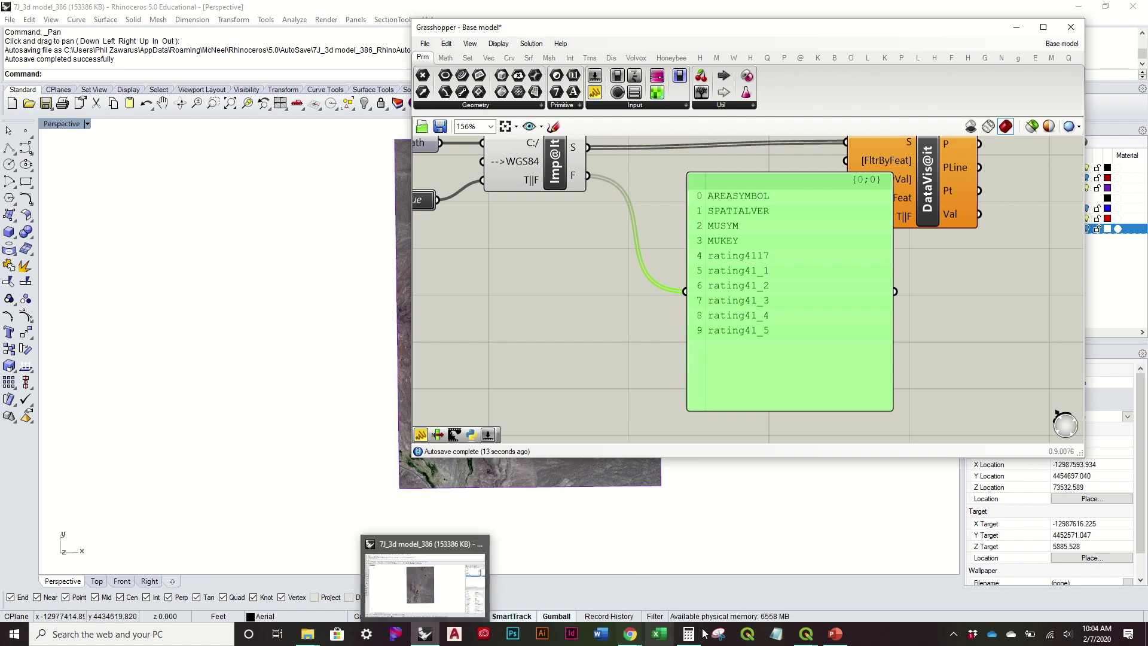
Bring up the soil texture rating table from QGIS, look at its columns, and close it
{"action": "mouse_move", "coordinate": [806, 634]}
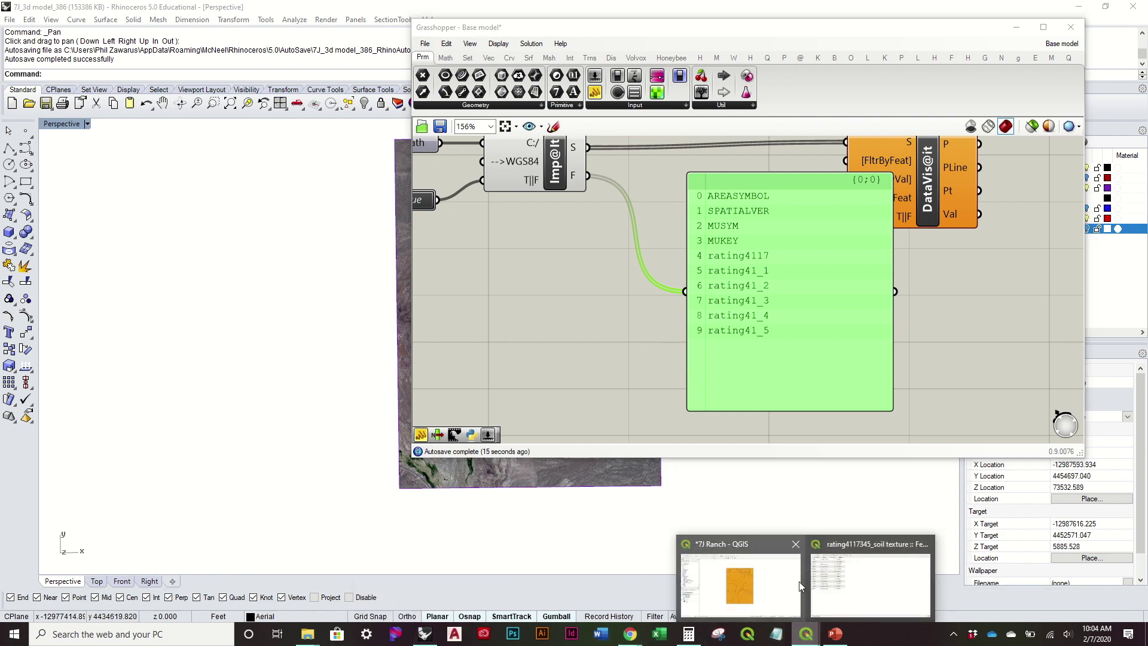
{"action": "left_click", "coordinate": [834, 581]}
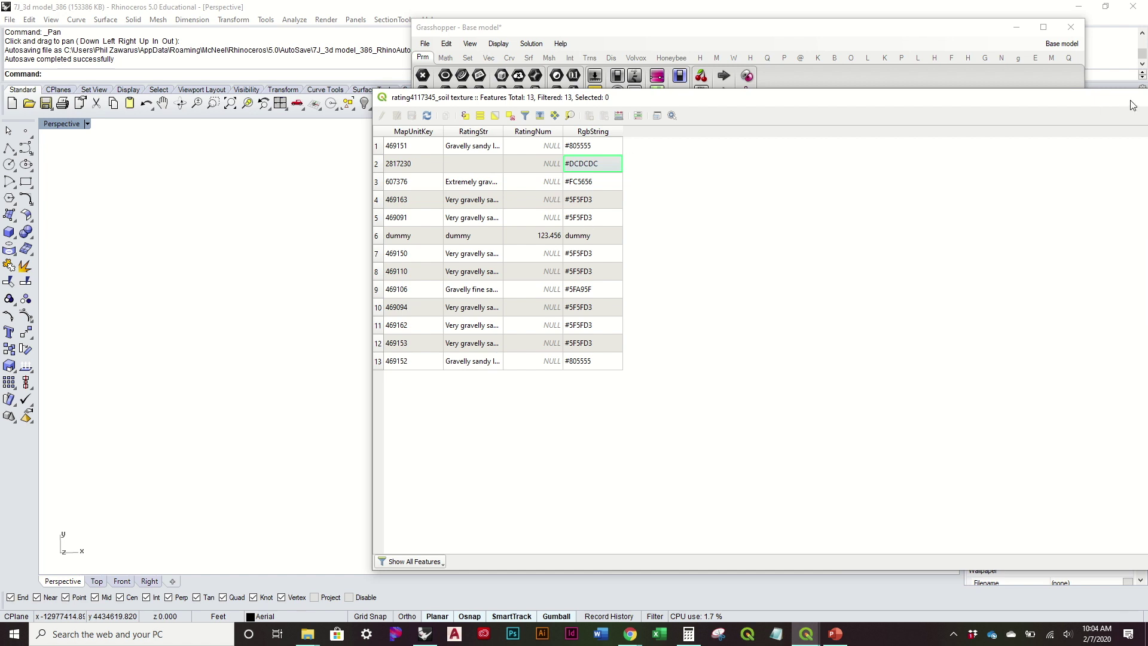
{"action": "left_click_drag", "start_coordinate": [1132, 106], "coordinate": [871, 106]}
{"action": "left_click", "coordinate": [976, 100]}
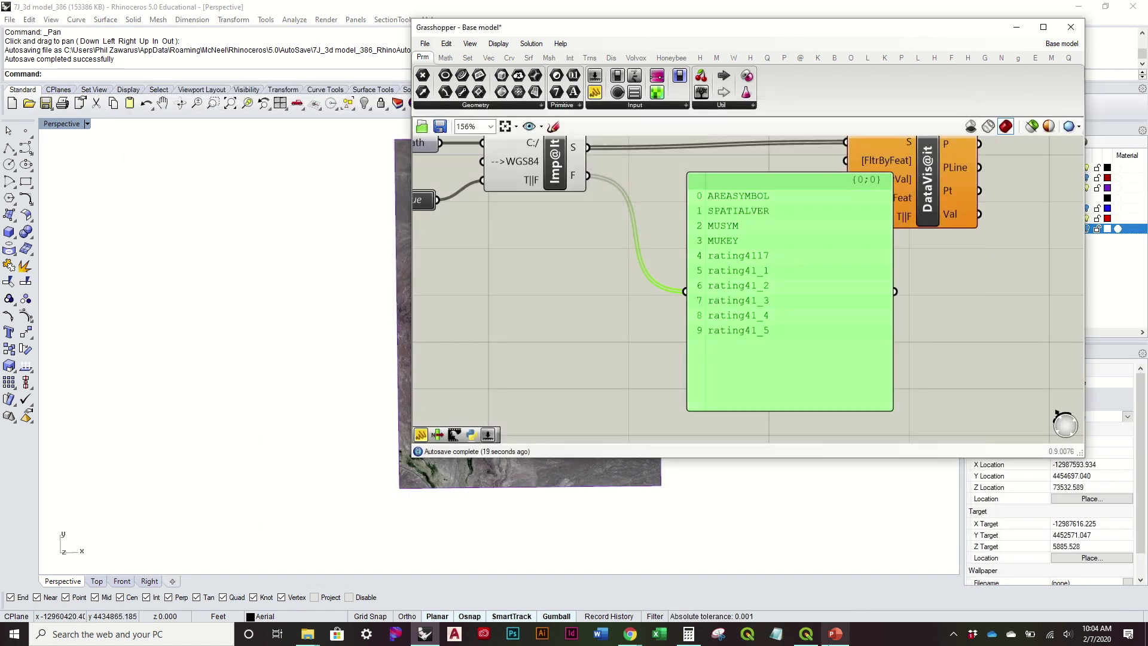
Open the soilmu_a_aoi attribute table in QGIS and compare its columns with the field list in the Grasshopper panel
{"action": "left_click", "coordinate": [806, 635]}
{"action": "left_click", "coordinate": [444, 36]}
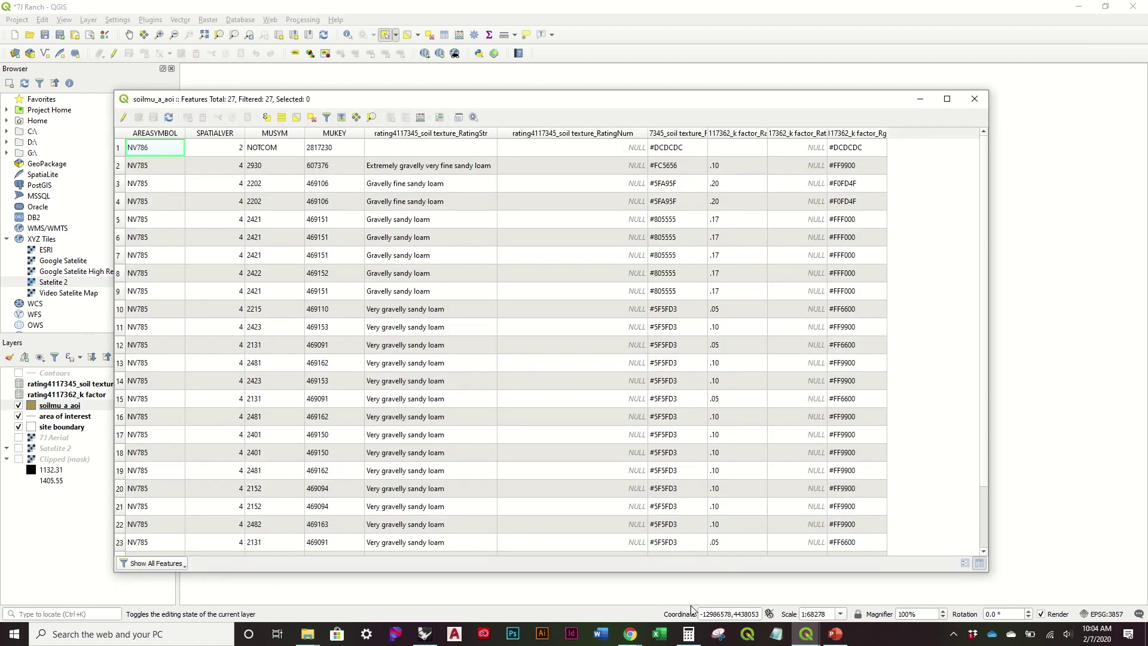
{"action": "left_click", "coordinate": [630, 633]}
{"action": "left_click", "coordinate": [428, 182]}
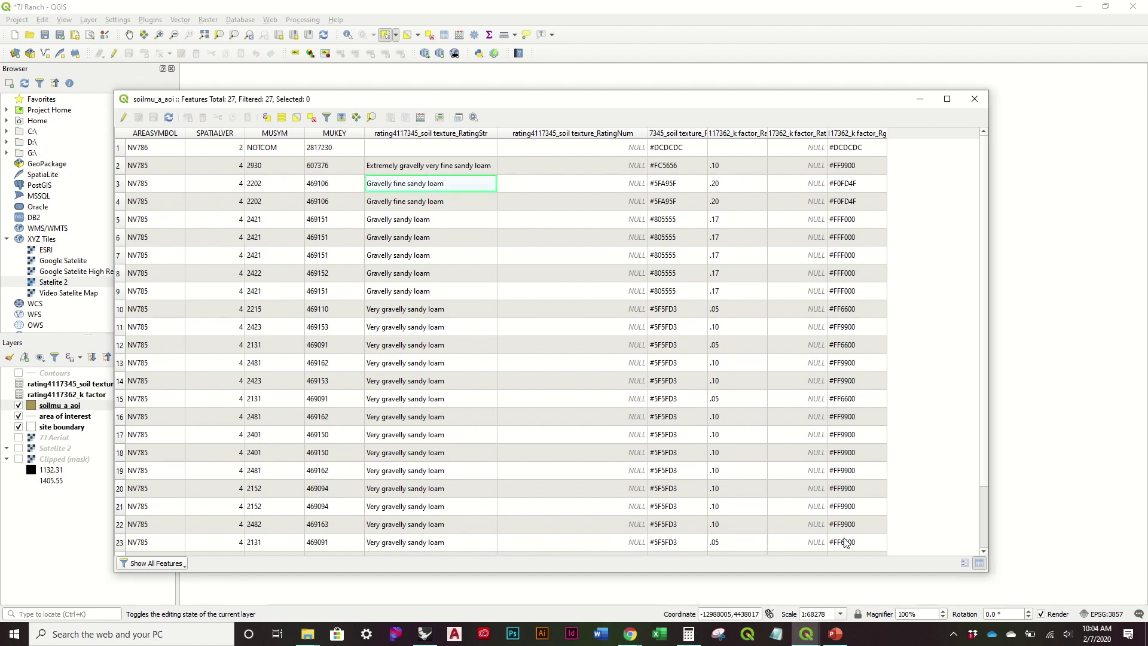
{"action": "left_click", "coordinate": [425, 635]}
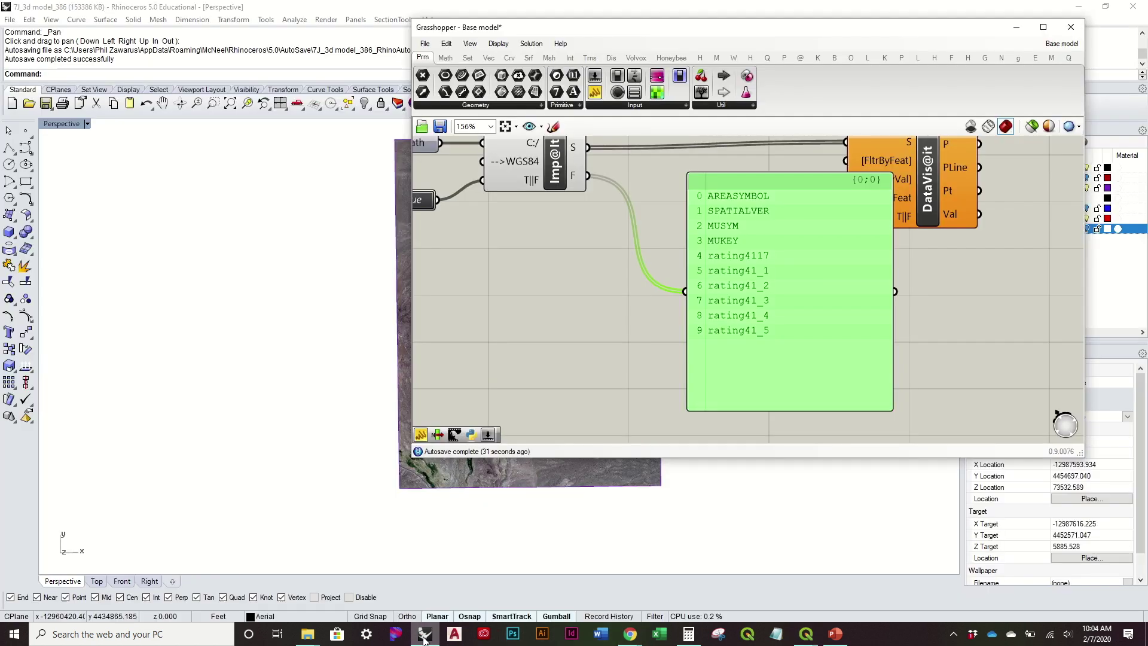
{"action": "left_click", "coordinate": [423, 636]}
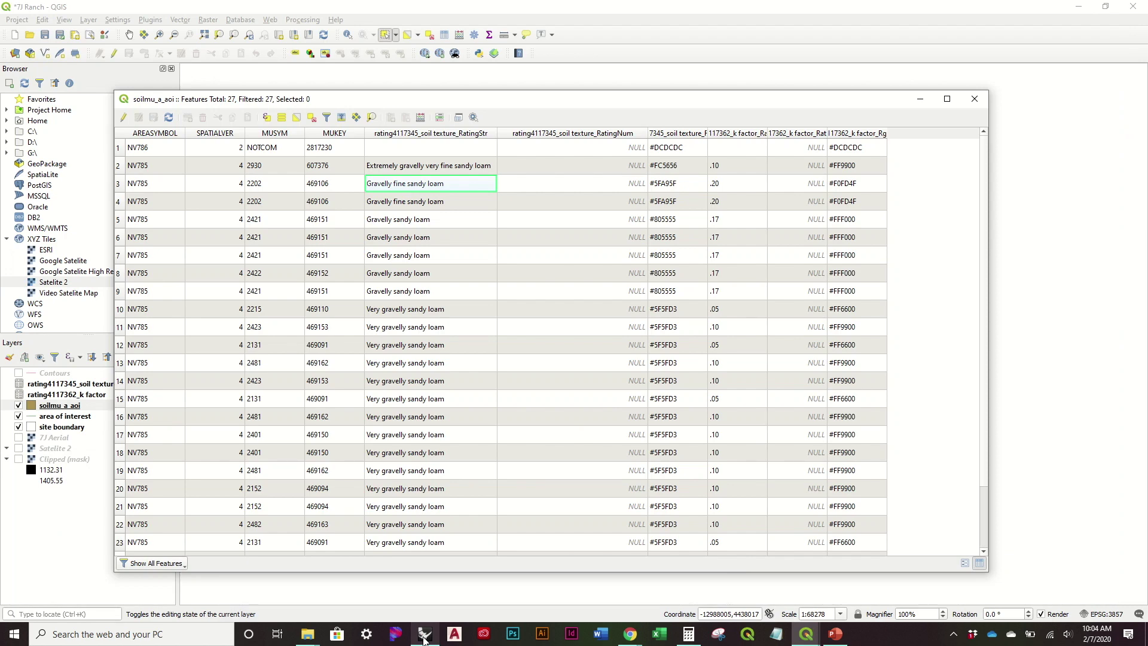
{"action": "left_click", "coordinate": [424, 636]}
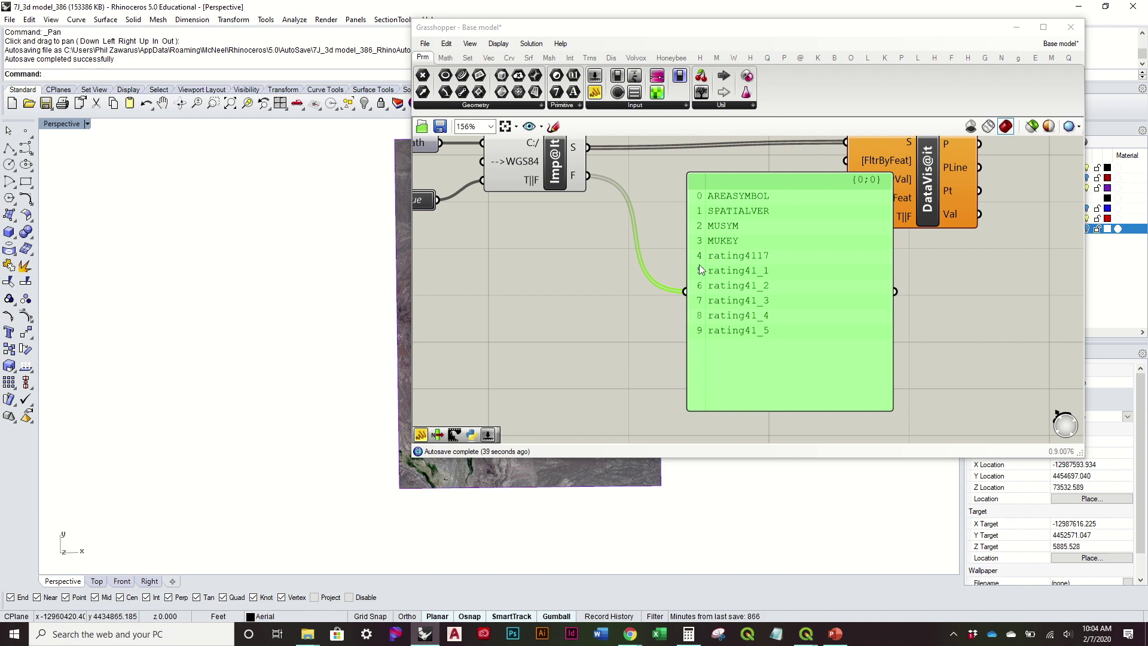
Widen the K factor RatingStr column in the soilmu_a_aoi attribute table to read its full name, and return to Grasshopper
{"action": "mouse_move", "coordinate": [806, 635]}
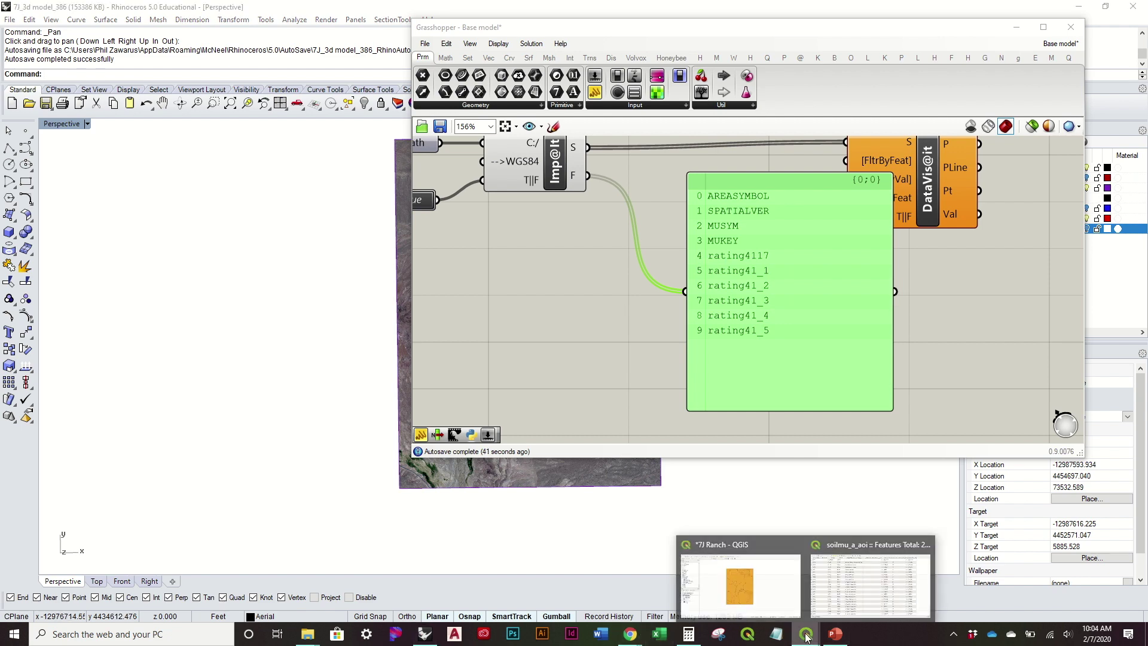
{"action": "left_click", "coordinate": [844, 593]}
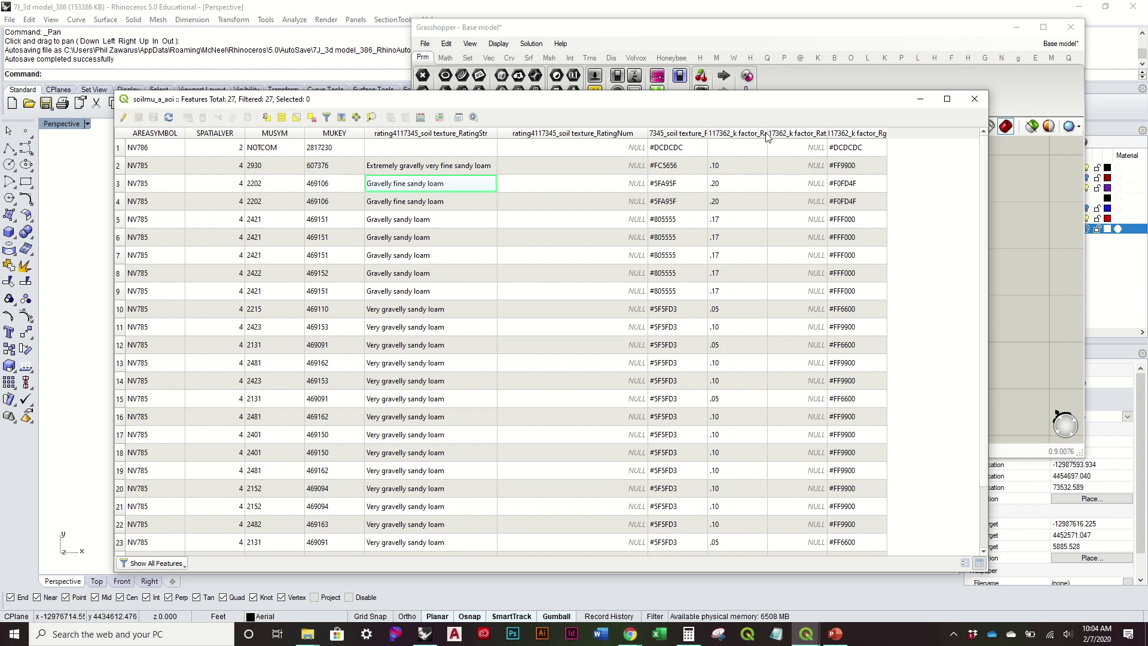
{"action": "left_click_drag", "start_coordinate": [767, 133], "coordinate": [843, 133]}
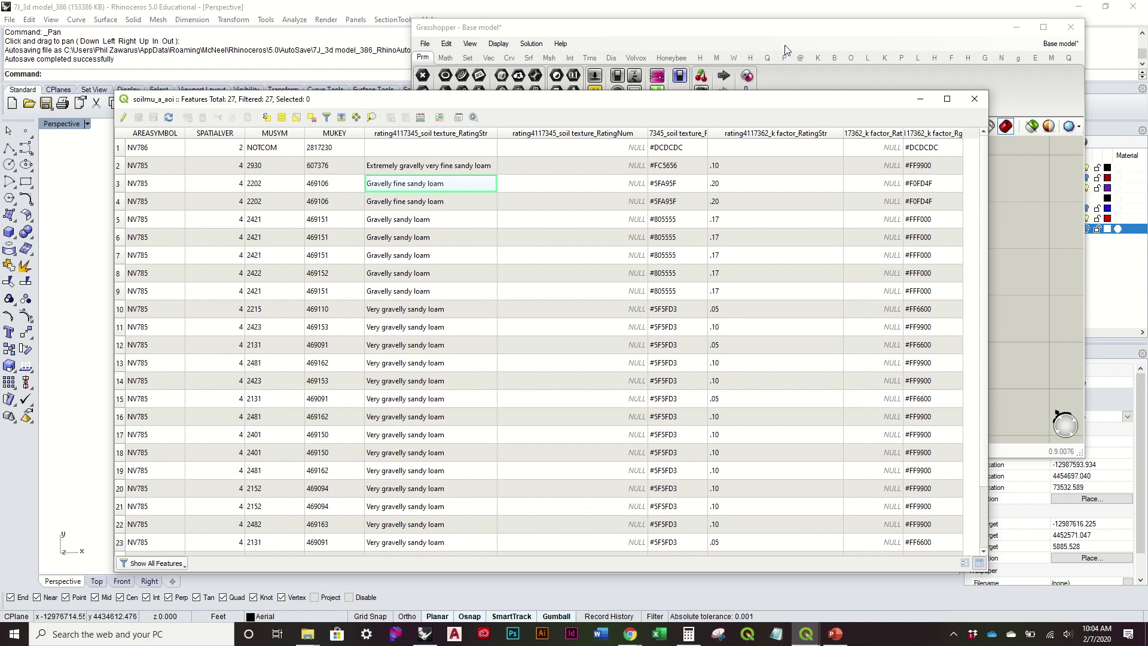
{"action": "left_click", "coordinate": [785, 73]}
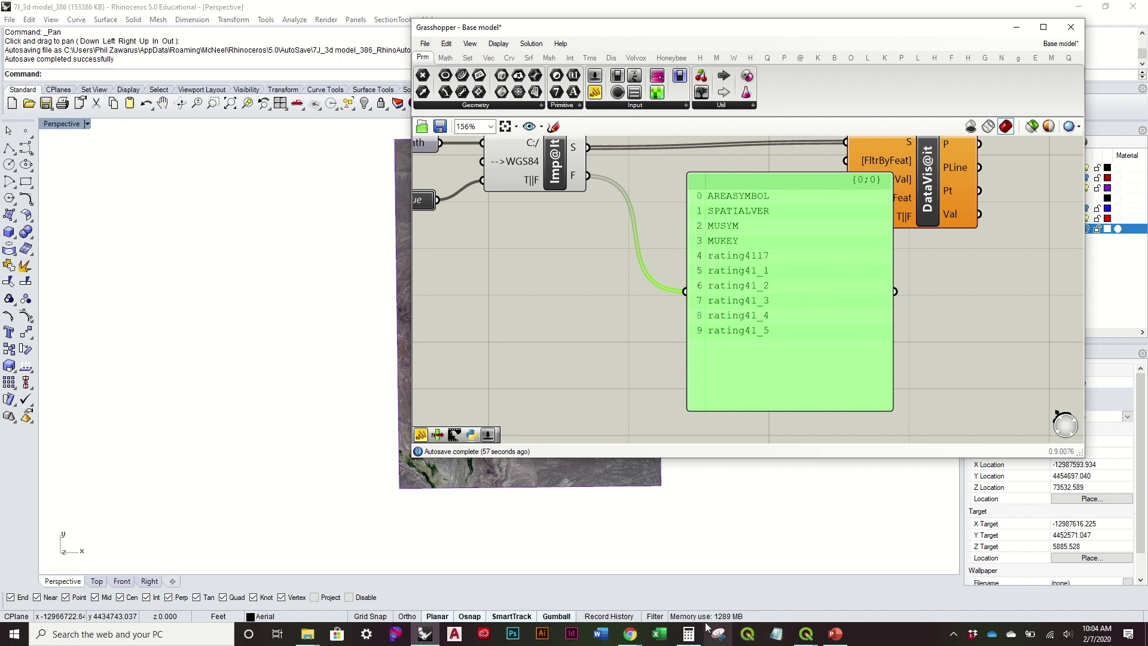
In the soilmu_a_aoi table, widen the soil texture RgbString column, narrow the soil texture RatingNum column, and minimize the table after reviewing the field order
{"action": "mouse_move", "coordinate": [806, 634]}
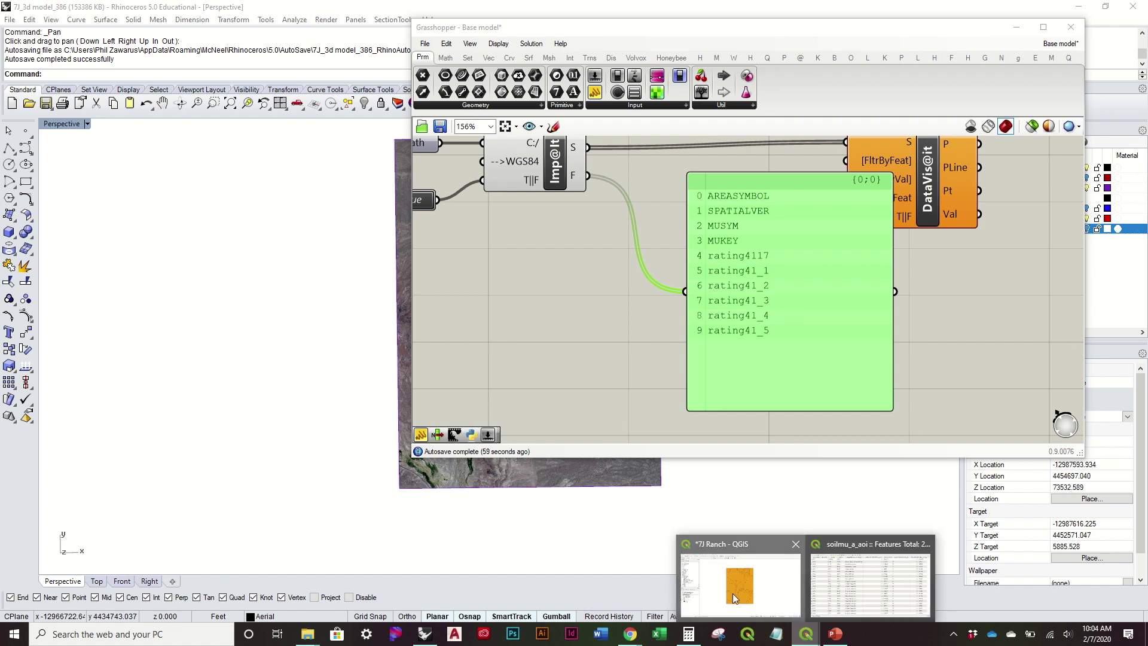
{"action": "left_click", "coordinate": [736, 597]}
{"action": "left_click", "coordinate": [870, 574]}
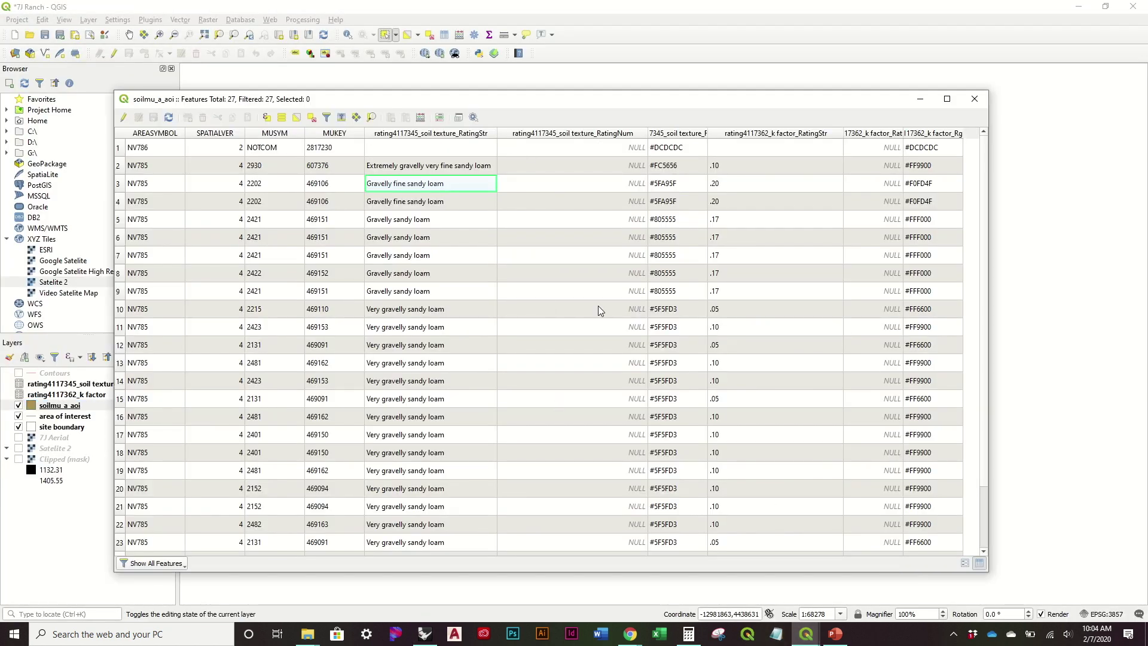
{"action": "left_click_drag", "start_coordinate": [708, 132], "coordinate": [786, 147]}
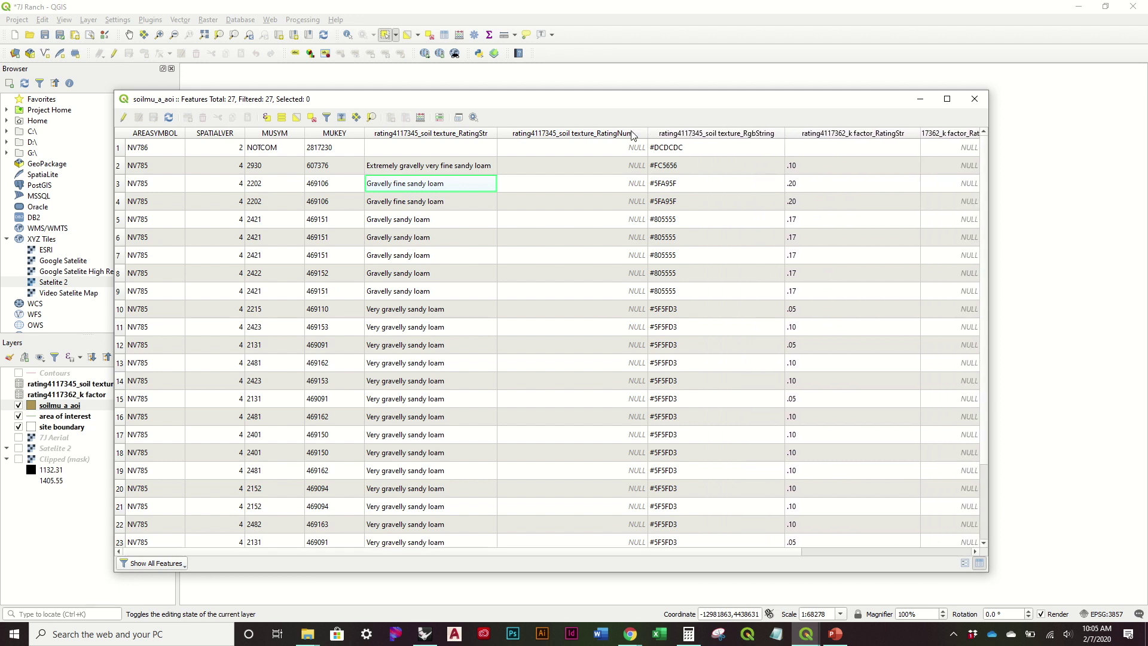
{"action": "left_click_drag", "start_coordinate": [647, 133], "coordinate": [607, 141]}
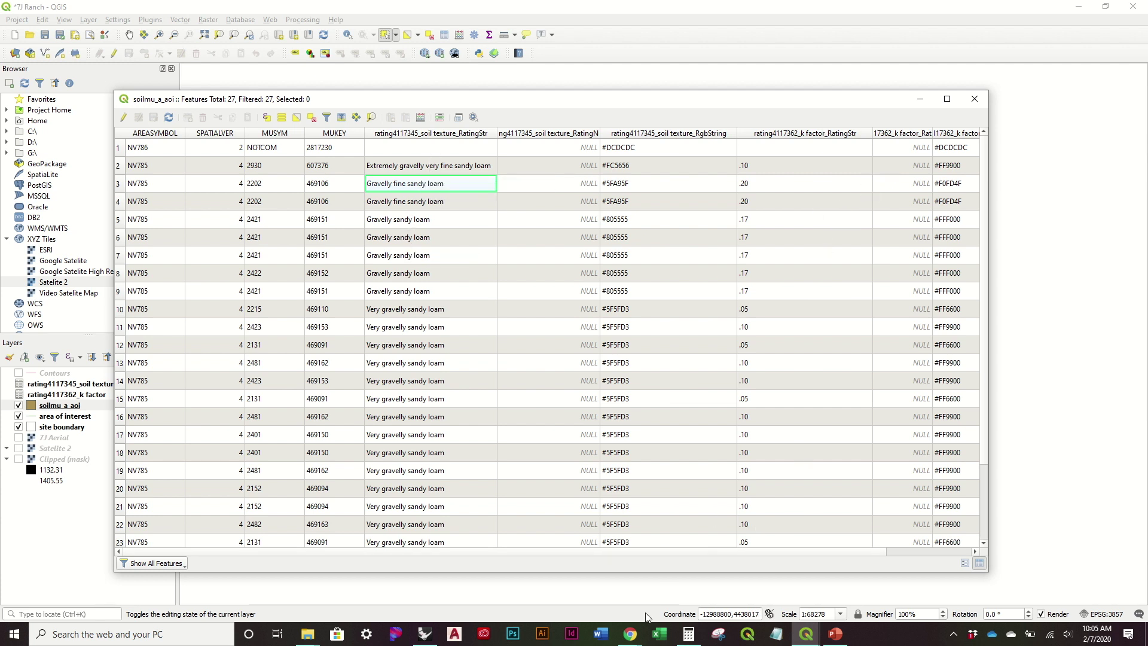
{"action": "left_click", "coordinate": [920, 100]}
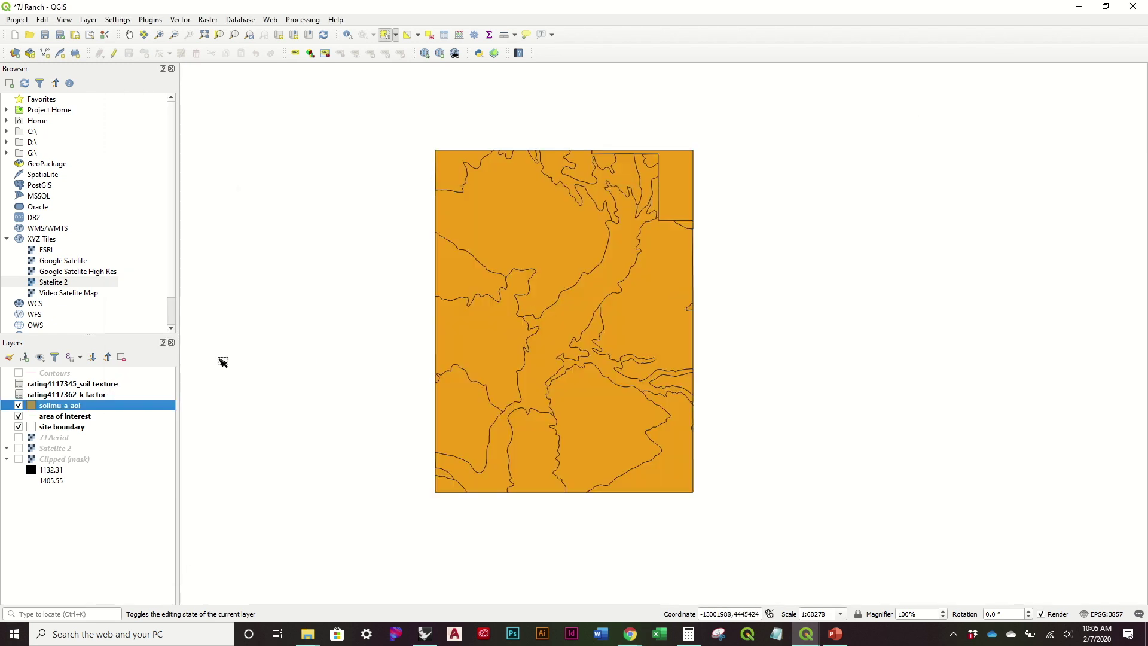
Switch back to Rhino's Grasshopper definition and place a List Item component between Imp@It and DataVis@it
{"action": "left_click", "coordinate": [424, 634]}
{"action": "scroll", "coordinate": [773, 330], "scroll_direction": "down", "scroll_amount": 3}
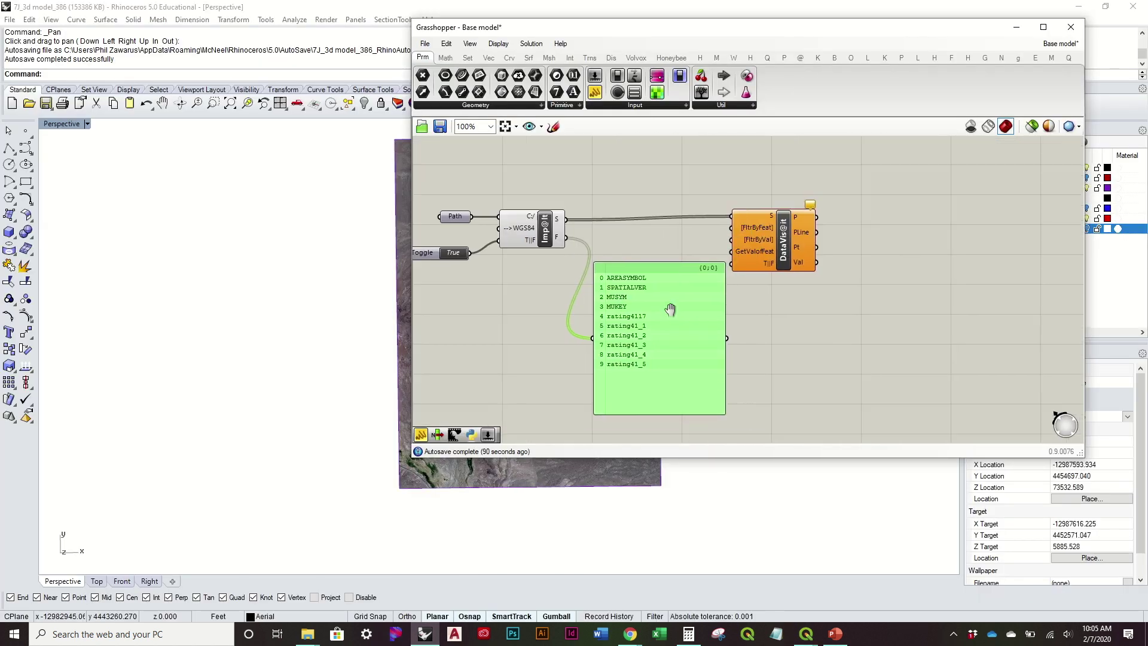
{"action": "left_click", "coordinate": [758, 248]}
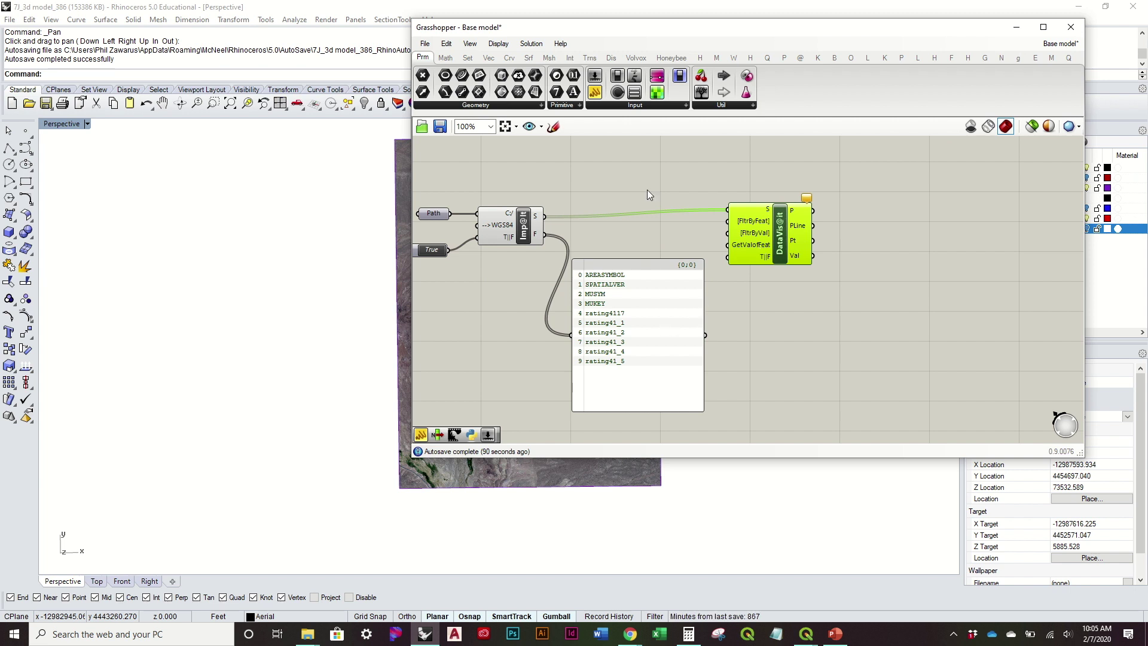
{"action": "left_click", "coordinate": [467, 58]}
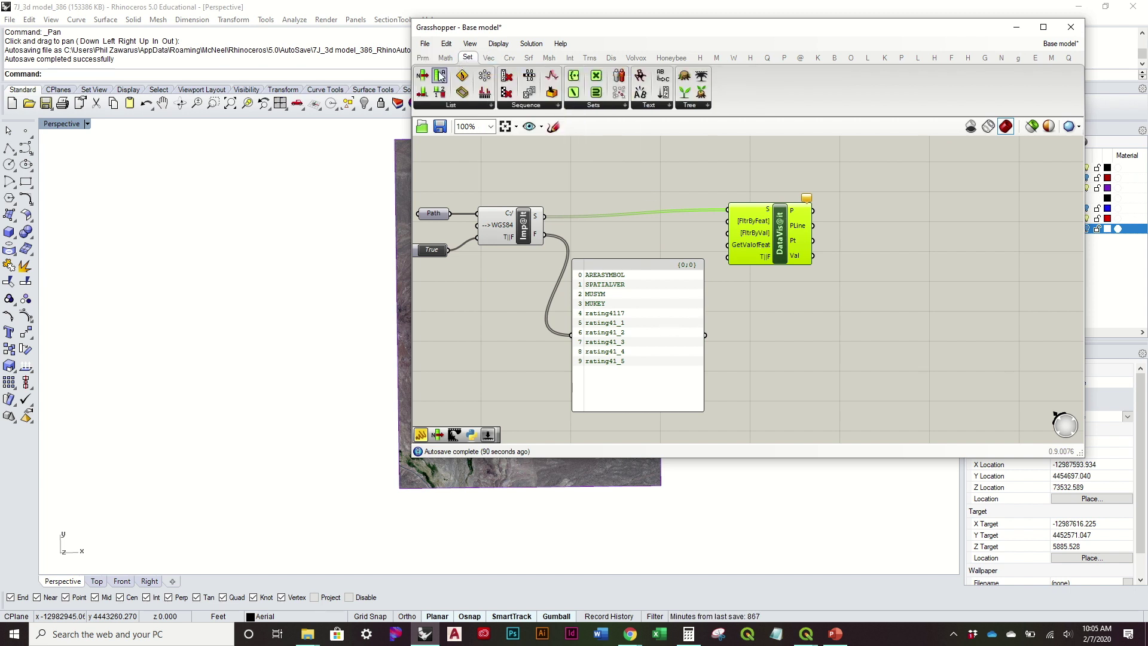
{"action": "left_click_drag", "start_coordinate": [429, 78], "coordinate": [676, 227]}
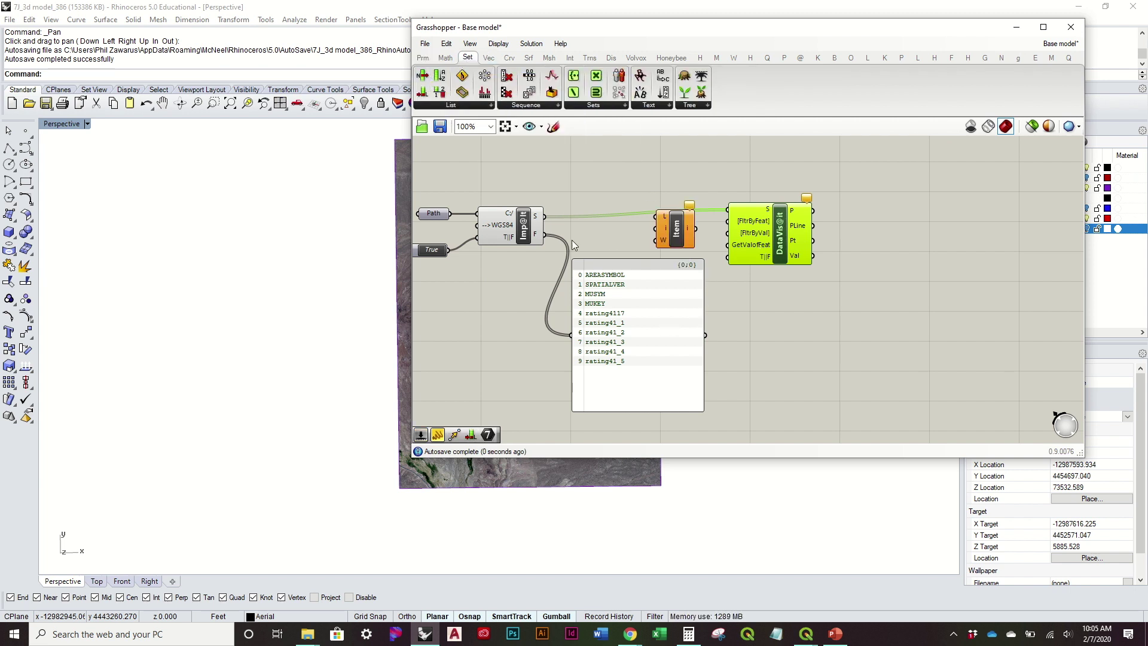
Connect Imp@It's F output to List Item's list input and add a panel containing 4 and 7 on separate lines
{"action": "left_click_drag", "start_coordinate": [545, 234], "coordinate": [648, 230]}
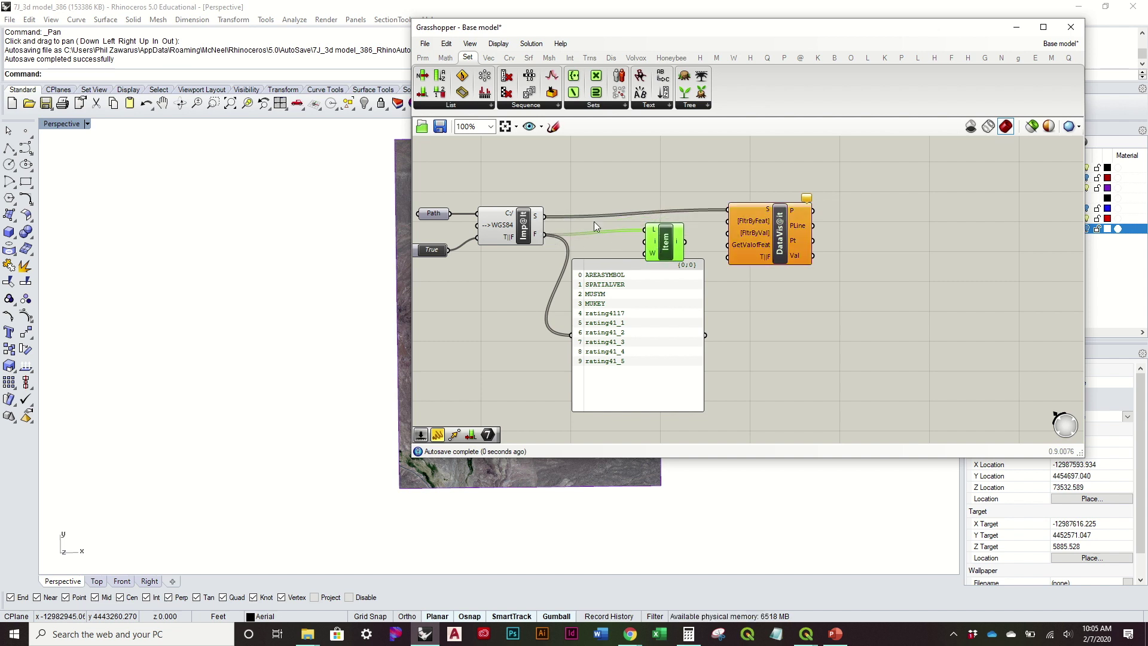
{"action": "double_click", "coordinate": [512, 334]}
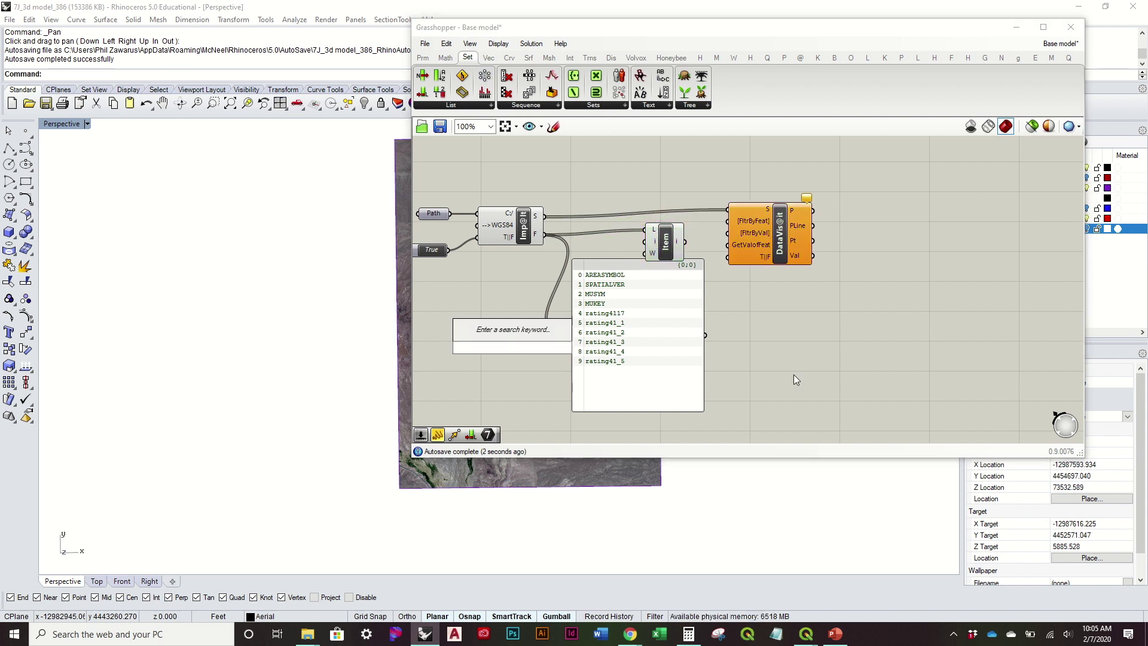
{"action": "type", "text": "\"4"}
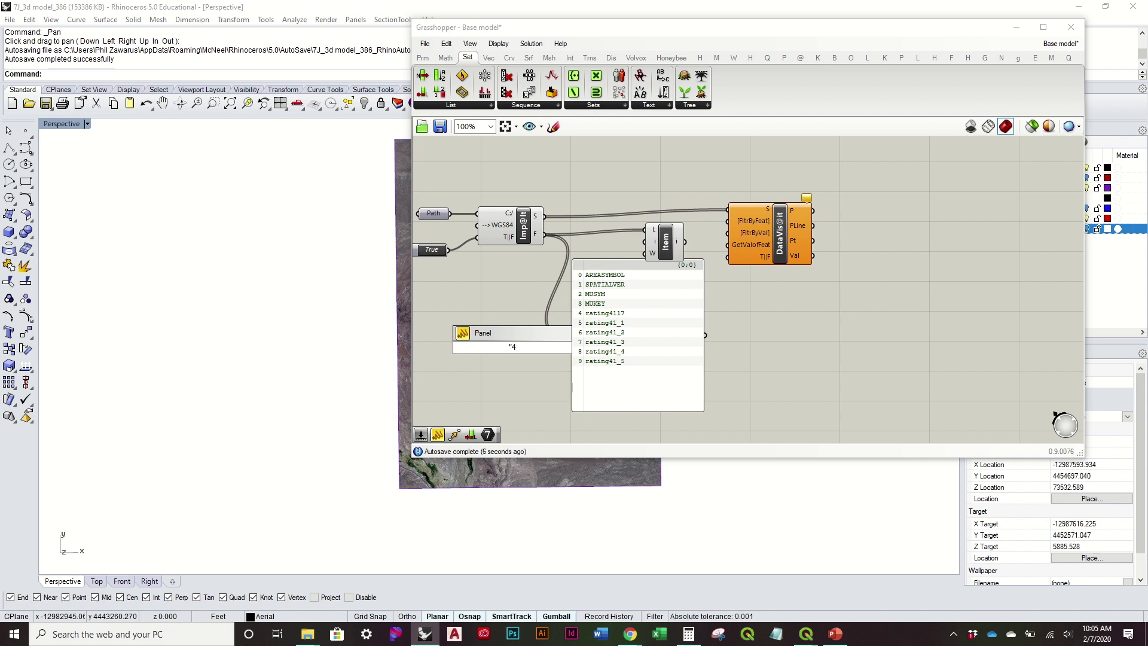
{"action": "key", "text": "Return"}
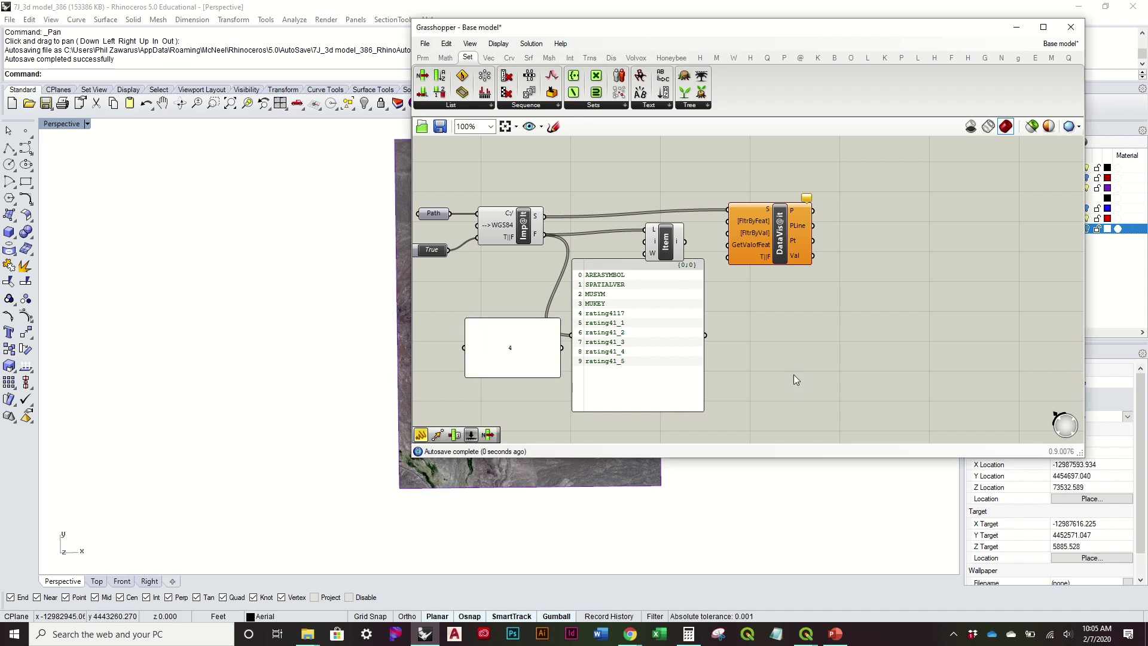
{"action": "double_click", "coordinate": [542, 337]}
{"action": "left_click", "coordinate": [541, 328]}
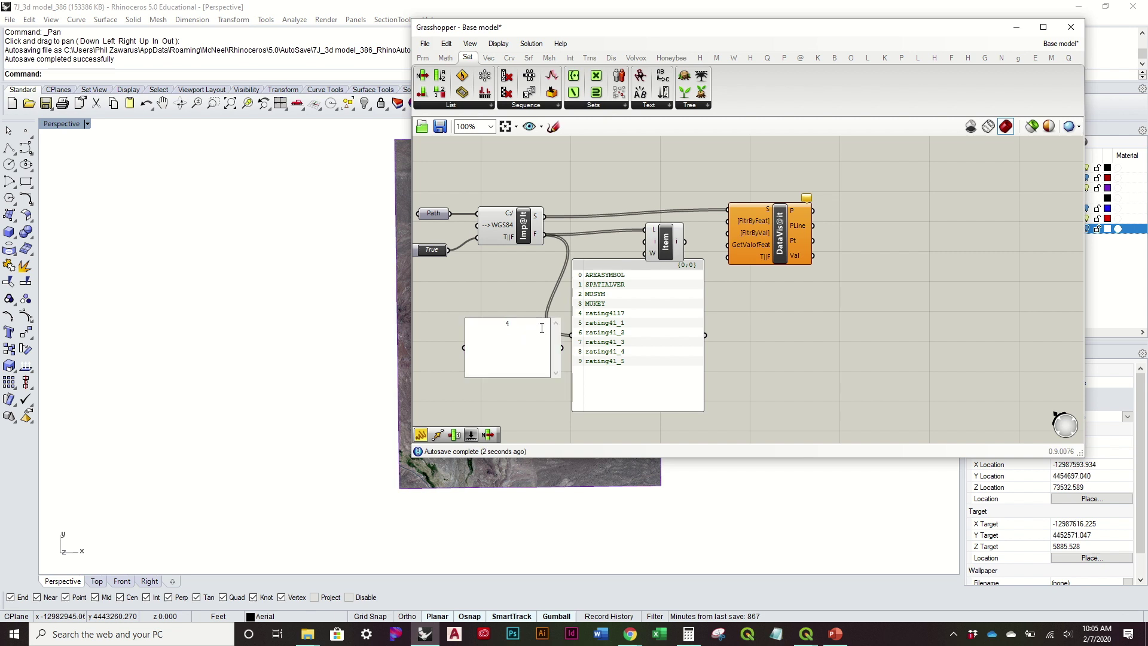
{"action": "type", "text": "7"}
Turn off Multiline Data on the panel holding 4 and 7, and delete the shapefile field list panel
{"action": "left_click", "coordinate": [461, 297]}
{"action": "left_click", "coordinate": [512, 356]}
{"action": "right_click", "coordinate": [513, 357]}
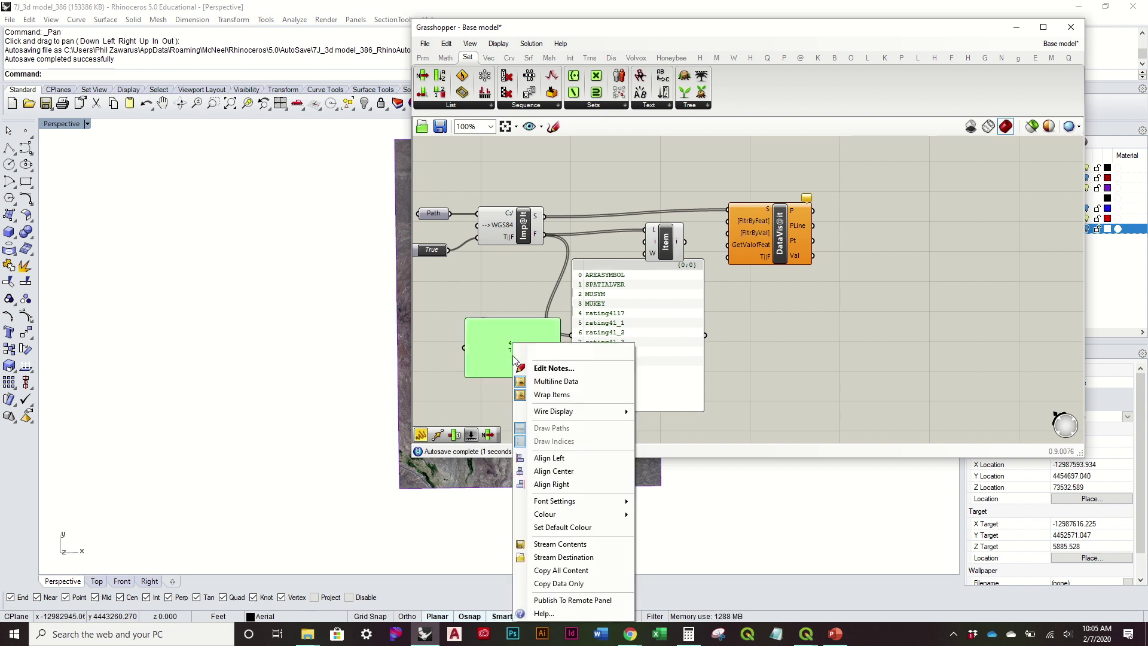
{"action": "left_click", "coordinate": [589, 382]}
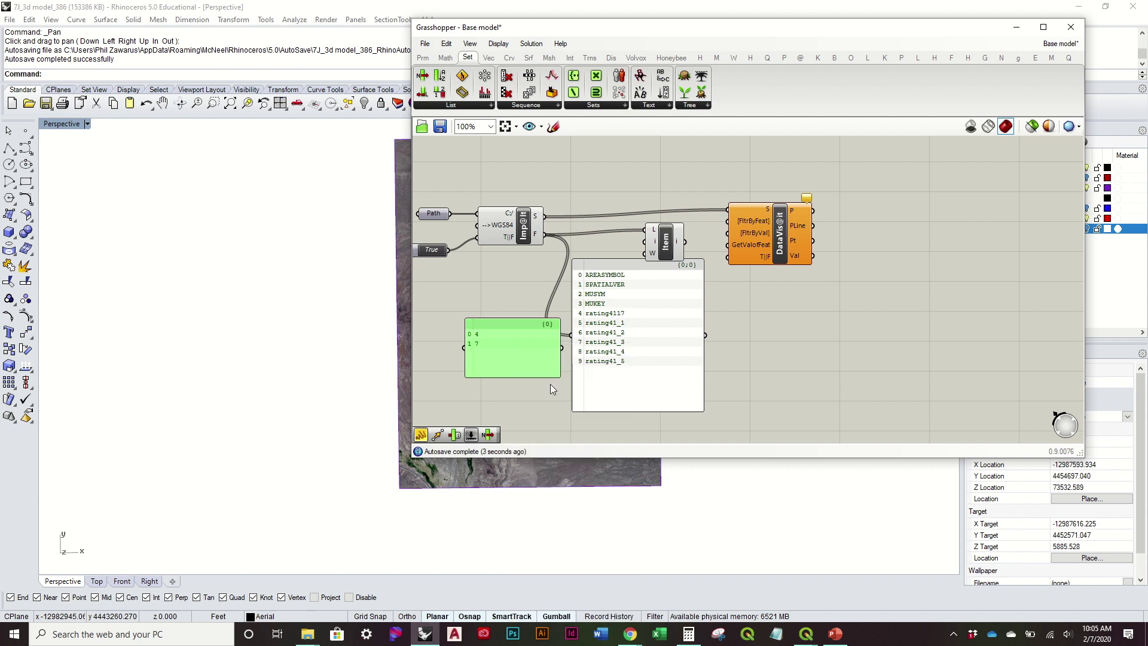
{"action": "left_click", "coordinate": [668, 335]}
{"action": "key", "text": "Delete"}
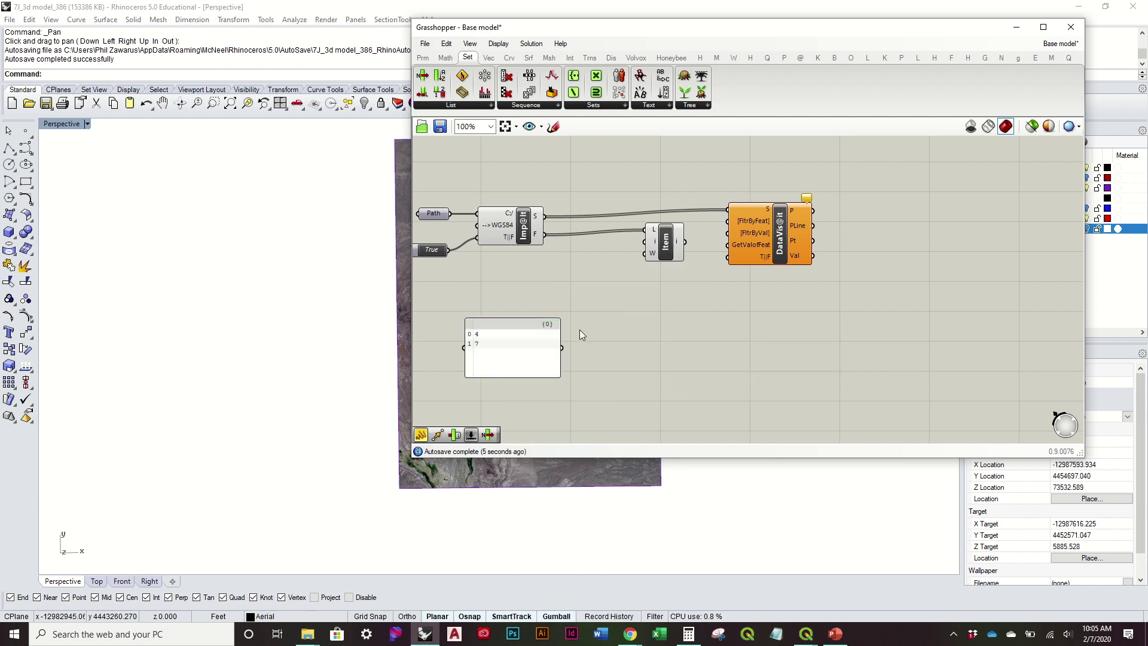
Wire the index panel to List Item's i input, List Item's output to DataVis@it's GetValofFeat, and the True toggle to its T||F input
{"action": "left_click_drag", "start_coordinate": [562, 346], "coordinate": [645, 241]}
{"action": "left_click_drag", "start_coordinate": [559, 335], "coordinate": [555, 301]}
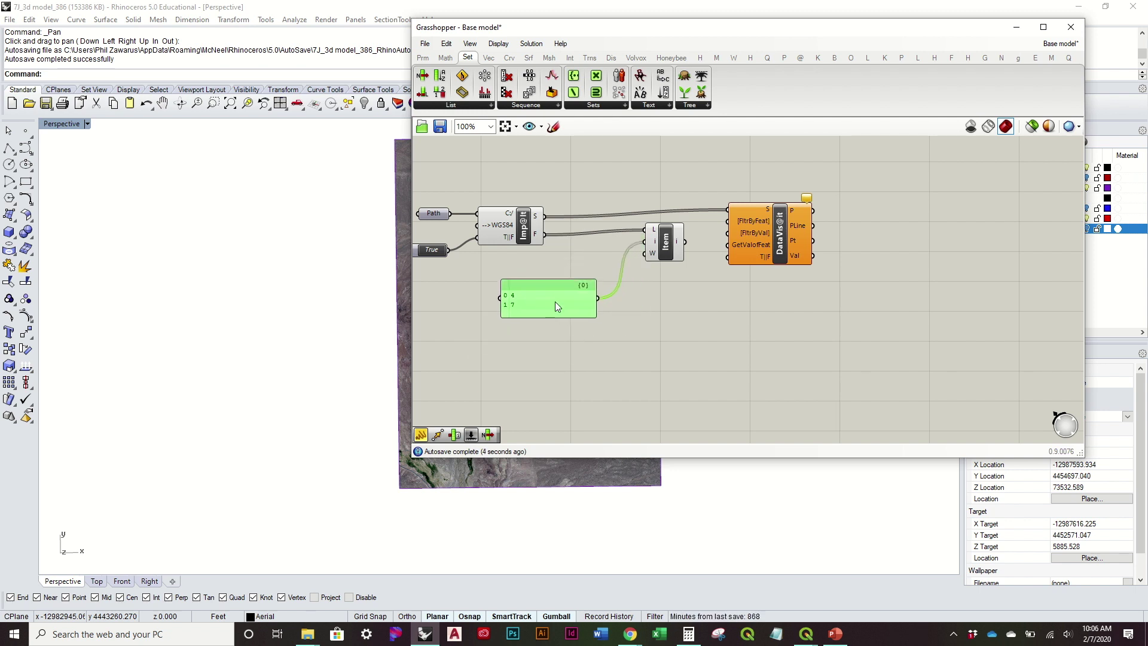
{"action": "left_click_drag", "start_coordinate": [686, 241], "coordinate": [730, 246]}
{"action": "left_click_drag", "start_coordinate": [449, 249], "coordinate": [728, 257]}
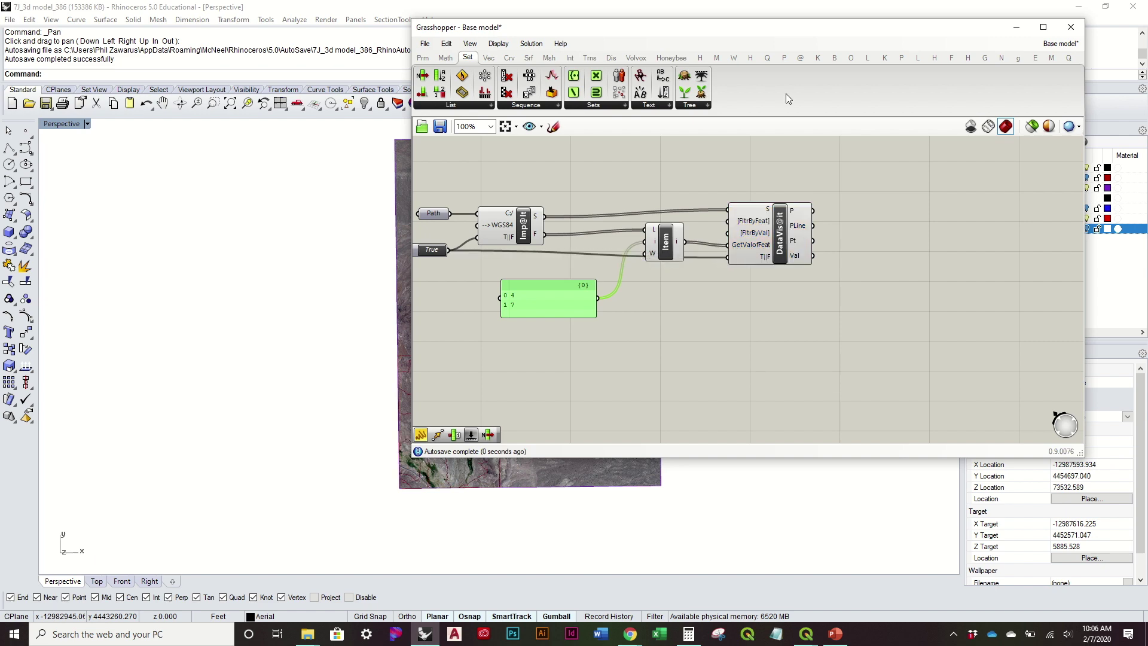
Move the Grasshopper window off the viewport and examine the DataVis@it geometry against the aerial image
{"action": "left_click_drag", "start_coordinate": [736, 49], "coordinate": [1007, 263]}
{"action": "left_click", "coordinate": [696, 333]}
{"action": "right_click_drag", "start_coordinate": [494, 427], "coordinate": [425, 365]}
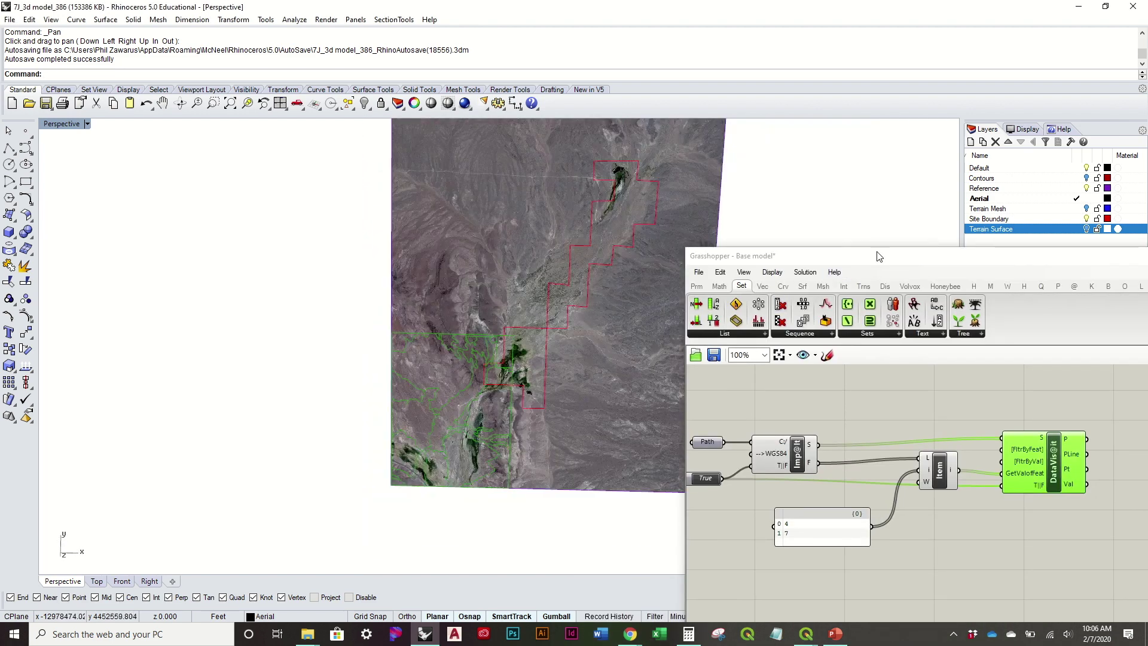
{"action": "left_click_drag", "start_coordinate": [877, 253], "coordinate": [885, 123]}
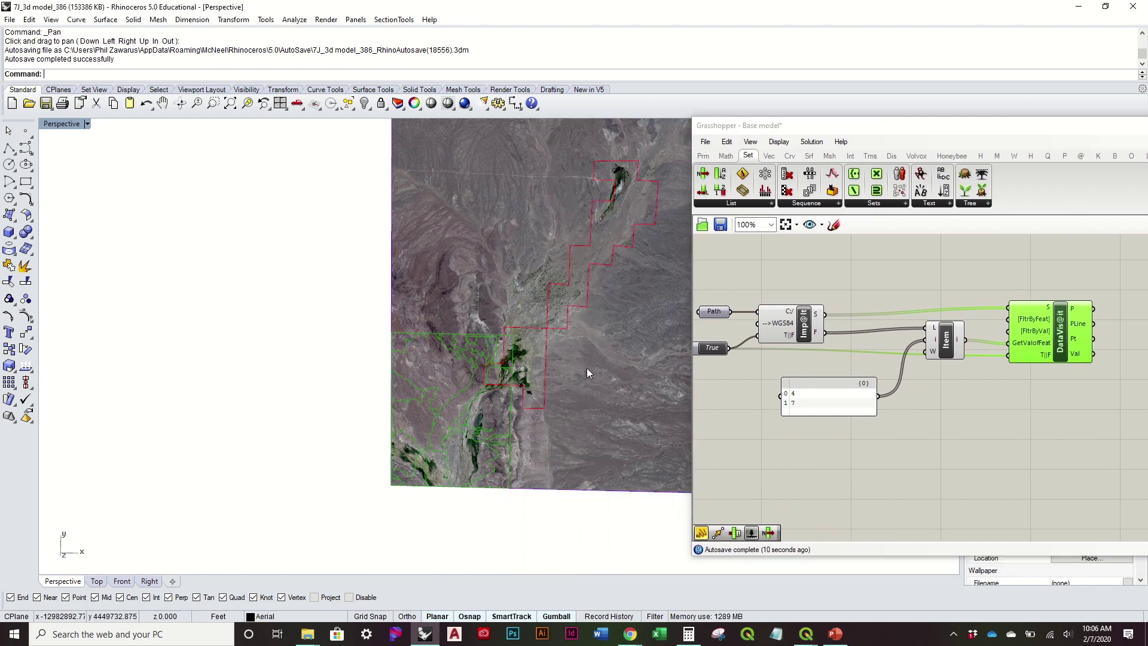
{"action": "right_click_drag", "start_coordinate": [587, 368], "coordinate": [591, 314]}
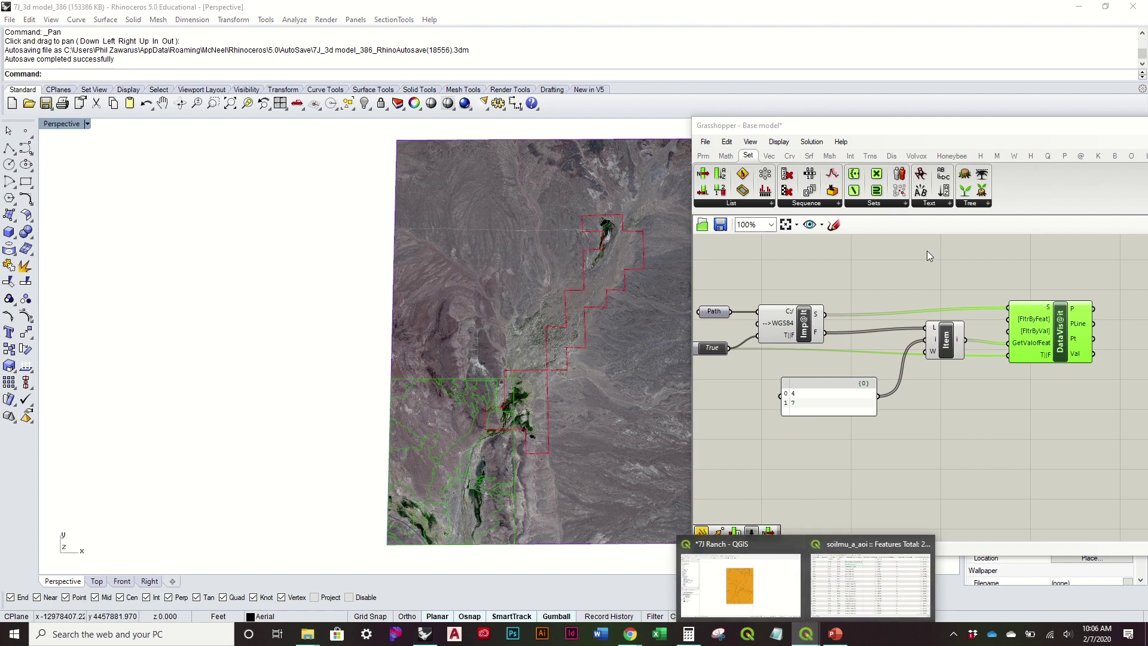
Check the scaling factor of the Scale component in the existing part of the definition
{"action": "scroll", "coordinate": [1006, 246], "scroll_direction": "down", "scroll_amount": 4}
{"action": "scroll", "coordinate": [844, 416], "scroll_direction": "up", "scroll_amount": 3}
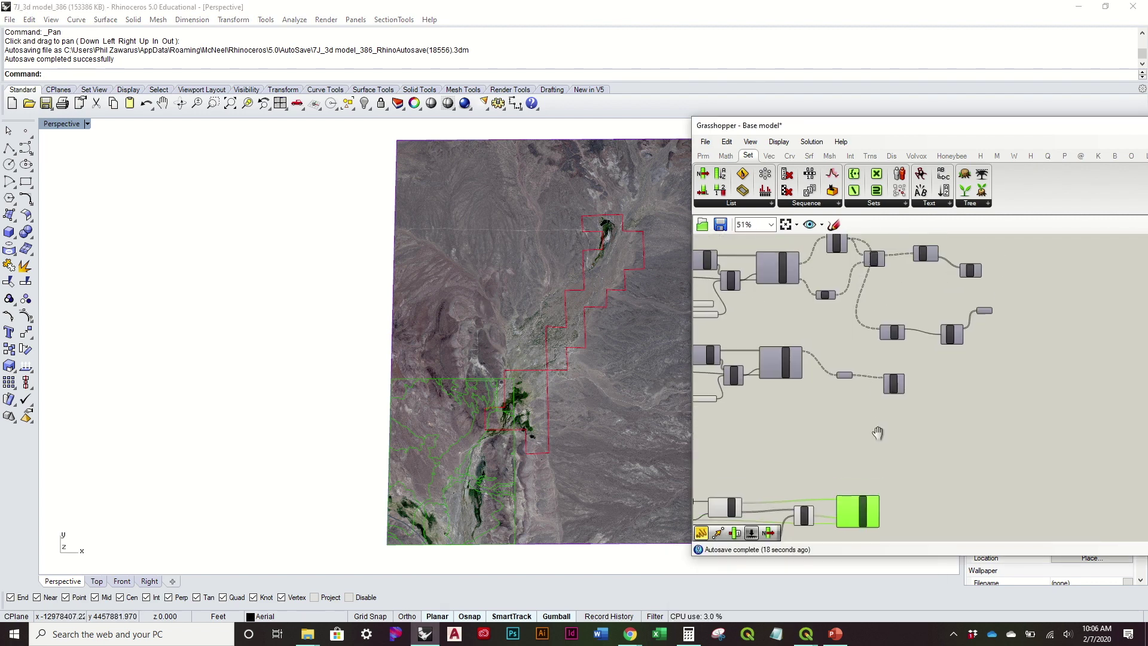
{"action": "left_click", "coordinate": [811, 350]}
{"action": "left_click_drag", "start_coordinate": [810, 350], "coordinate": [810, 334]}
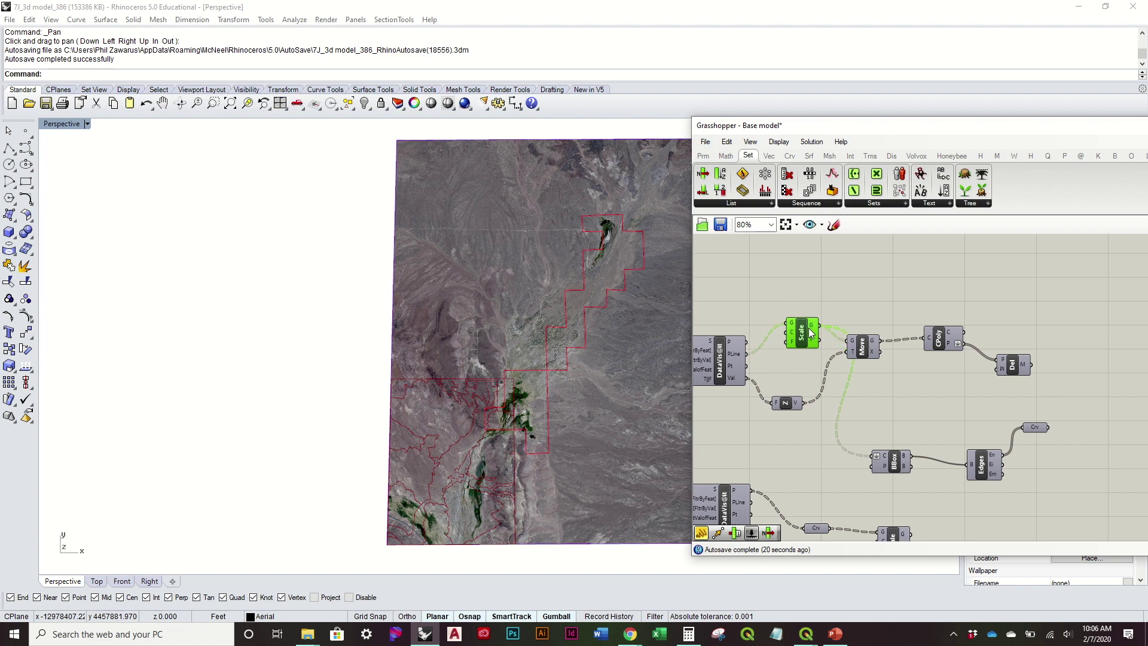
{"action": "right_click_drag", "start_coordinate": [808, 360], "coordinate": [780, 368]}
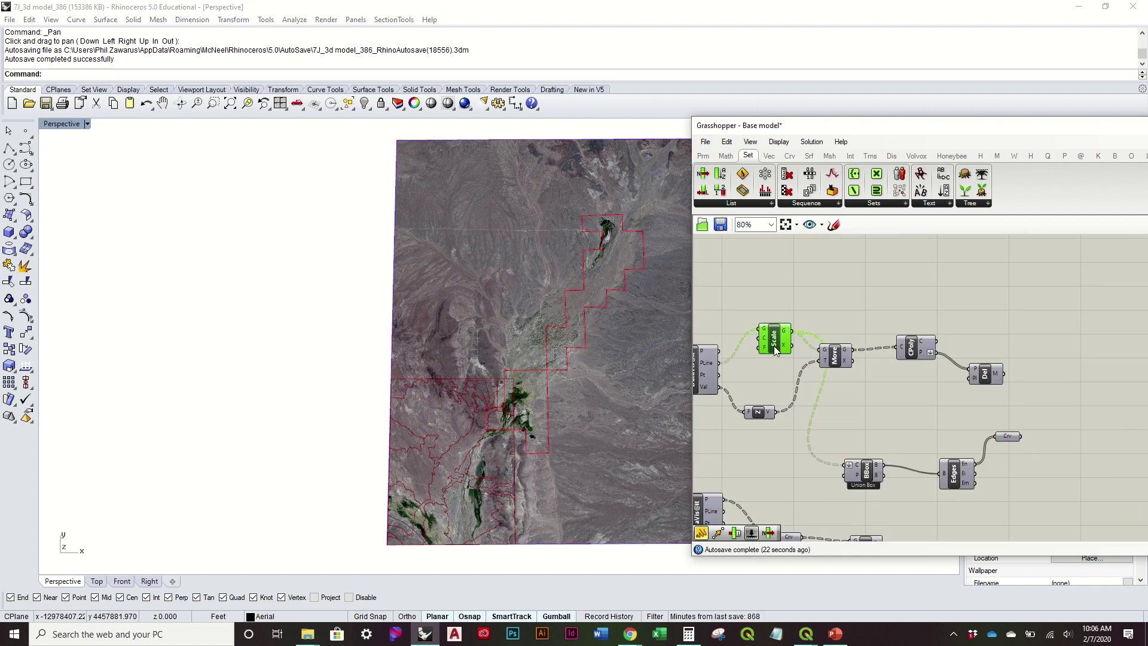
{"action": "mouse_move", "coordinate": [762, 346]}
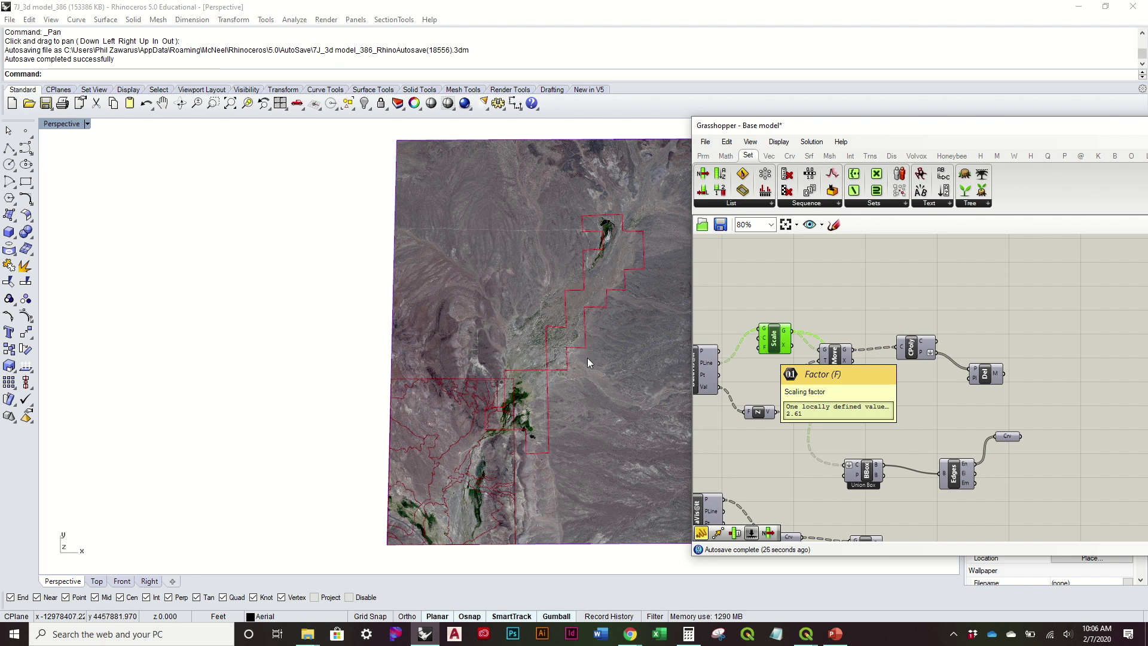
{"action": "left_click", "coordinate": [874, 395]}
Copy an existing Scale component beside the soil DataVis@it and connect DataVis@it's polygon output to its geometry input
{"action": "scroll", "coordinate": [884, 379], "scroll_direction": "down", "scroll_amount": 2}
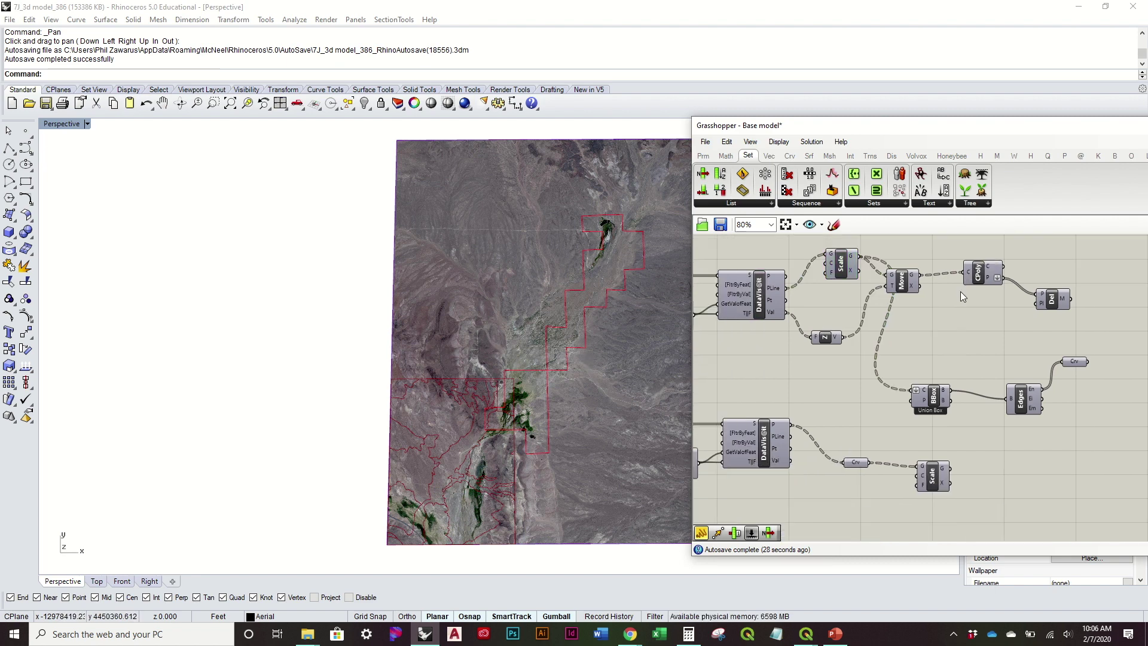
{"action": "left_click", "coordinate": [862, 274]}
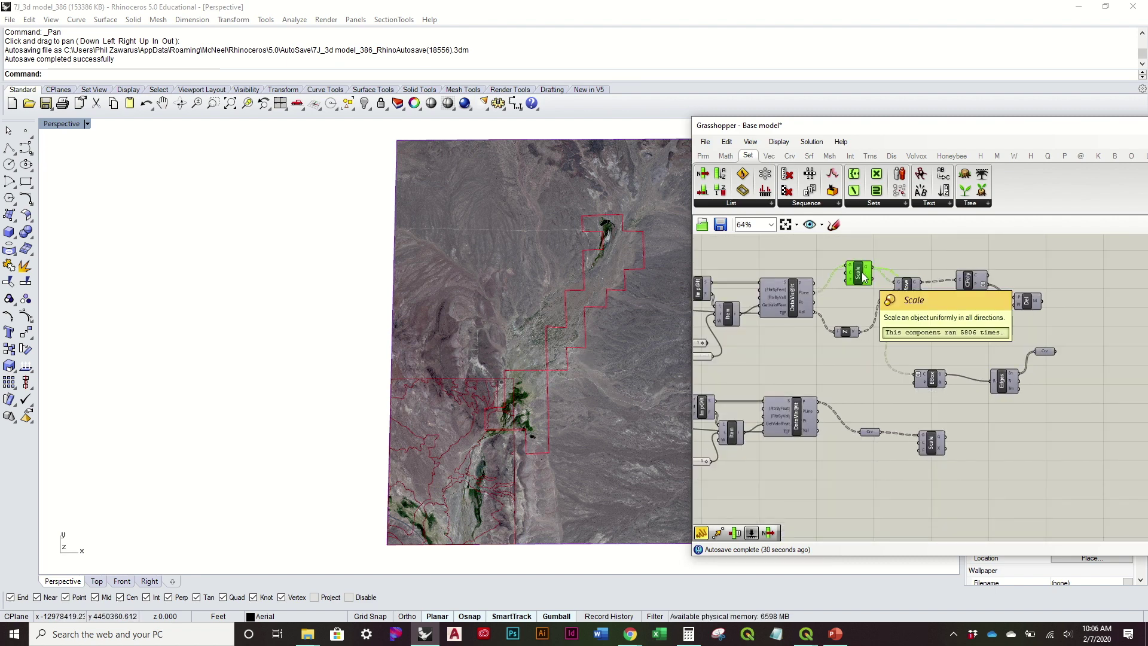
{"action": "left_click_drag", "start_coordinate": [855, 278], "coordinate": [963, 382]}
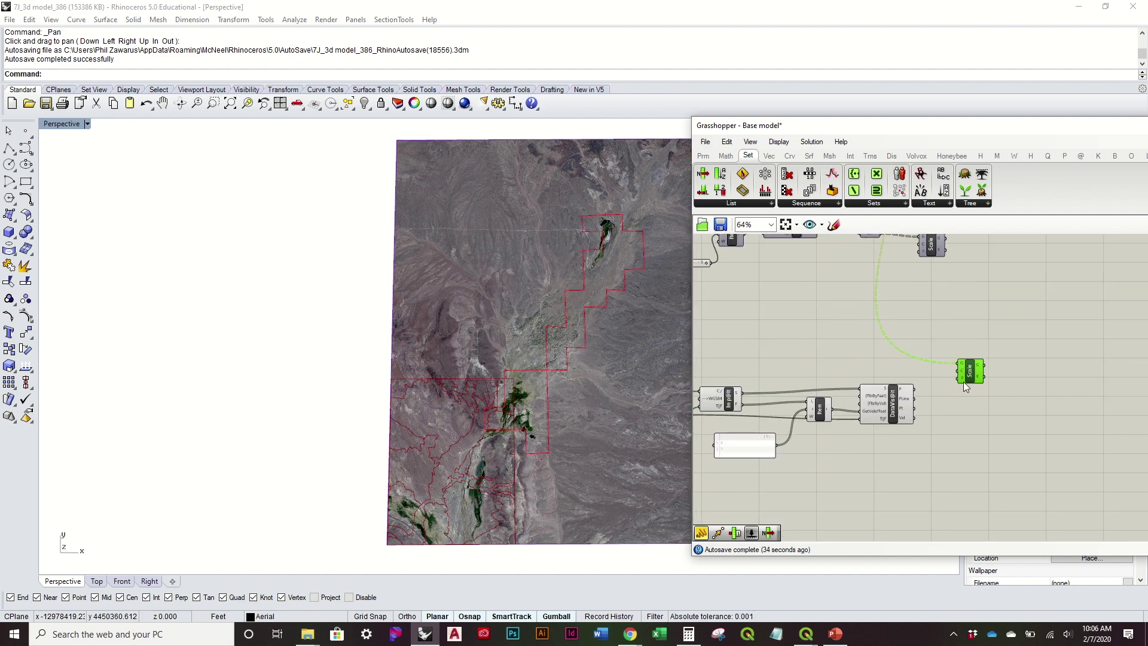
{"action": "scroll", "coordinate": [963, 382], "scroll_direction": "up", "scroll_amount": 2}
{"action": "left_click", "coordinate": [958, 396]}
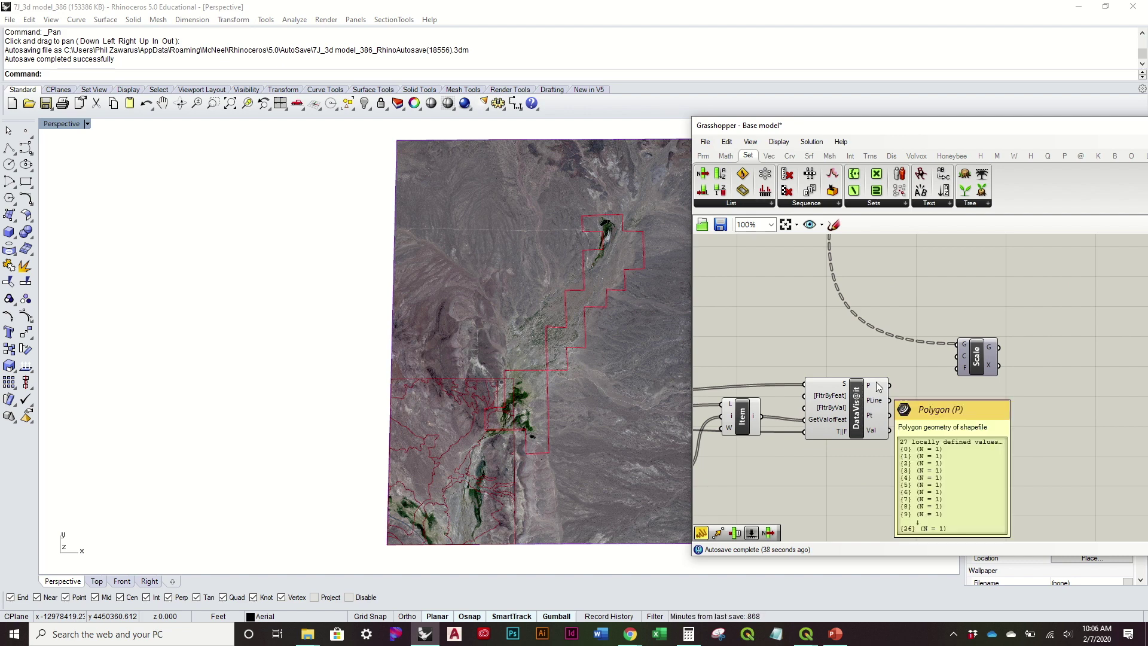
{"action": "left_click_drag", "start_coordinate": [890, 386], "coordinate": [975, 426]}
Turn on the preview of the soil Scale component to display the scaled polygons over the aerial image
{"action": "left_click_drag", "start_coordinate": [475, 425], "coordinate": [394, 290]}
{"action": "right_click", "coordinate": [981, 430]}
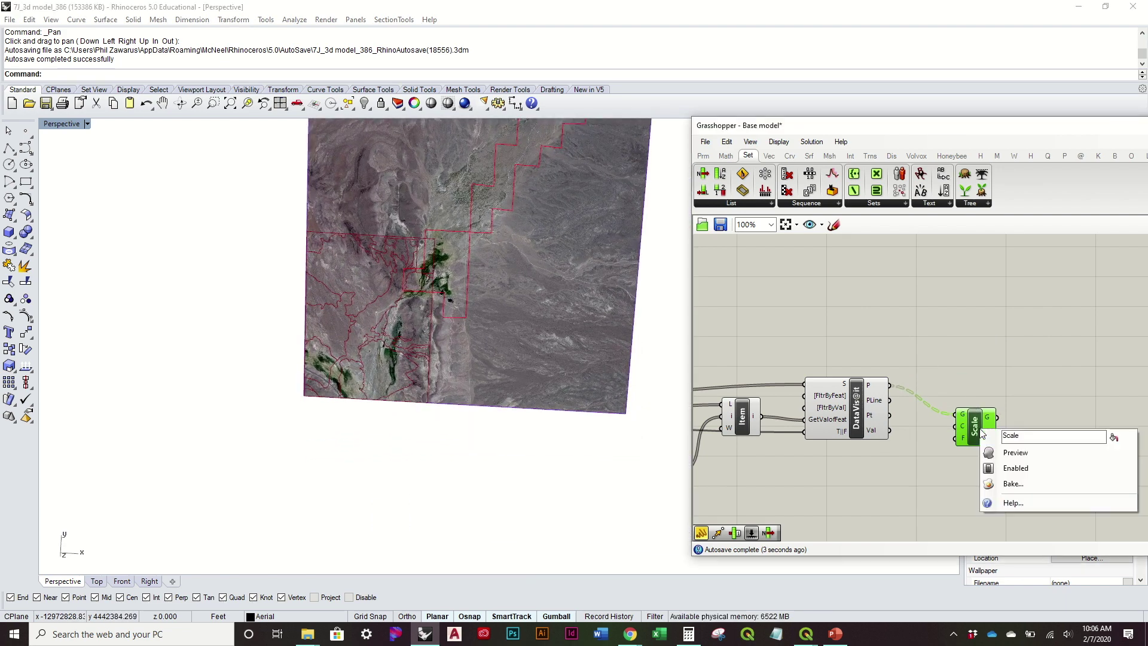
{"action": "left_click", "coordinate": [1012, 453]}
{"action": "right_click_drag", "start_coordinate": [395, 382], "coordinate": [443, 385]}
{"action": "left_click", "coordinate": [963, 342]}
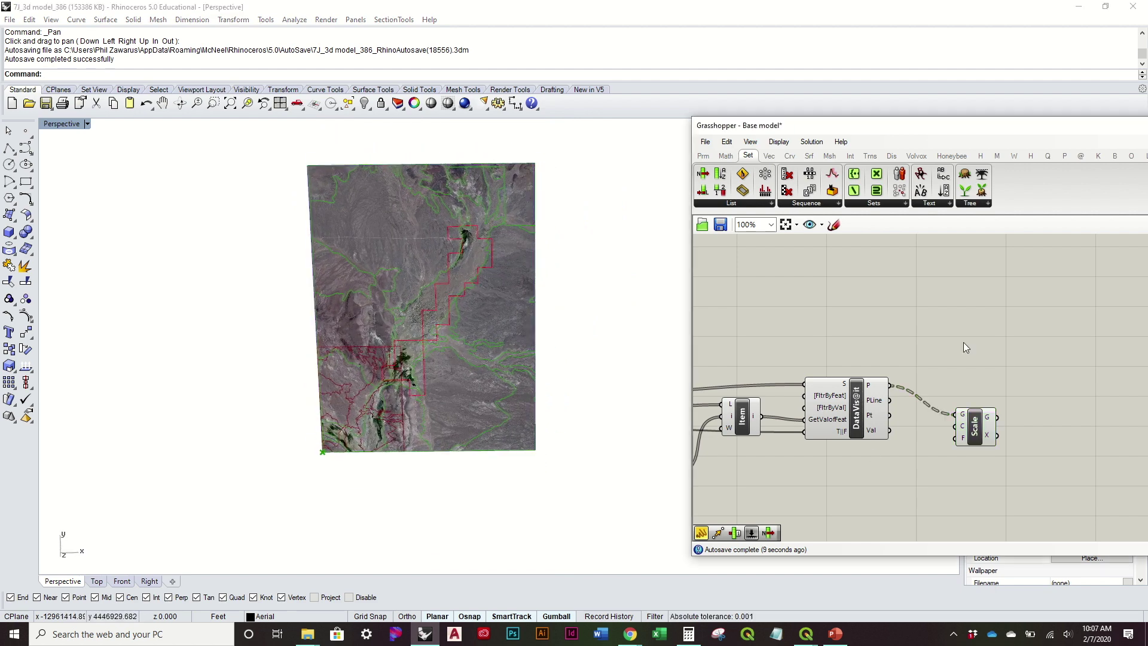
Examine the scaled soil polygons for alignment with the aerial image's corners and the site boundary
{"action": "right_click_drag", "start_coordinate": [556, 383], "coordinate": [321, 413]}
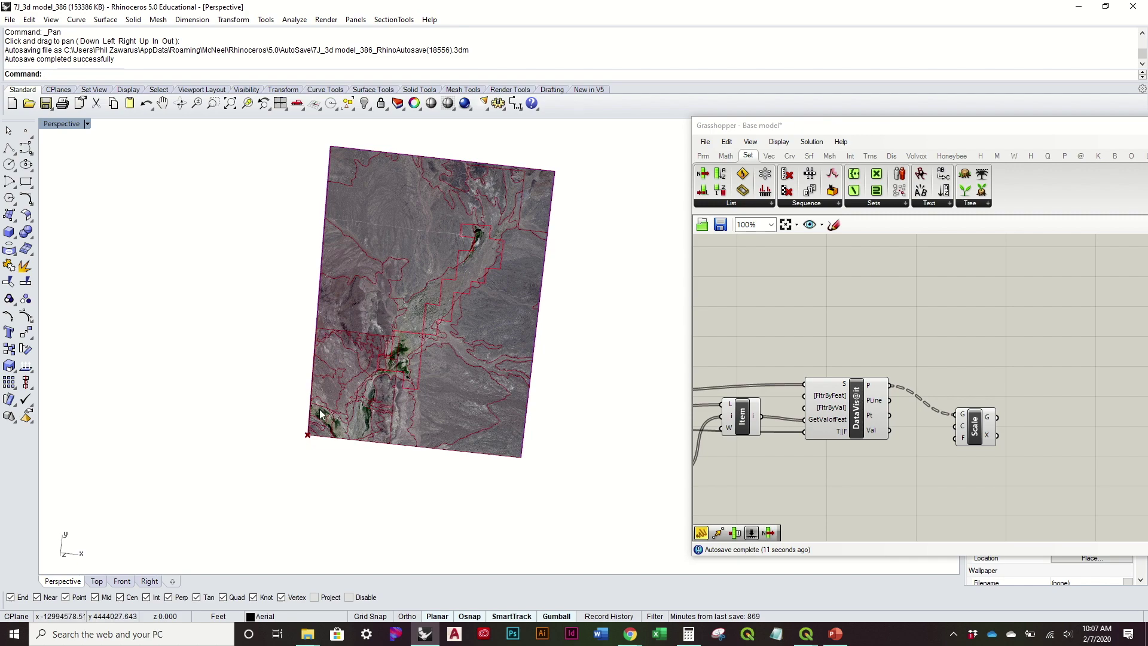
{"action": "scroll", "coordinate": [320, 411], "scroll_direction": "up", "scroll_amount": 3}
{"action": "scroll", "coordinate": [256, 522], "scroll_direction": "down", "scroll_amount": 2}
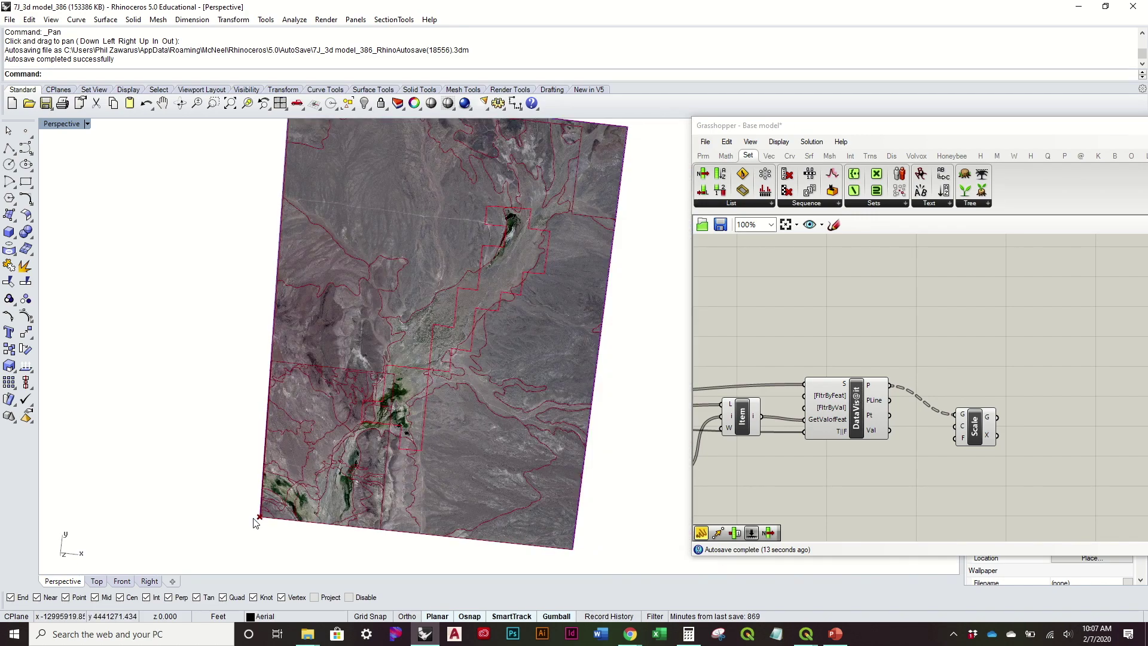
{"action": "scroll", "coordinate": [256, 522], "scroll_direction": "up", "scroll_amount": 2}
{"action": "scroll", "coordinate": [457, 293], "scroll_direction": "up", "scroll_amount": 5}
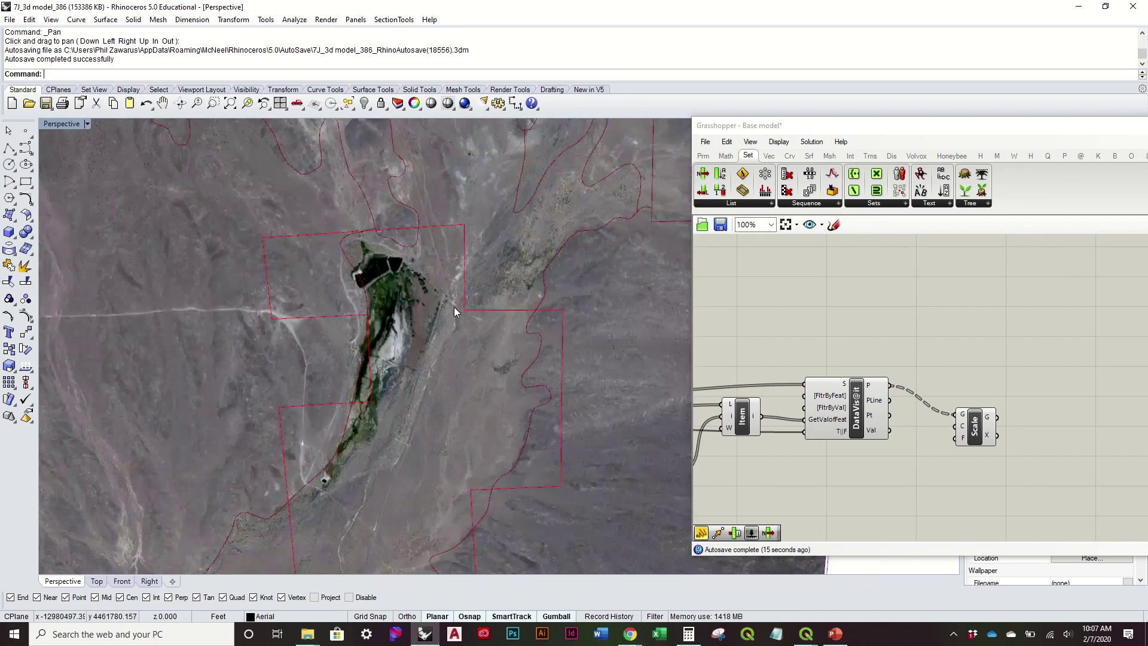
{"action": "scroll", "coordinate": [453, 308], "scroll_direction": "down", "scroll_amount": 5}
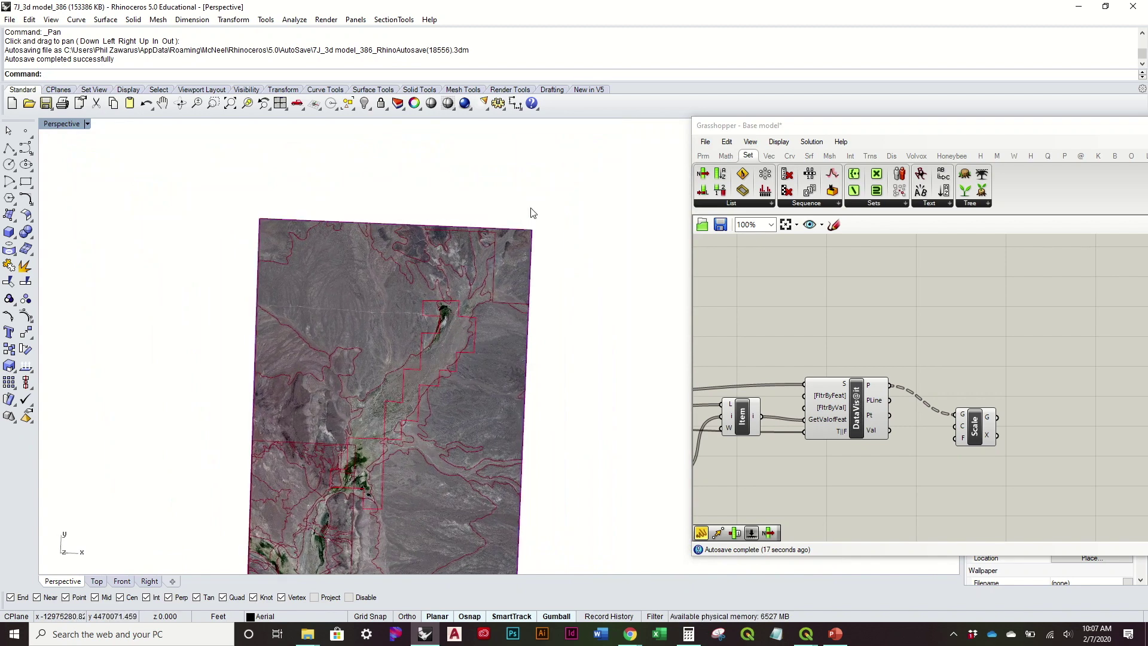
{"action": "scroll", "coordinate": [535, 274], "scroll_direction": "up", "scroll_amount": 2}
{"action": "scroll", "coordinate": [535, 292], "scroll_direction": "down", "scroll_amount": 5}
{"action": "scroll", "coordinate": [537, 293], "scroll_direction": "up", "scroll_amount": 6}
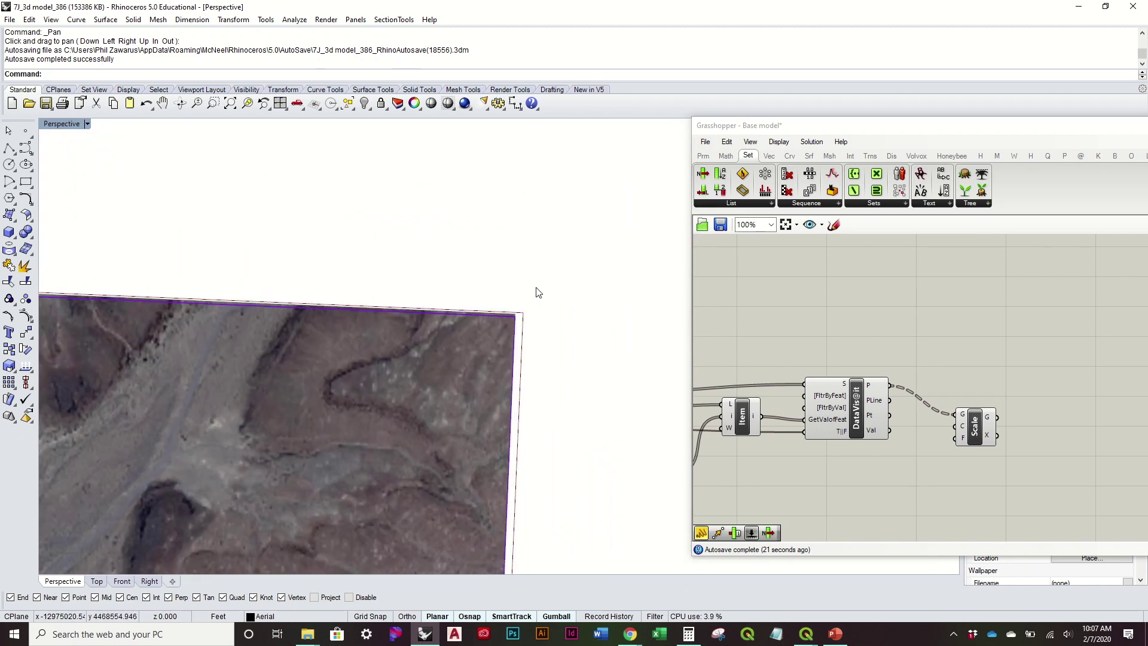
{"action": "scroll", "coordinate": [538, 292], "scroll_direction": "down", "scroll_amount": 5}
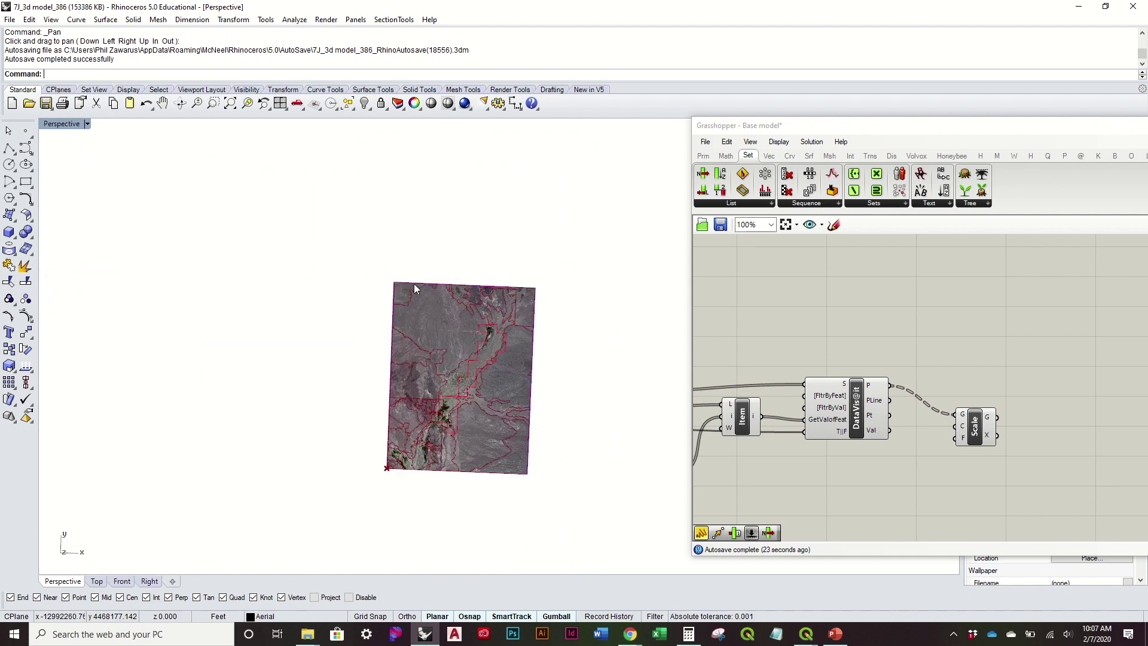
{"action": "scroll", "coordinate": [439, 277], "scroll_direction": "up", "scroll_amount": 4}
{"action": "scroll", "coordinate": [439, 277], "scroll_direction": "up", "scroll_amount": 3}
Select the soil Scale component and compare its highlighted polygons with the aerial image's edges at the corners
{"action": "left_click", "coordinate": [979, 434]}
{"action": "scroll", "coordinate": [492, 343], "scroll_direction": "up", "scroll_amount": 2}
{"action": "scroll", "coordinate": [585, 326], "scroll_direction": "down", "scroll_amount": 5}
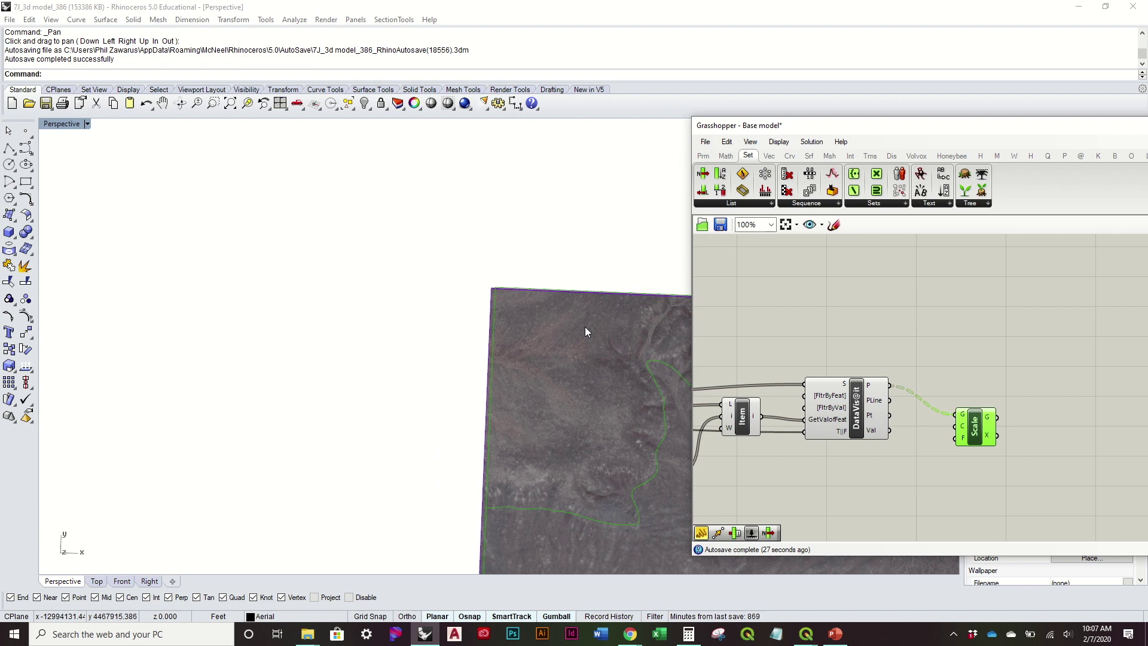
{"action": "scroll", "coordinate": [494, 381], "scroll_direction": "up", "scroll_amount": 5}
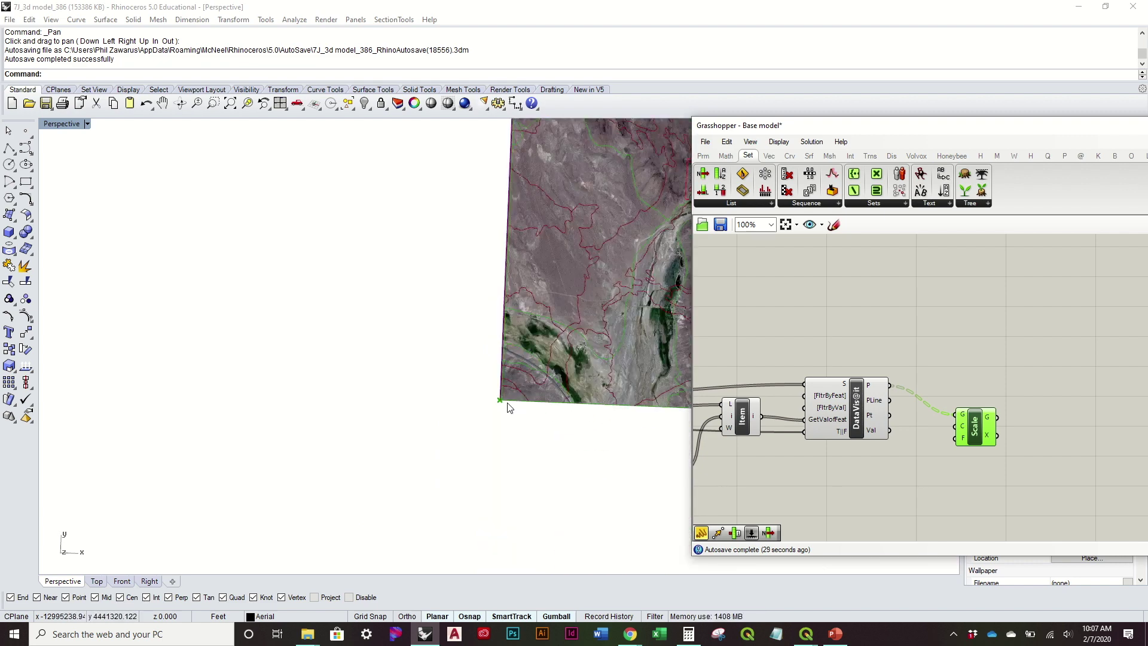
{"action": "scroll", "coordinate": [494, 381], "scroll_direction": "up", "scroll_amount": 3}
{"action": "scroll", "coordinate": [494, 381], "scroll_direction": "down", "scroll_amount": 2}
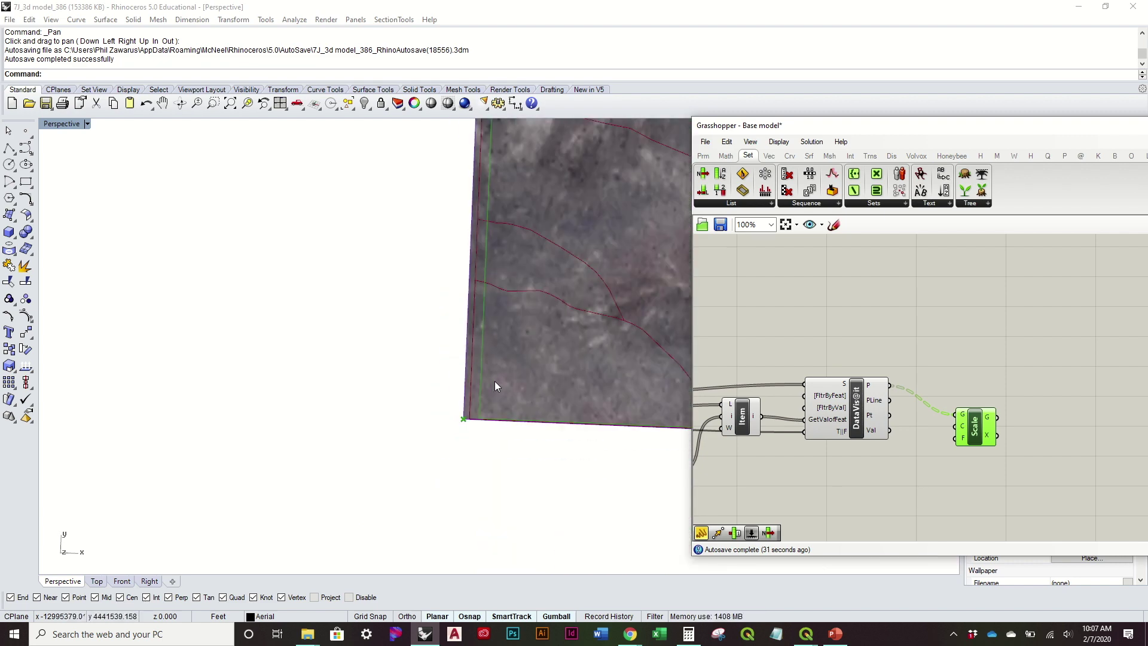
{"action": "scroll", "coordinate": [494, 382], "scroll_direction": "down", "scroll_amount": 4}
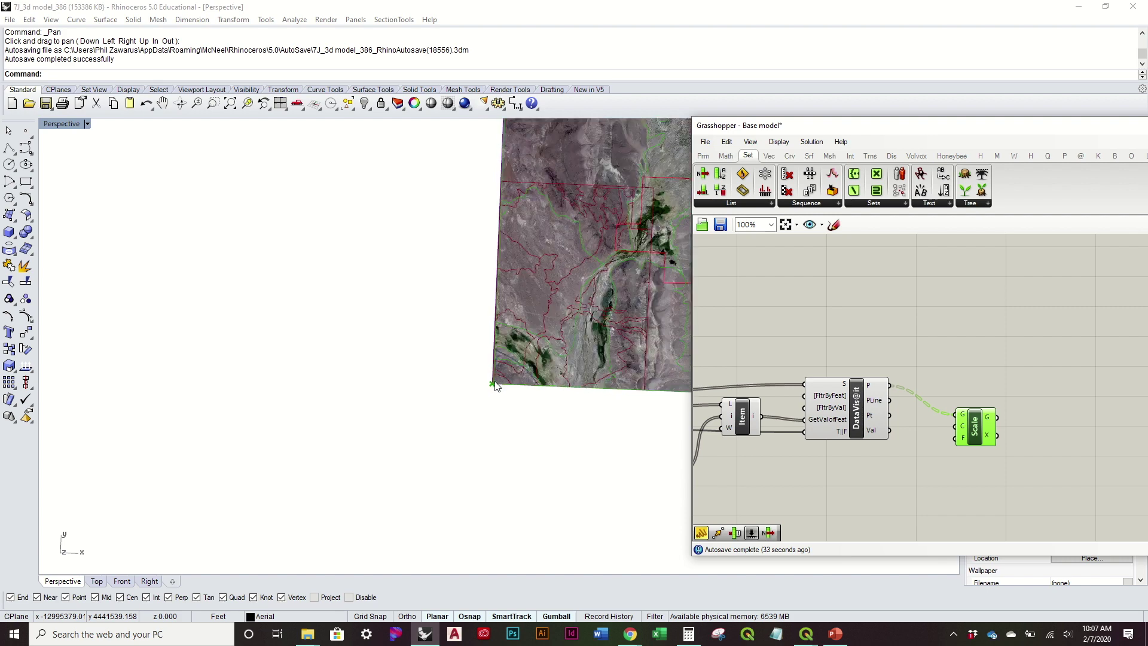
{"action": "scroll", "coordinate": [517, 350], "scroll_direction": "up", "scroll_amount": 3}
Turn off the preview of the soil DataVis@it component to hide the unscaled polygons
{"action": "left_click", "coordinate": [865, 404]}
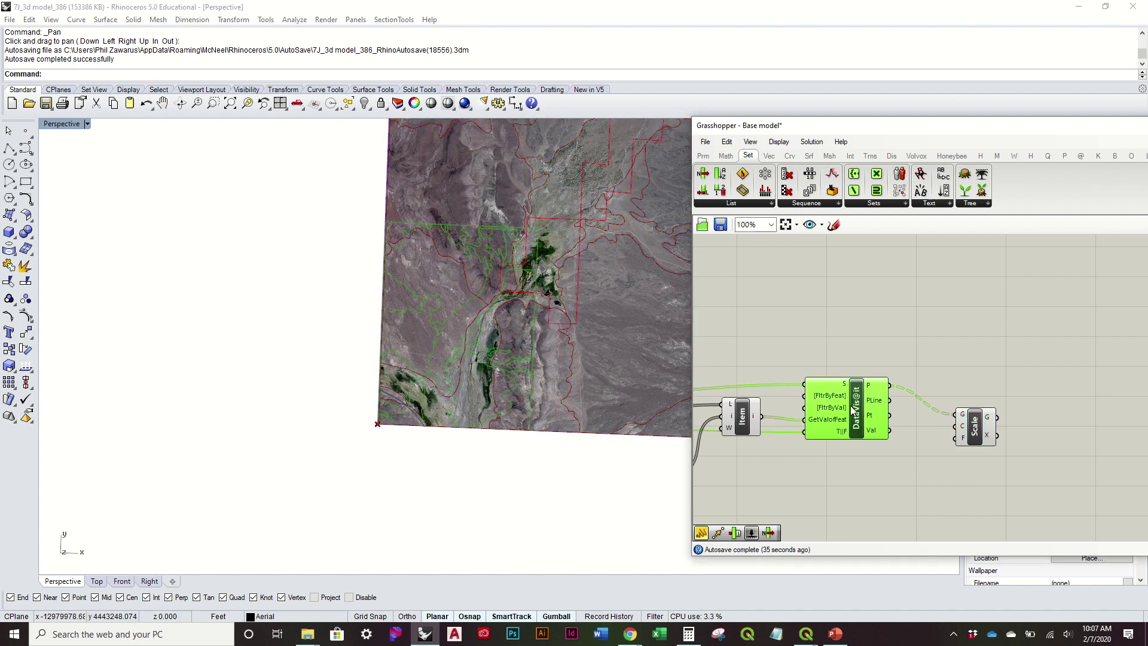
{"action": "right_click", "coordinate": [854, 409]}
{"action": "left_click", "coordinate": [879, 427]}
{"action": "scroll", "coordinate": [436, 367], "scroll_direction": "up", "scroll_amount": 2}
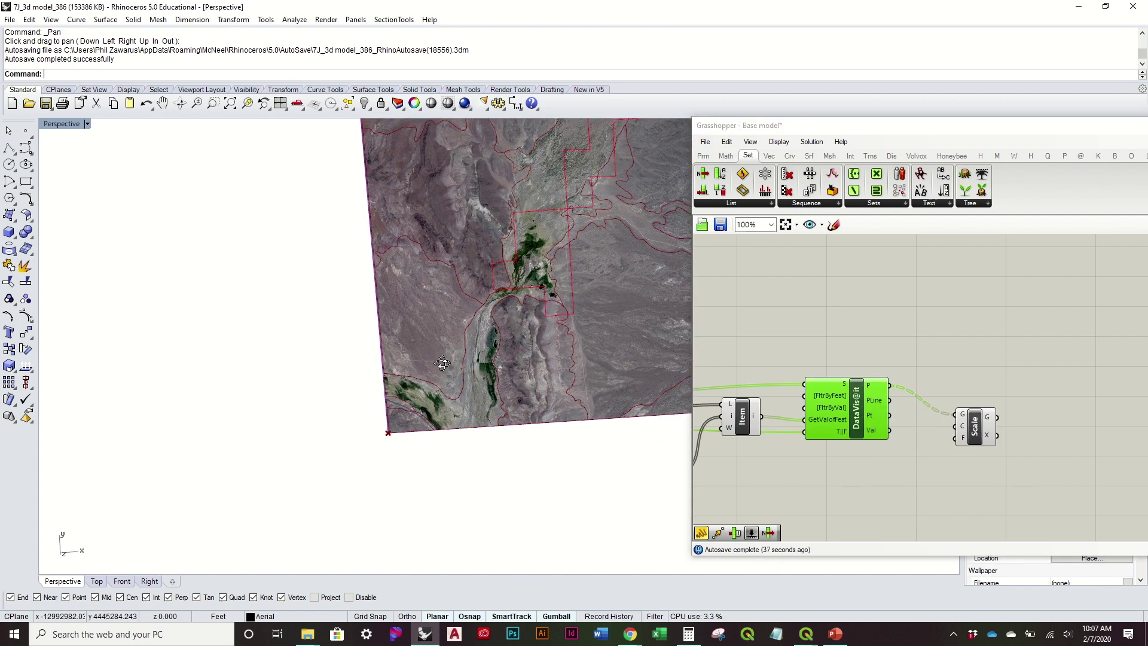
Examine how the scaled soil polygons follow the aerial image and the site boundary across the whole model
{"action": "scroll", "coordinate": [485, 334], "scroll_direction": "up", "scroll_amount": 5}
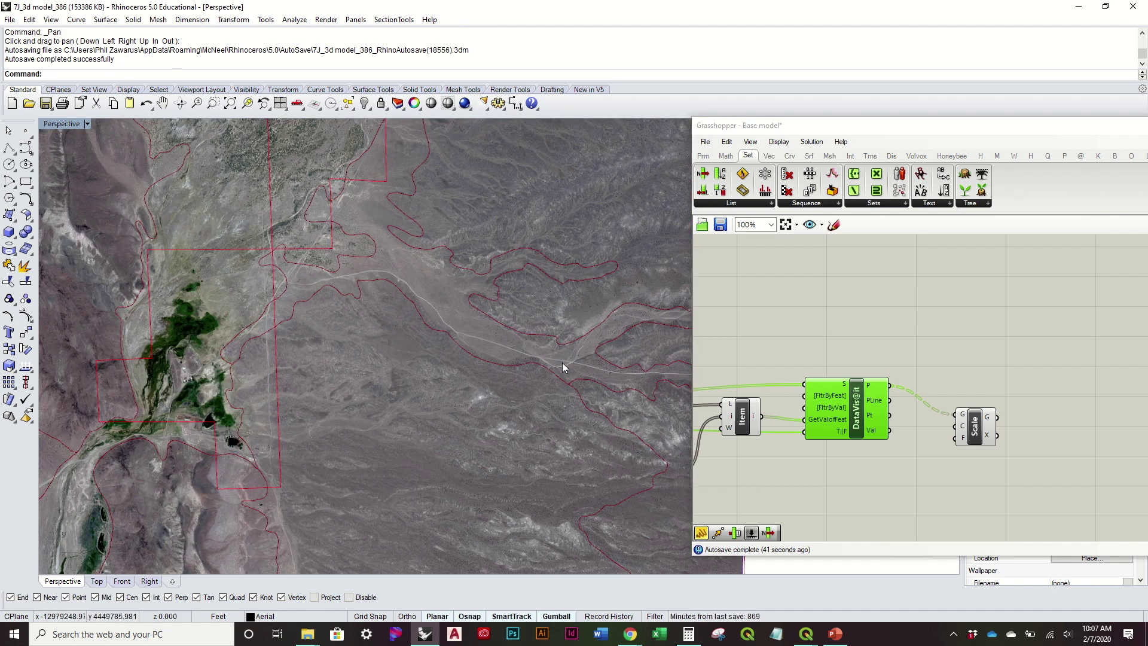
{"action": "scroll", "coordinate": [562, 363], "scroll_direction": "down", "scroll_amount": 5}
{"action": "scroll", "coordinate": [564, 382], "scroll_direction": "up", "scroll_amount": 5}
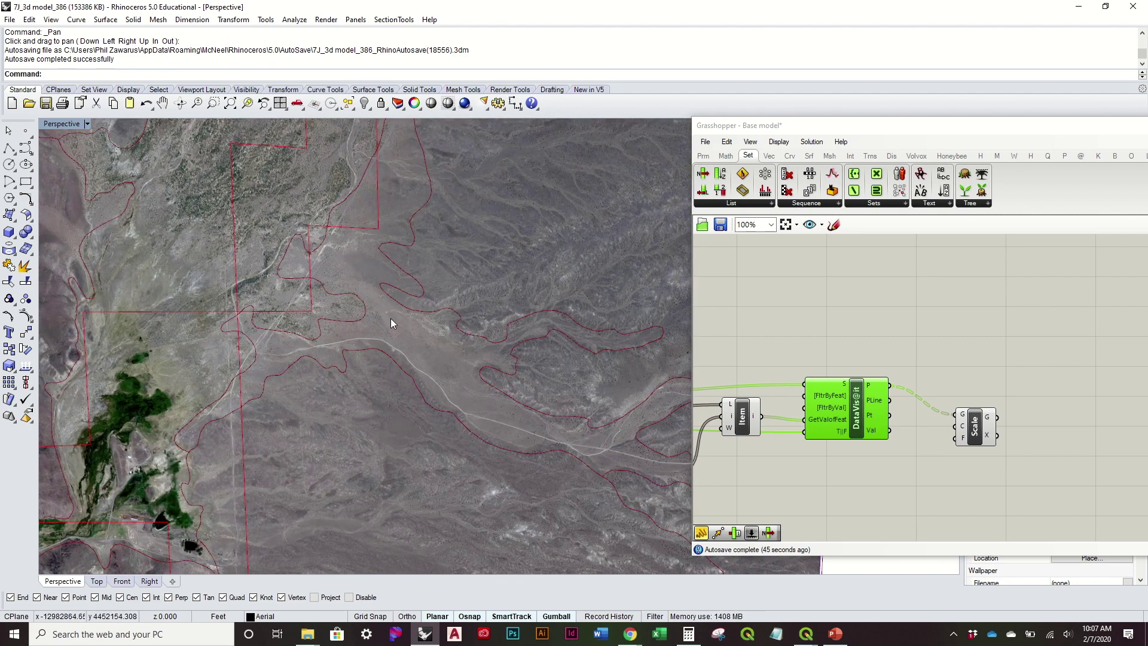
{"action": "scroll", "coordinate": [390, 318], "scroll_direction": "down", "scroll_amount": 1}
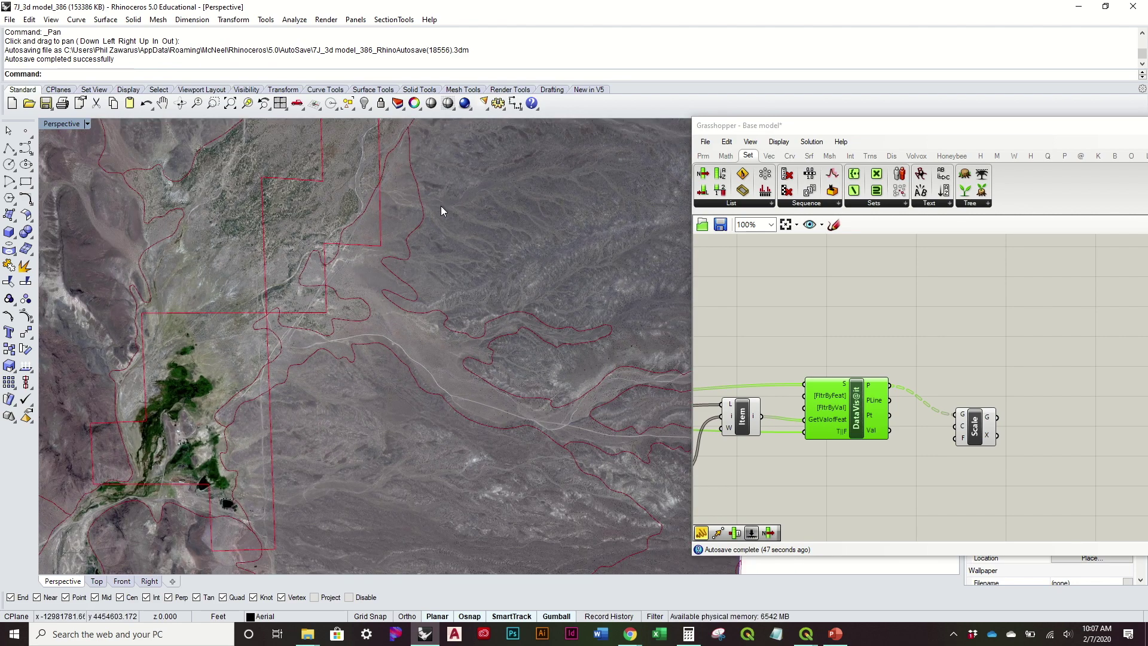
{"action": "right_click_drag", "start_coordinate": [440, 205], "coordinate": [528, 301], "text": "shift"}
{"action": "scroll", "coordinate": [529, 306], "scroll_direction": "down", "scroll_amount": 2}
{"action": "scroll", "coordinate": [410, 321], "scroll_direction": "down", "scroll_amount": 3}
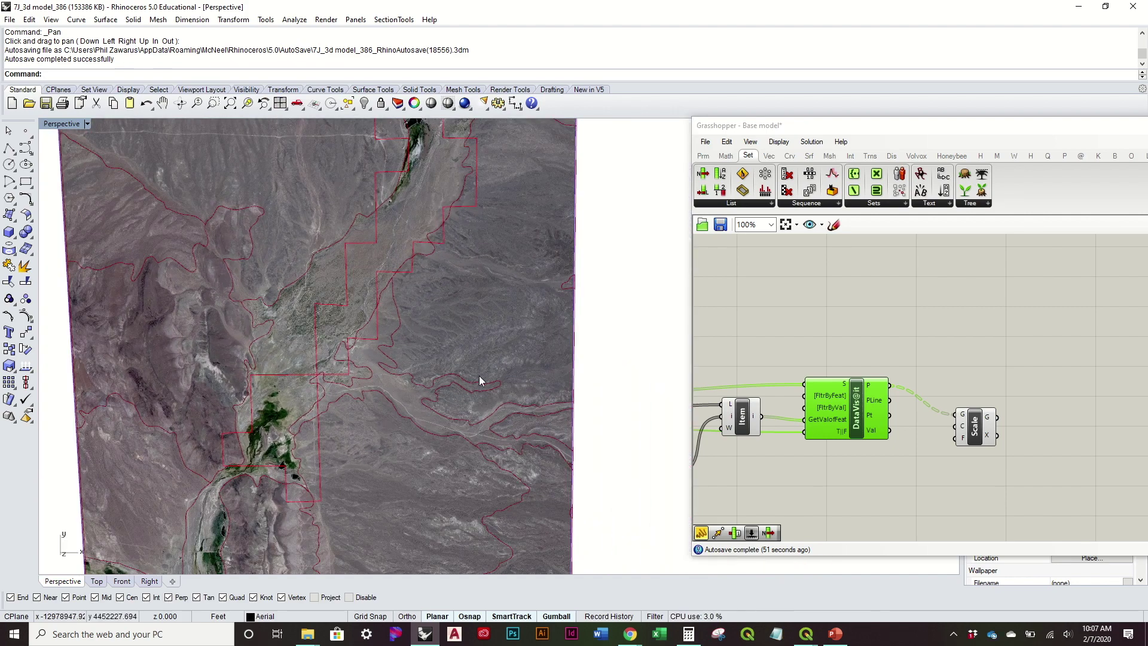
{"action": "scroll", "coordinate": [479, 375], "scroll_direction": "up", "scroll_amount": 1}
Reposition the soil Scale component and add a panel connected to the DataVis@it component's Val output
{"action": "left_click", "coordinate": [978, 372]}
{"action": "right_click_drag", "start_coordinate": [978, 372], "coordinate": [963, 324]}
{"action": "left_click_drag", "start_coordinate": [959, 378], "coordinate": [989, 342]}
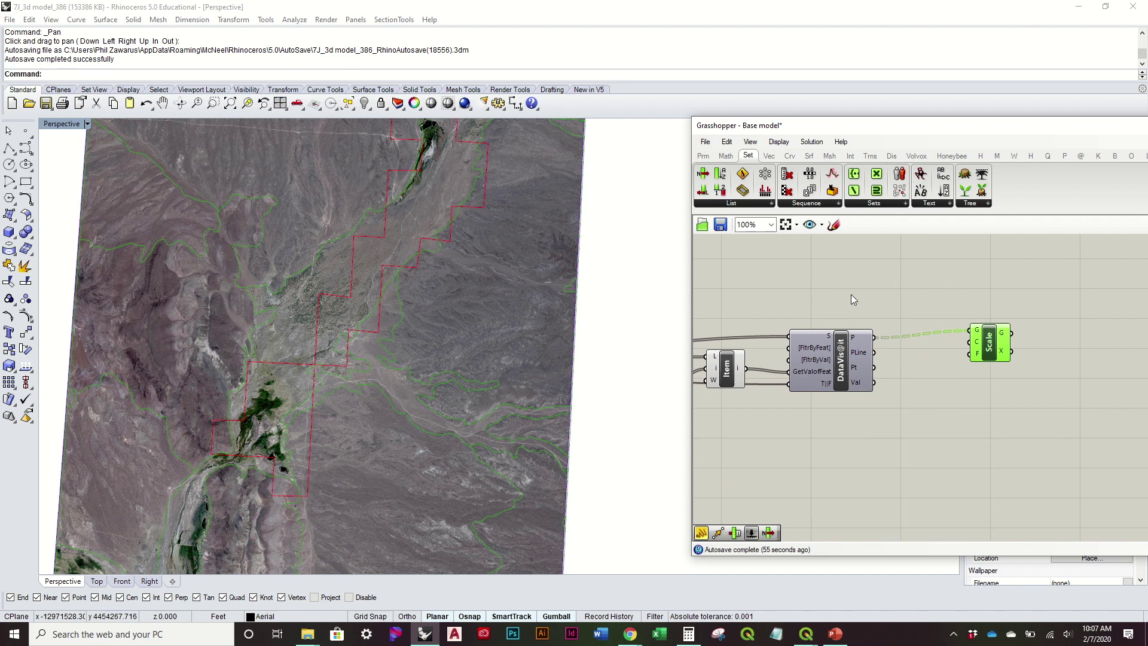
{"action": "left_click_drag", "start_coordinate": [703, 532], "coordinate": [985, 443]}
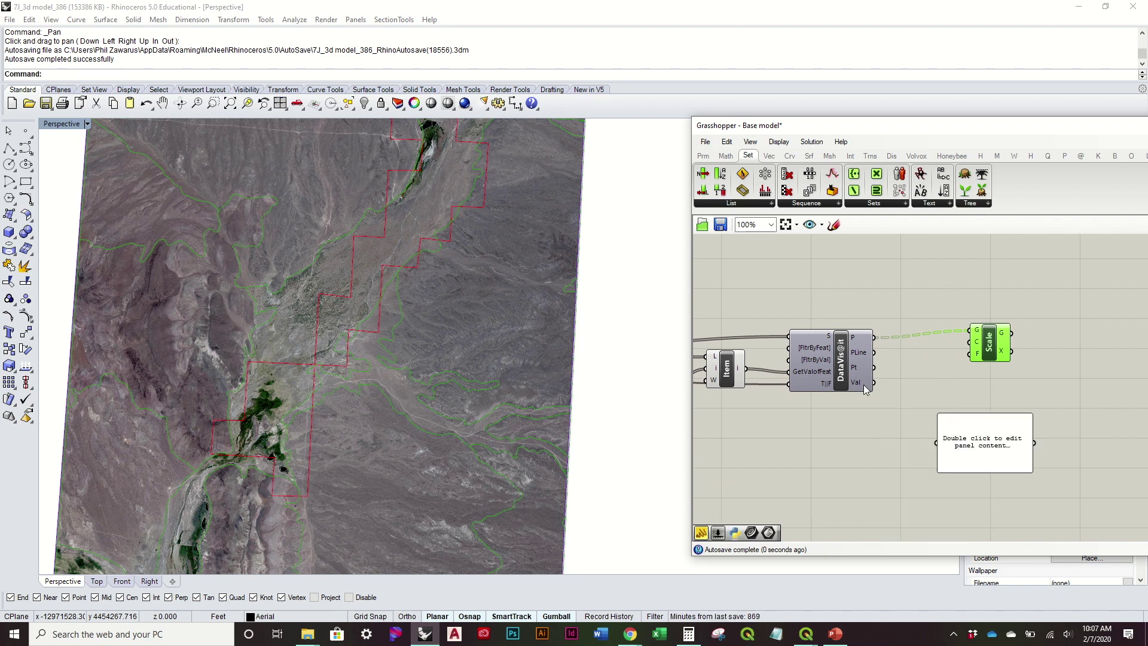
{"action": "left_click_drag", "start_coordinate": [876, 383], "coordinate": [978, 525]}
{"action": "right_click_drag", "start_coordinate": [984, 519], "coordinate": [845, 415]}
{"action": "left_click_drag", "start_coordinate": [863, 392], "coordinate": [860, 373]}
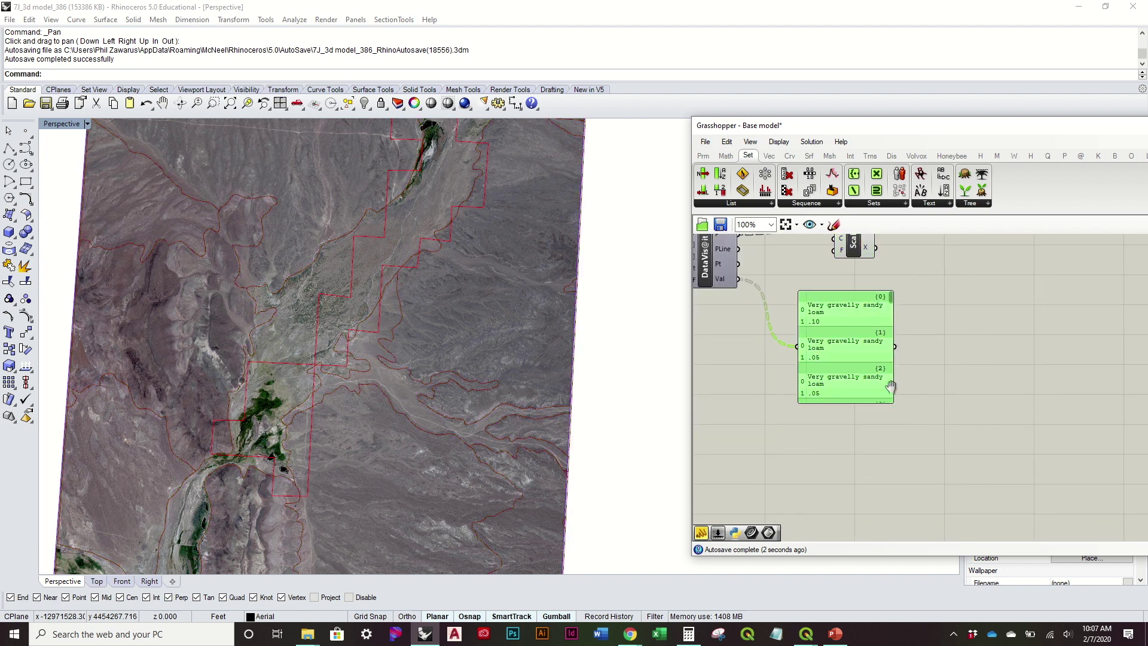
Read the soil texture and K factor entries in the panel and move the panel farther from DataVis@it
{"action": "right_click_drag", "start_coordinate": [887, 383], "coordinate": [1006, 432]}
{"action": "scroll", "coordinate": [947, 403], "scroll_direction": "up", "scroll_amount": 2}
{"action": "scroll", "coordinate": [946, 403], "scroll_direction": "up", "scroll_amount": 1}
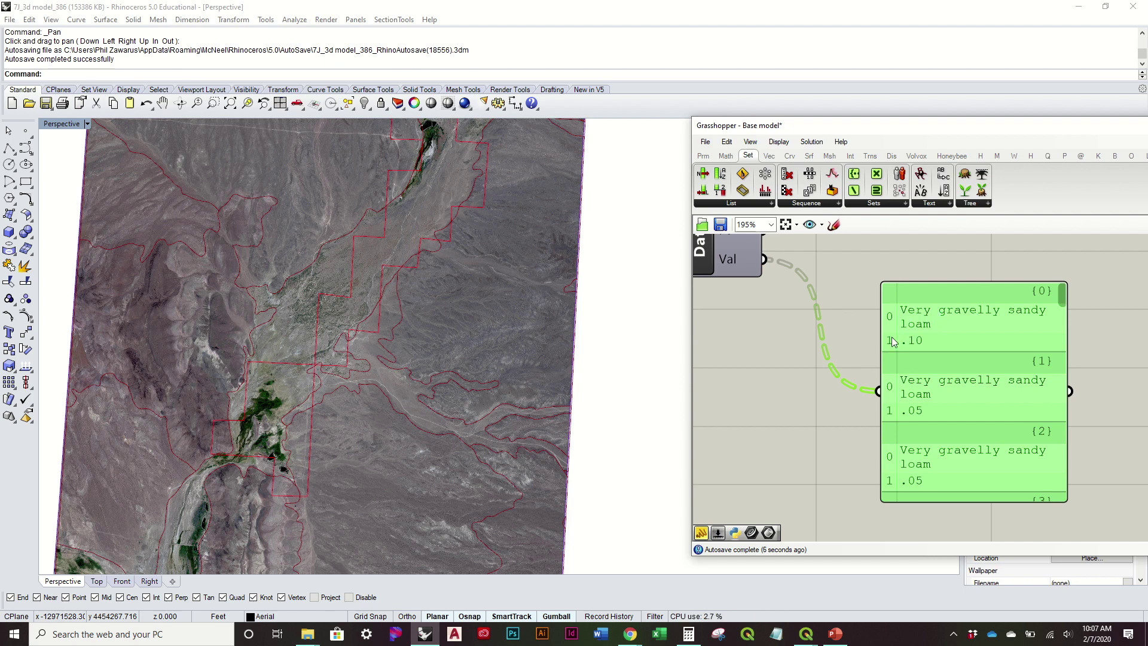
{"action": "scroll", "coordinate": [928, 342], "scroll_direction": "down", "scroll_amount": 2}
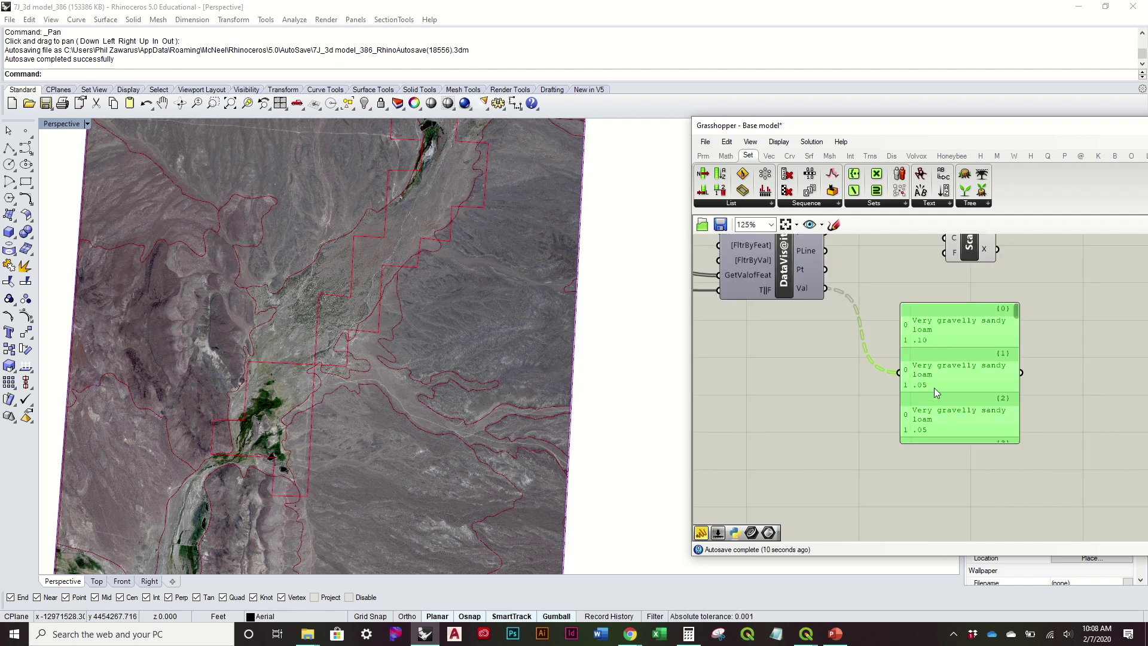
{"action": "right_click_drag", "start_coordinate": [935, 379], "coordinate": [894, 413]}
{"action": "left_click_drag", "start_coordinate": [893, 427], "coordinate": [1012, 452]}
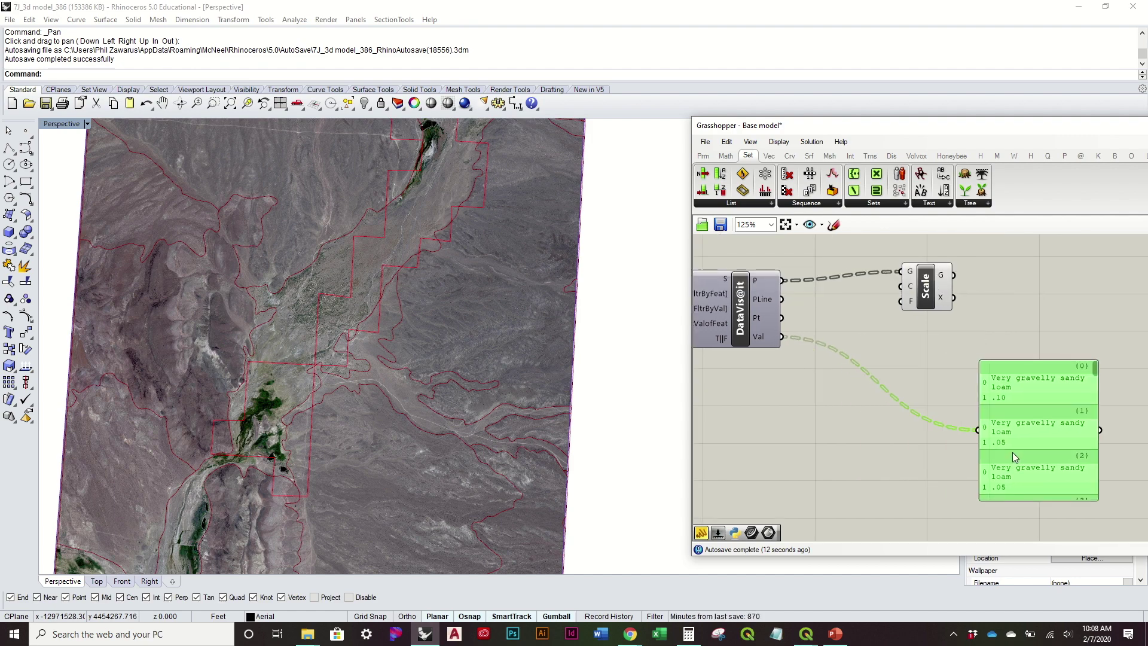
{"action": "scroll", "coordinate": [563, 314], "scroll_direction": "down", "scroll_amount": 4}
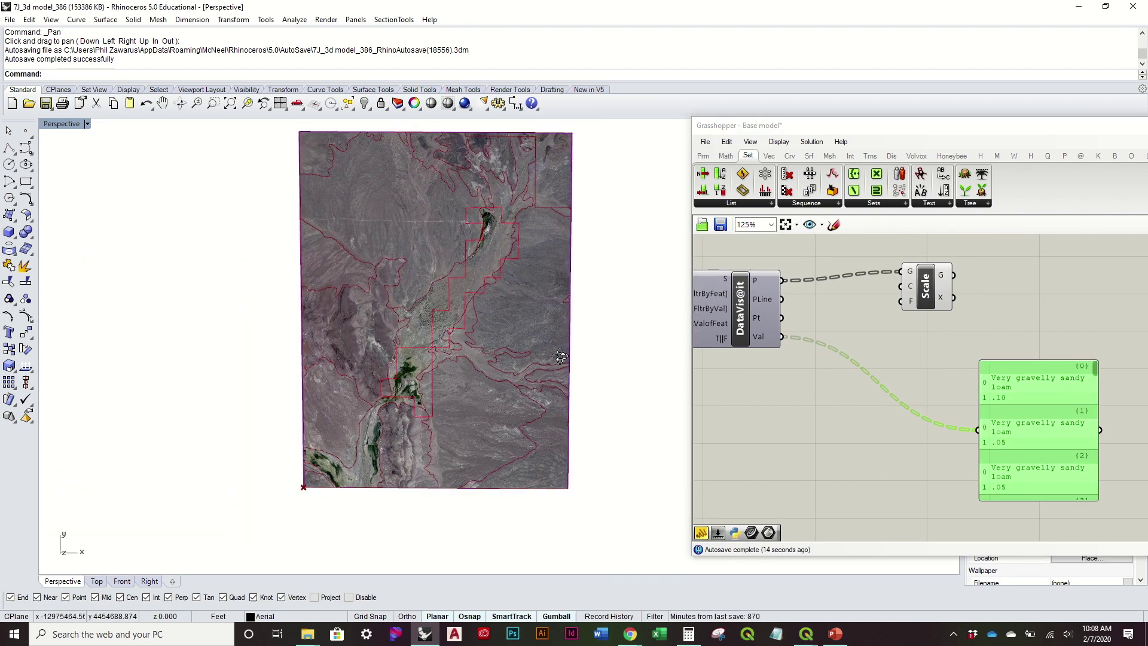
Insert a List Item component between DataVis@it's Val output and the panel, and enlarge the panel to show more entries
{"action": "left_click", "coordinate": [887, 356]}
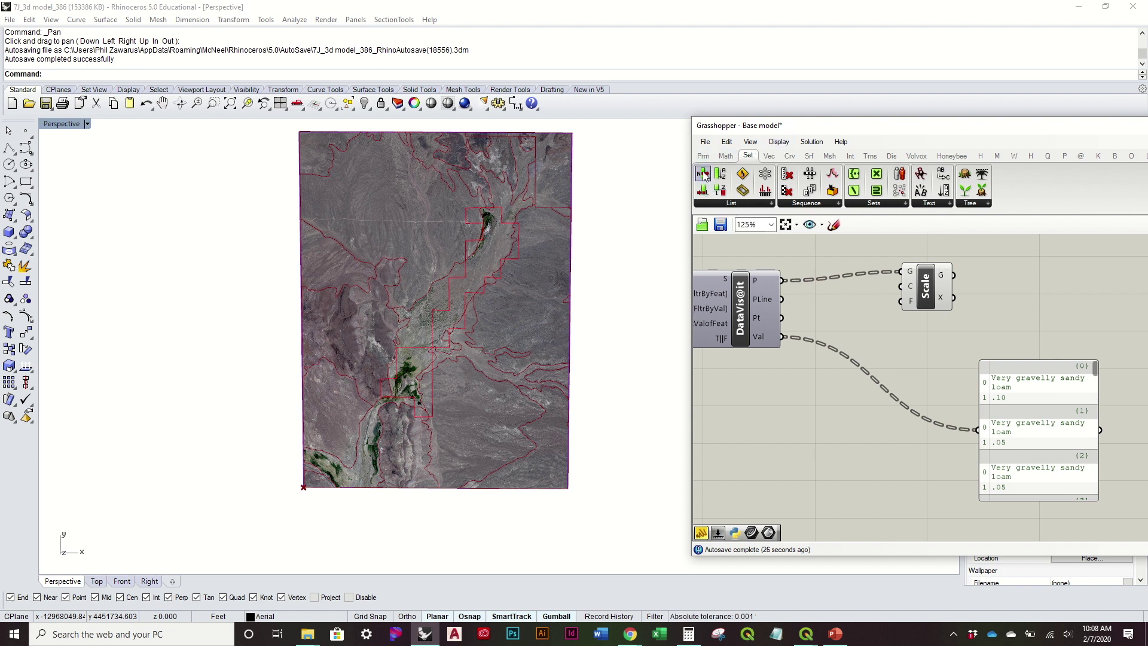
{"action": "left_click_drag", "start_coordinate": [704, 196], "coordinate": [854, 339]}
{"action": "left_click_drag", "start_coordinate": [781, 338], "coordinate": [1011, 392]}
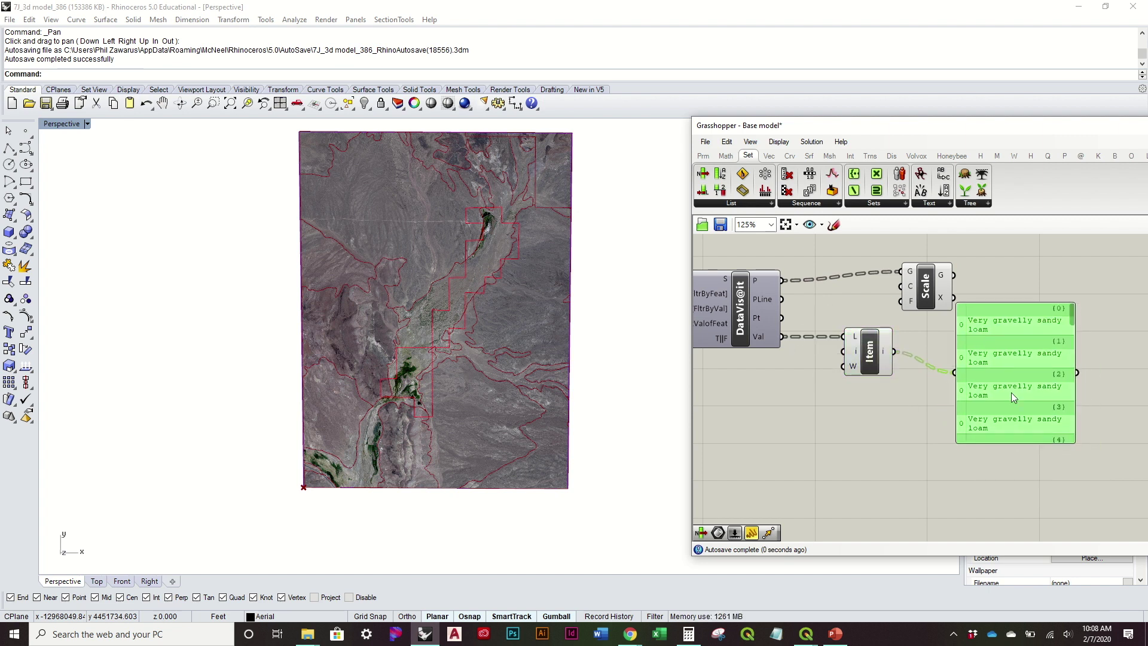
{"action": "left_click_drag", "start_coordinate": [1013, 442], "coordinate": [1013, 542]}
{"action": "right_click_drag", "start_coordinate": [948, 412], "coordinate": [1002, 426]}
{"action": "mouse_move", "coordinate": [988, 301]}
{"action": "left_mouse_down"}
{"action": "mouse_move", "coordinate": [953, 311]}
{"action": "mouse_move", "coordinate": [967, 298]}
{"action": "left_mouse_up"}
{"action": "right_click_drag", "start_coordinate": [960, 337], "coordinate": [922, 289]}
{"action": "left_click_drag", "start_coordinate": [905, 259], "coordinate": [888, 259]}
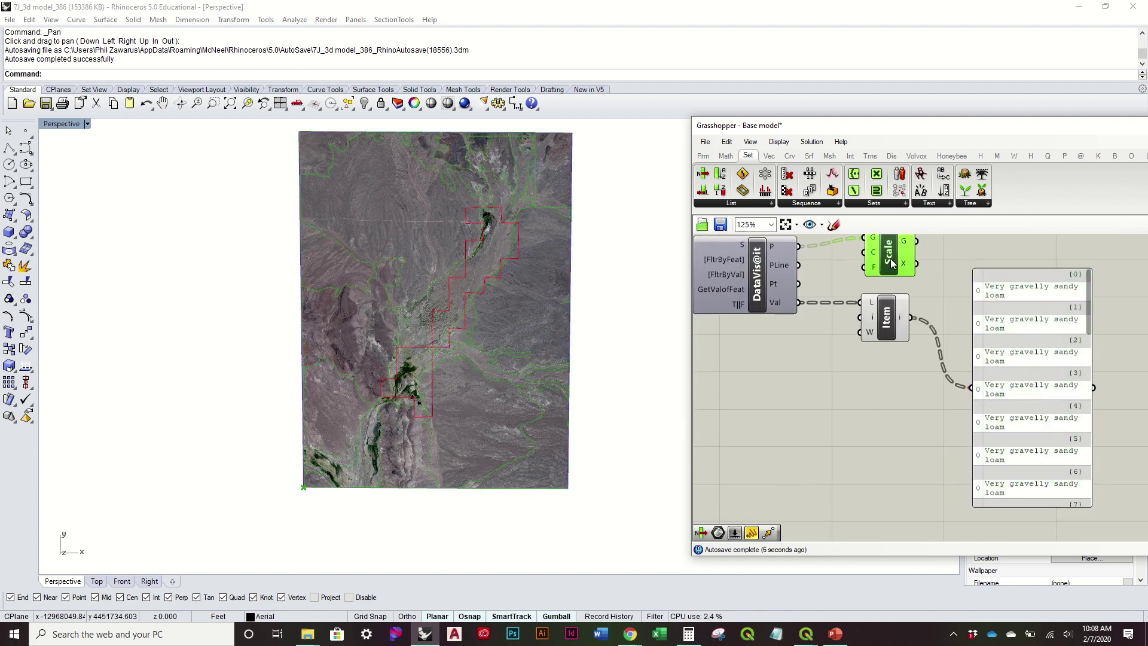
{"action": "left_click", "coordinate": [928, 274]}
Duplicate the List Item component with its Val connection and feed its index input from a new panel containing 1
{"action": "left_click", "coordinate": [873, 319]}
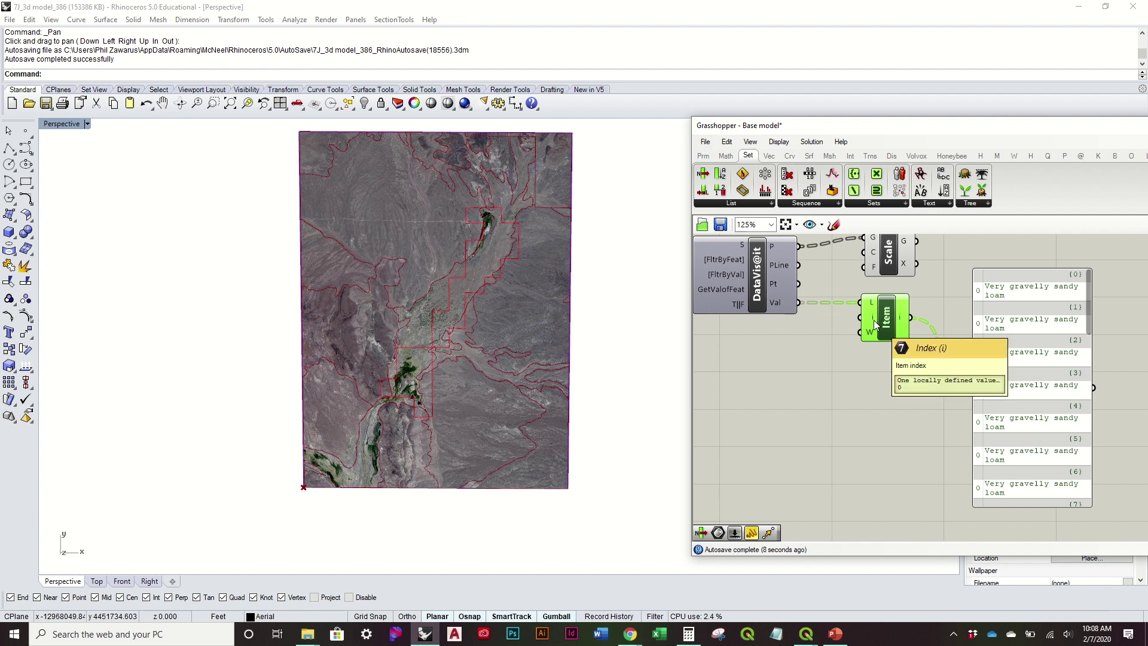
{"action": "left_click_drag", "start_coordinate": [873, 321], "coordinate": [873, 421], "text": "alt"}
{"action": "double_click", "coordinate": [787, 424]}
{"action": "type", "text": "\""}
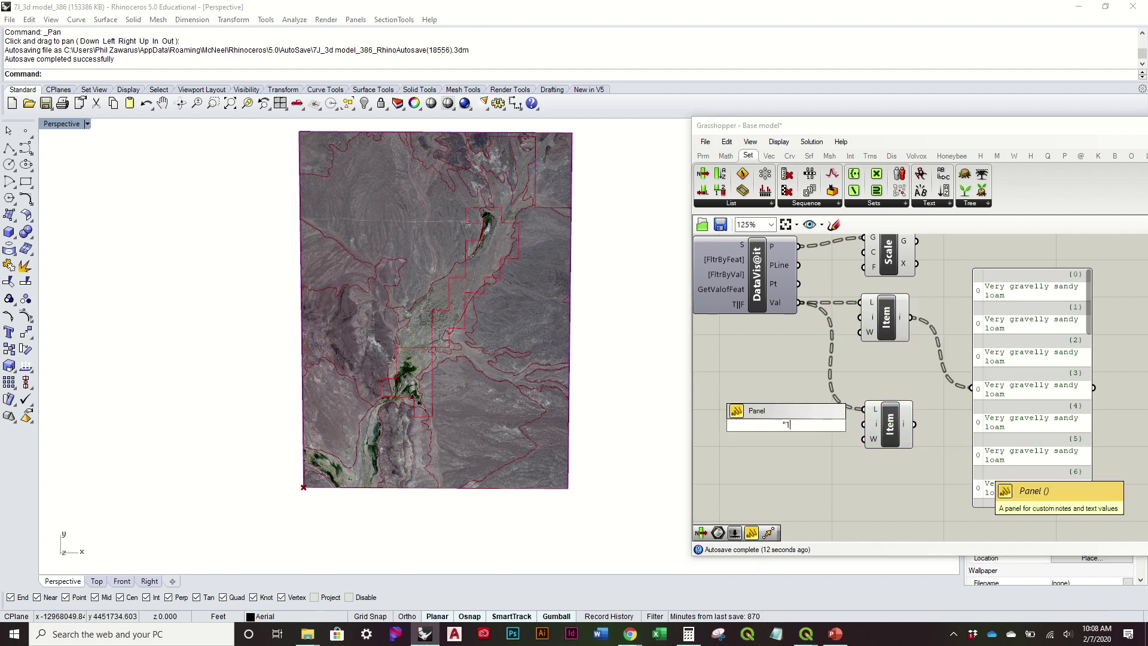
{"action": "type", "text": "1"}
{"action": "key", "text": "Return"}
{"action": "left_click_drag", "start_coordinate": [801, 390], "coordinate": [863, 424]}
Shorten the soil texture panel and place a copy below it connected to the second List Item's output
{"action": "left_click", "coordinate": [992, 426]}
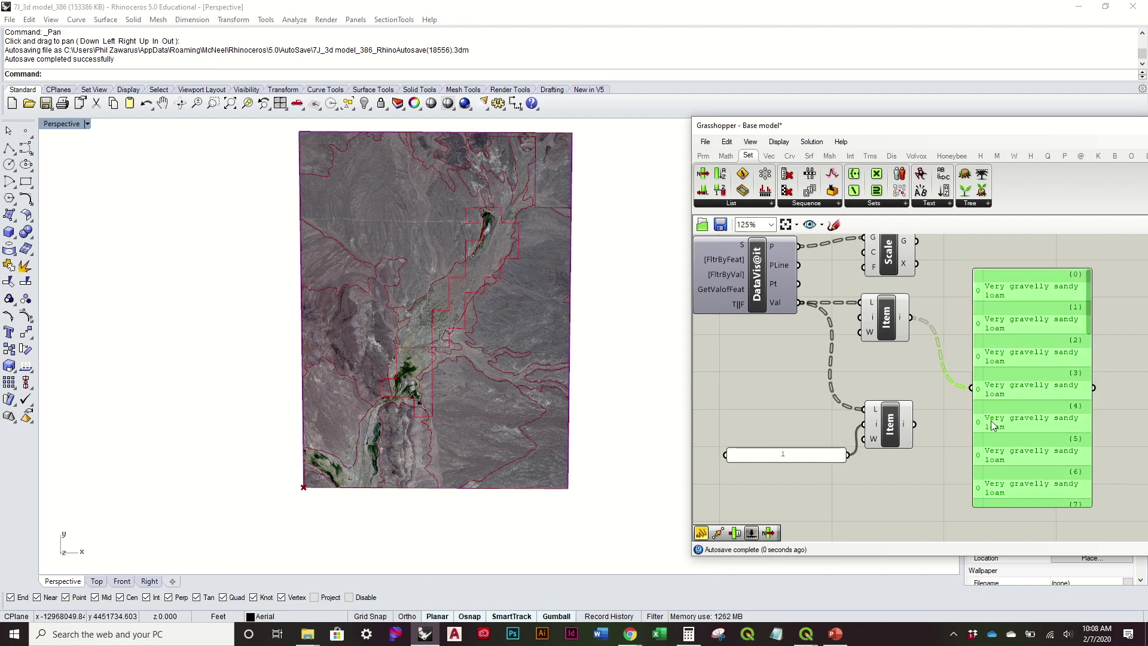
{"action": "left_click_drag", "start_coordinate": [1040, 505], "coordinate": [1045, 436]}
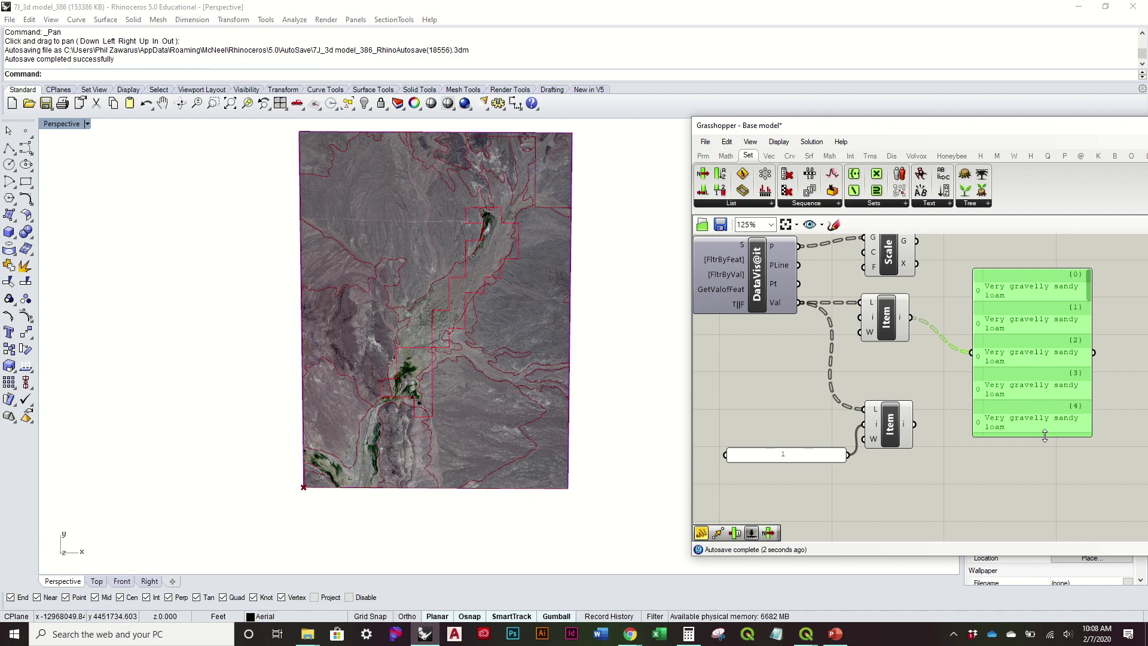
{"action": "left_click_drag", "start_coordinate": [1057, 373], "coordinate": [1053, 535]}
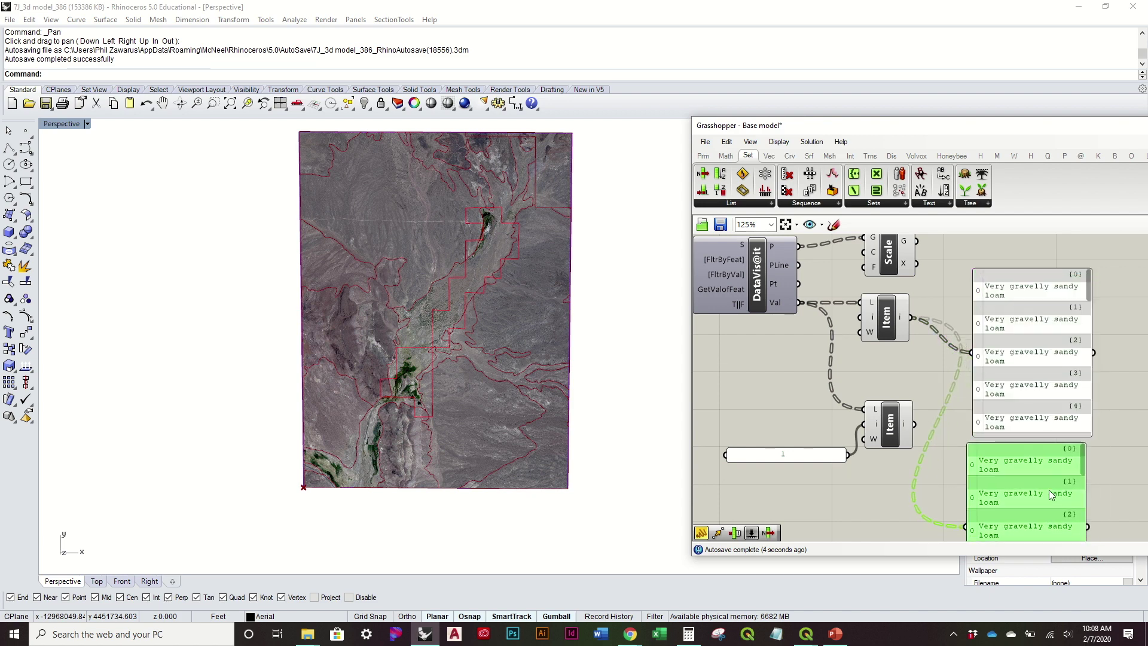
{"action": "left_click_drag", "start_coordinate": [915, 424], "coordinate": [969, 514]}
{"action": "right_click_drag", "start_coordinate": [915, 536], "coordinate": [924, 443]}
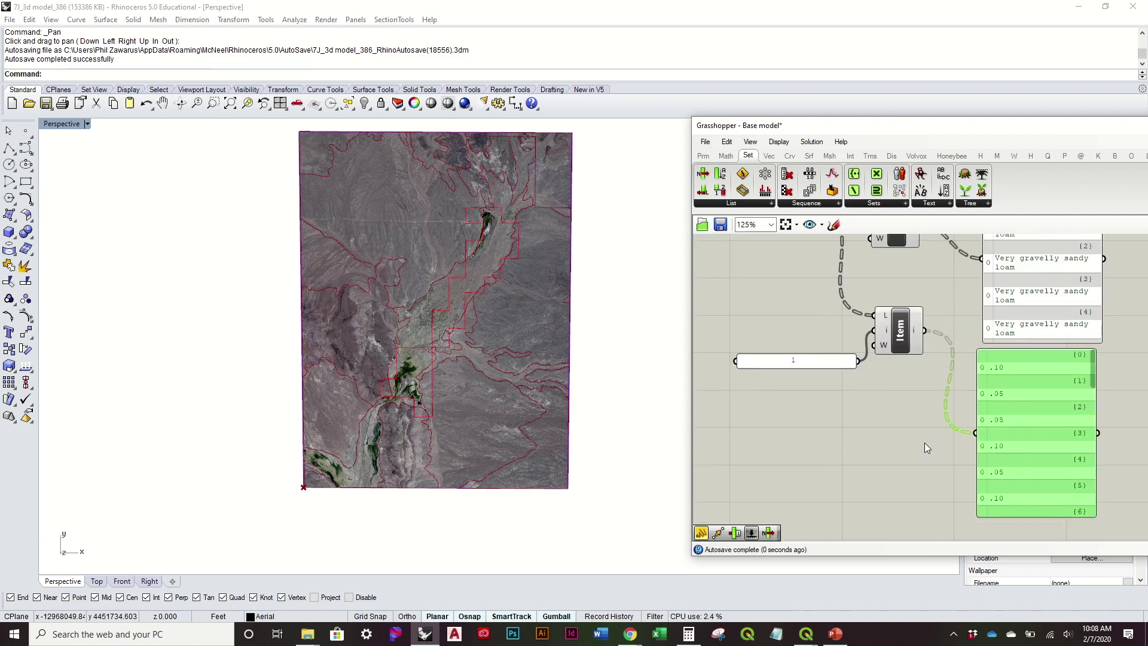
Move the K factor components and panel lower, and shift the soil texture panel away from its List Item
{"action": "left_click_drag", "start_coordinate": [925, 443], "coordinate": [771, 326]}
{"action": "left_click_drag", "start_coordinate": [904, 357], "coordinate": [892, 427]}
{"action": "left_click", "coordinate": [837, 467]}
{"action": "right_click_drag", "start_coordinate": [879, 255], "coordinate": [759, 361]}
{"action": "scroll", "coordinate": [517, 333], "scroll_direction": "down", "scroll_amount": 3}
{"action": "mouse_move", "coordinate": [917, 314]}
{"action": "right_mouse_down"}
{"action": "mouse_move", "coordinate": [891, 334]}
{"action": "mouse_move", "coordinate": [909, 317]}
{"action": "right_mouse_up"}
{"action": "left_click_drag", "start_coordinate": [908, 317], "coordinate": [895, 314]}
{"action": "left_click", "coordinate": [804, 368]}
{"action": "right_click_drag", "start_coordinate": [786, 287], "coordinate": [756, 306]}
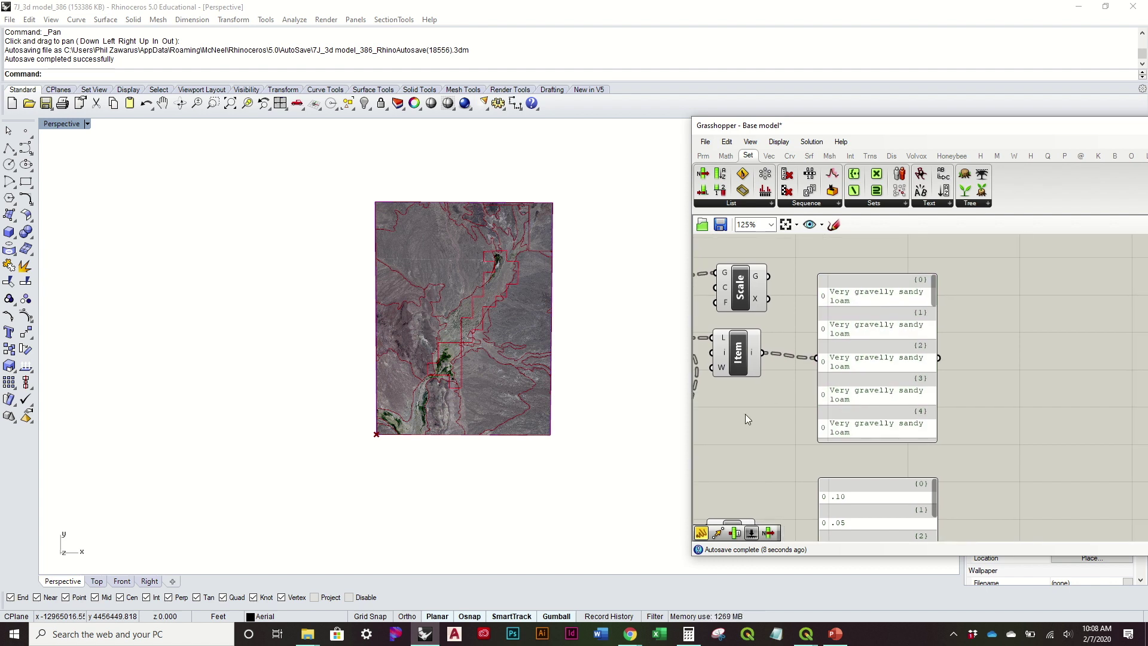
{"action": "right_click_drag", "start_coordinate": [745, 413], "coordinate": [814, 409]}
{"action": "left_click", "coordinate": [1026, 368]}
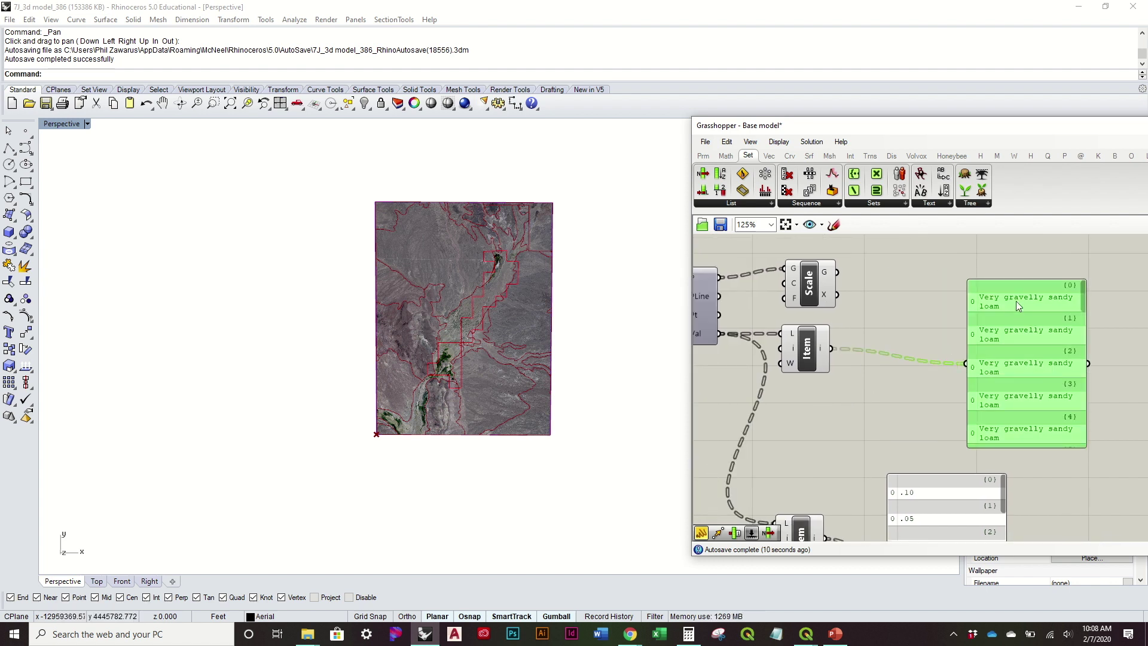
Add an Area component and connect the soil Scale component's geometry output to it
{"action": "double_click", "coordinate": [899, 273]}
{"action": "type", "text": "area"}
{"action": "key", "text": "Return"}
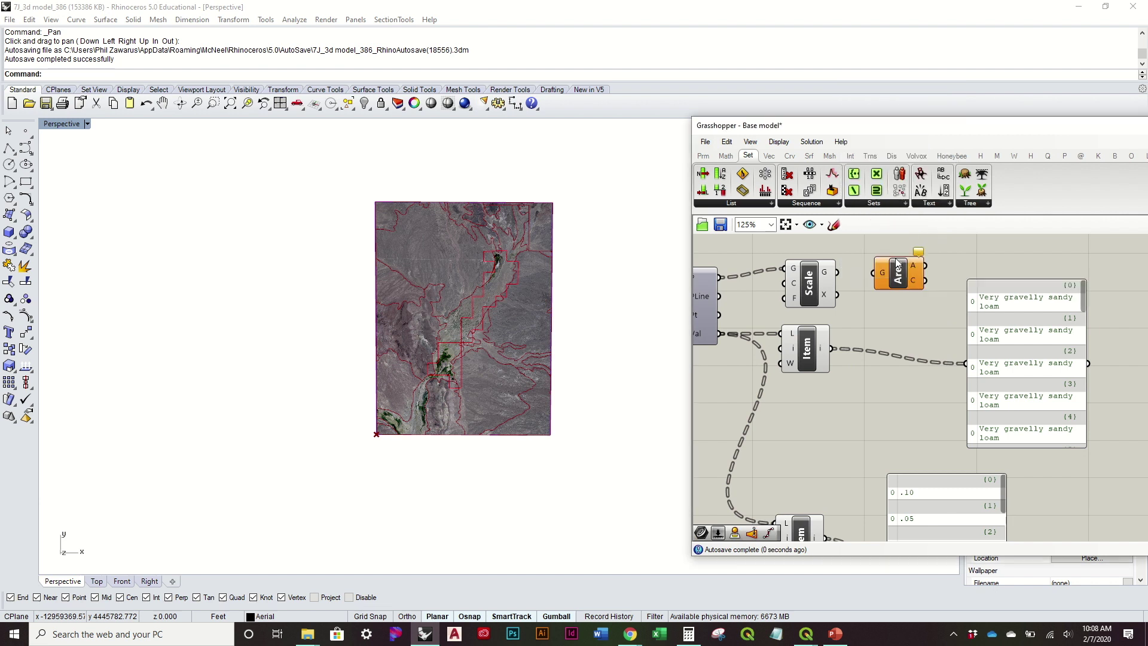
{"action": "left_click_drag", "start_coordinate": [821, 272], "coordinate": [903, 298]}
{"action": "right_click_drag", "start_coordinate": [874, 391], "coordinate": [776, 427]}
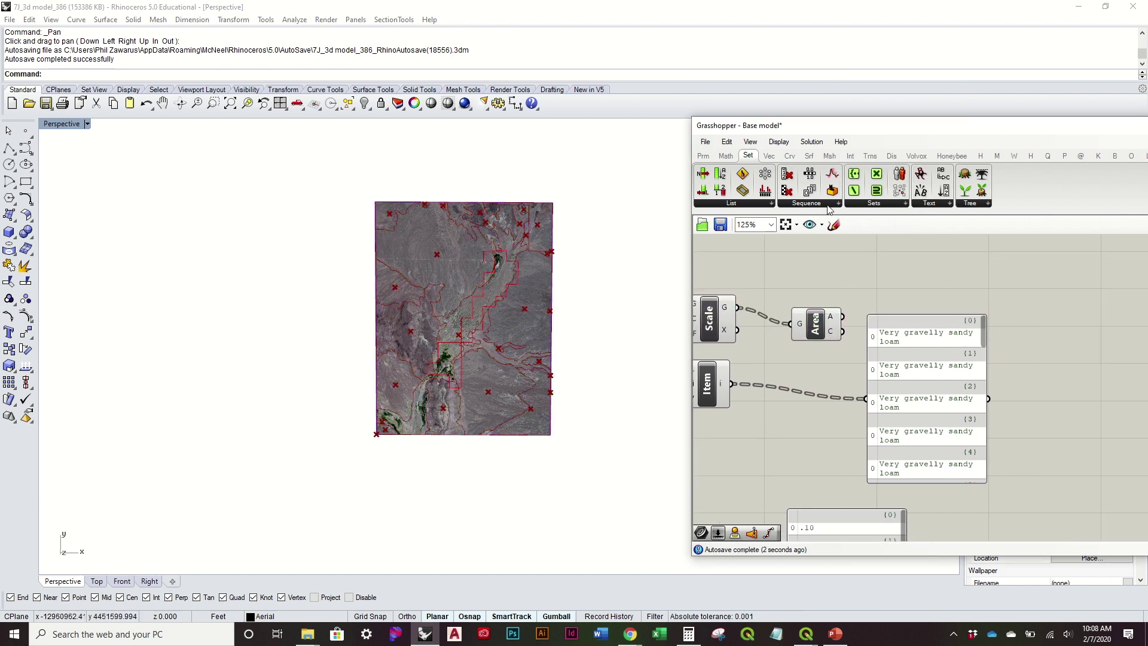
Add a 3D text Tag component and connect the Area component's centroid output to its Location input
{"action": "left_click", "coordinate": [891, 155]}
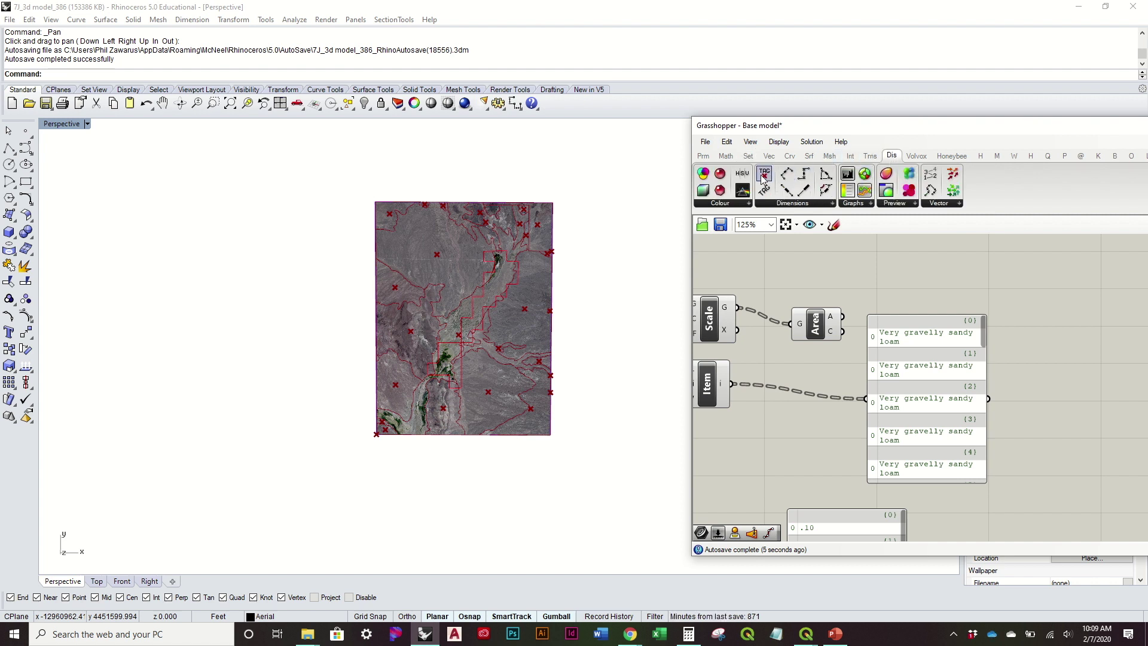
{"action": "left_click_drag", "start_coordinate": [764, 190], "coordinate": [914, 299]}
{"action": "left_click_drag", "start_coordinate": [937, 374], "coordinate": [1047, 402]}
{"action": "left_click_drag", "start_coordinate": [811, 323], "coordinate": [793, 302]}
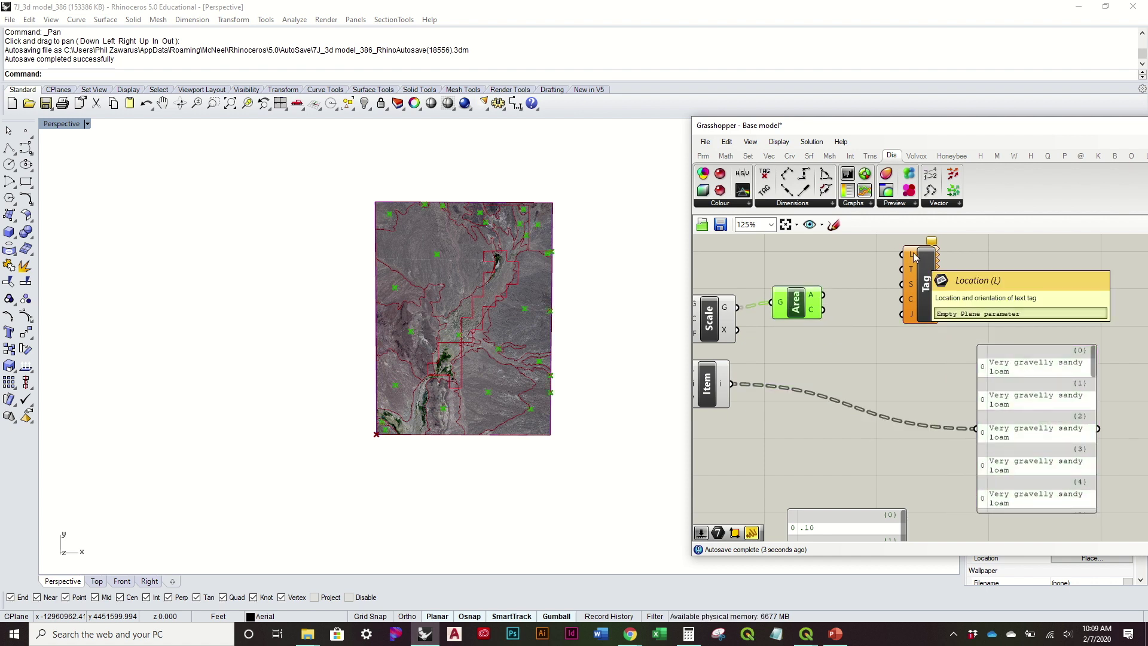
{"action": "left_click_drag", "start_coordinate": [824, 310], "coordinate": [924, 318]}
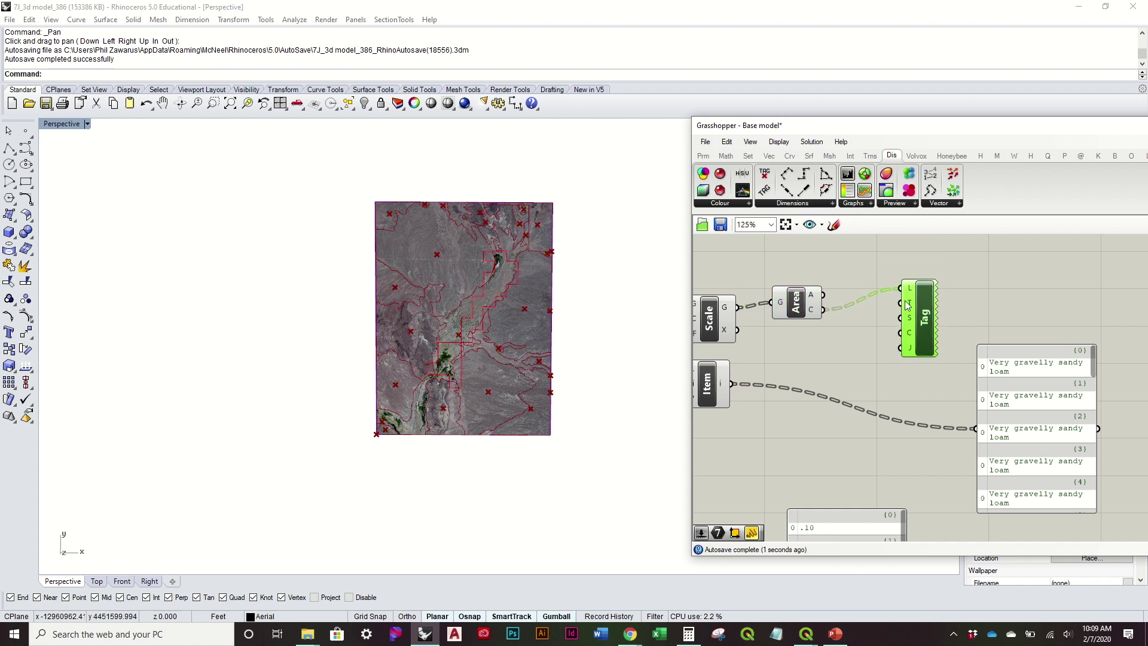
Rearrange the soil texture panel and the Tag component, and connect the panel's output to the Tag's Text input
{"action": "left_click_drag", "start_coordinate": [1041, 434], "coordinate": [861, 400]}
{"action": "left_click_drag", "start_coordinate": [861, 312], "coordinate": [807, 365]}
{"action": "left_click_drag", "start_coordinate": [921, 319], "coordinate": [992, 327]}
{"action": "left_click_drag", "start_coordinate": [884, 392], "coordinate": [969, 310]}
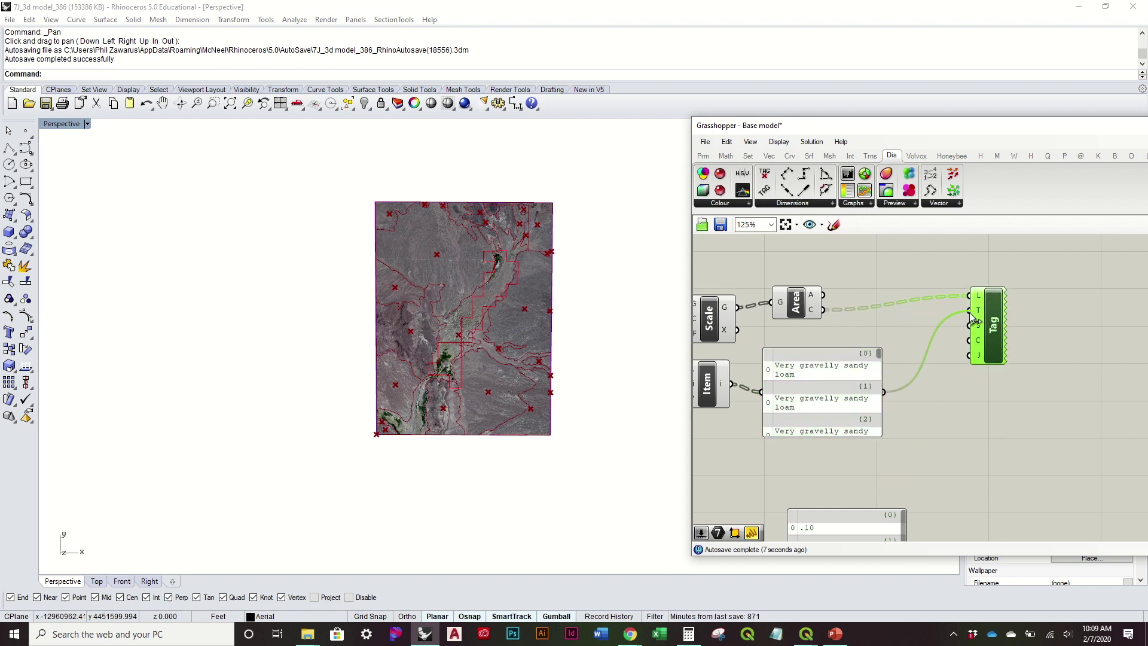
{"action": "scroll", "coordinate": [422, 238], "scroll_direction": "up", "scroll_amount": 6}
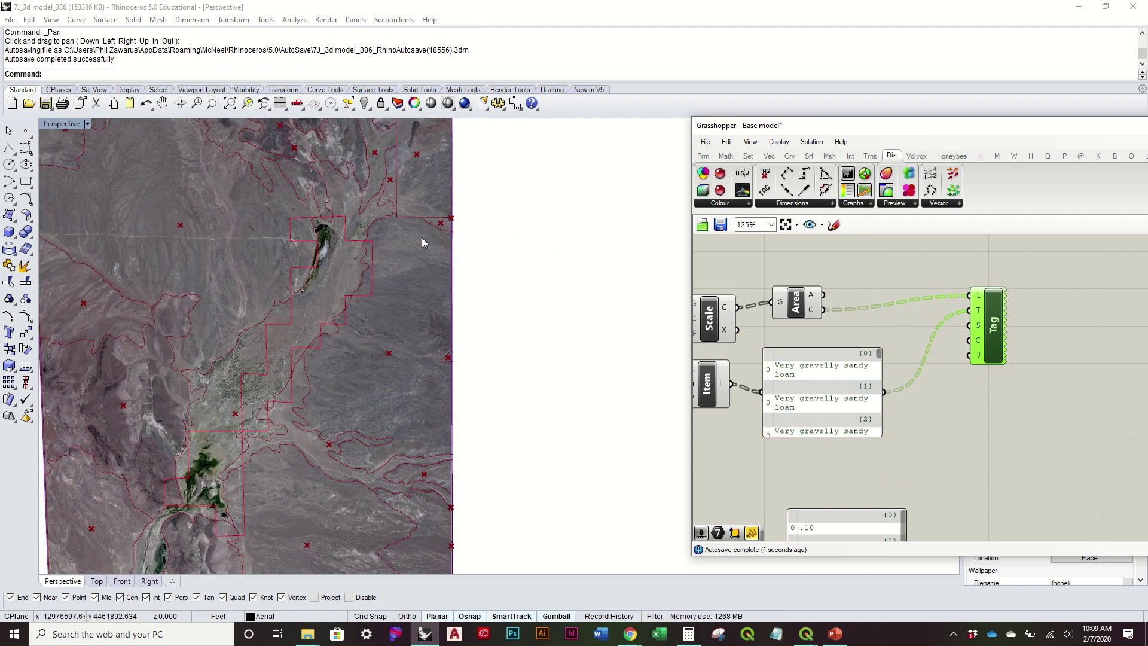
{"action": "scroll", "coordinate": [375, 221], "scroll_direction": "down", "scroll_amount": 5}
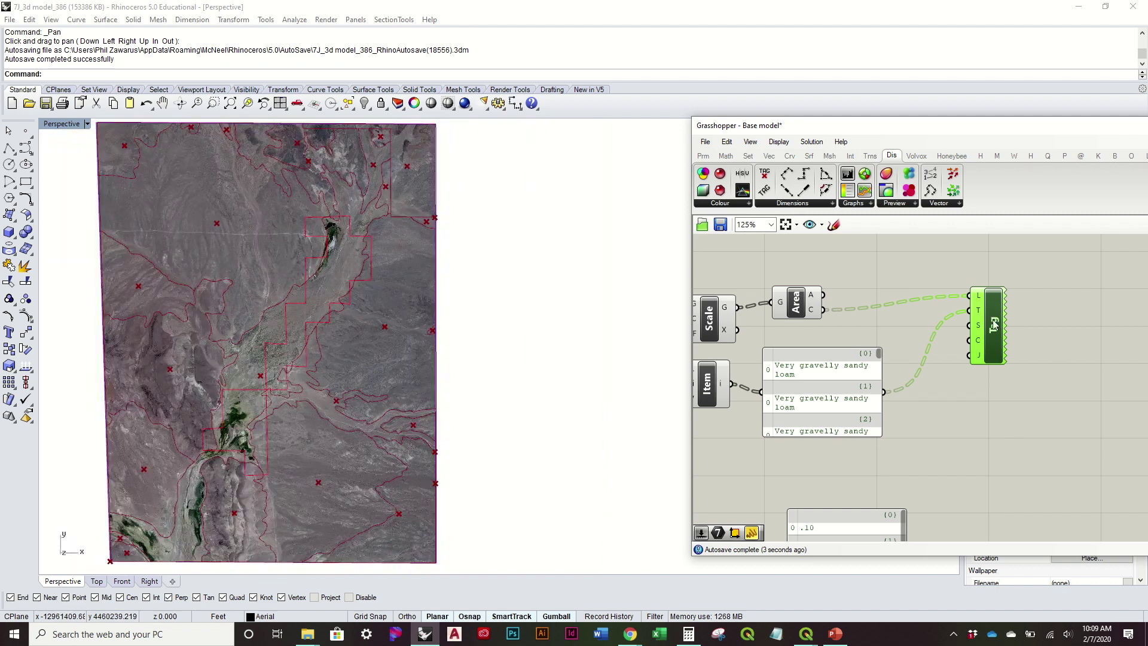
Add a number slider set to 500 and connect it to the Tag component's Size input
{"action": "left_click", "coordinate": [1045, 460]}
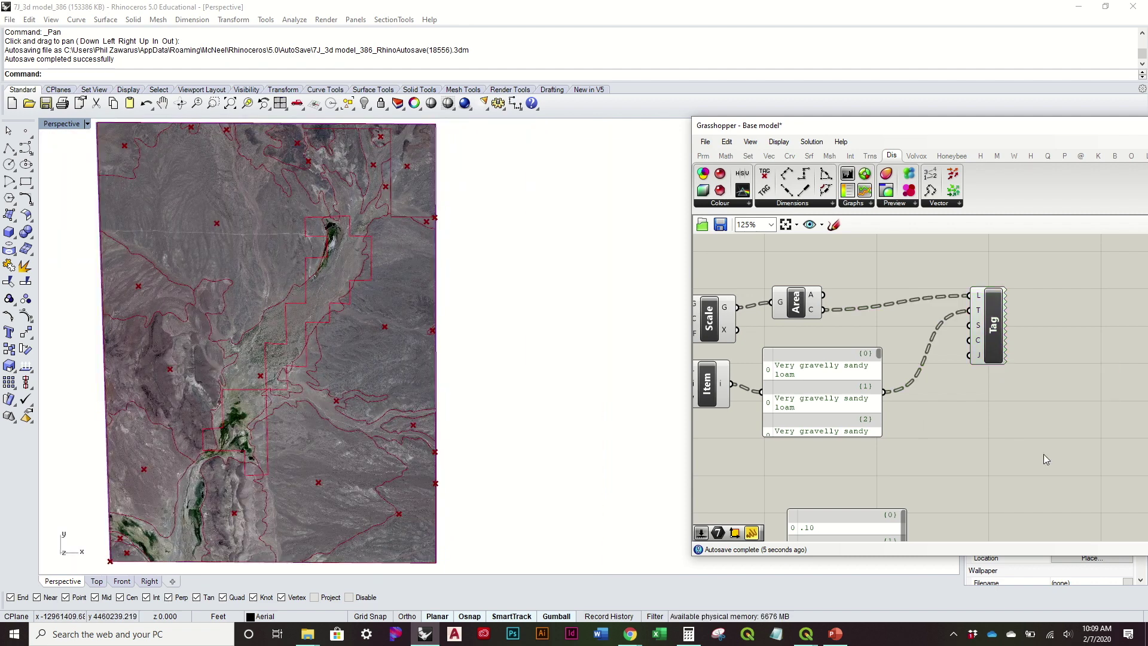
{"action": "double_click", "coordinate": [1044, 458]}
{"action": "type", "text": "500"}
{"action": "key", "text": "Return"}
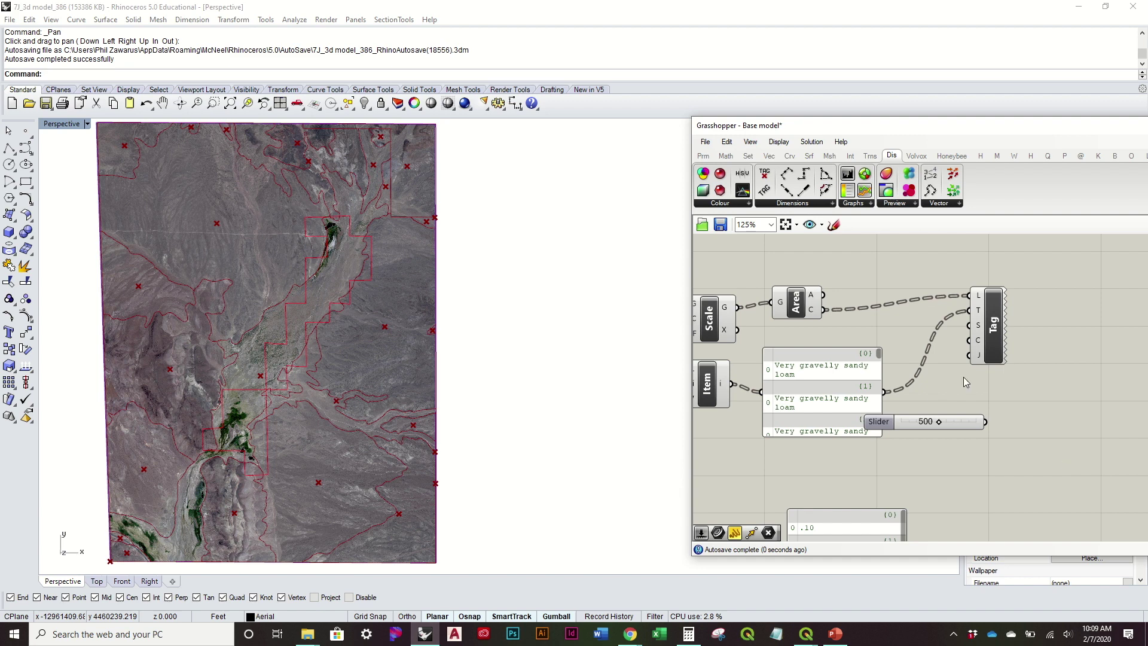
{"action": "left_click_drag", "start_coordinate": [878, 421], "coordinate": [756, 457]}
{"action": "left_click_drag", "start_coordinate": [863, 458], "coordinate": [969, 340]}
{"action": "scroll", "coordinate": [487, 313], "scroll_direction": "down", "scroll_amount": 3}
{"action": "scroll", "coordinate": [393, 285], "scroll_direction": "up", "scroll_amount": 3}
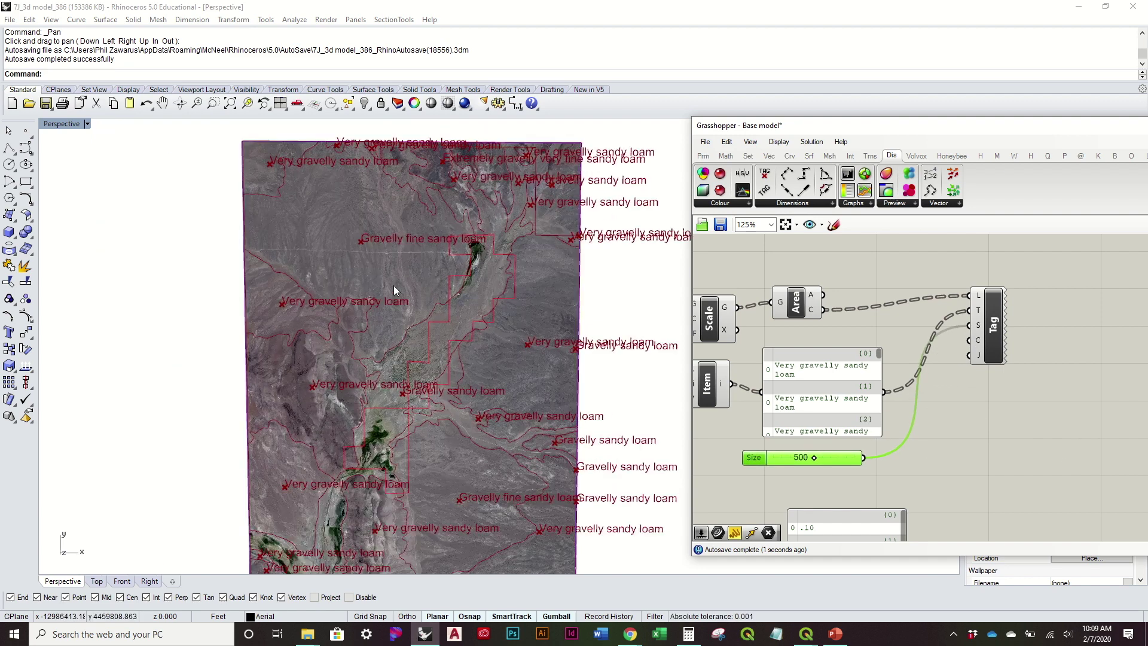
Set the Tag's text size slider to 330 and move the Tag component slightly farther from its inputs
{"action": "left_click_drag", "start_coordinate": [814, 457], "coordinate": [802, 467]}
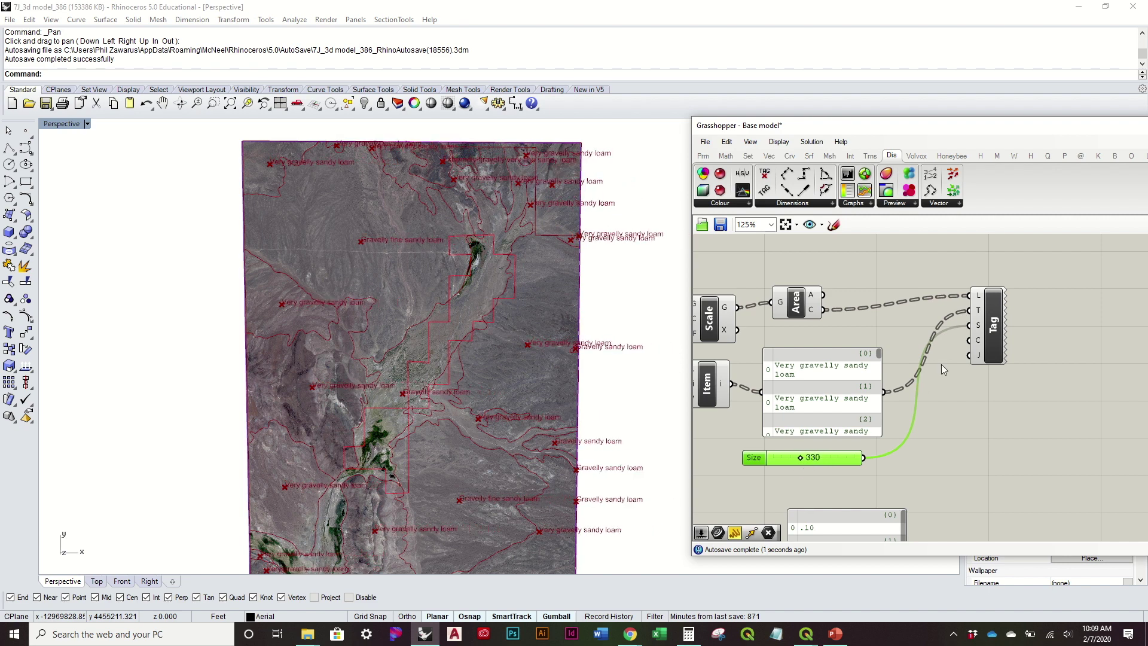
{"action": "left_click", "coordinate": [1001, 353]}
{"action": "left_click_drag", "start_coordinate": [1002, 351], "coordinate": [1015, 344]}
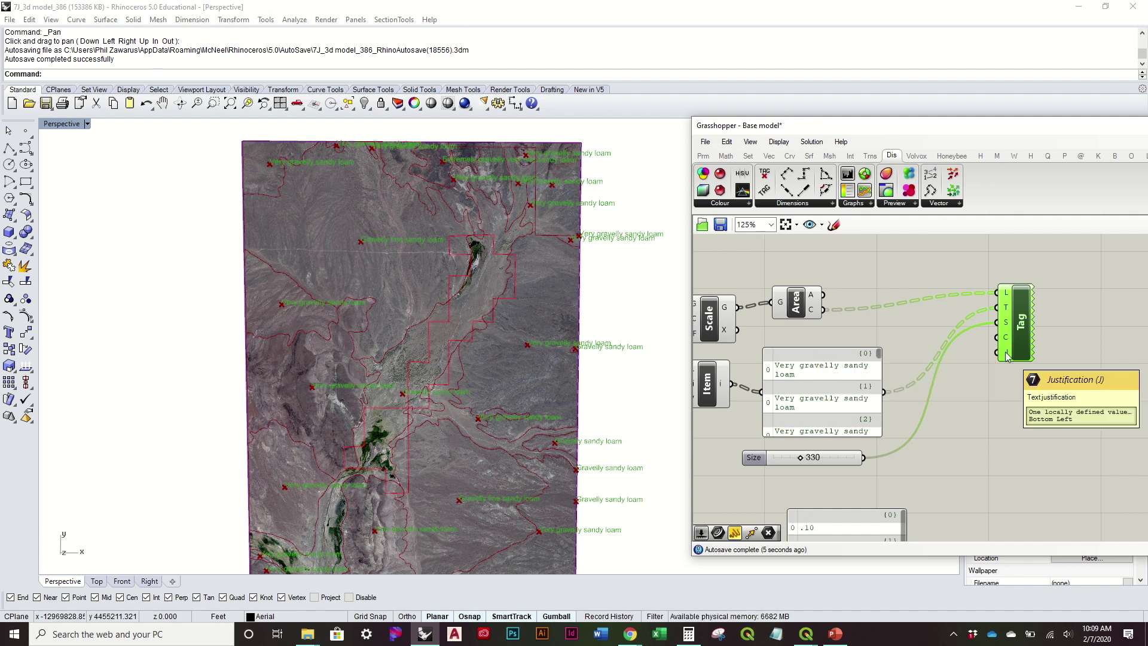
Set the Tag component's text justification to Middle Center so the labels sit centred on the polygon centroids
{"action": "right_click", "coordinate": [1006, 354]}
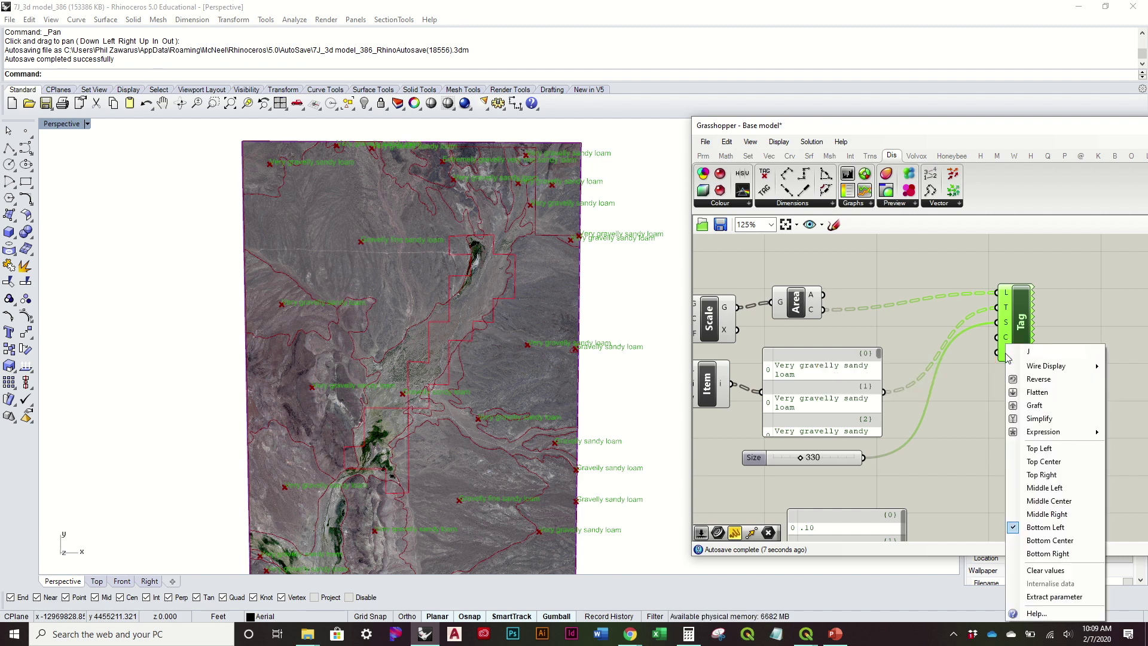
{"action": "left_click", "coordinate": [1081, 500]}
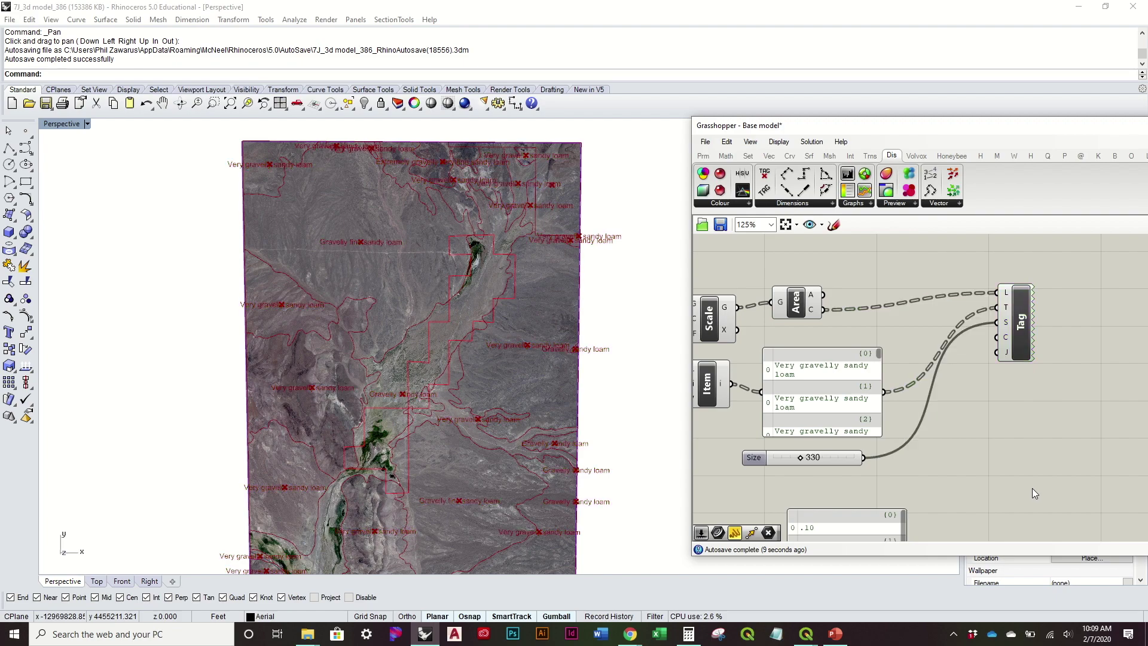
{"action": "scroll", "coordinate": [547, 338], "scroll_direction": "down", "scroll_amount": 2}
{"action": "scroll", "coordinate": [447, 289], "scroll_direction": "up", "scroll_amount": 3}
{"action": "scroll", "coordinate": [446, 288], "scroll_direction": "down", "scroll_amount": 3}
{"action": "right_click_drag", "start_coordinate": [446, 288], "coordinate": [604, 302]}
{"action": "scroll", "coordinate": [515, 358], "scroll_direction": "up", "scroll_amount": 3}
{"action": "scroll", "coordinate": [486, 327], "scroll_direction": "down", "scroll_amount": 2}
Turn off the Area component's preview to hide the centroid markers behind the soil labels
{"action": "right_click", "coordinate": [808, 306]}
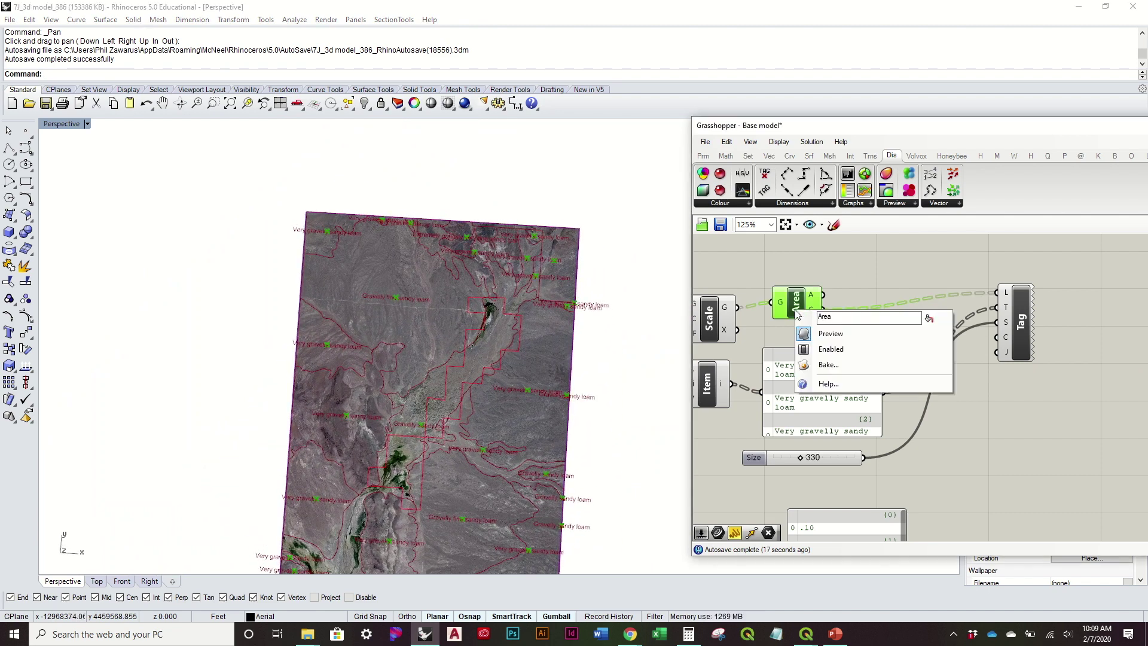
{"action": "left_click", "coordinate": [830, 330]}
{"action": "scroll", "coordinate": [442, 290], "scroll_direction": "up", "scroll_amount": 2}
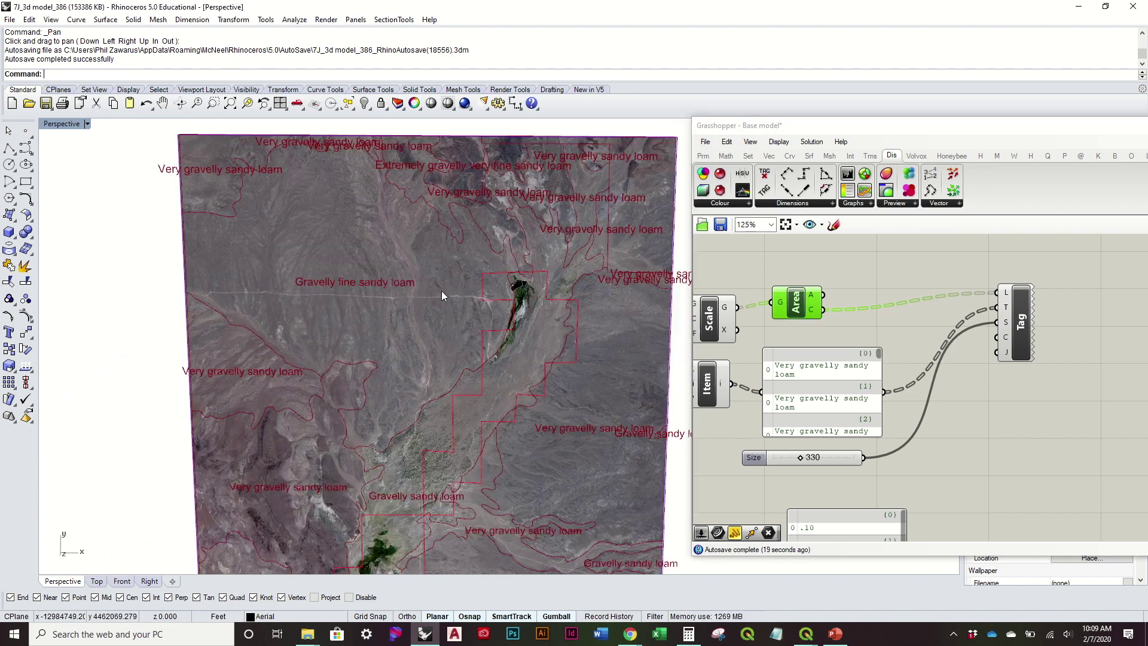
{"action": "scroll", "coordinate": [442, 291], "scroll_direction": "down", "scroll_amount": 3}
{"action": "right_click_drag", "start_coordinate": [485, 422], "coordinate": [454, 350], "text": "shift"}
Tidy the definition by repositioning the Tag component, the soil texture panel and the Size slider
{"action": "left_click_drag", "start_coordinate": [1016, 340], "coordinate": [1029, 354]}
{"action": "left_click_drag", "start_coordinate": [812, 411], "coordinate": [815, 398]}
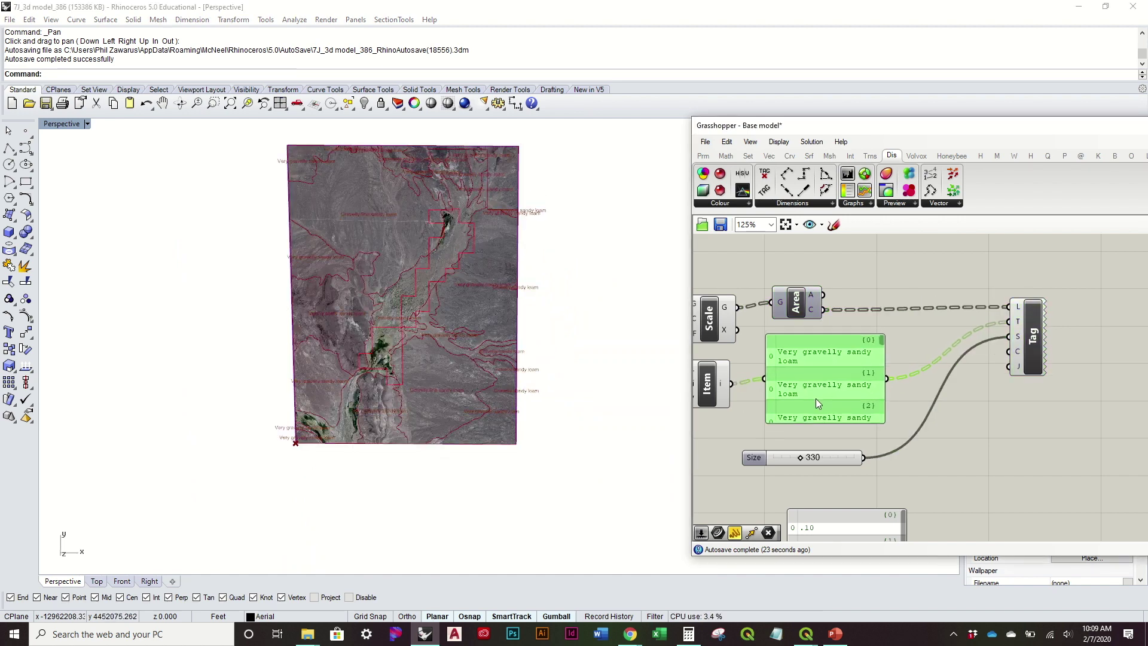
{"action": "left_click_drag", "start_coordinate": [813, 458], "coordinate": [851, 443]}
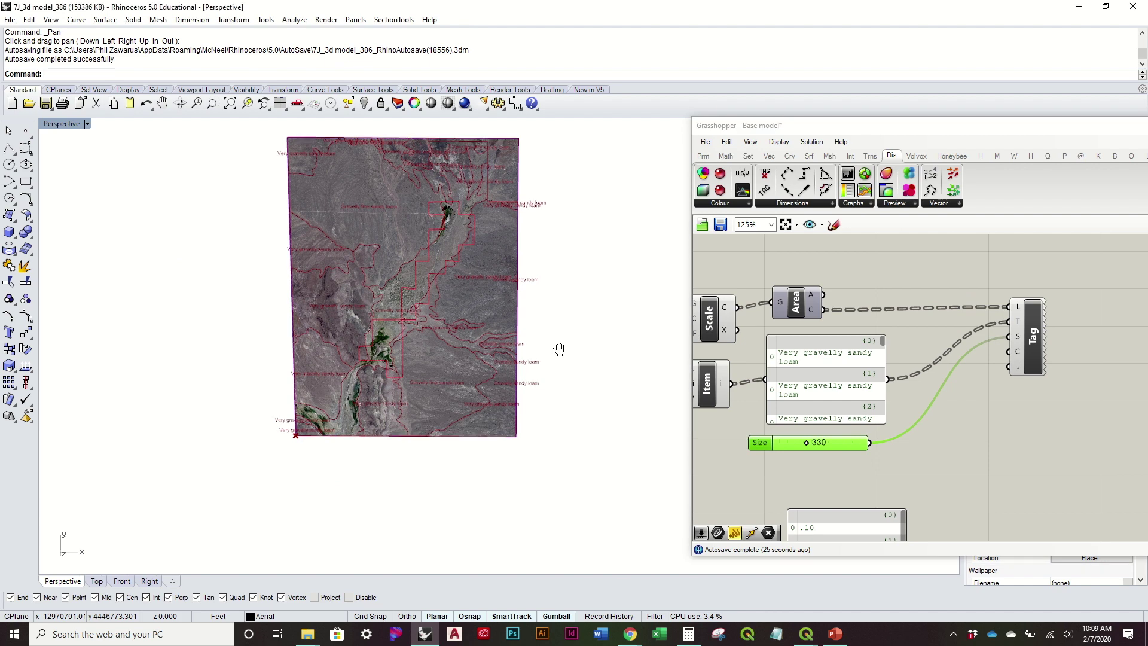
{"action": "scroll", "coordinate": [448, 250], "scroll_direction": "up", "scroll_amount": 4}
{"action": "scroll", "coordinate": [449, 250], "scroll_direction": "down", "scroll_amount": 4}
{"action": "right_click_drag", "start_coordinate": [490, 272], "coordinate": [614, 389]}
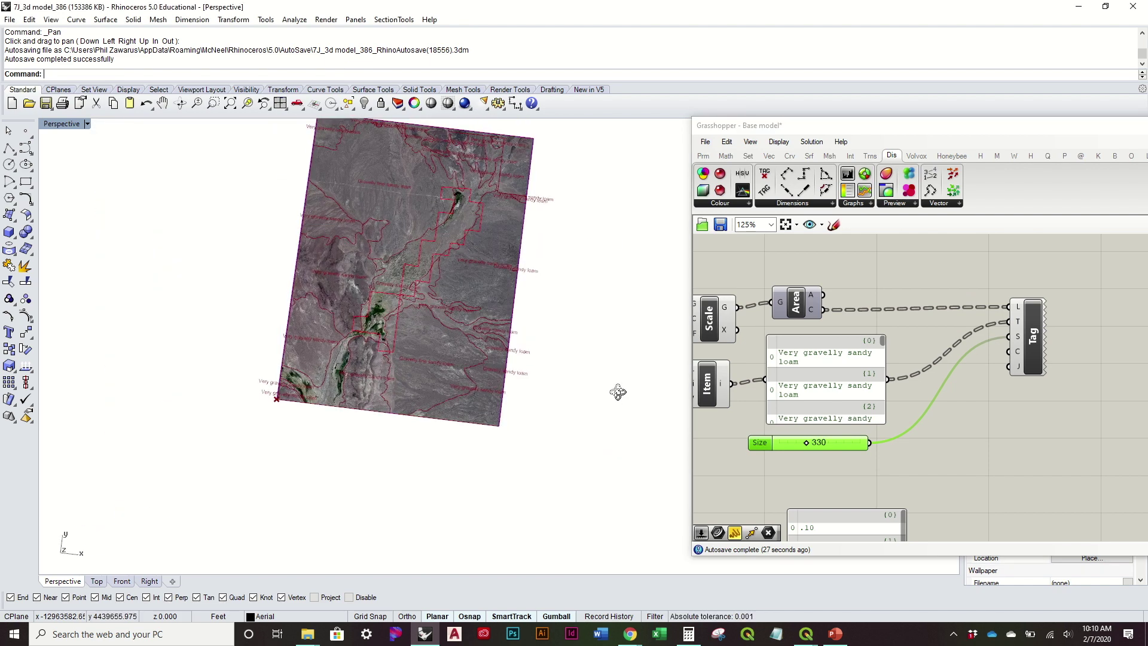
Look through the numeric soil values in the second Item component's panel and delete that panel
{"action": "right_click_drag", "start_coordinate": [950, 452], "coordinate": [1063, 405]}
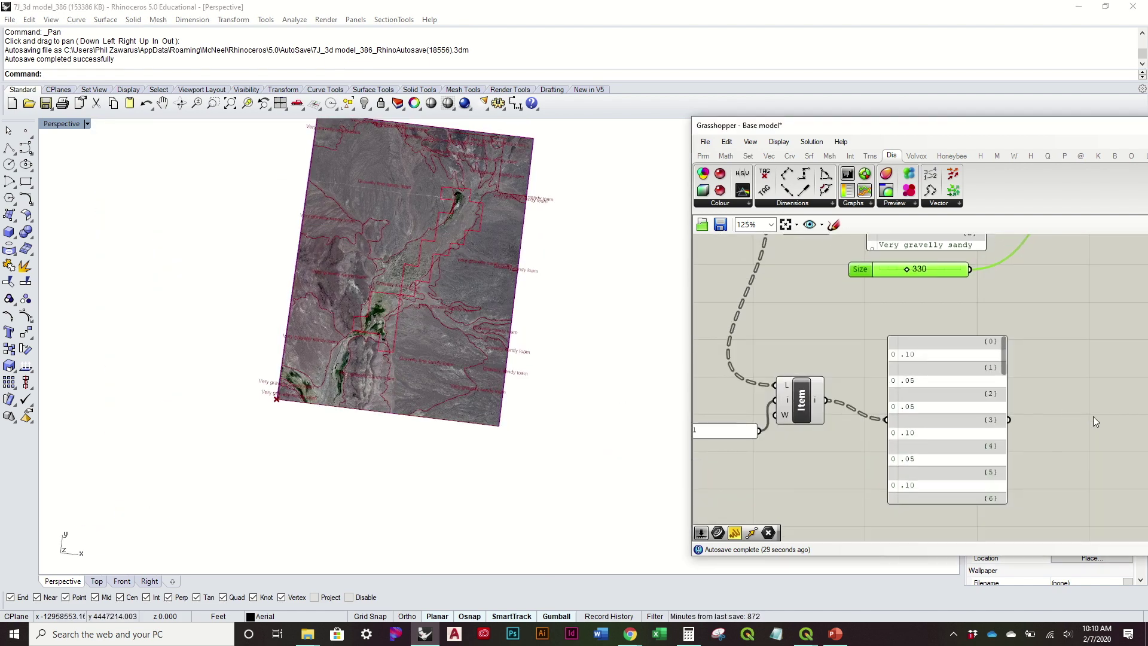
{"action": "left_click", "coordinate": [963, 438]}
{"action": "left_click_drag", "start_coordinate": [963, 440], "coordinate": [964, 445]}
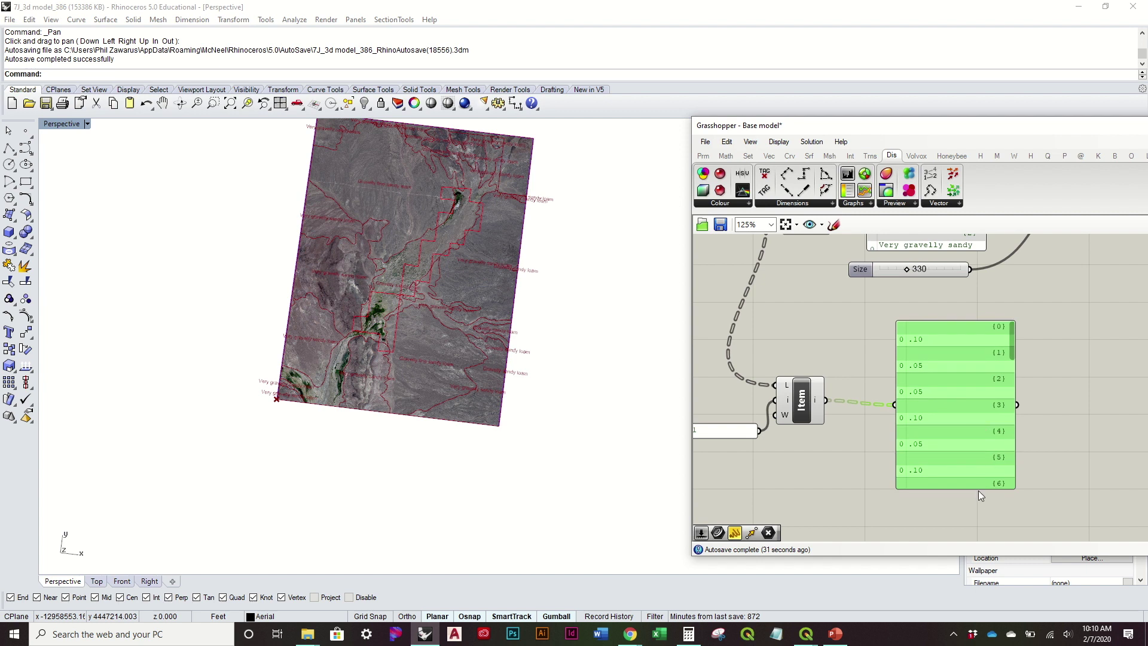
{"action": "left_click_drag", "start_coordinate": [1007, 350], "coordinate": [1005, 439]}
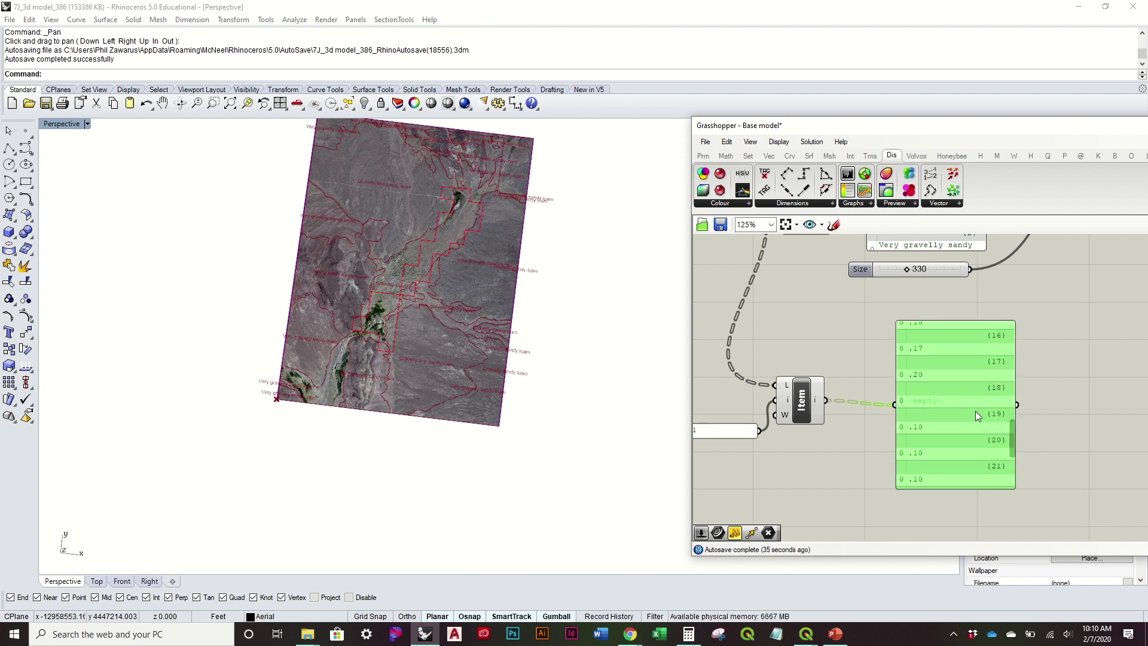
{"action": "key", "text": "Delete"}
Move the index panel containing 1 into line with the second Item component
{"action": "right_click_drag", "start_coordinate": [947, 367], "coordinate": [1024, 457]}
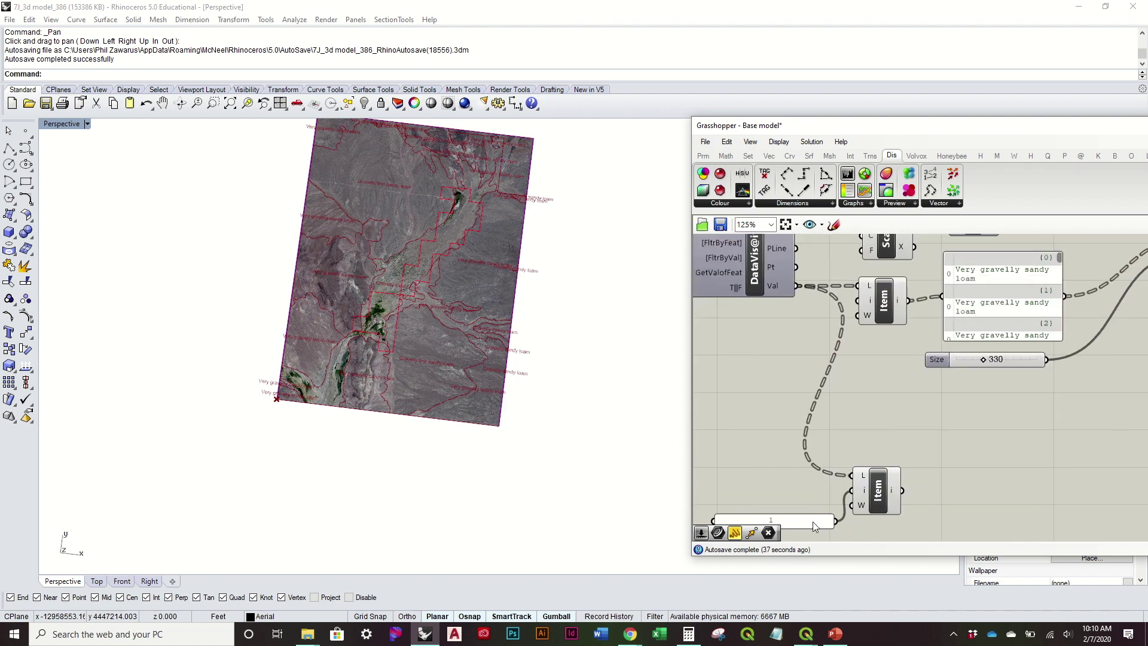
{"action": "left_click_drag", "start_coordinate": [813, 524], "coordinate": [809, 498]}
{"action": "right_click_drag", "start_coordinate": [324, 281], "coordinate": [357, 293]}
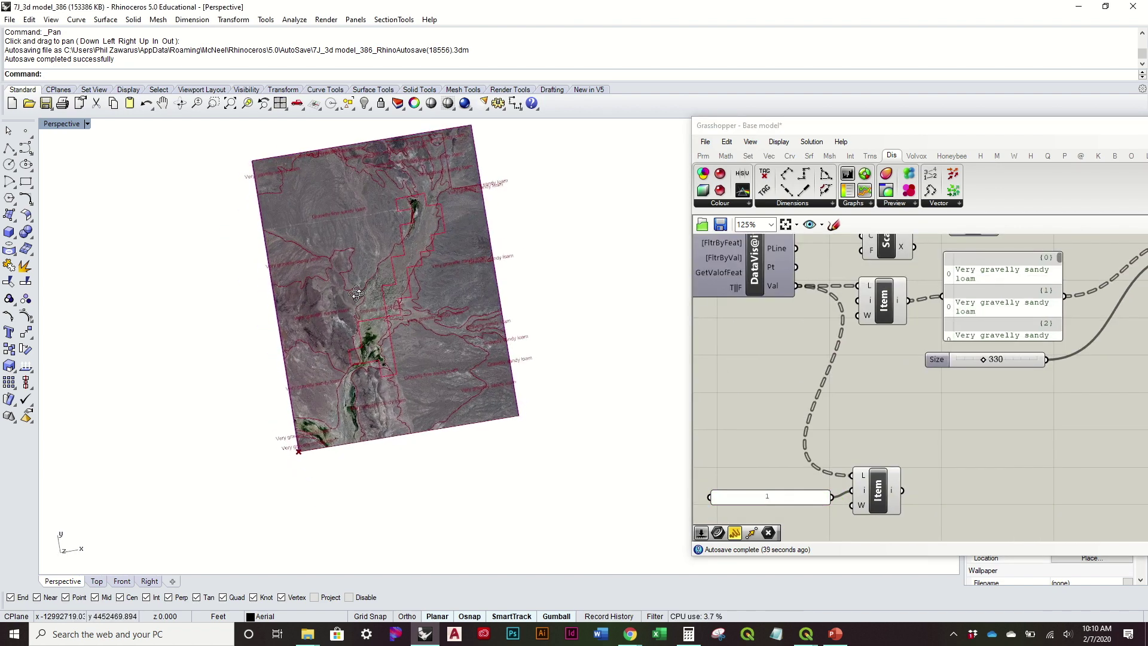
{"action": "right_click_drag", "start_coordinate": [931, 379], "coordinate": [906, 346]}
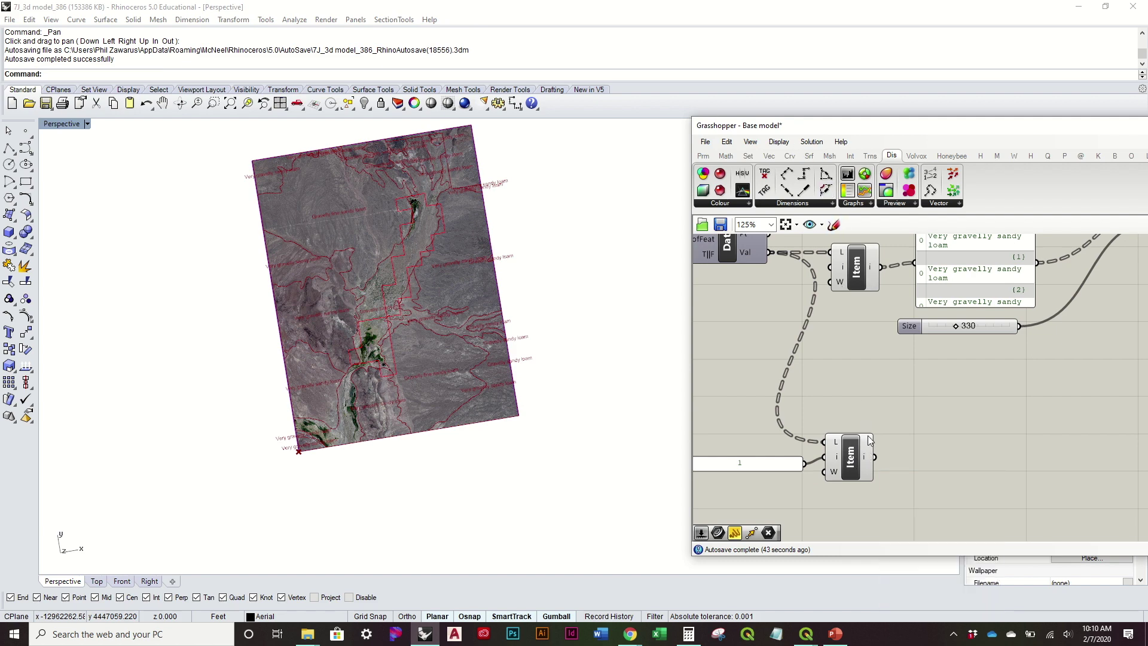
Flatten the Scale component's Geometry input and the DataVis@it component's P output
{"action": "scroll", "coordinate": [870, 456], "scroll_direction": "down", "scroll_amount": 2}
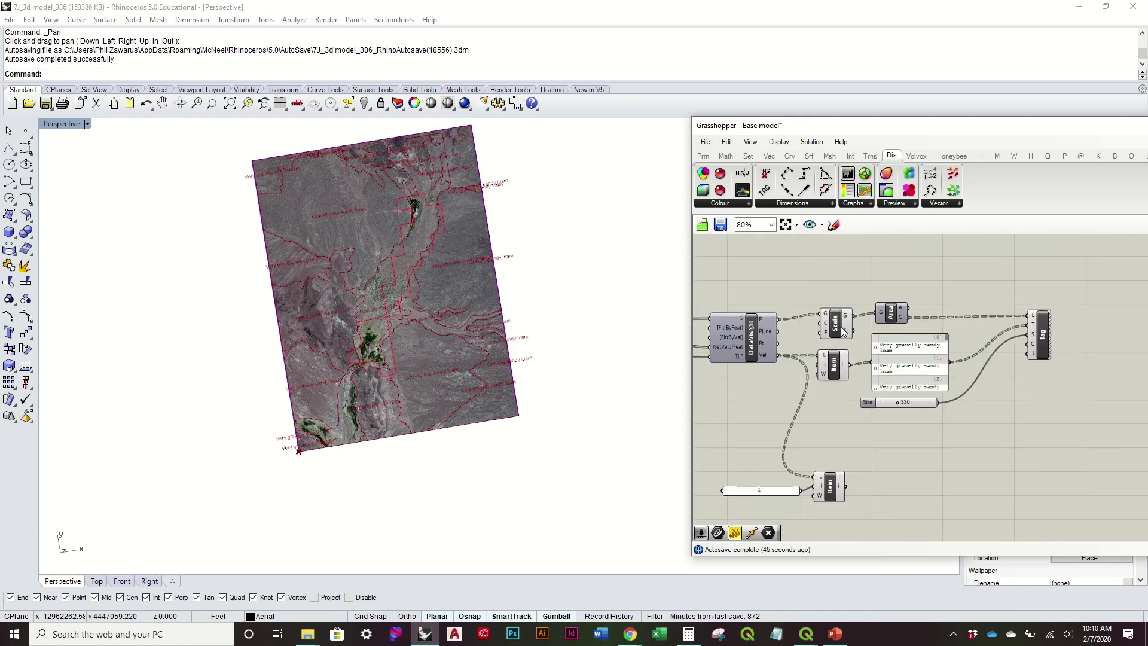
{"action": "scroll", "coordinate": [826, 316], "scroll_direction": "up", "scroll_amount": 2}
{"action": "right_click", "coordinate": [825, 316]}
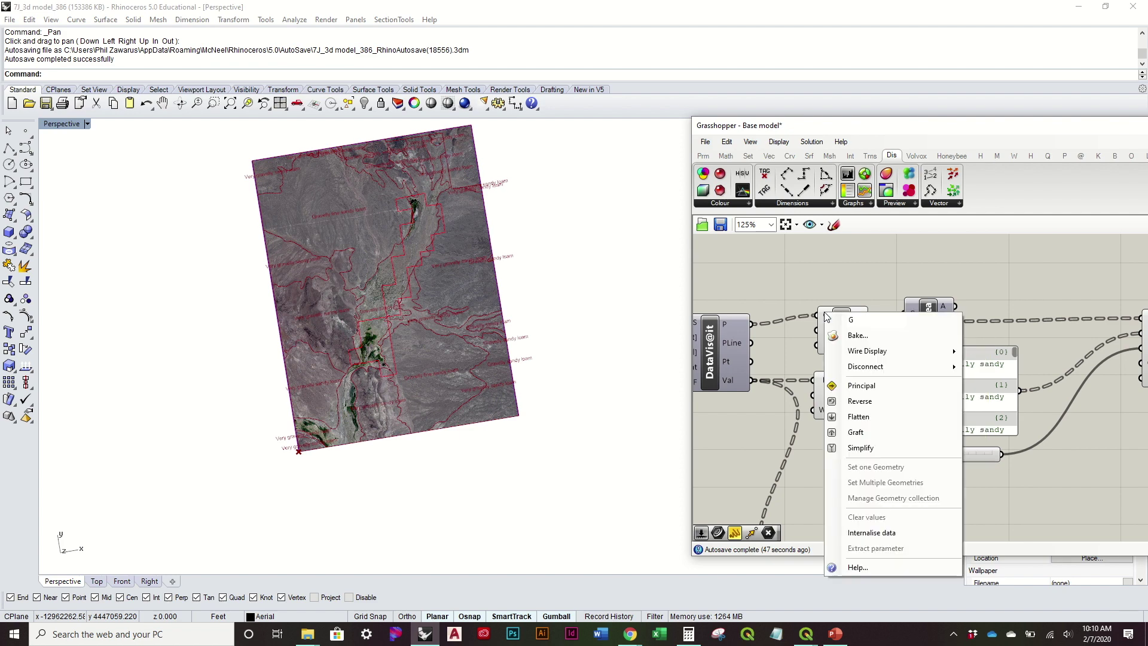
{"action": "left_click", "coordinate": [857, 416]}
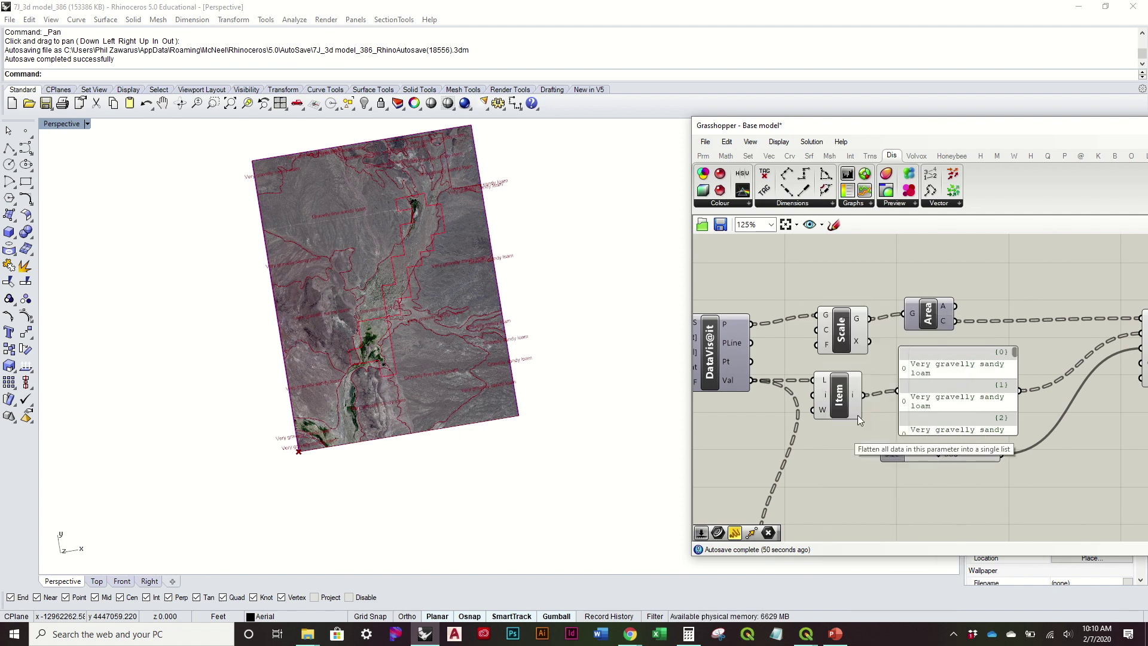
{"action": "right_click", "coordinate": [824, 384]}
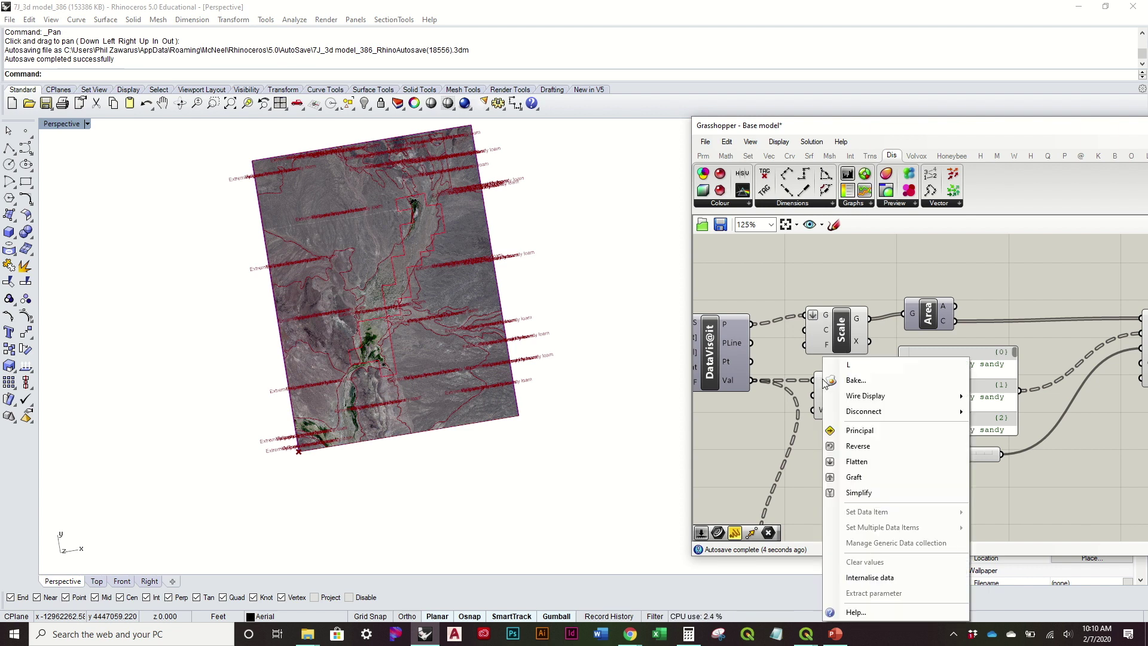
{"action": "right_click", "coordinate": [742, 325]}
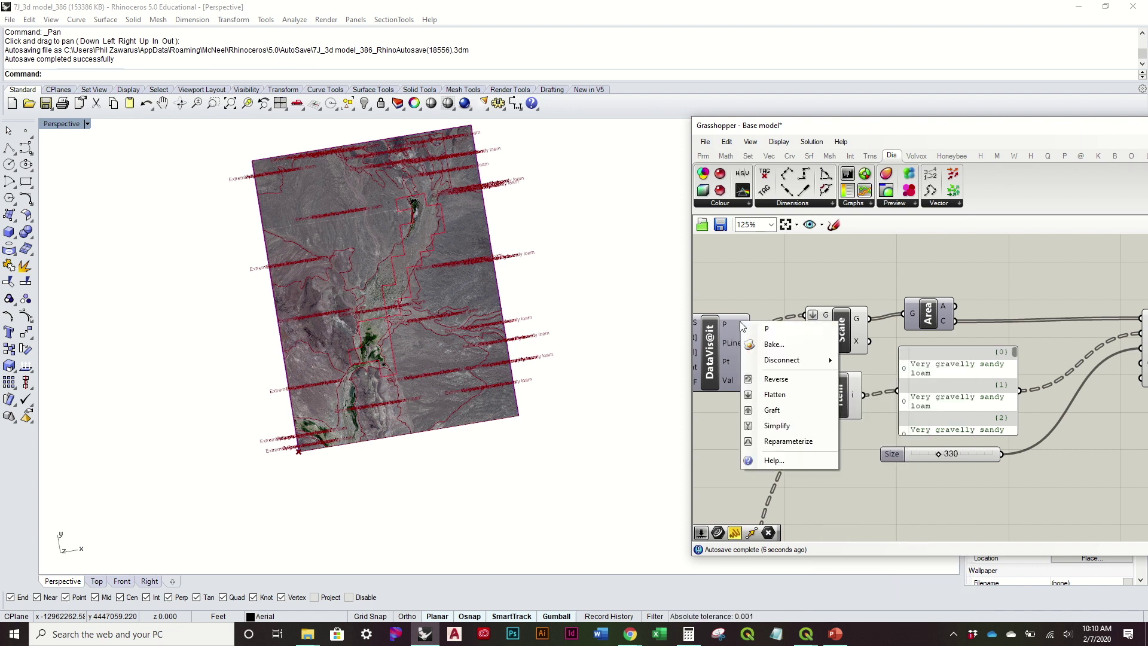
{"action": "left_click", "coordinate": [774, 395]}
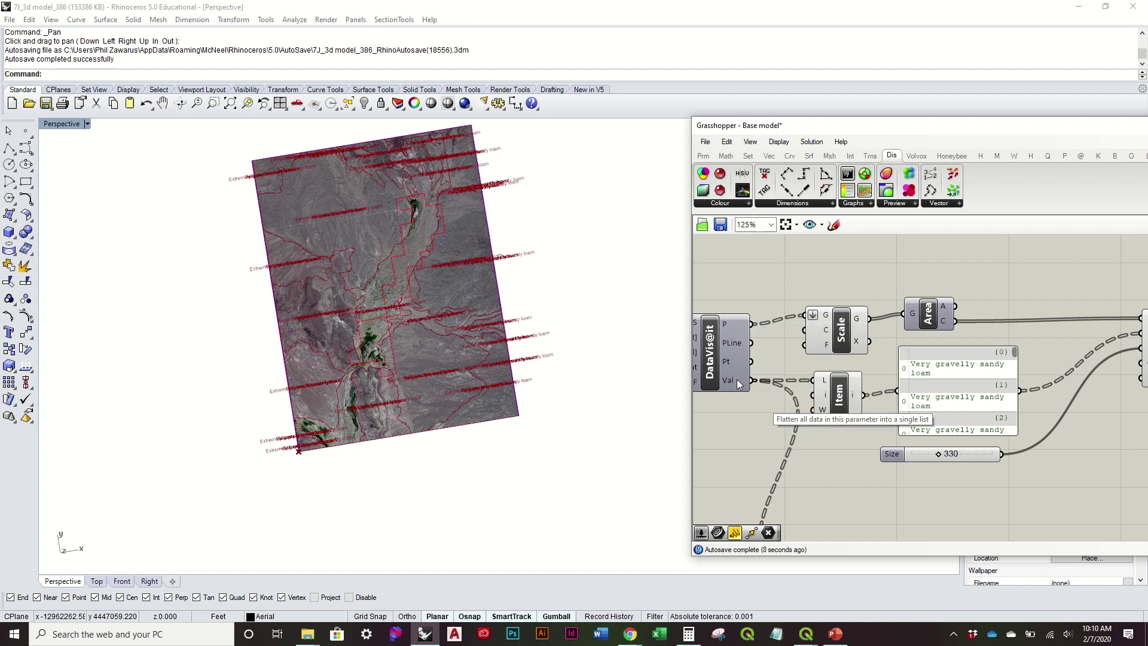
Try flattening the DataVis@it component's Val output and check the labels on the site model
{"action": "right_click", "coordinate": [748, 379]}
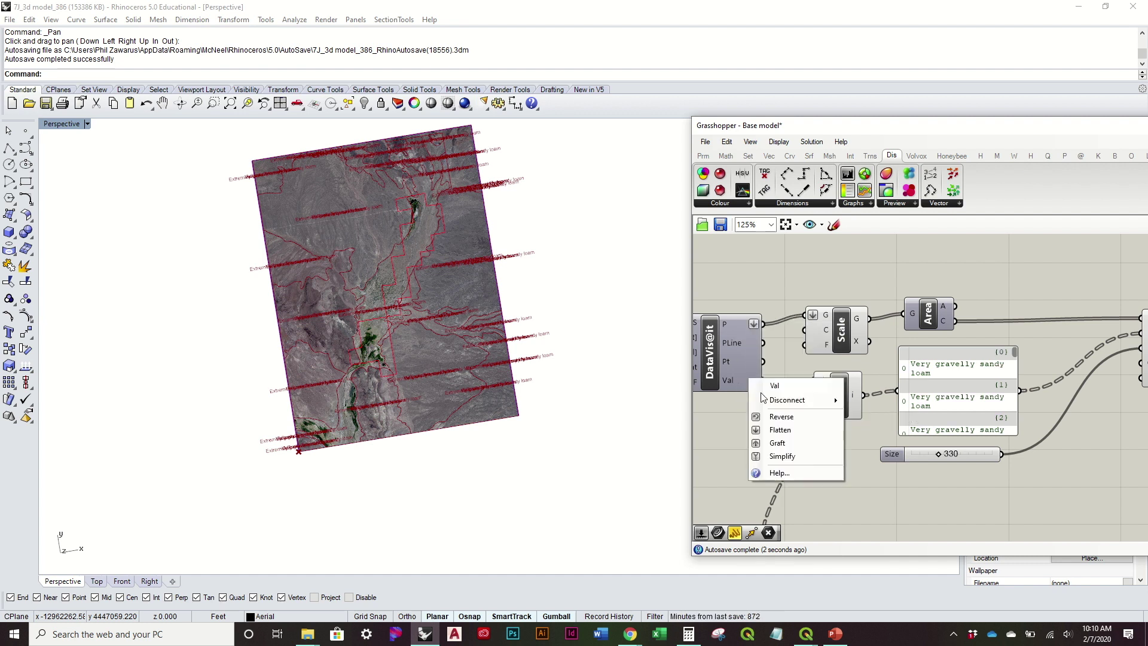
{"action": "left_click", "coordinate": [780, 429]}
{"action": "scroll", "coordinate": [372, 250], "scroll_direction": "up", "scroll_amount": 5}
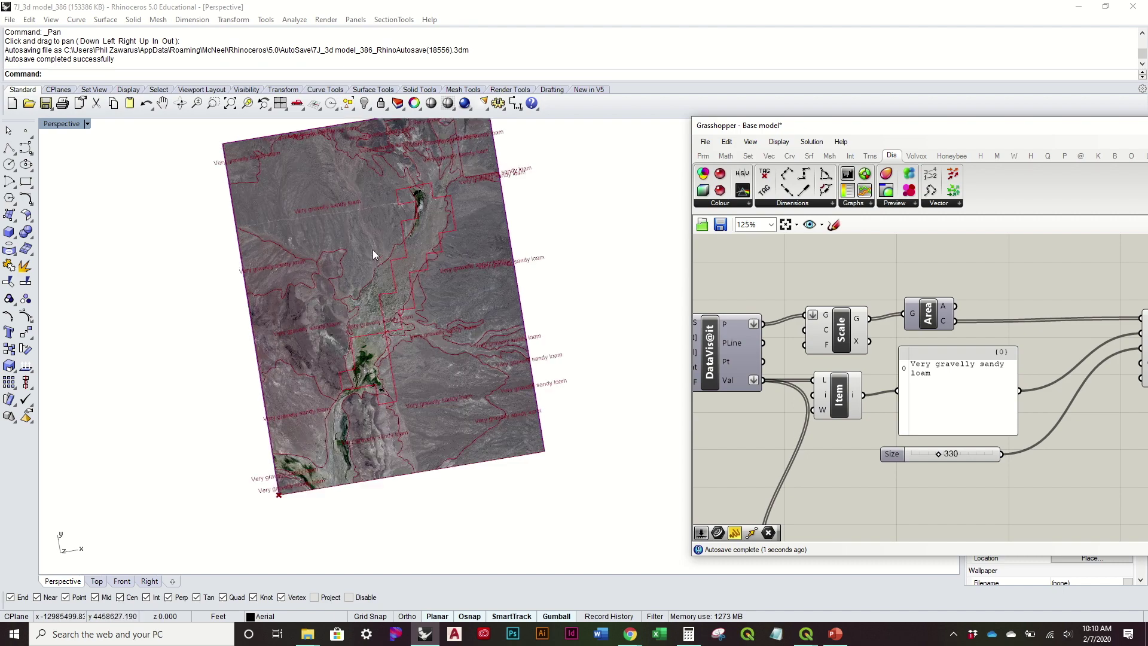
{"action": "scroll", "coordinate": [579, 321], "scroll_direction": "down", "scroll_amount": 8}
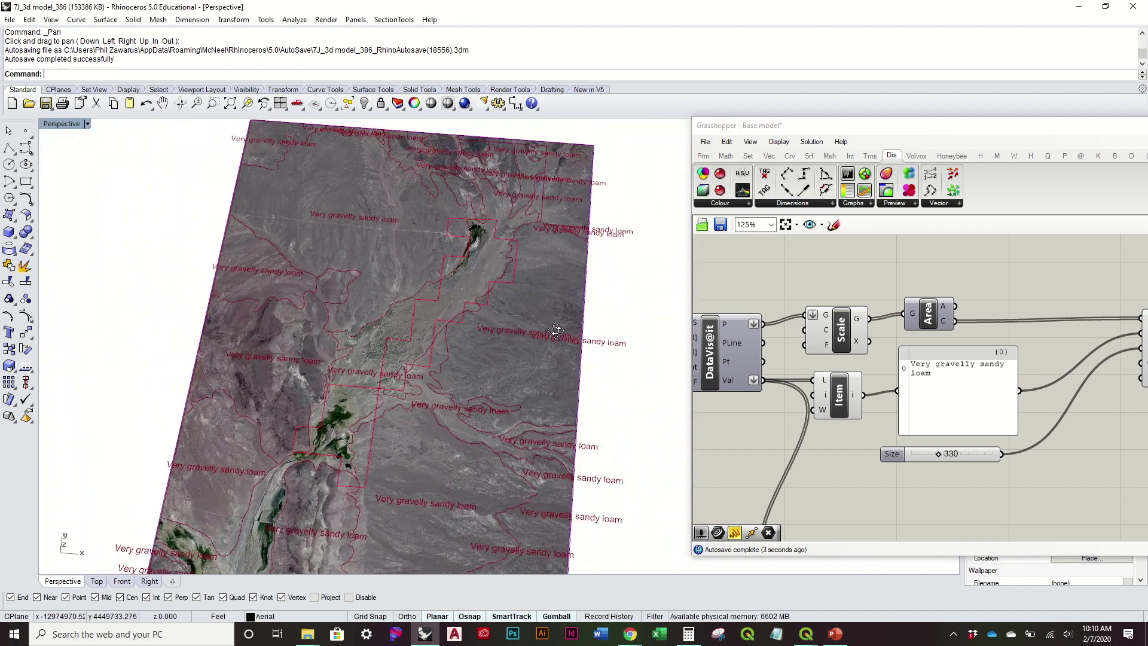
{"action": "scroll", "coordinate": [877, 330], "scroll_direction": "down", "scroll_amount": 3}
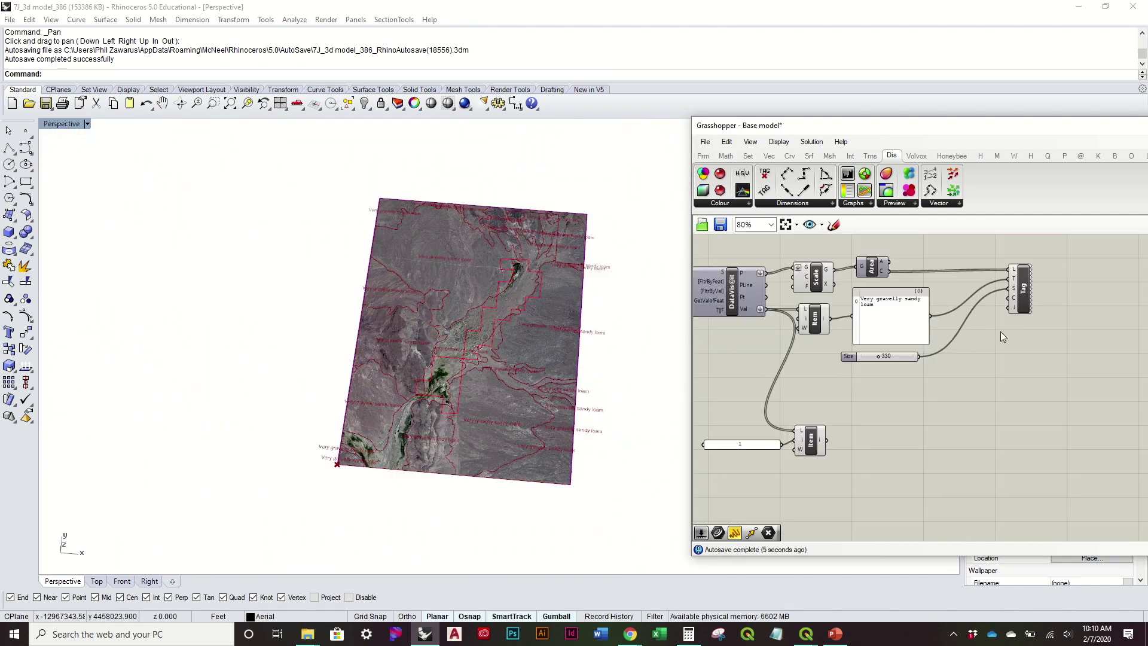
{"action": "scroll", "coordinate": [877, 327], "scroll_direction": "up", "scroll_amount": 3}
{"action": "scroll", "coordinate": [446, 279], "scroll_direction": "up", "scroll_amount": 4}
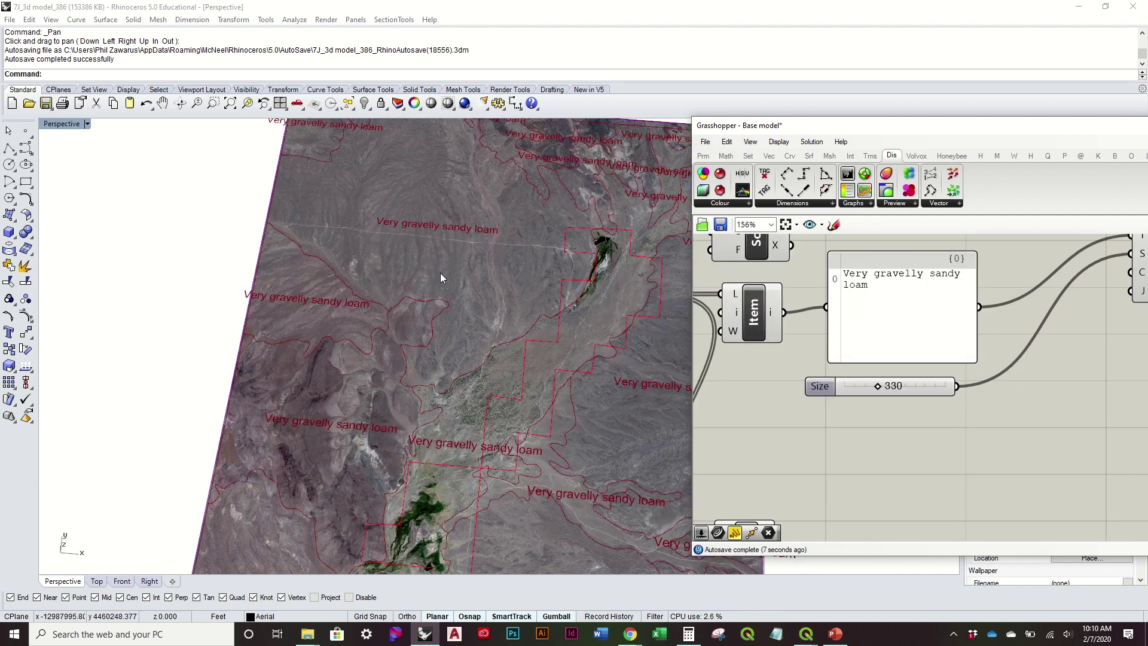
Turn off flattening on the DataVis@it component's Val output
{"action": "right_click_drag", "start_coordinate": [809, 293], "coordinate": [971, 387]}
{"action": "right_click", "coordinate": [788, 385]}
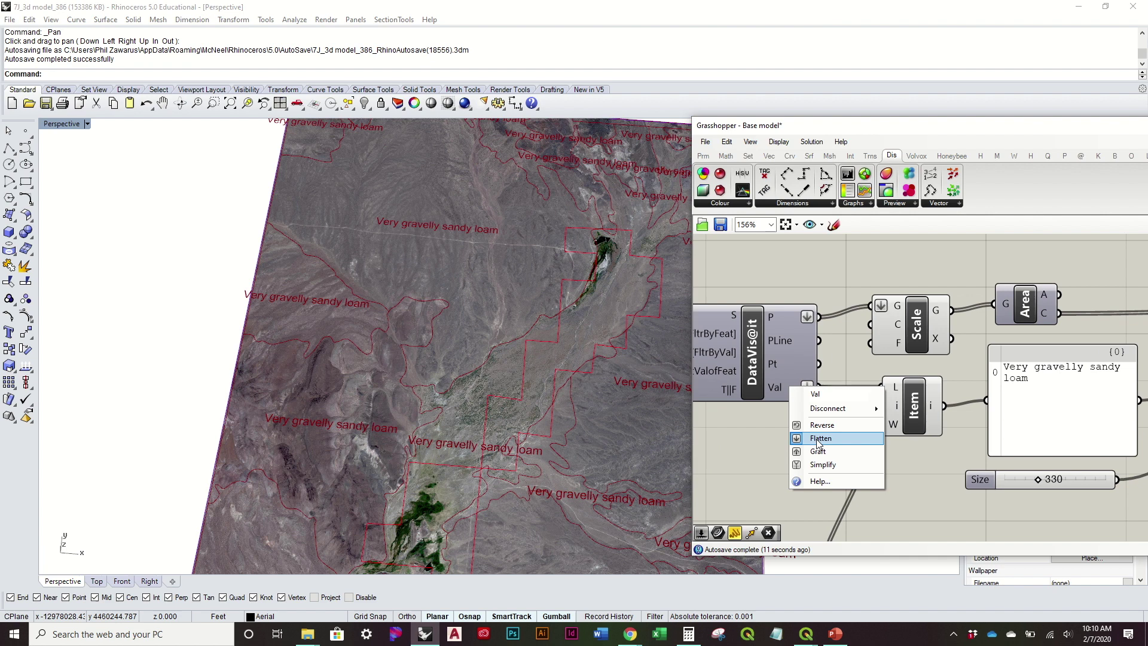
{"action": "left_click", "coordinate": [816, 439]}
Flatten the output of the Item component feeding the soil texture panel, and check the labels across the polygons
{"action": "right_click_drag", "start_coordinate": [931, 433], "coordinate": [815, 405]}
{"action": "right_click", "coordinate": [797, 402]}
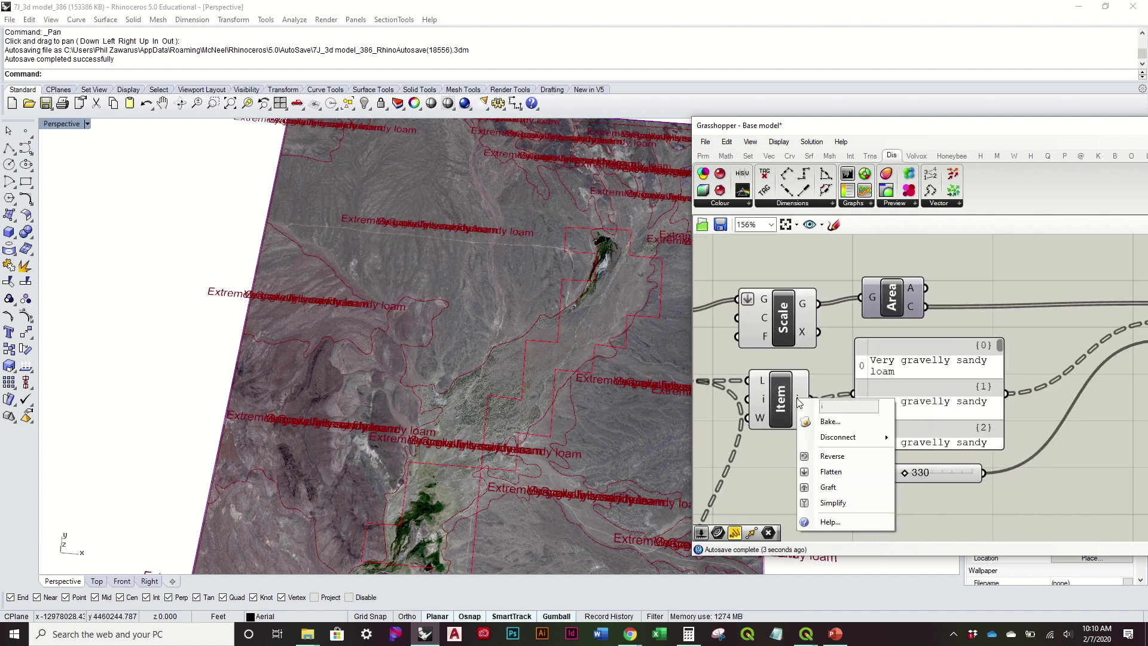
{"action": "left_click", "coordinate": [833, 472]}
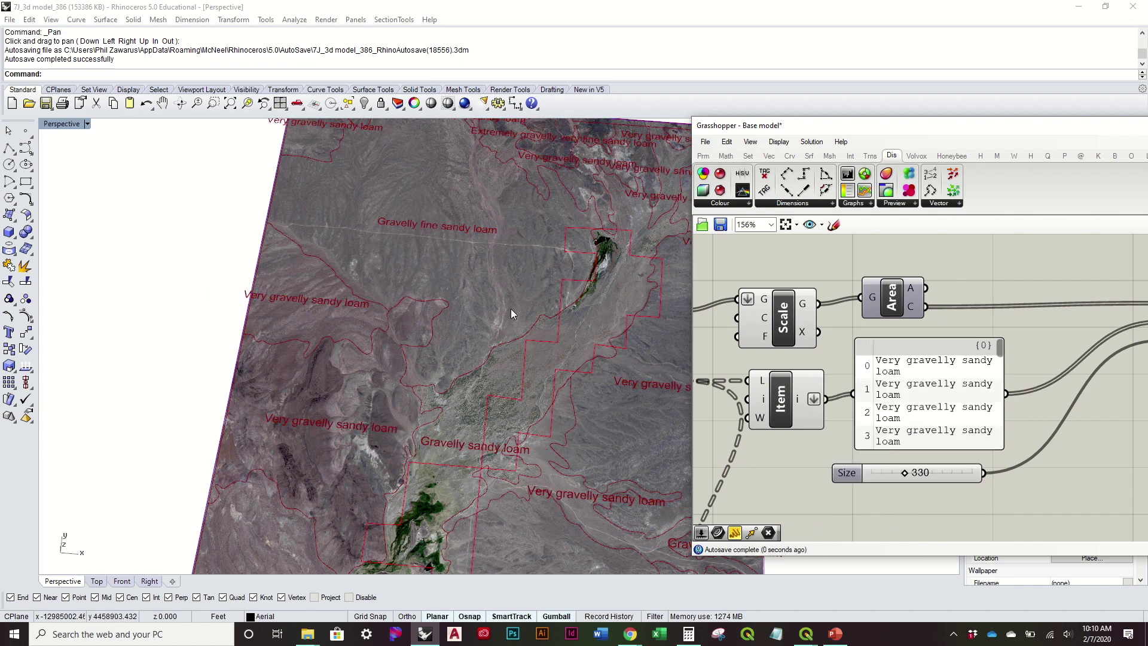
{"action": "right_click_drag", "start_coordinate": [425, 268], "coordinate": [599, 298]}
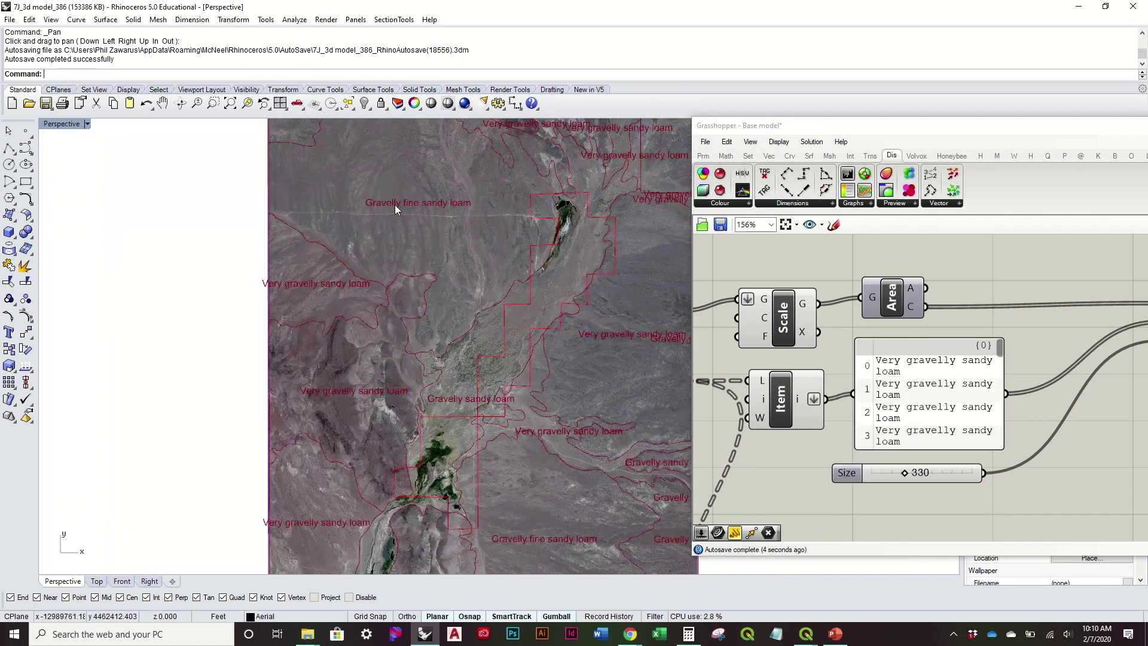
{"action": "scroll", "coordinate": [427, 211], "scroll_direction": "down", "scroll_amount": 6}
{"action": "scroll", "coordinate": [530, 141], "scroll_direction": "up", "scroll_amount": 13}
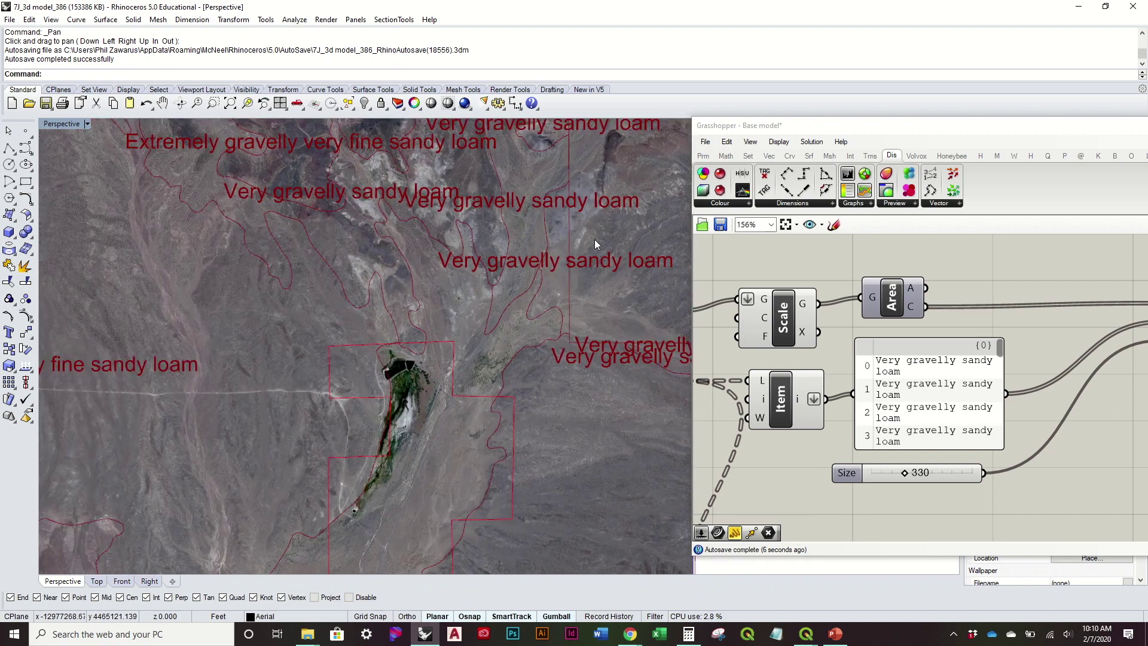
{"action": "scroll", "coordinate": [595, 242], "scroll_direction": "down", "scroll_amount": 5}
{"action": "scroll", "coordinate": [476, 178], "scroll_direction": "up", "scroll_amount": 3}
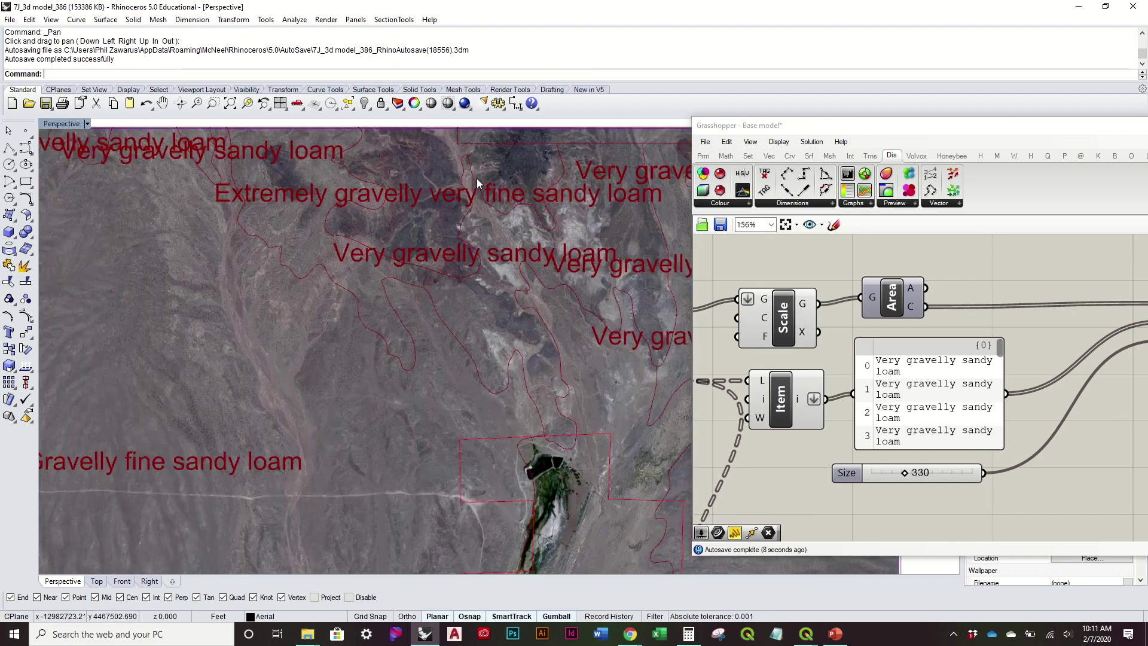
{"action": "scroll", "coordinate": [482, 198], "scroll_direction": "down", "scroll_amount": 8}
{"action": "scroll", "coordinate": [483, 323], "scroll_direction": "up", "scroll_amount": 4}
Flatten the output of the second Item component, which uses index 1
{"action": "right_click_drag", "start_coordinate": [975, 407], "coordinate": [955, 301]}
{"action": "scroll", "coordinate": [856, 367], "scroll_direction": "down", "scroll_amount": 2}
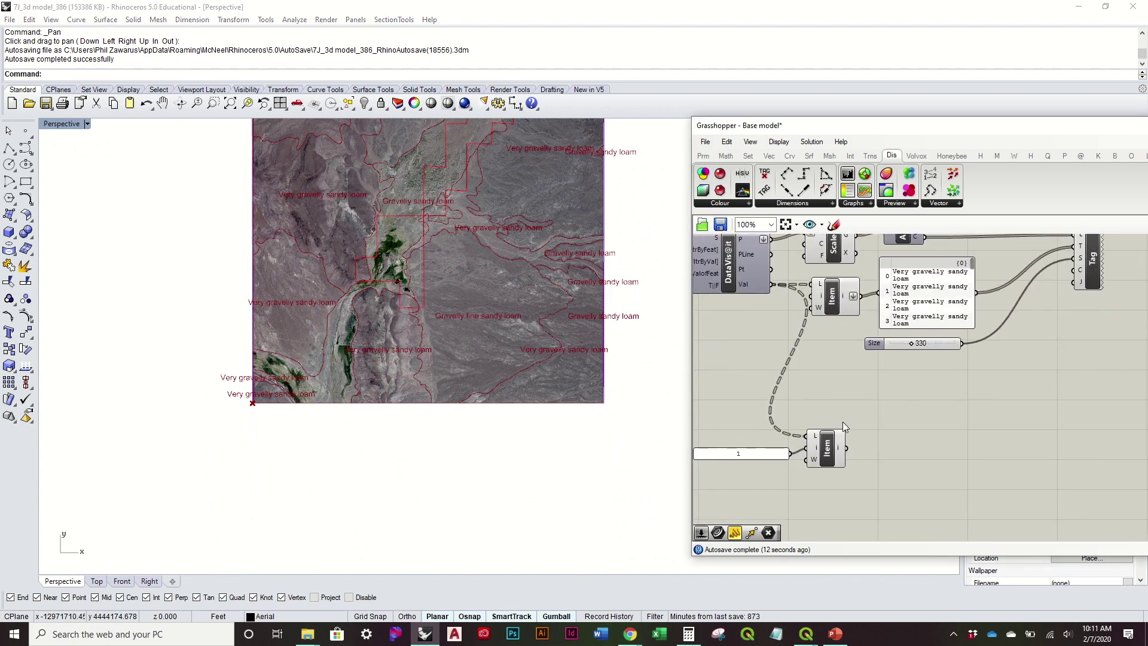
{"action": "right_click", "coordinate": [840, 454]}
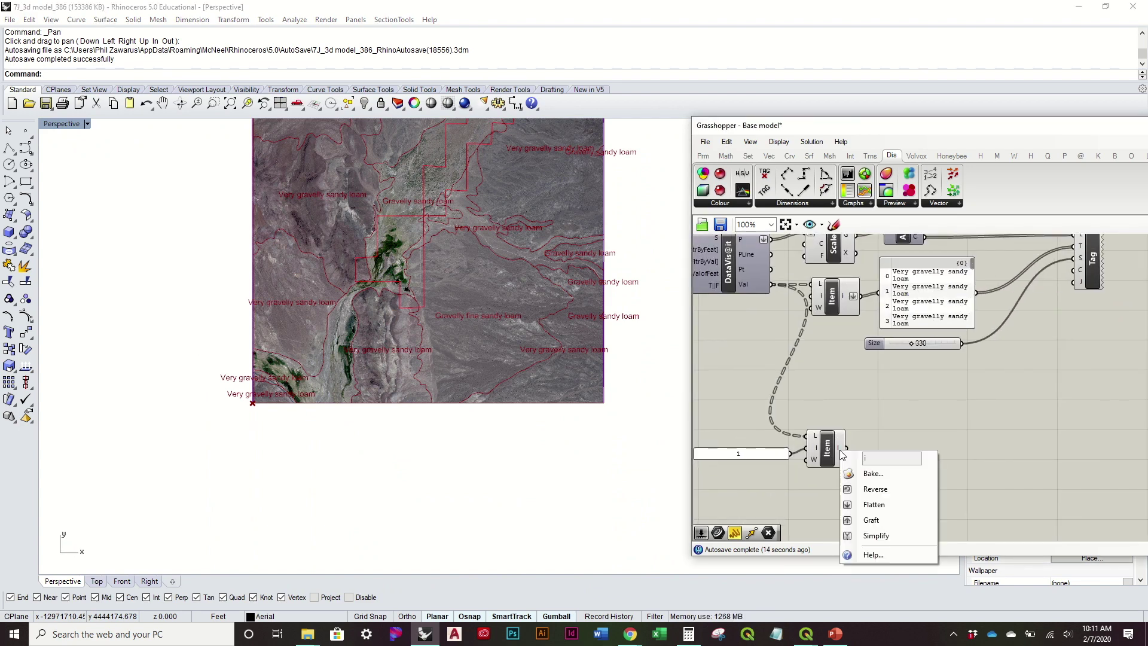
{"action": "left_click", "coordinate": [870, 486]}
{"action": "right_click_drag", "start_coordinate": [943, 456], "coordinate": [905, 426]}
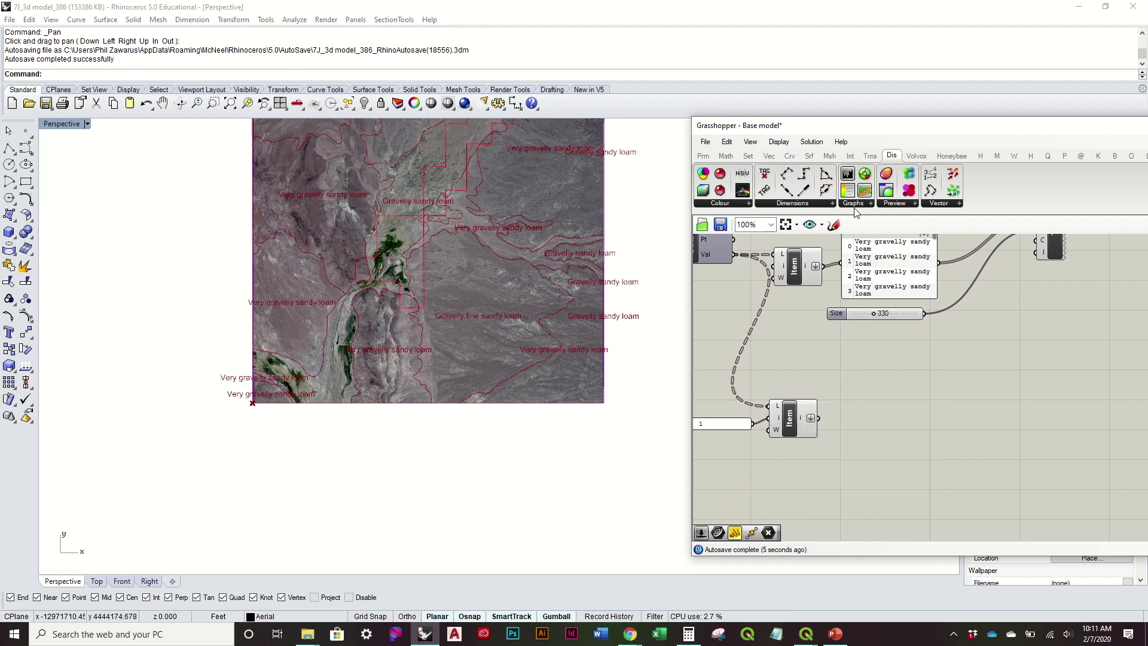
Add a Bounds component beside the second Item component and connect the Item's flattened output to its N input
{"action": "left_click", "coordinate": [726, 157]}
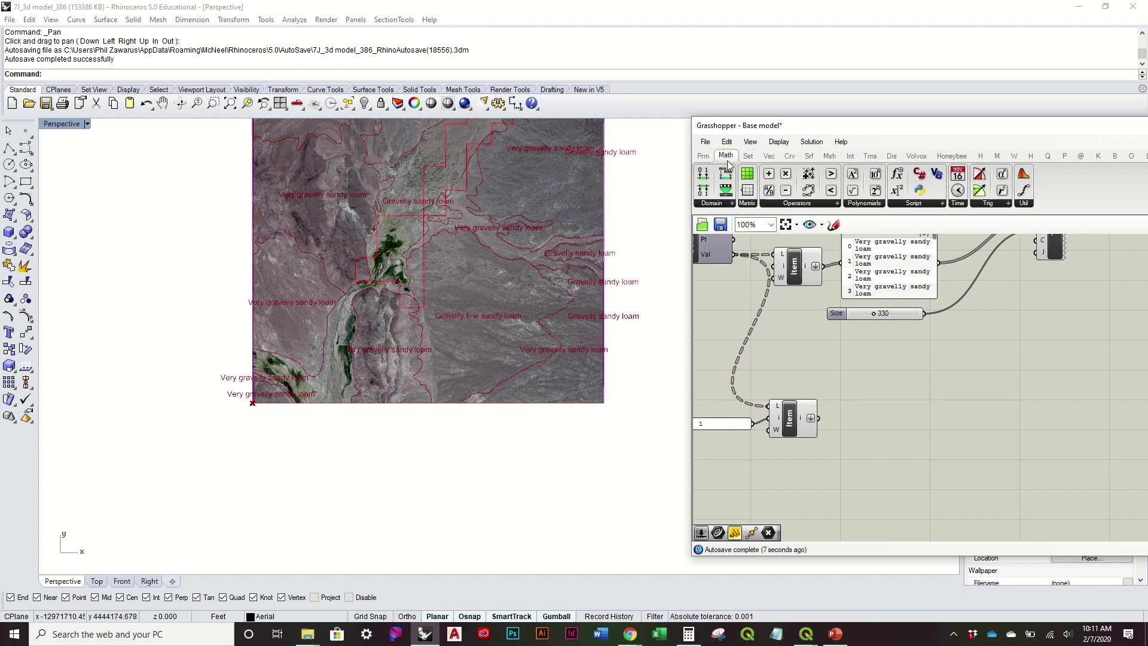
{"action": "left_click_drag", "start_coordinate": [725, 175], "coordinate": [855, 423]}
{"action": "scroll", "coordinate": [854, 423], "scroll_direction": "up", "scroll_amount": 3}
{"action": "scroll", "coordinate": [771, 418], "scroll_direction": "down", "scroll_amount": 2}
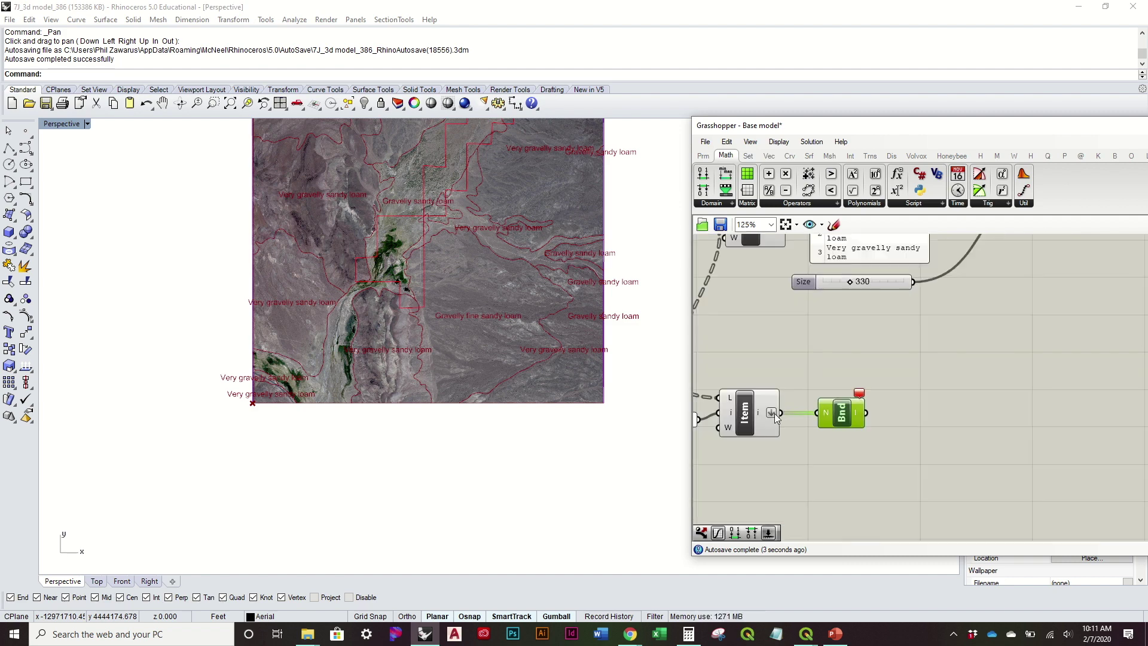
{"action": "right_click_drag", "start_coordinate": [590, 193], "coordinate": [559, 210]}
{"action": "scroll", "coordinate": [586, 169], "scroll_direction": "down", "scroll_amount": 6}
{"action": "scroll", "coordinate": [561, 214], "scroll_direction": "up", "scroll_amount": 15}
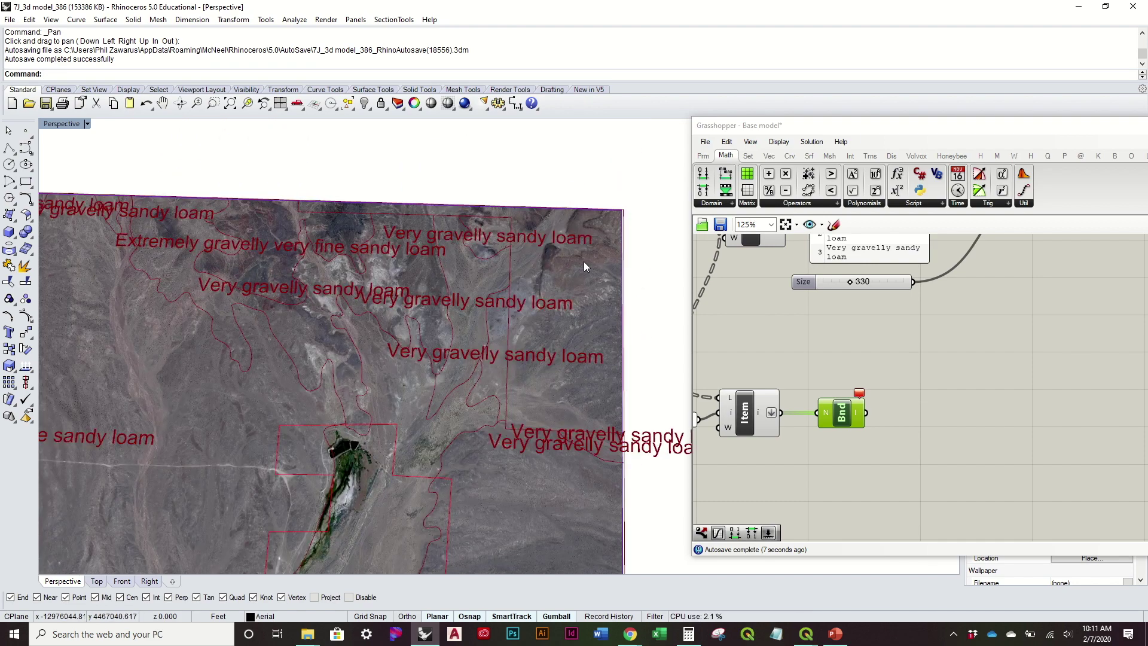
{"action": "scroll", "coordinate": [526, 232], "scroll_direction": "down", "scroll_amount": 5}
{"action": "right_click_drag", "start_coordinate": [547, 336], "coordinate": [538, 273], "text": "shift"}
Add a Deconstruct Domain component beside the Bounds component and connect the Bounds output to its I input
{"action": "right_click_drag", "start_coordinate": [754, 367], "coordinate": [924, 328]}
{"action": "left_click", "coordinate": [959, 360]}
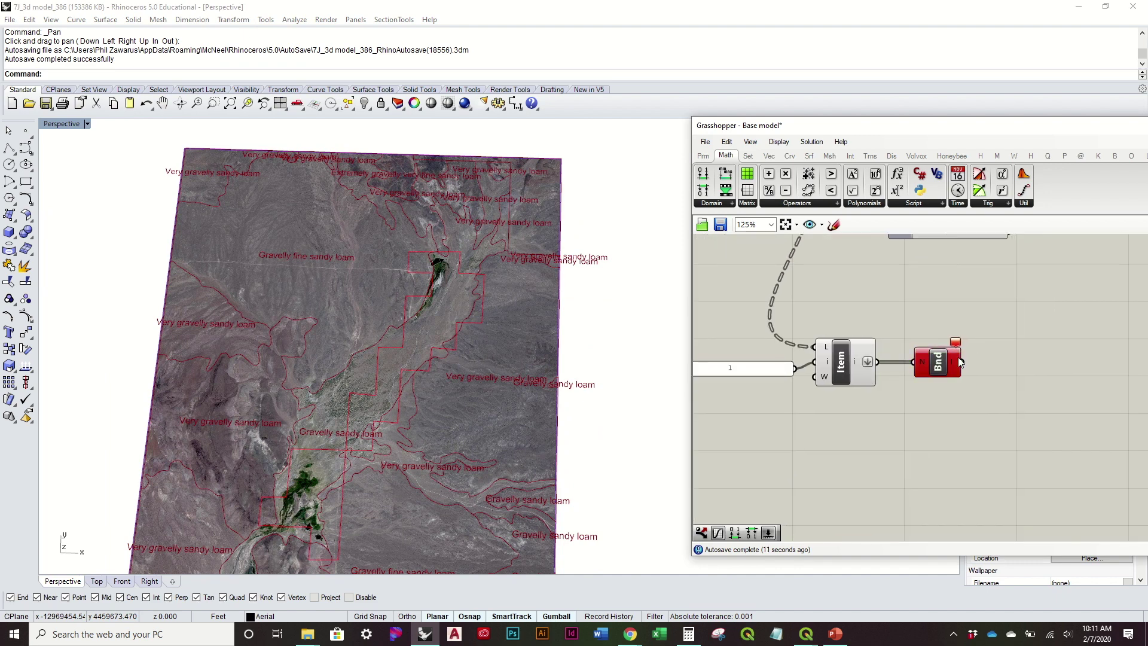
{"action": "left_click_drag", "start_coordinate": [941, 369], "coordinate": [934, 370]}
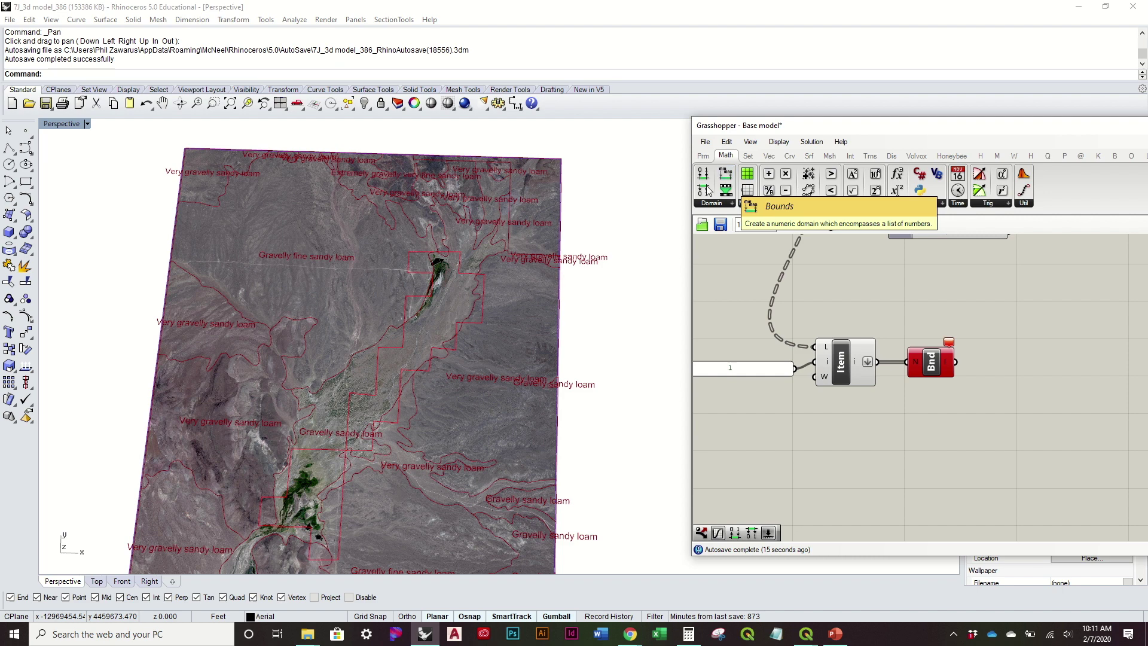
{"action": "left_click_drag", "start_coordinate": [704, 192], "coordinate": [997, 351]}
{"action": "left_click", "coordinate": [1008, 360]}
{"action": "right_click_drag", "start_coordinate": [1078, 362], "coordinate": [926, 412]}
Add a Gradient control beside the Deconstruct Domain component and apply the green-yellow-red preset
{"action": "left_click", "coordinate": [703, 155]}
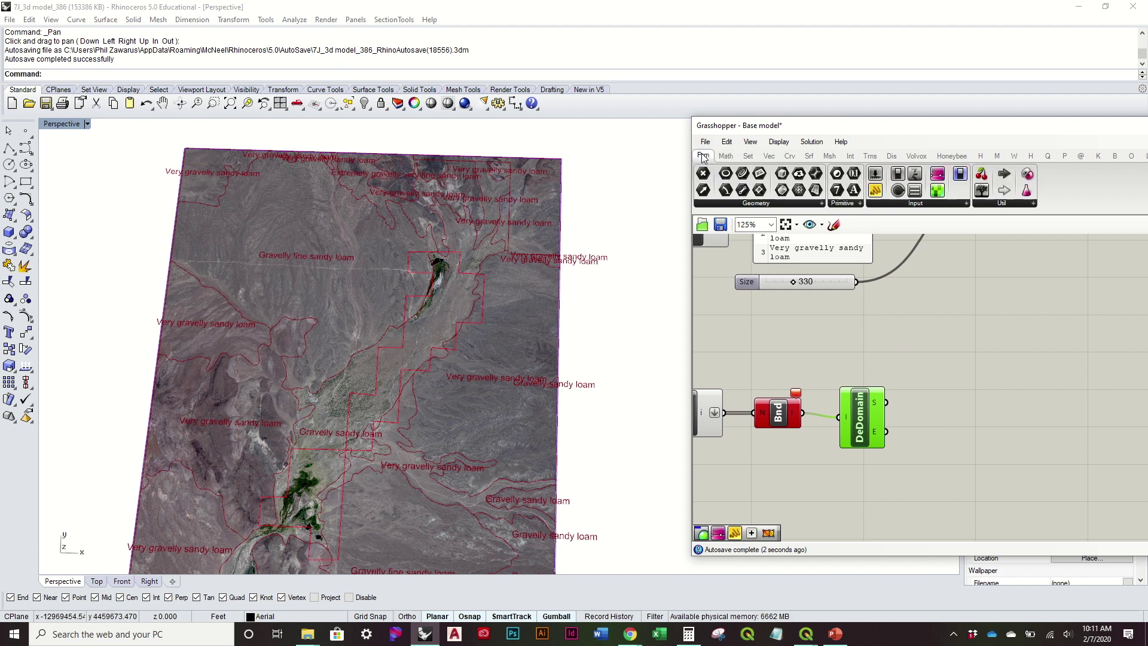
{"action": "left_click_drag", "start_coordinate": [1016, 396], "coordinate": [987, 419]}
{"action": "right_click_drag", "start_coordinate": [949, 397], "coordinate": [838, 364]}
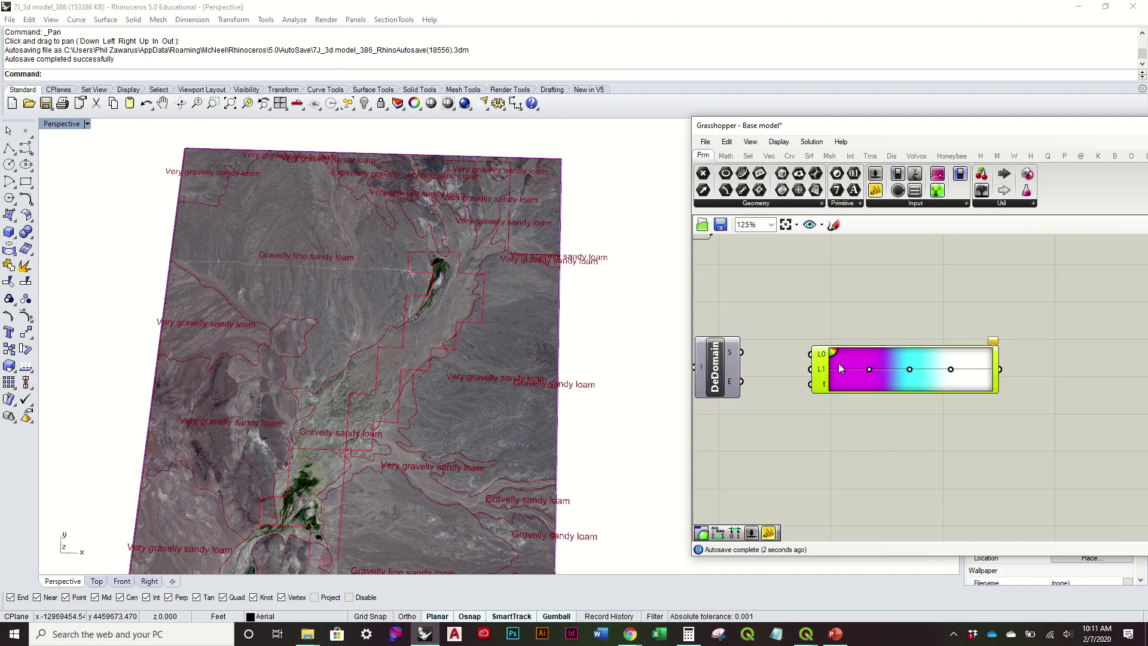
{"action": "right_click", "coordinate": [839, 365]}
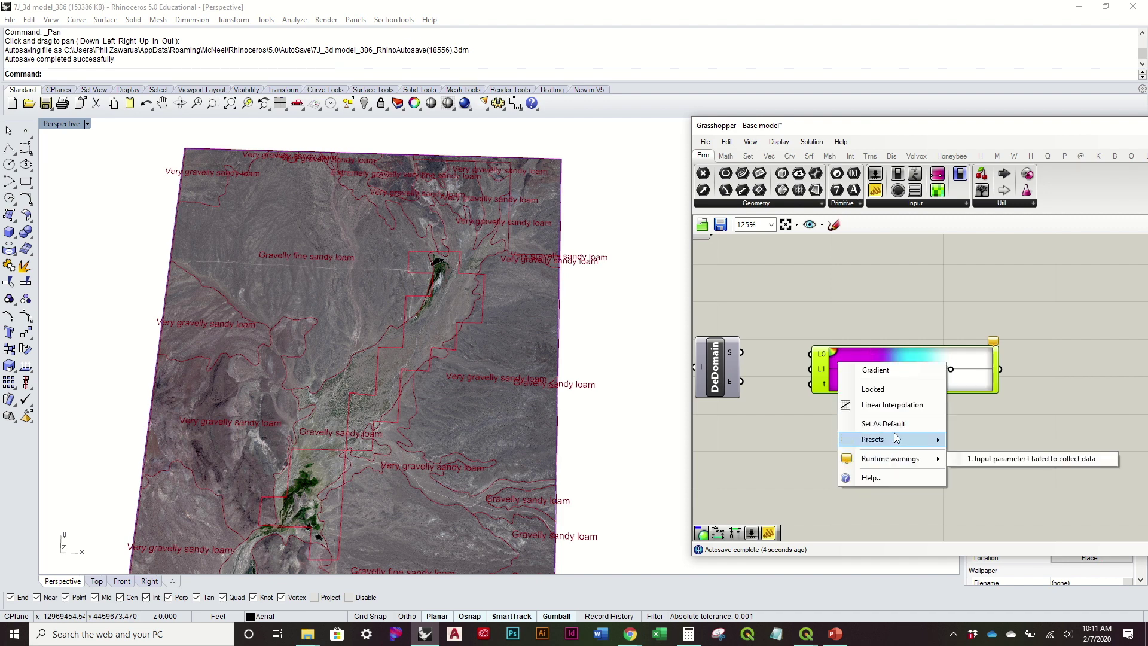
{"action": "mouse_move", "coordinate": [904, 439]}
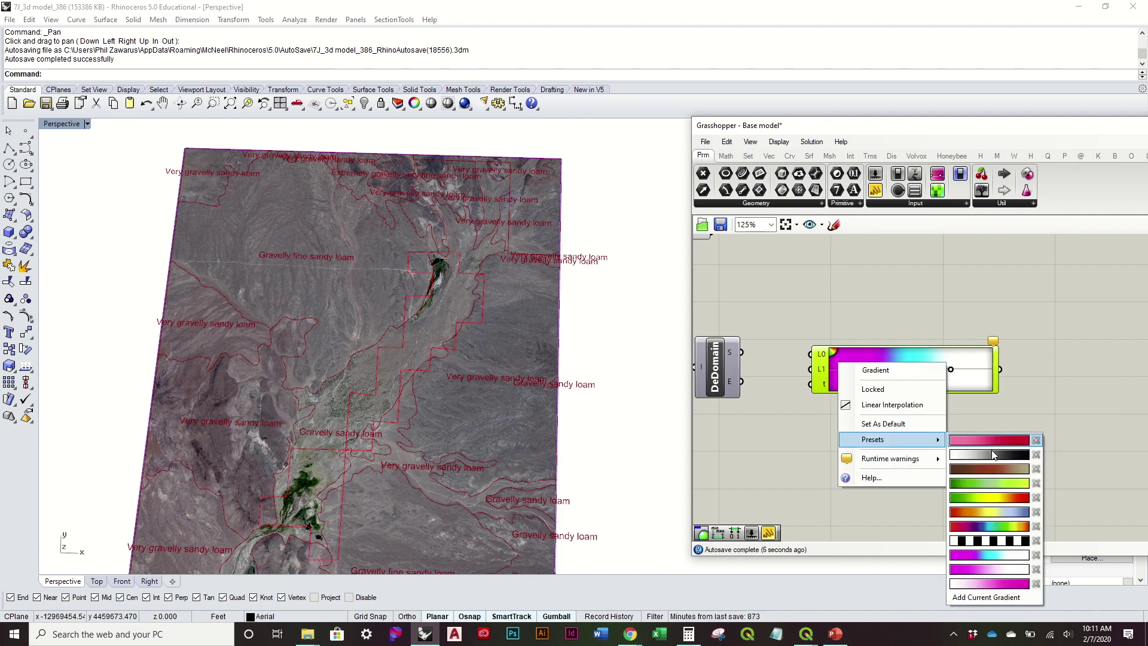
{"action": "left_click", "coordinate": [1004, 498]}
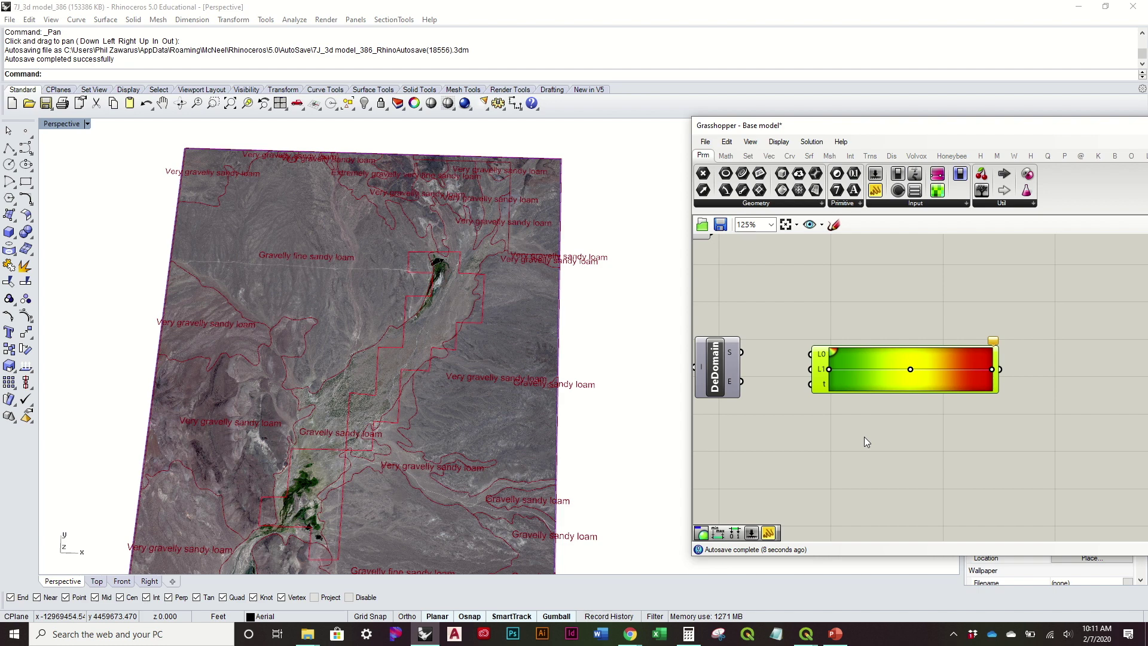
Connect the Deconstruct Domain's S and E outputs to the gradient's L0 and L1, and the second Item's output to t
{"action": "right_click_drag", "start_coordinate": [796, 435], "coordinate": [1001, 459]}
{"action": "right_click_drag", "start_coordinate": [966, 409], "coordinate": [985, 415]}
{"action": "left_click_drag", "start_coordinate": [969, 412], "coordinate": [1044, 416]}
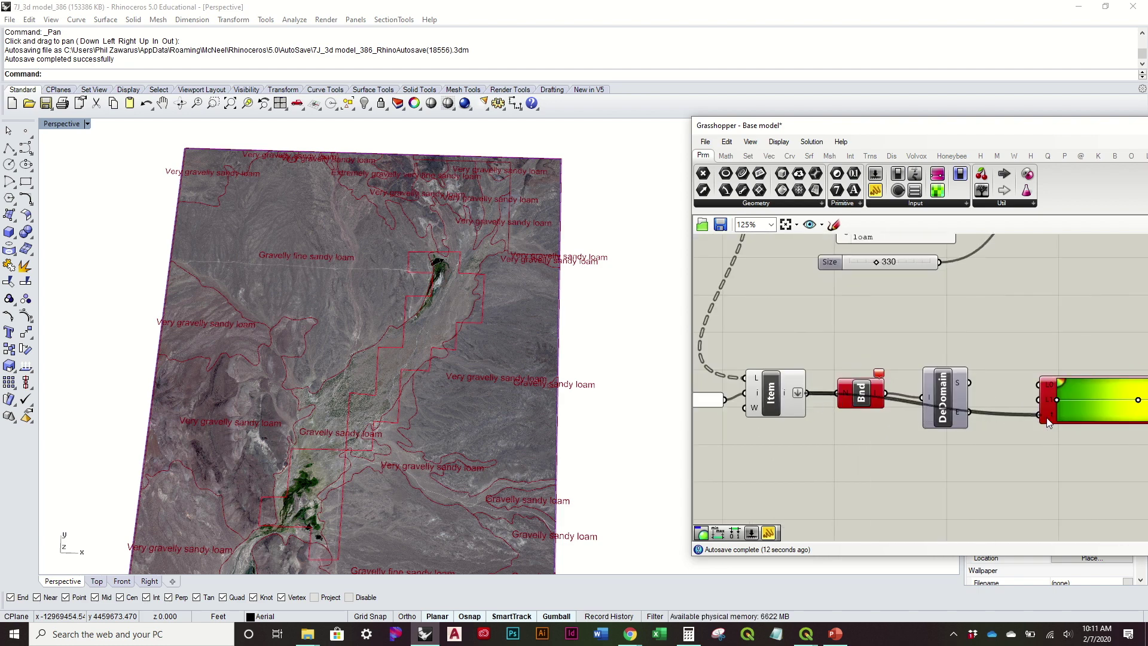
{"action": "left_click_drag", "start_coordinate": [971, 386], "coordinate": [1050, 389]}
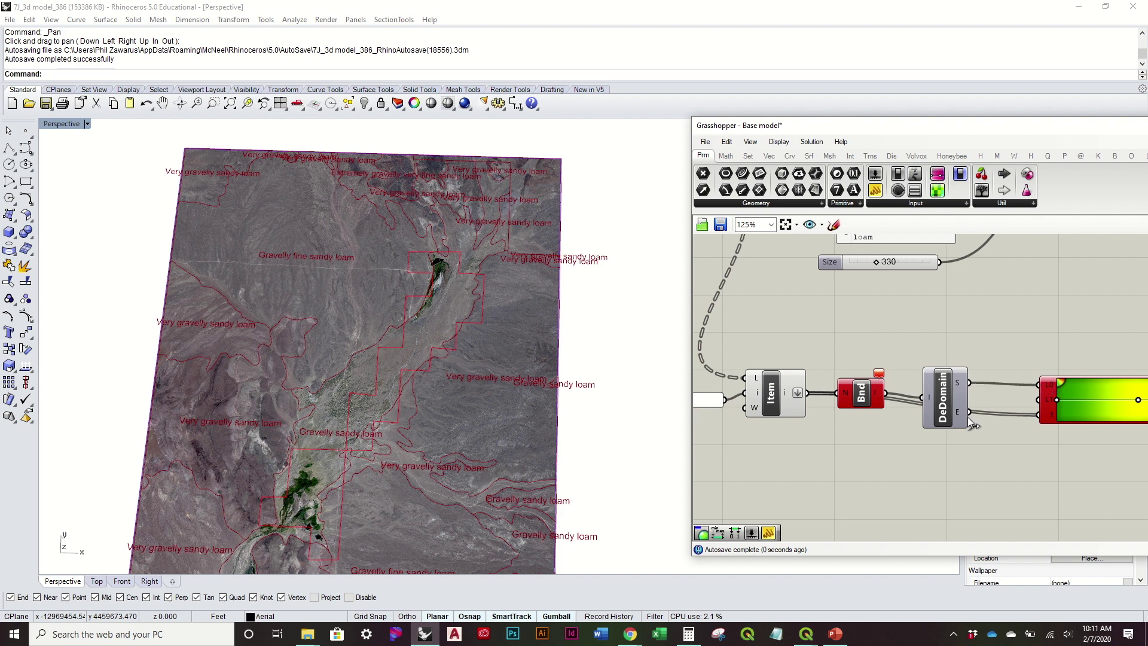
{"action": "left_click", "coordinate": [944, 394]}
{"action": "right_click_drag", "start_coordinate": [957, 394], "coordinate": [847, 404]}
{"action": "left_click", "coordinate": [996, 401]}
{"action": "left_click_drag", "start_coordinate": [996, 404], "coordinate": [938, 395]}
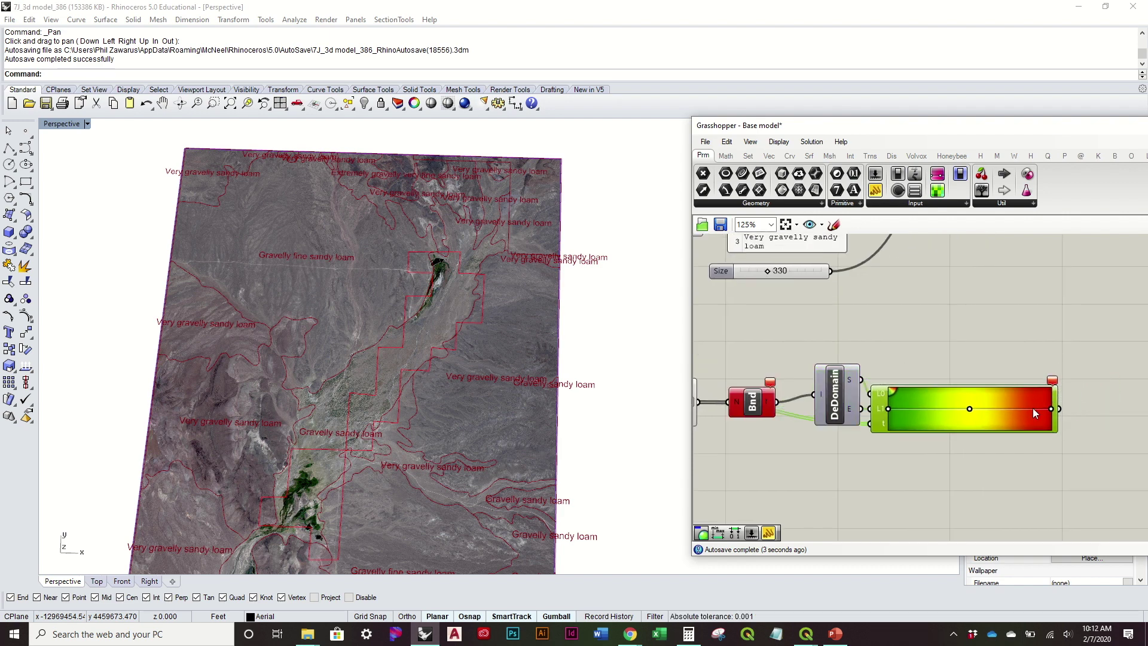
Inspect the gradient's output colours in a temporary panel and delete that panel
{"action": "left_click_drag", "start_coordinate": [769, 534], "coordinate": [1087, 441]}
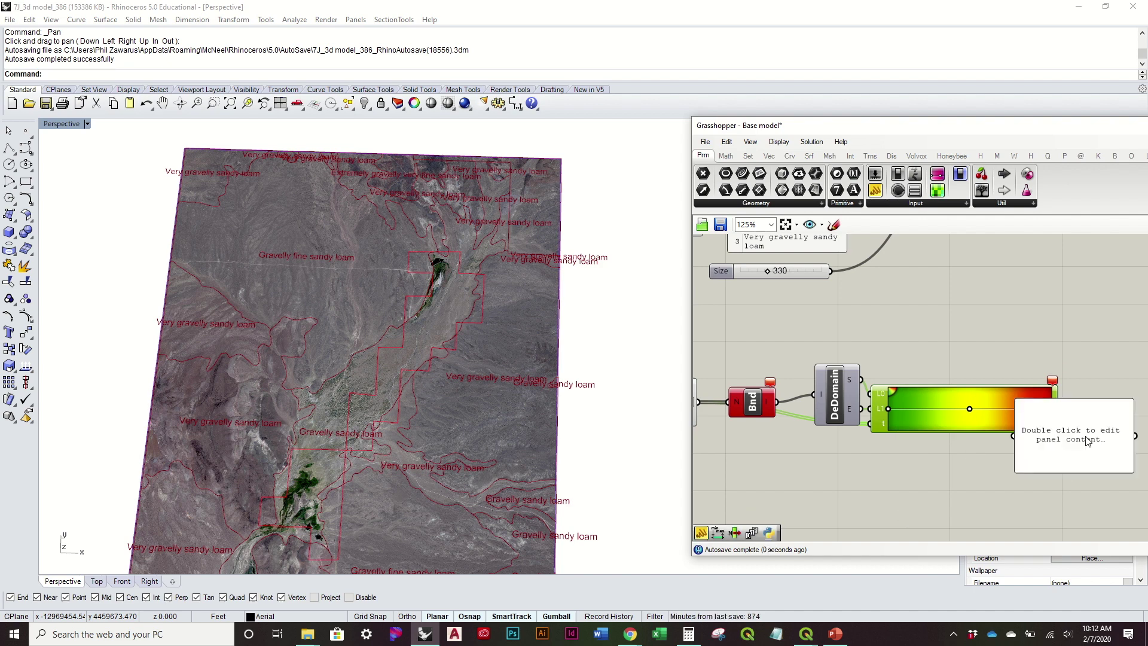
{"action": "right_click_drag", "start_coordinate": [1087, 441], "coordinate": [903, 433]}
{"action": "left_click_drag", "start_coordinate": [902, 434], "coordinate": [1010, 437]}
{"action": "left_click_drag", "start_coordinate": [874, 412], "coordinate": [933, 437]}
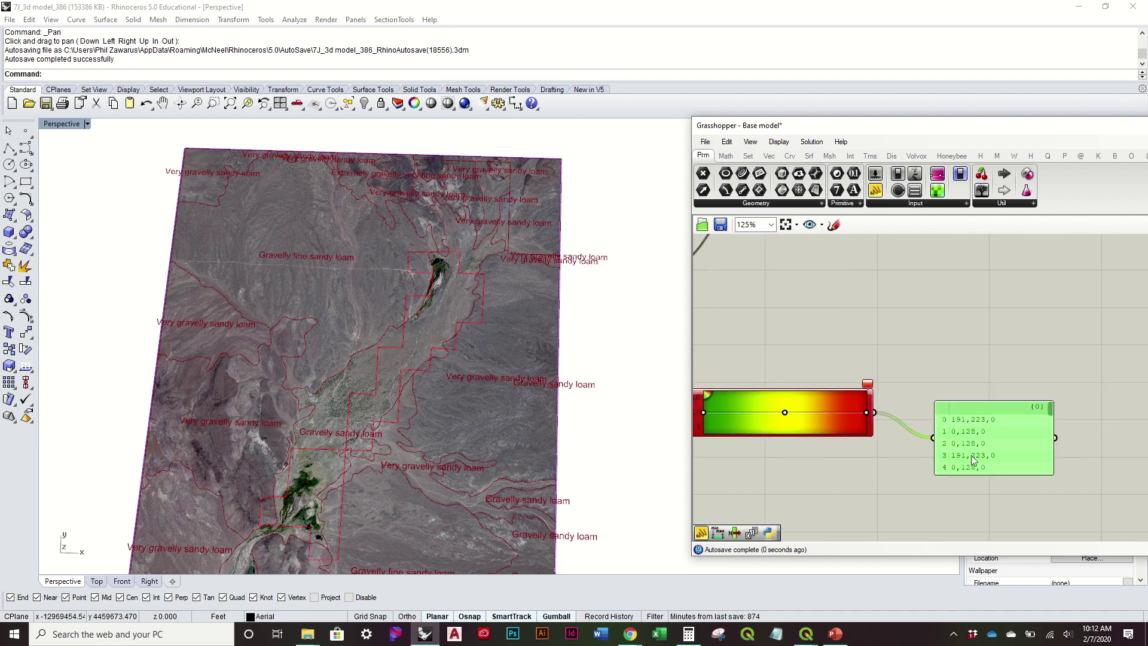
{"action": "left_click_drag", "start_coordinate": [978, 472], "coordinate": [974, 530]}
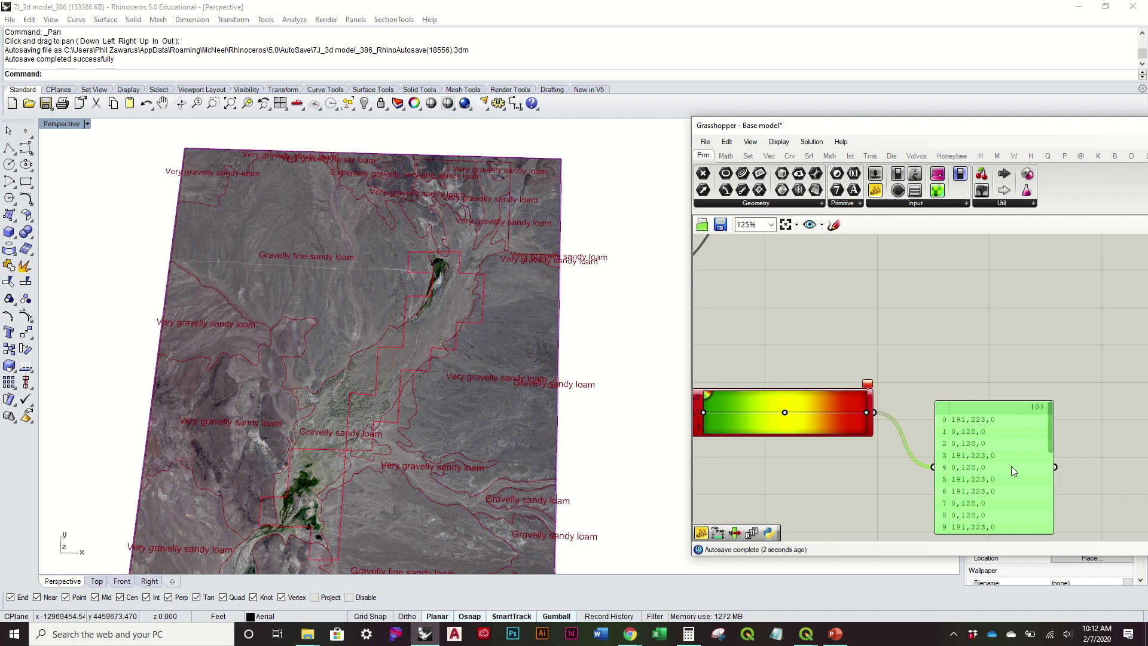
{"action": "key", "text": "Delete"}
Add a Boundary Surfaces component above the gradient and connect the Scale component's G output to its E input
{"action": "scroll", "coordinate": [920, 415], "scroll_direction": "down", "scroll_amount": 4}
{"action": "left_click_drag", "start_coordinate": [949, 408], "coordinate": [985, 410]}
{"action": "left_click", "coordinate": [832, 426]}
{"action": "scroll", "coordinate": [804, 408], "scroll_direction": "up", "scroll_amount": 1}
{"action": "right_click_drag", "start_coordinate": [845, 332], "coordinate": [850, 389]}
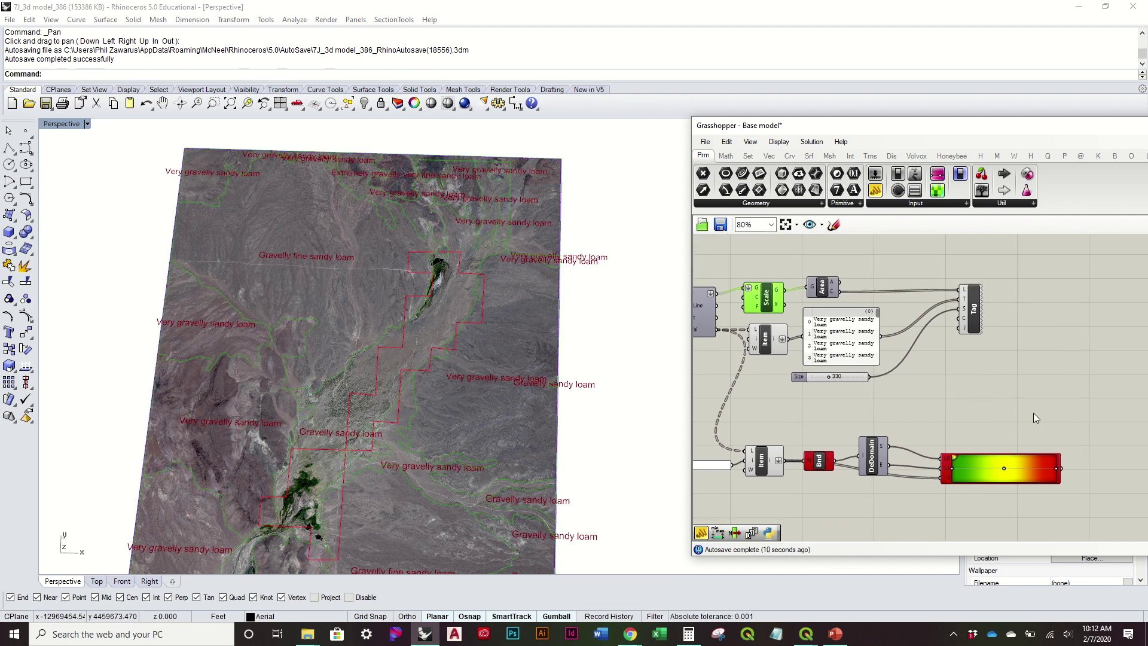
{"action": "left_click", "coordinate": [790, 156]}
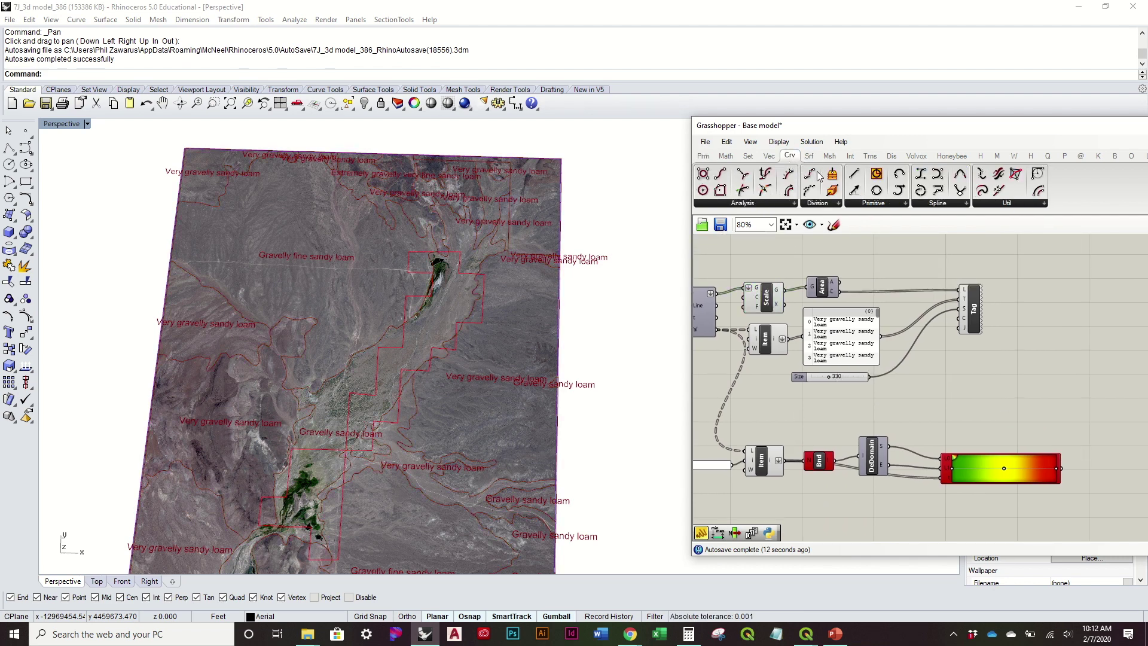
{"action": "left_click", "coordinate": [809, 157]}
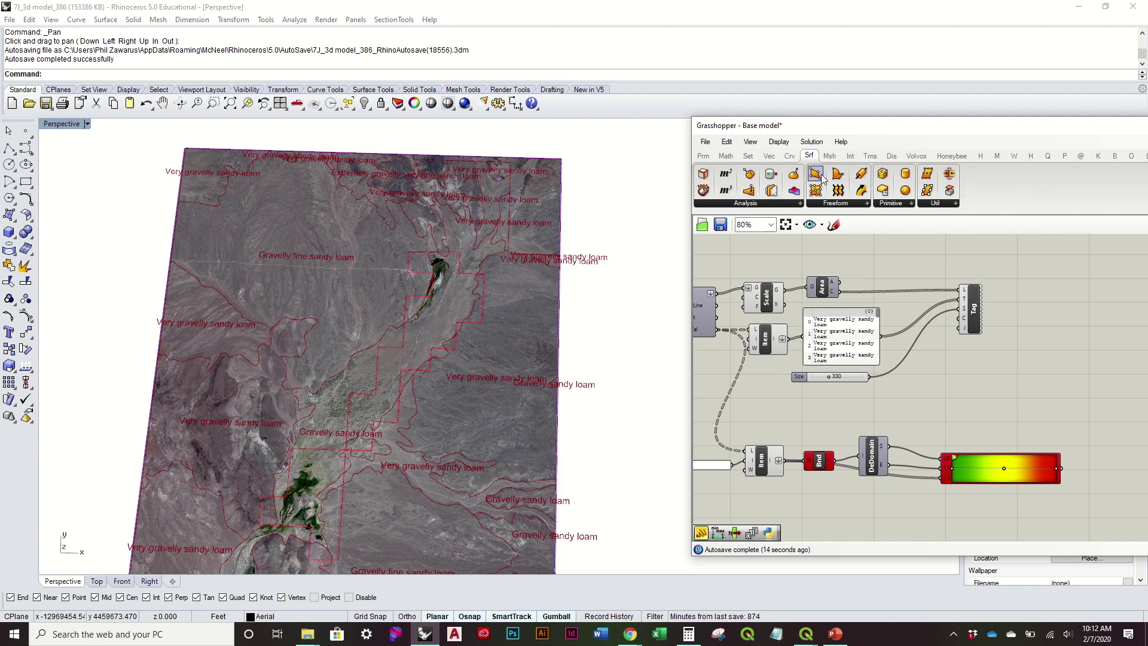
{"action": "left_click_drag", "start_coordinate": [831, 174], "coordinate": [995, 413]}
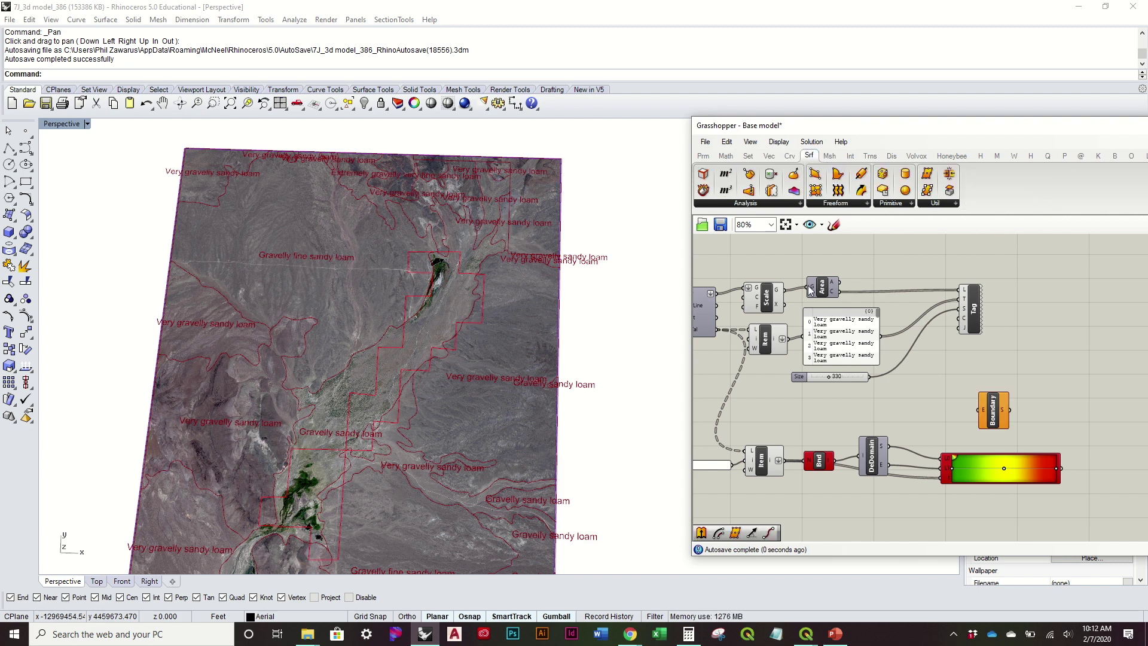
{"action": "left_click_drag", "start_coordinate": [787, 293], "coordinate": [983, 411]}
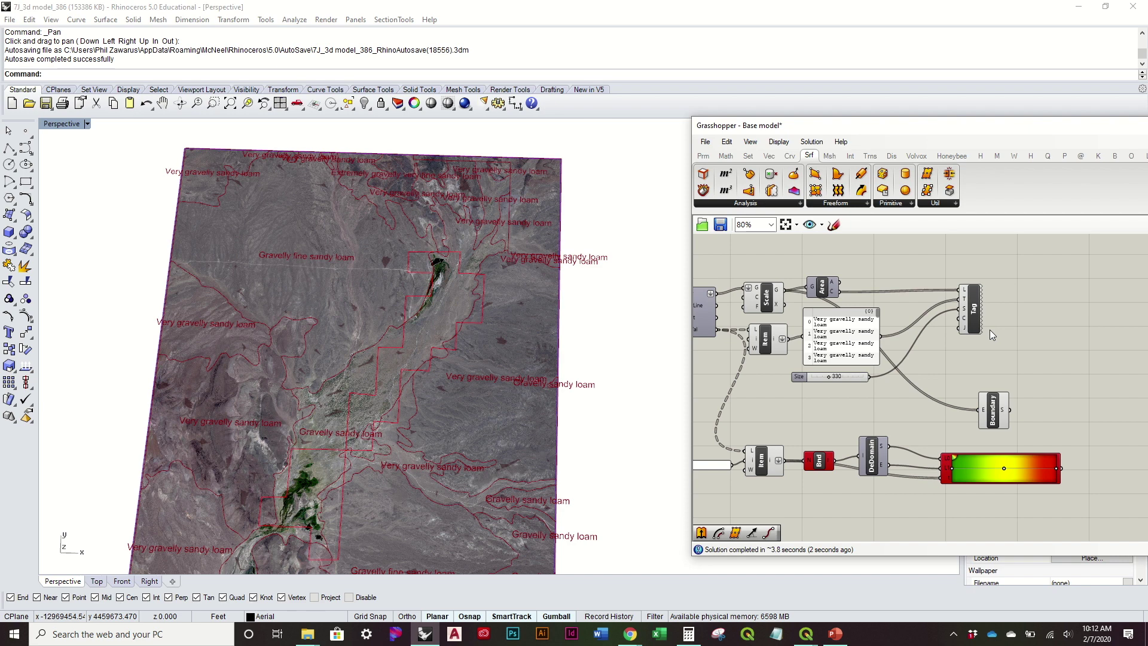
Make Default the current Rhino layer and hide the Aerial layer
{"action": "left_click", "coordinate": [998, 412]}
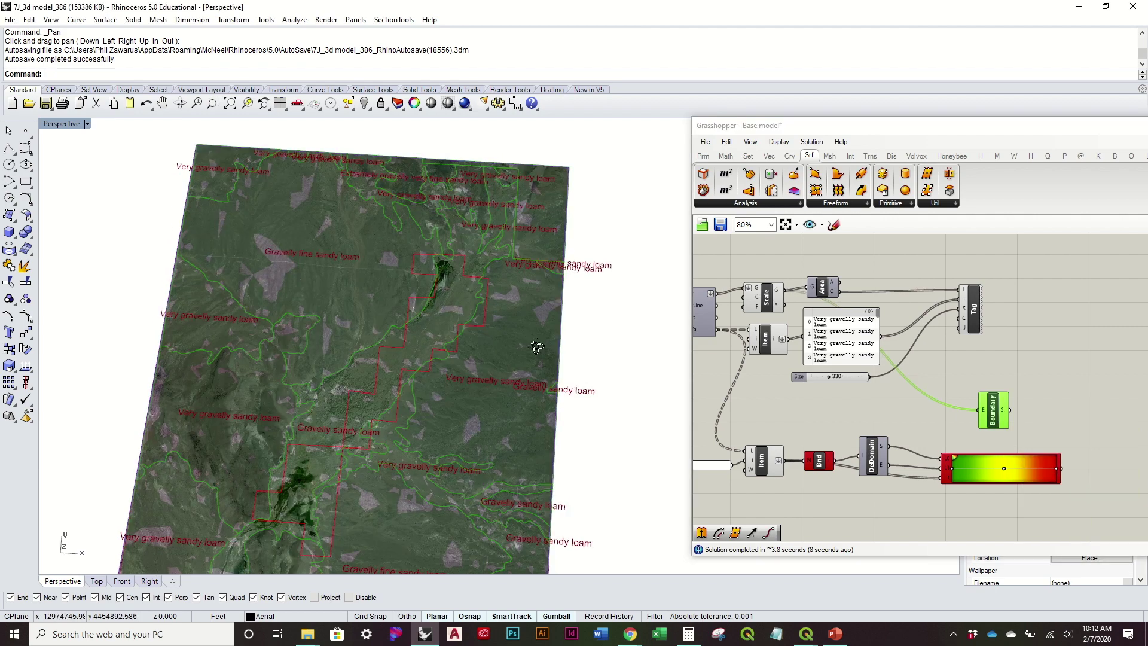
{"action": "left_click_drag", "start_coordinate": [996, 135], "coordinate": [670, 326]}
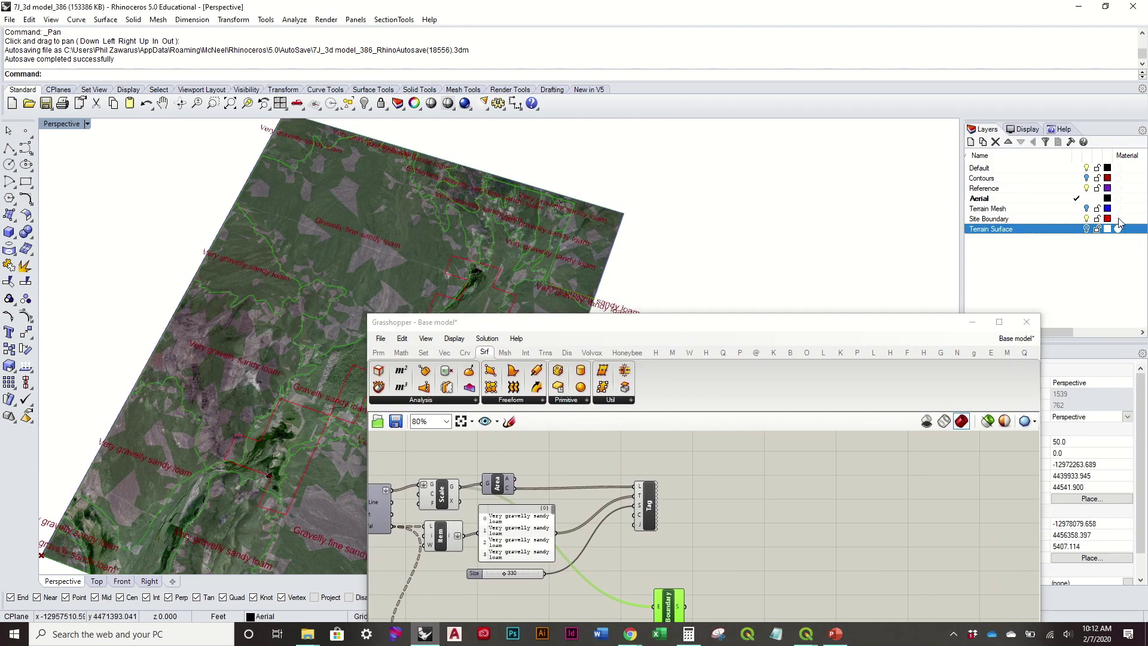
{"action": "left_click", "coordinate": [1076, 168]}
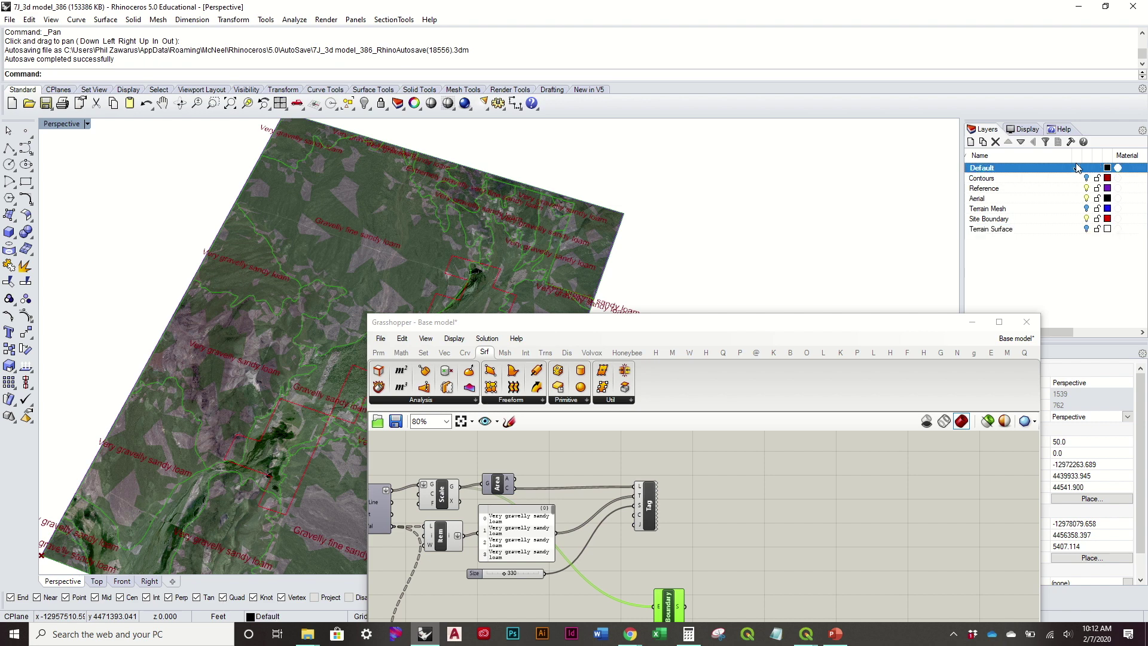
{"action": "left_click", "coordinate": [1088, 202]}
{"action": "left_click", "coordinate": [1087, 198]}
{"action": "left_click_drag", "start_coordinate": [604, 322], "coordinate": [868, 163]}
{"action": "right_click_drag", "start_coordinate": [954, 439], "coordinate": [959, 374]}
{"action": "left_click", "coordinate": [1010, 374]}
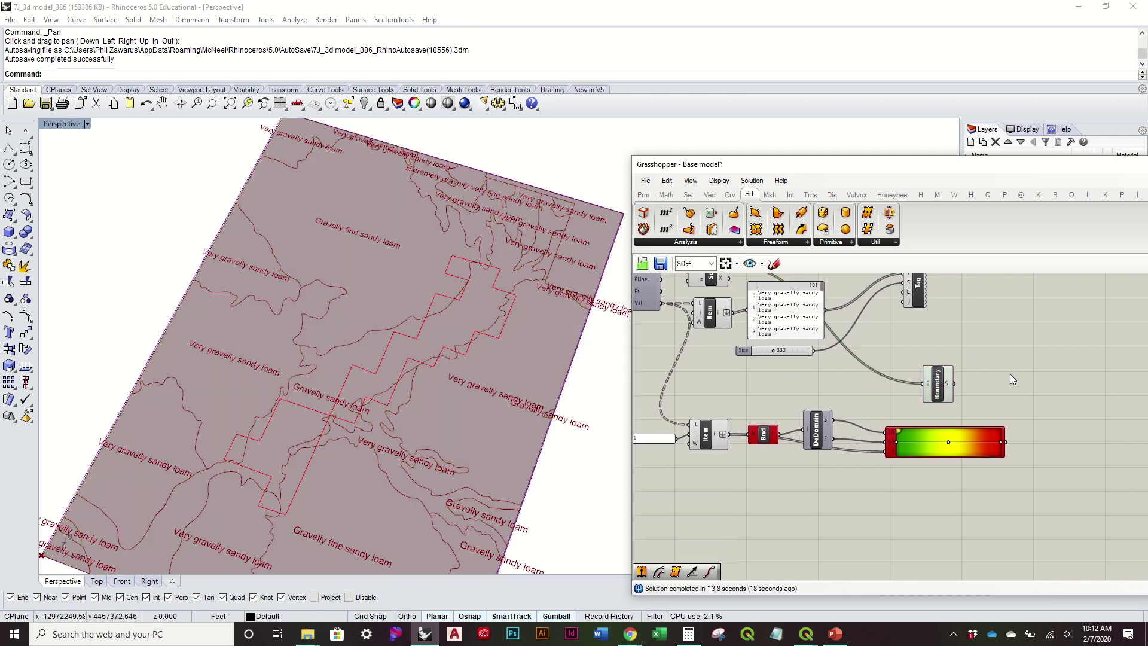
Add a Custom Preview fed by the Boundary surfaces and the gradient colours, and turn off the Boundary component's own preview
{"action": "left_click", "coordinate": [832, 194]}
{"action": "left_click_drag", "start_coordinate": [1006, 360], "coordinate": [1056, 400]}
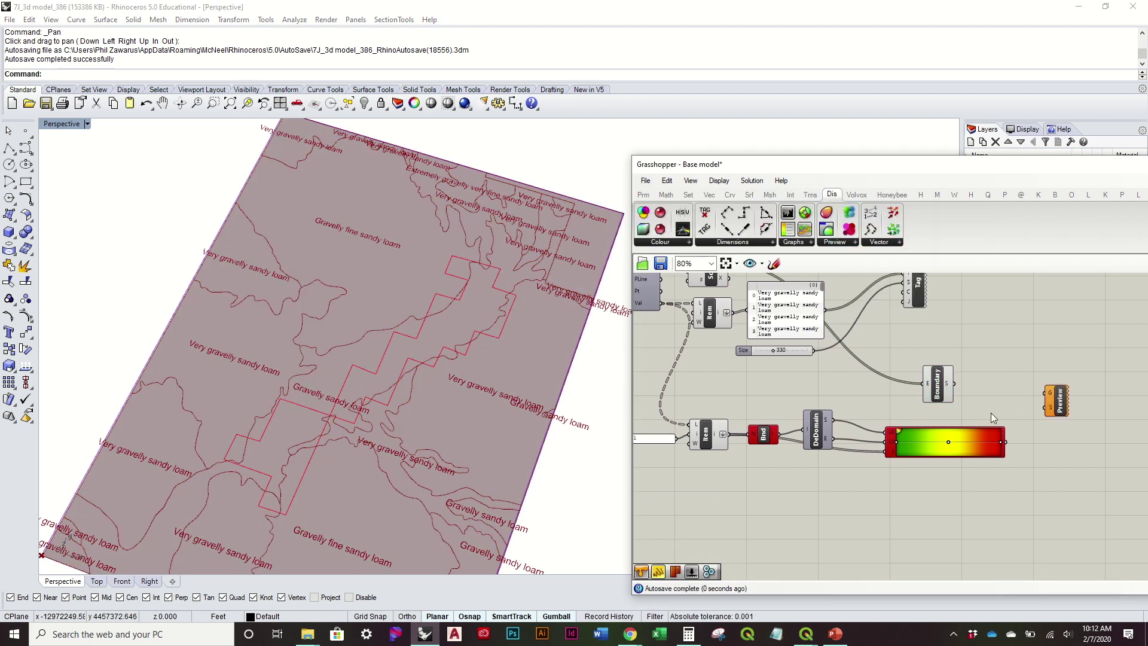
{"action": "left_click_drag", "start_coordinate": [952, 385], "coordinate": [1050, 394]}
{"action": "right_click", "coordinate": [936, 383]}
{"action": "left_click", "coordinate": [963, 409]}
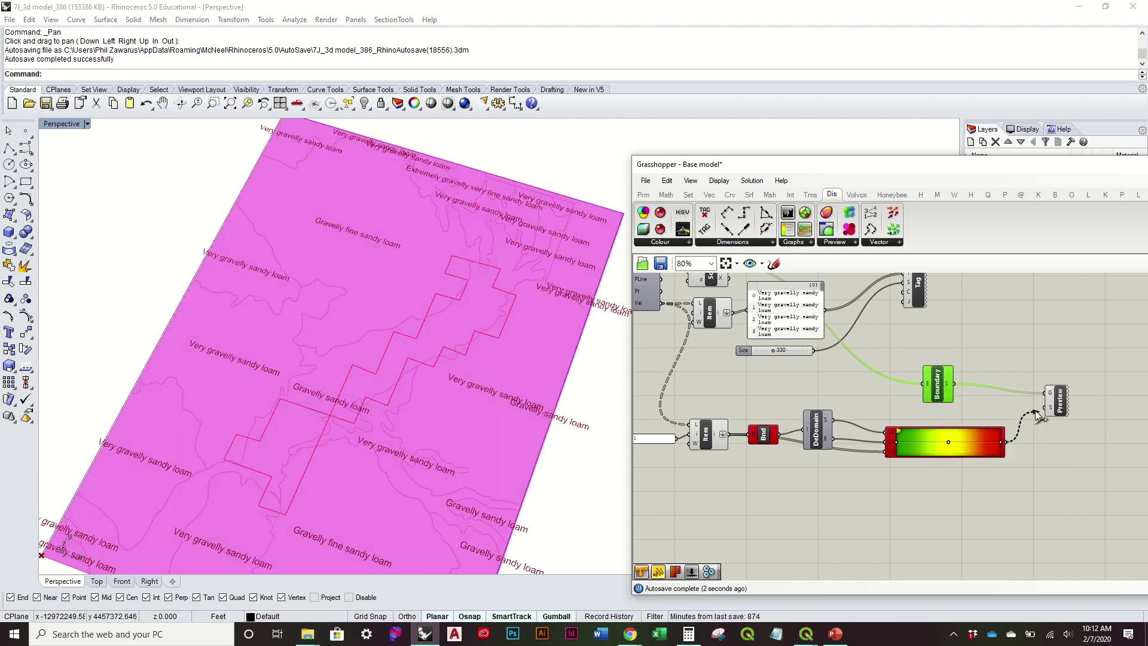
Examine the gradient colours across the soil polygons and their texture labels in the Perspective viewport
{"action": "scroll", "coordinate": [445, 328], "scroll_direction": "down", "scroll_amount": 5}
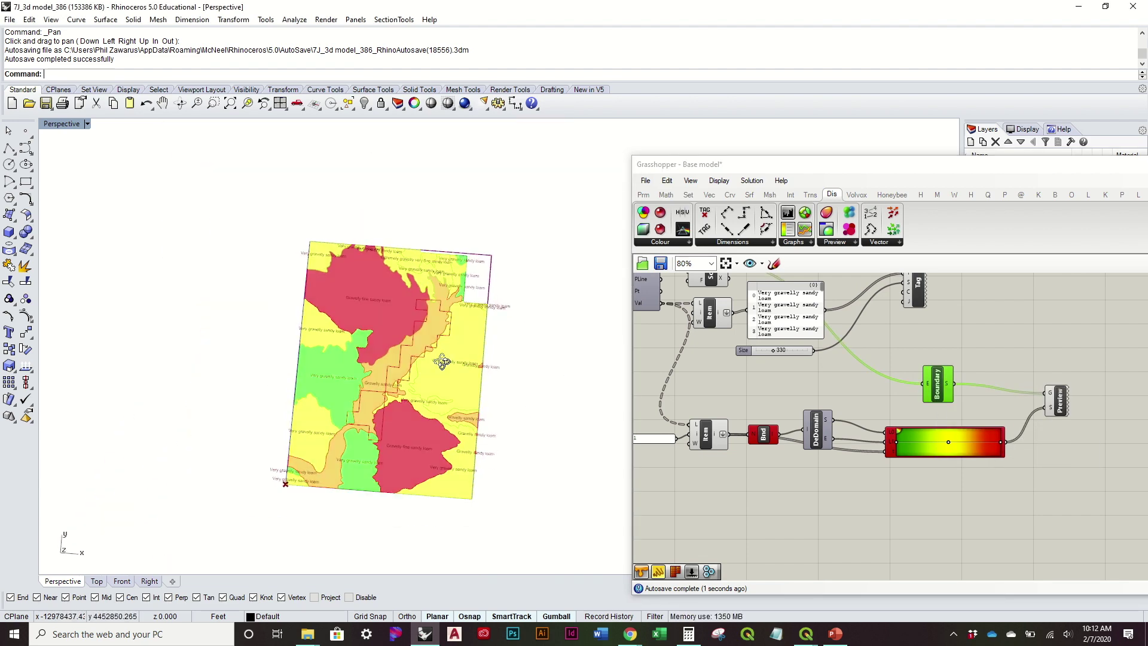
{"action": "scroll", "coordinate": [445, 325], "scroll_direction": "up", "scroll_amount": 6}
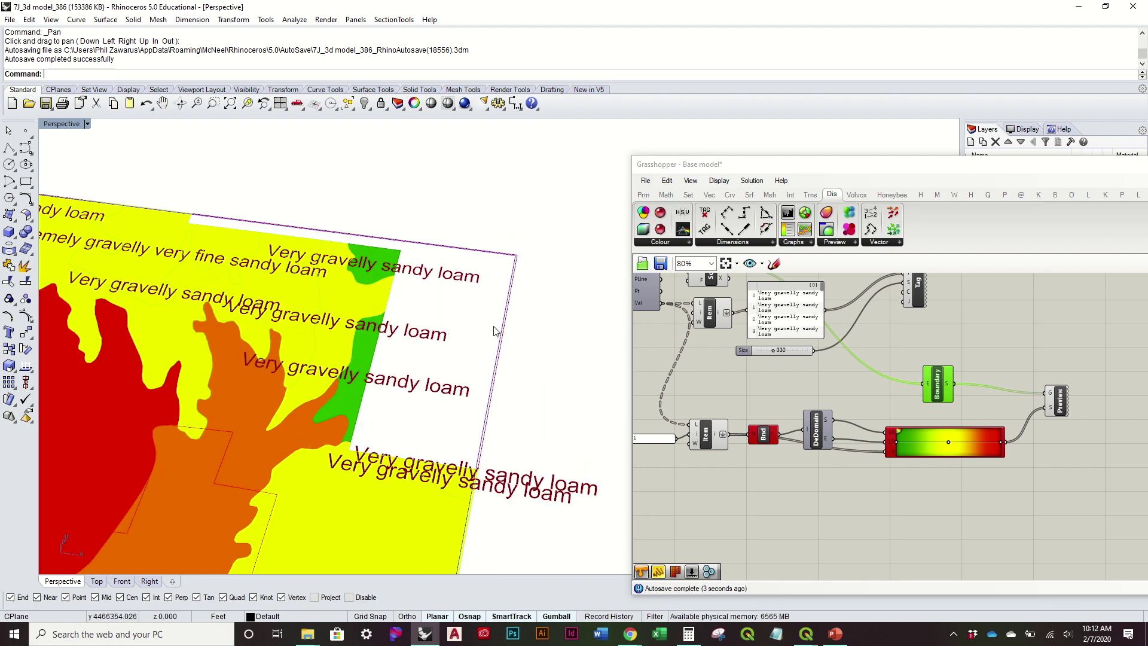
{"action": "scroll", "coordinate": [451, 338], "scroll_direction": "down", "scroll_amount": 5}
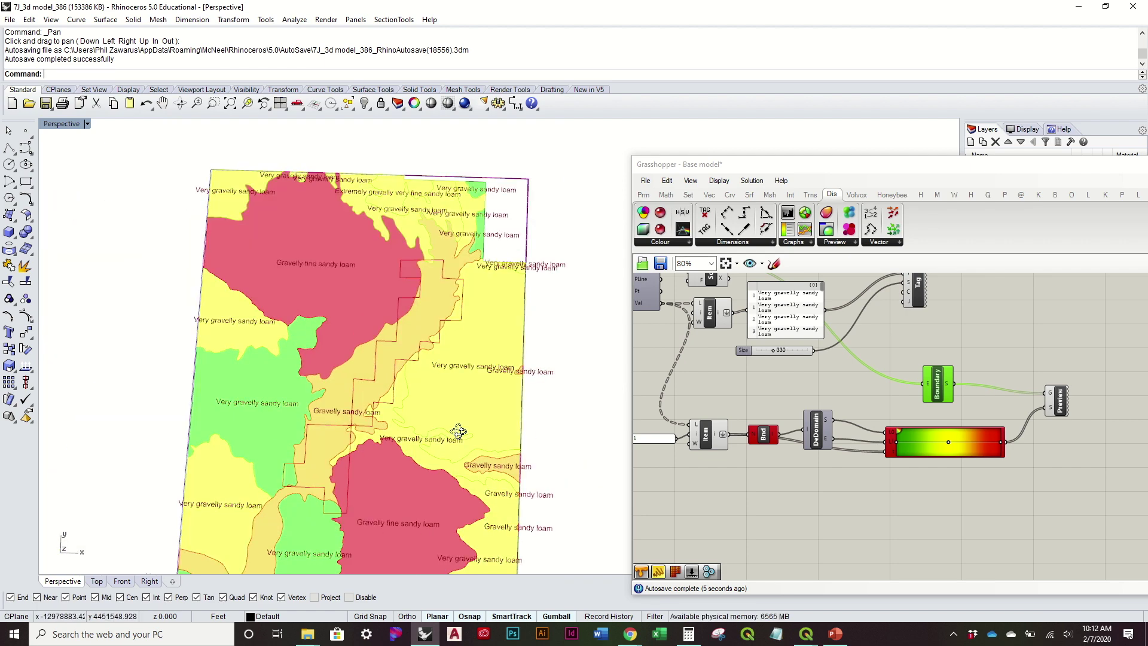
{"action": "right_click_drag", "start_coordinate": [461, 445], "coordinate": [448, 409]}
{"action": "right_click_drag", "start_coordinate": [938, 304], "coordinate": [952, 371]}
{"action": "left_click", "coordinate": [931, 363]}
{"action": "left_click_drag", "start_coordinate": [931, 363], "coordinate": [939, 356]}
{"action": "left_click", "coordinate": [923, 406]}
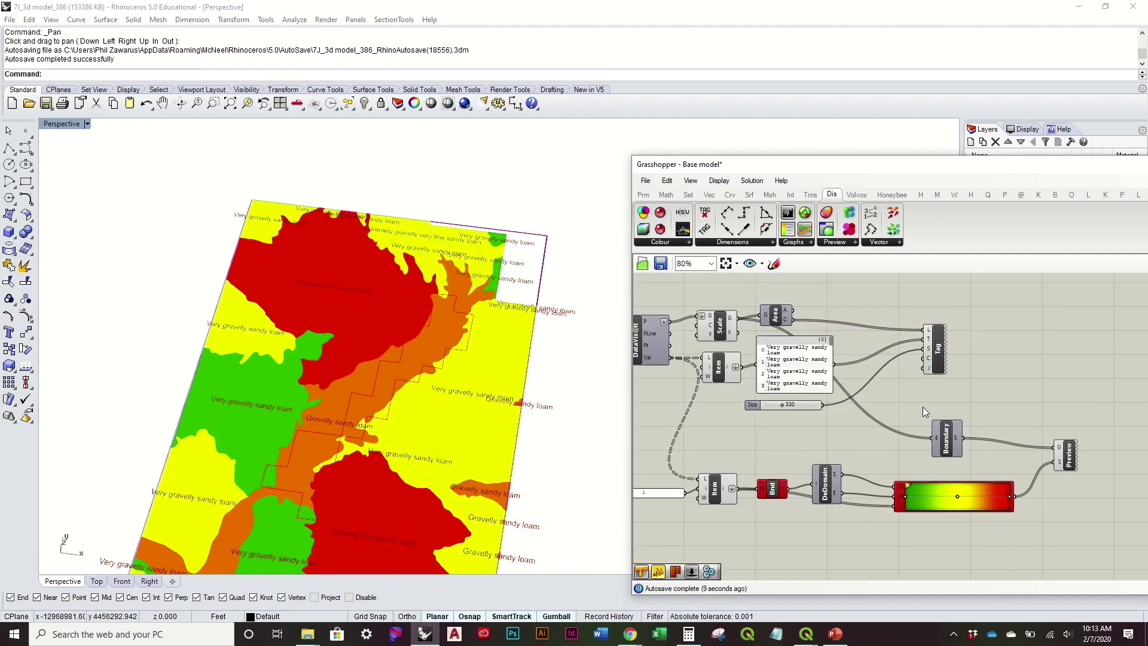
{"action": "right_click_drag", "start_coordinate": [560, 388], "coordinate": [562, 434]}
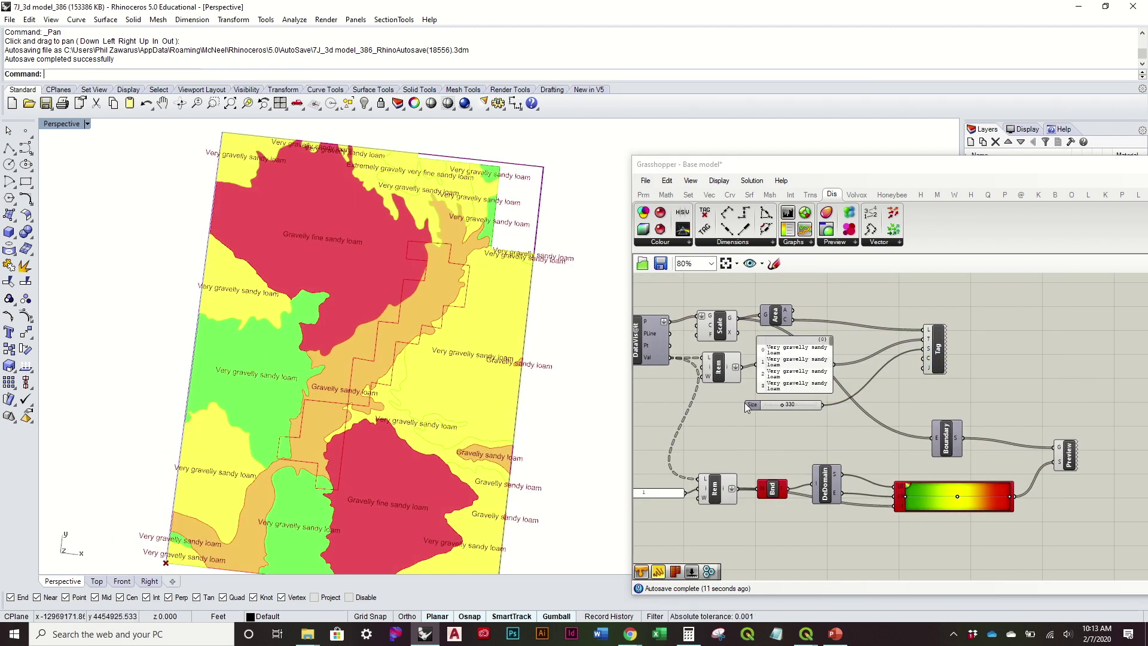
Duplicate the Tag component below the gradient and connect the second Item's output to the copy's T input
{"action": "scroll", "coordinate": [951, 390], "scroll_direction": "up", "scroll_amount": 3}
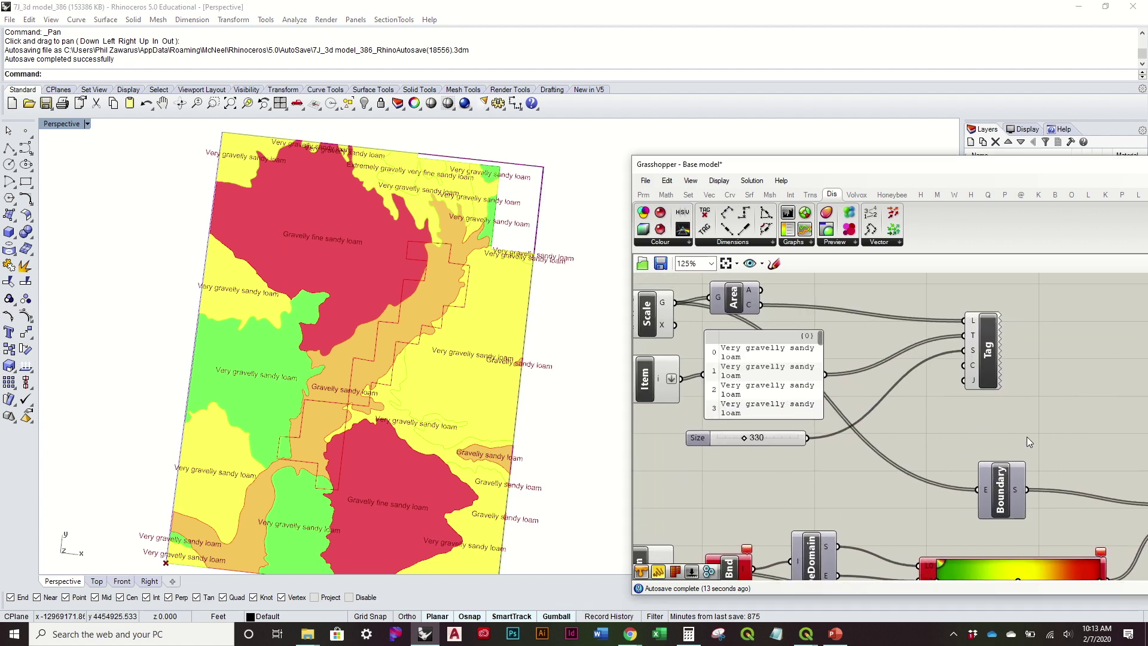
{"action": "scroll", "coordinate": [1040, 439], "scroll_direction": "down", "scroll_amount": 3}
{"action": "left_click_drag", "start_coordinate": [1045, 445], "coordinate": [984, 348]}
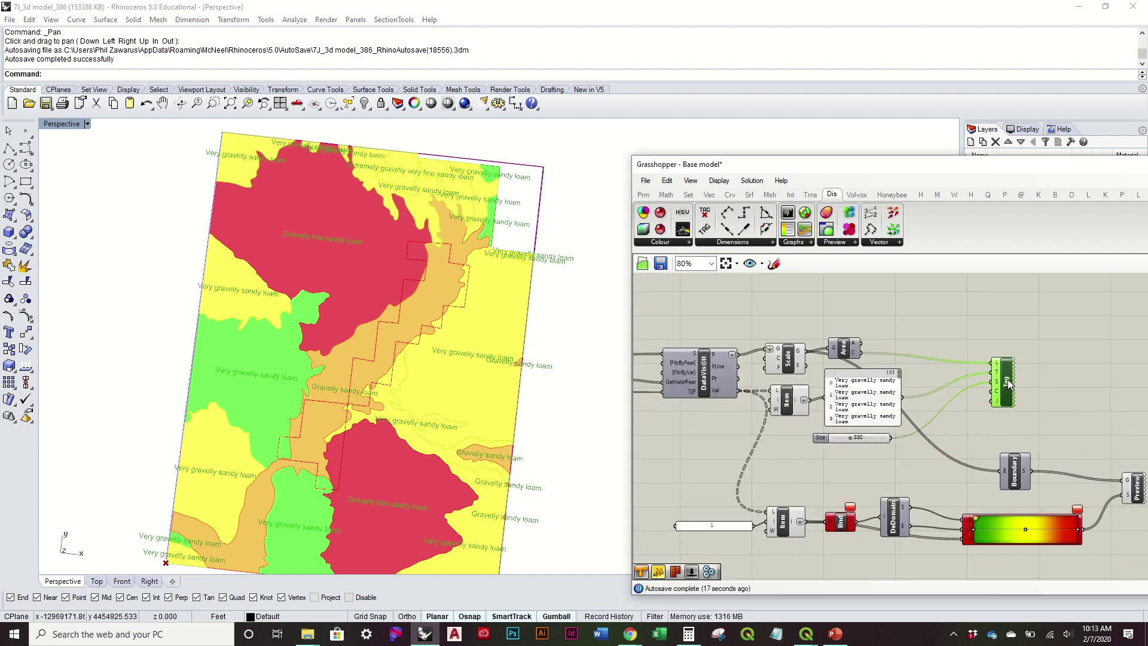
{"action": "right_click_drag", "start_coordinate": [1008, 384], "coordinate": [952, 298]}
{"action": "left_click_drag", "start_coordinate": [952, 296], "coordinate": [993, 512], "text": "alt"}
{"action": "left_click", "coordinate": [1026, 489]}
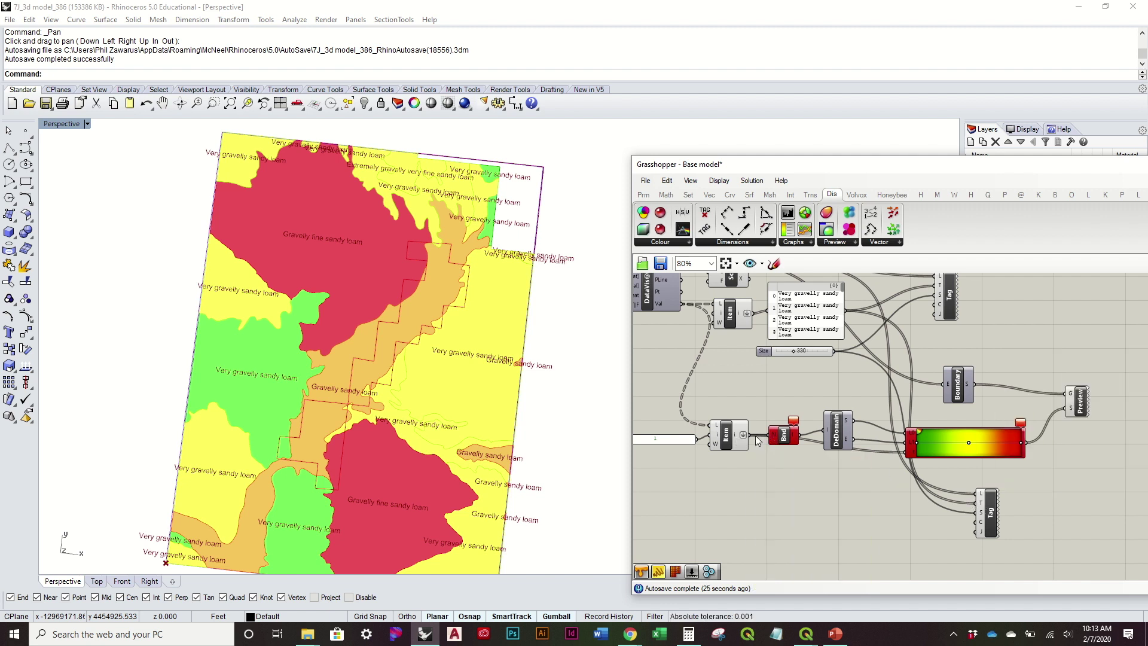
{"action": "left_click_drag", "start_coordinate": [752, 441], "coordinate": [978, 503]}
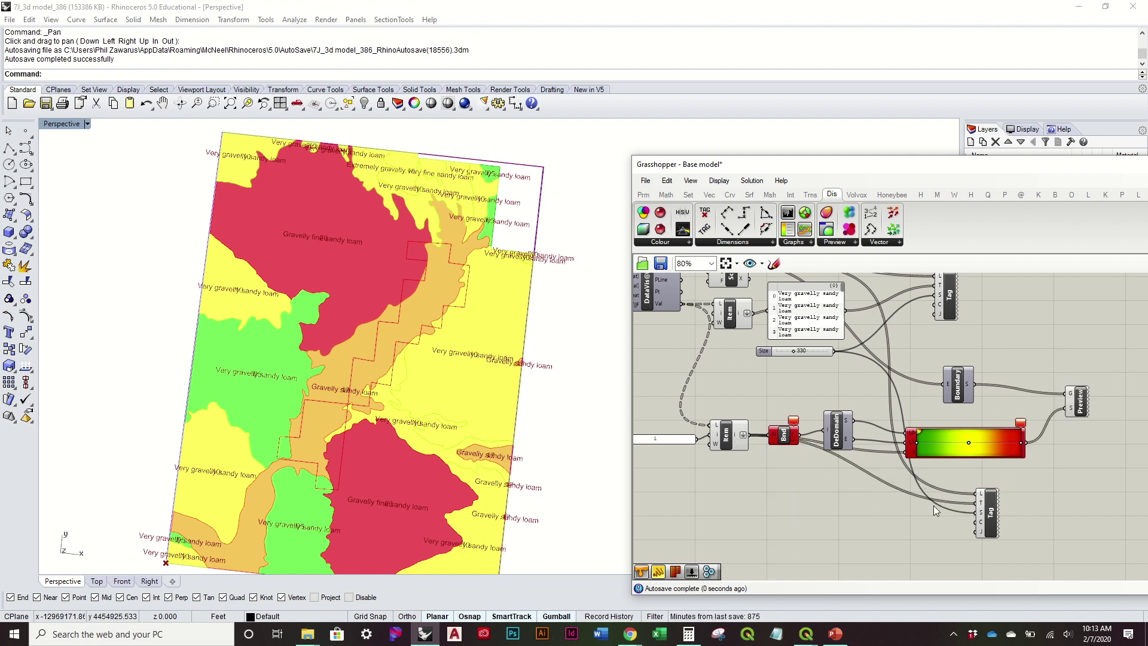
Turn off the preview of the upper Tag component that displays the soil texture labels
{"action": "left_click", "coordinate": [947, 297]}
{"action": "right_click", "coordinate": [947, 297]}
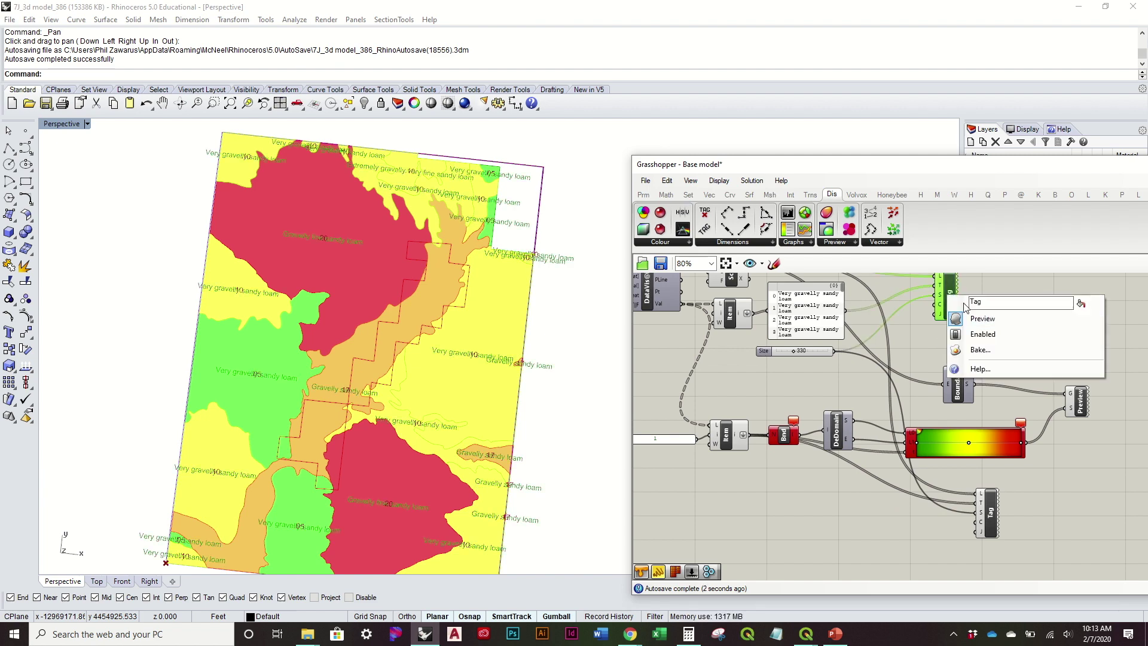
{"action": "left_click", "coordinate": [981, 318]}
Select the Scale component together with both Item components and turn off their preview
{"action": "scroll", "coordinate": [568, 317], "scroll_direction": "down", "scroll_amount": 3}
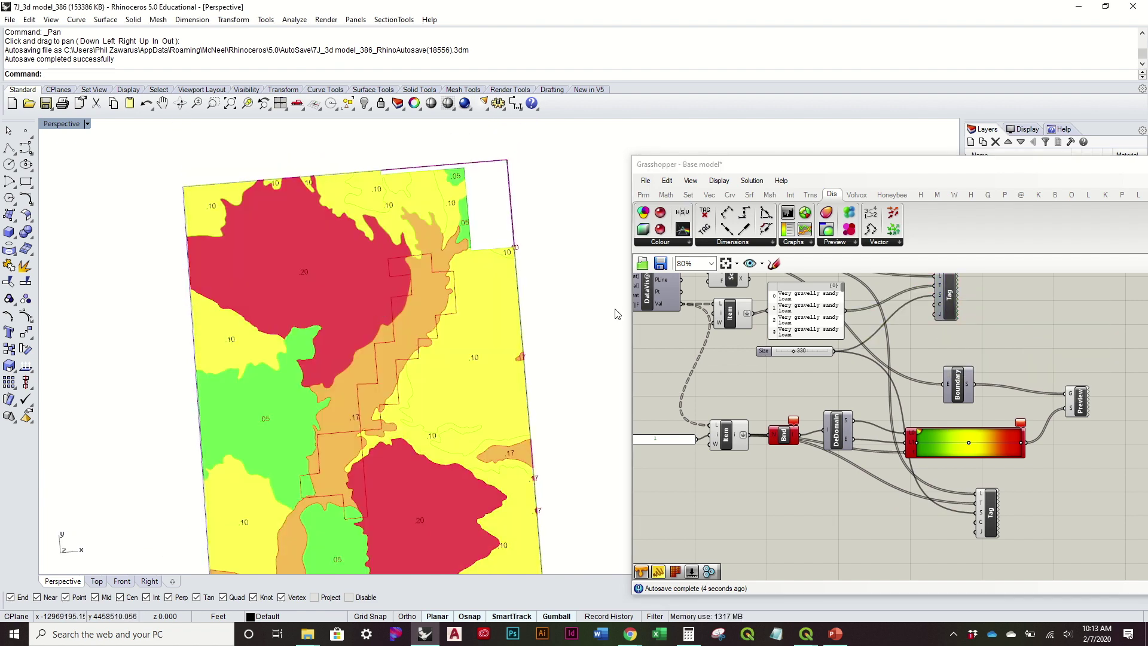
{"action": "right_click_drag", "start_coordinate": [573, 325], "coordinate": [465, 425]}
{"action": "right_click_drag", "start_coordinate": [604, 397], "coordinate": [439, 424]}
{"action": "scroll", "coordinate": [378, 361], "scroll_direction": "up", "scroll_amount": 4}
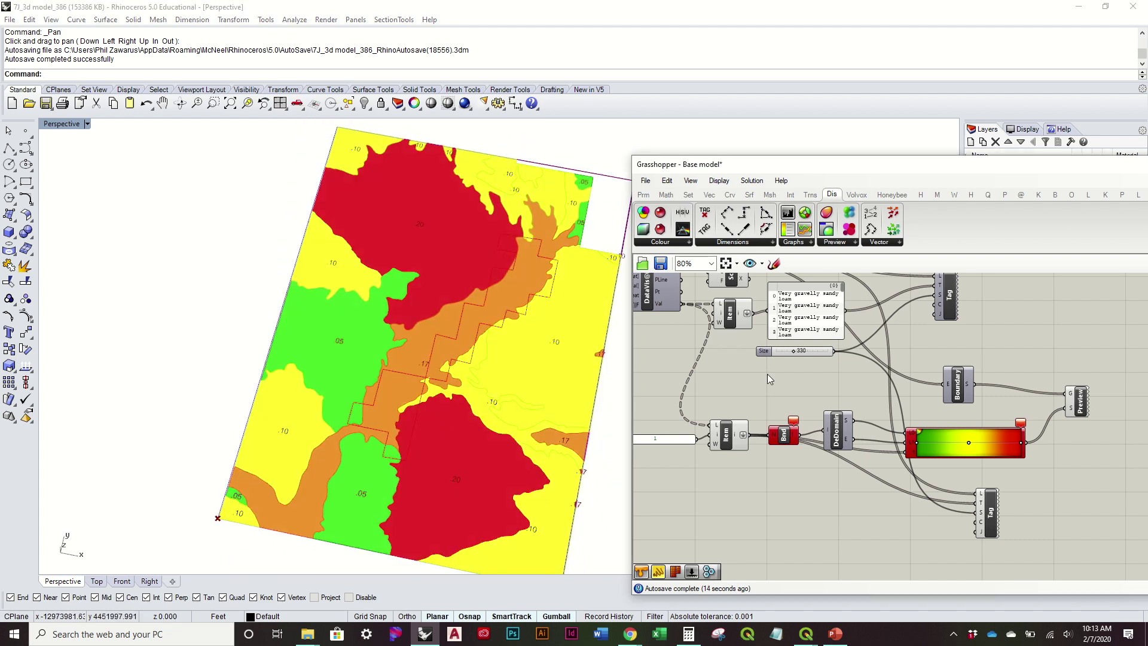
{"action": "scroll", "coordinate": [440, 320], "scroll_direction": "down", "scroll_amount": 4}
{"action": "right_click_drag", "start_coordinate": [443, 329], "coordinate": [446, 361]}
{"action": "right_click_drag", "start_coordinate": [741, 340], "coordinate": [787, 412]}
{"action": "left_click_drag", "start_coordinate": [789, 545], "coordinate": [755, 314]}
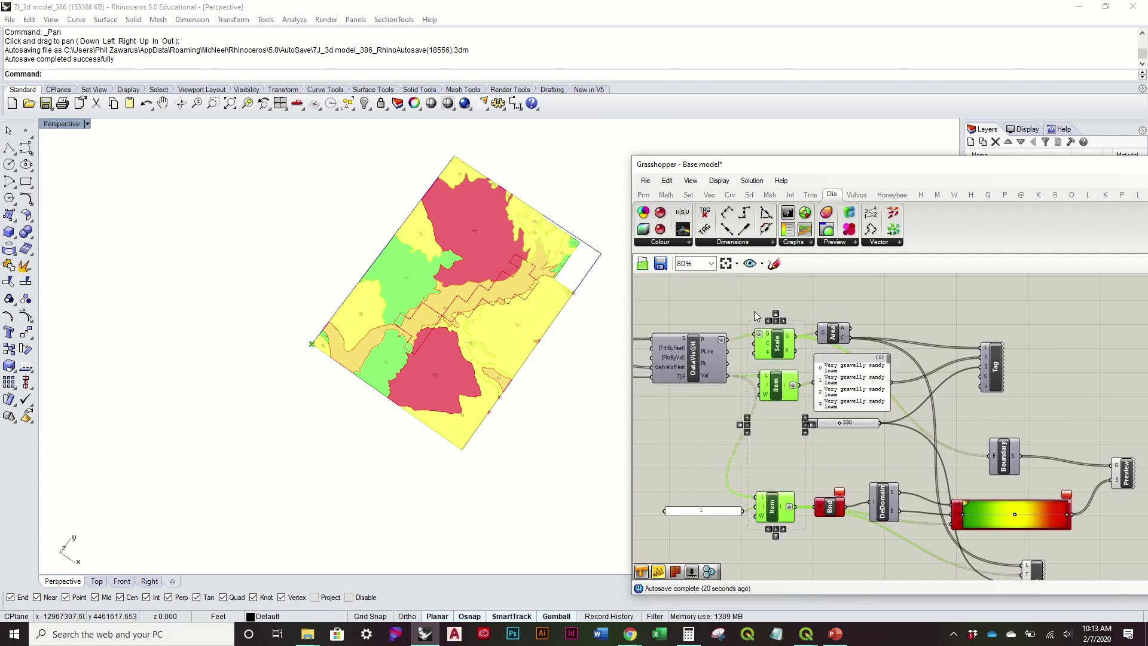
{"action": "middle_click", "coordinate": [755, 331]}
{"action": "left_click", "coordinate": [793, 297]}
{"action": "left_click", "coordinate": [865, 317]}
Check the coloured soil polygons with their numeric tags, and switch to the 7J Ranch project in QGIS
{"action": "right_click_drag", "start_coordinate": [573, 403], "coordinate": [564, 292]}
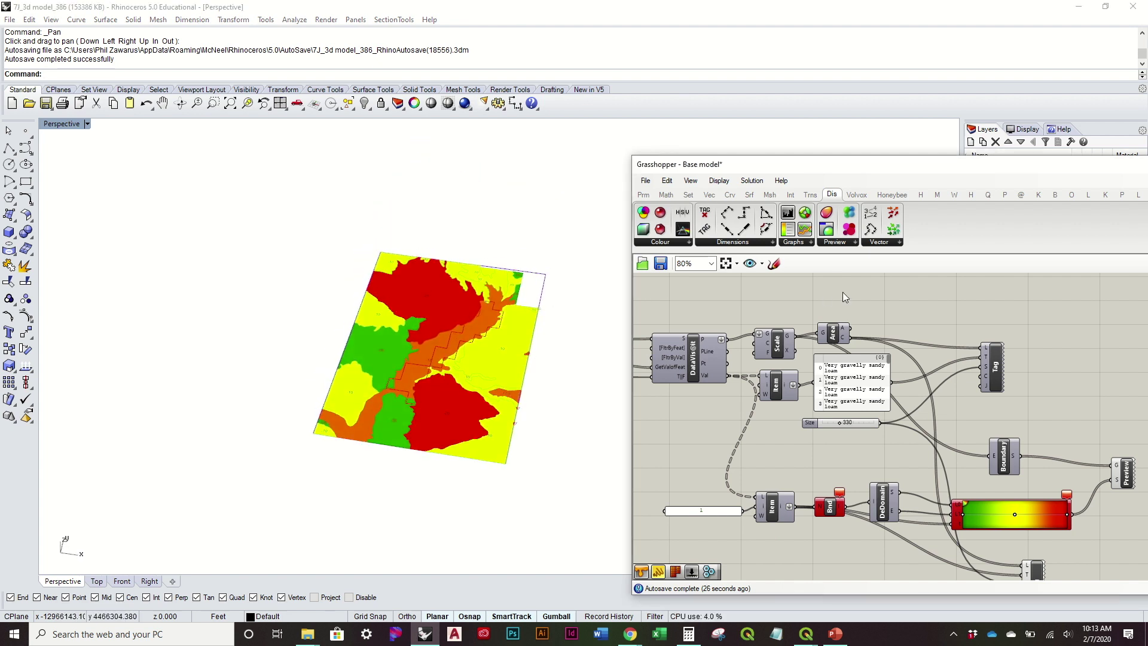
{"action": "scroll", "coordinate": [503, 258], "scroll_direction": "up", "scroll_amount": 2}
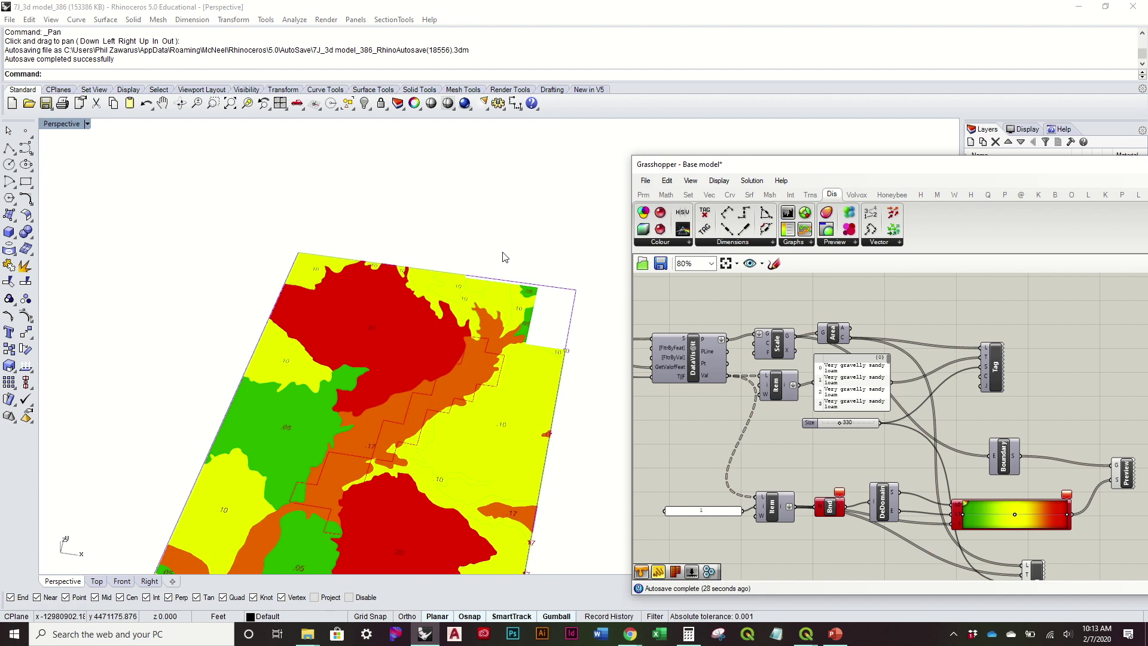
{"action": "right_click_drag", "start_coordinate": [504, 257], "coordinate": [510, 289]}
{"action": "scroll", "coordinate": [512, 308], "scroll_direction": "down", "scroll_amount": 2}
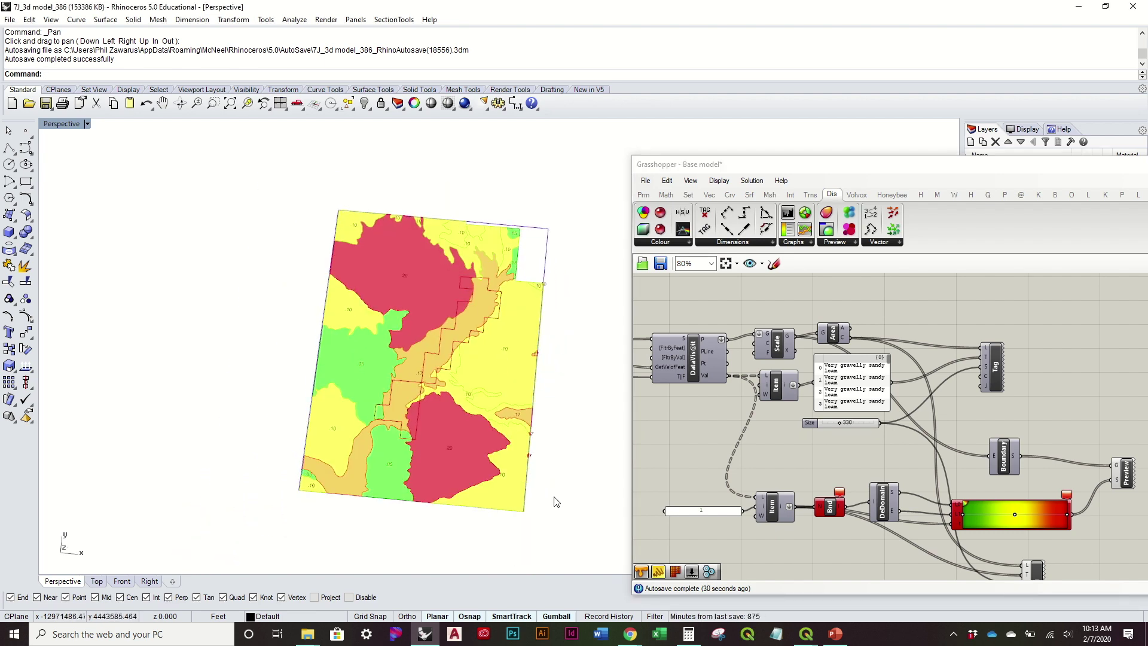
{"action": "mouse_move", "coordinate": [806, 632]}
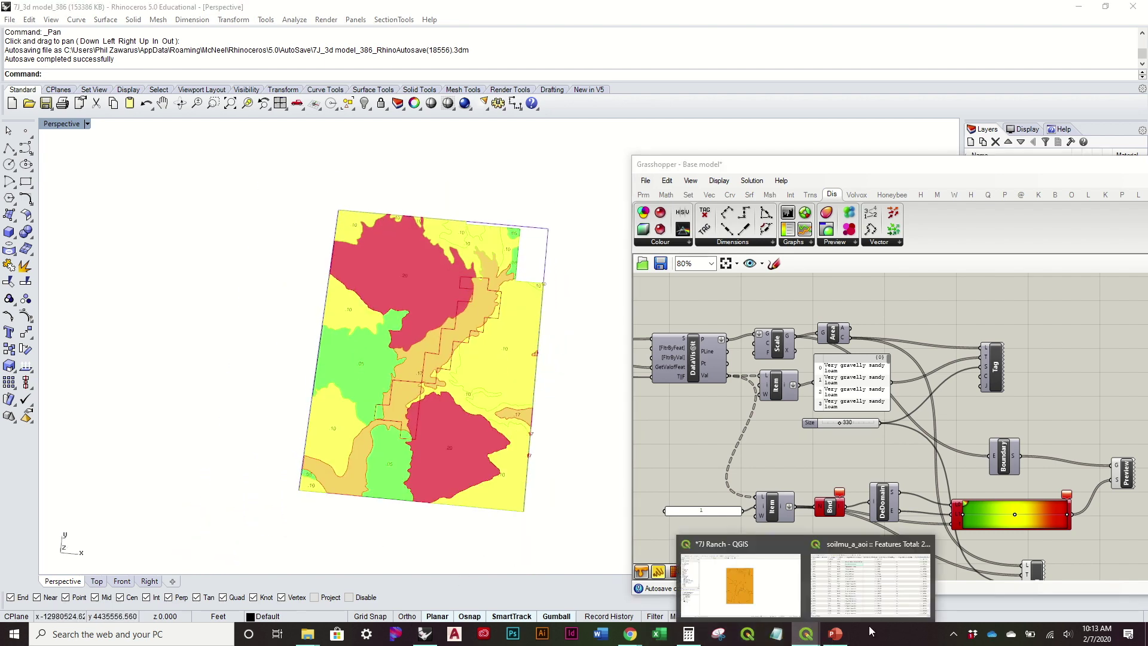
{"action": "left_click", "coordinate": [707, 609]}
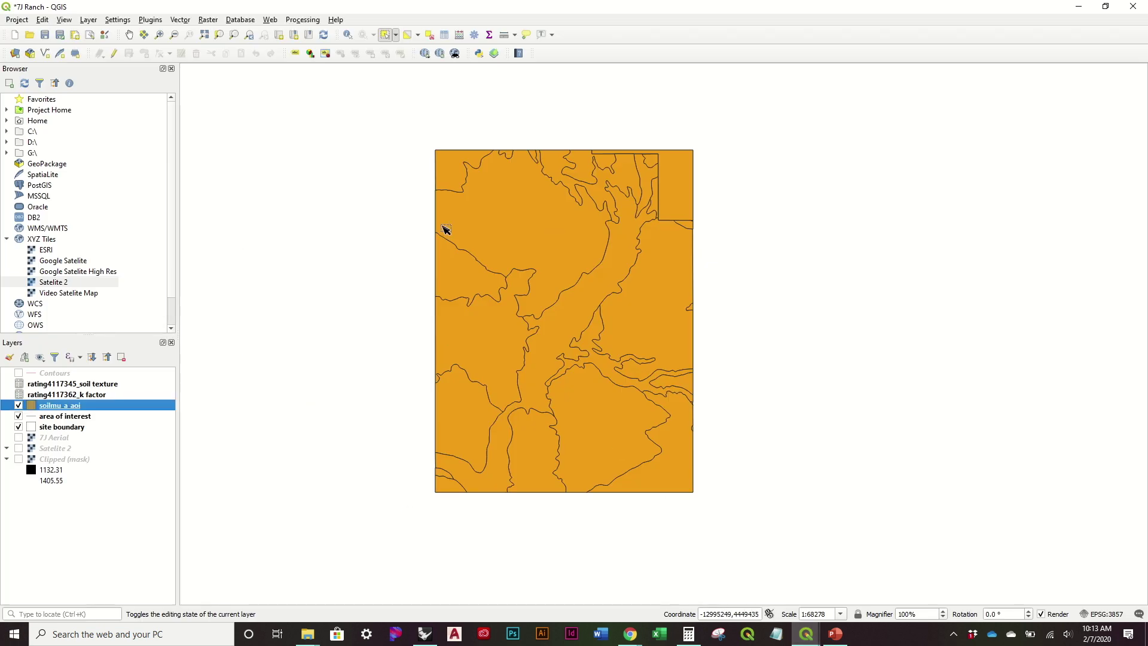